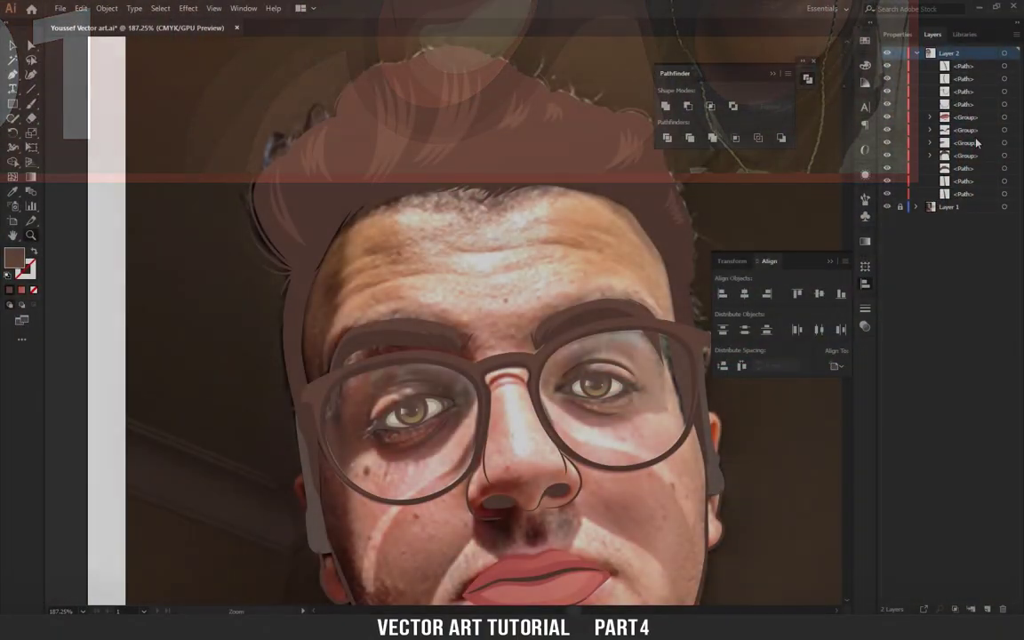
# Add a new Layer 3 and move it beneath Layer 2.
pyautogui.click(989, 609)
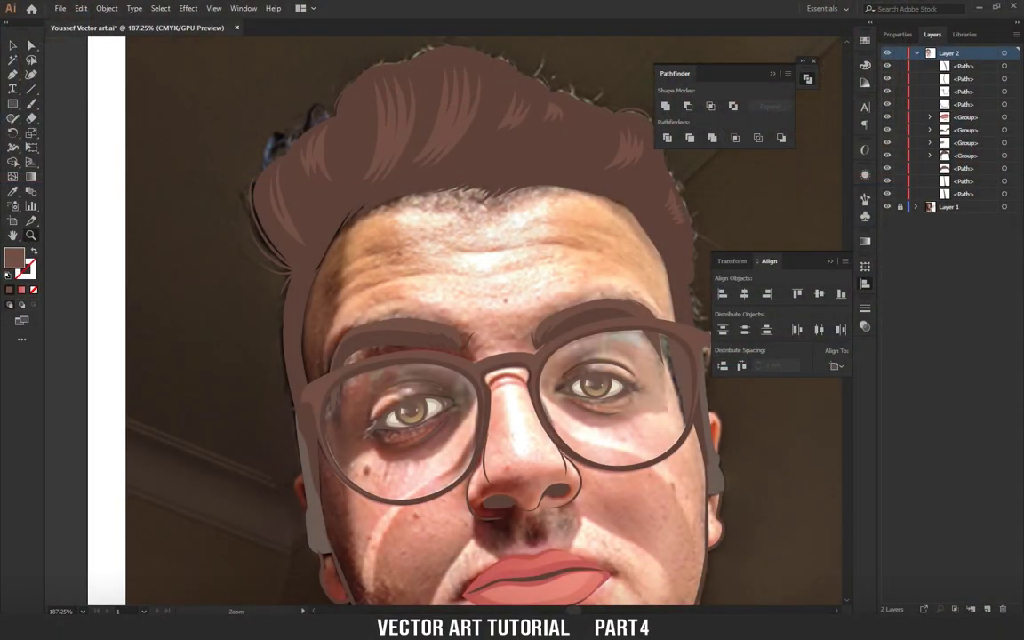
pyautogui.moveTo(385, 331); pyautogui.dragTo(376, 291)
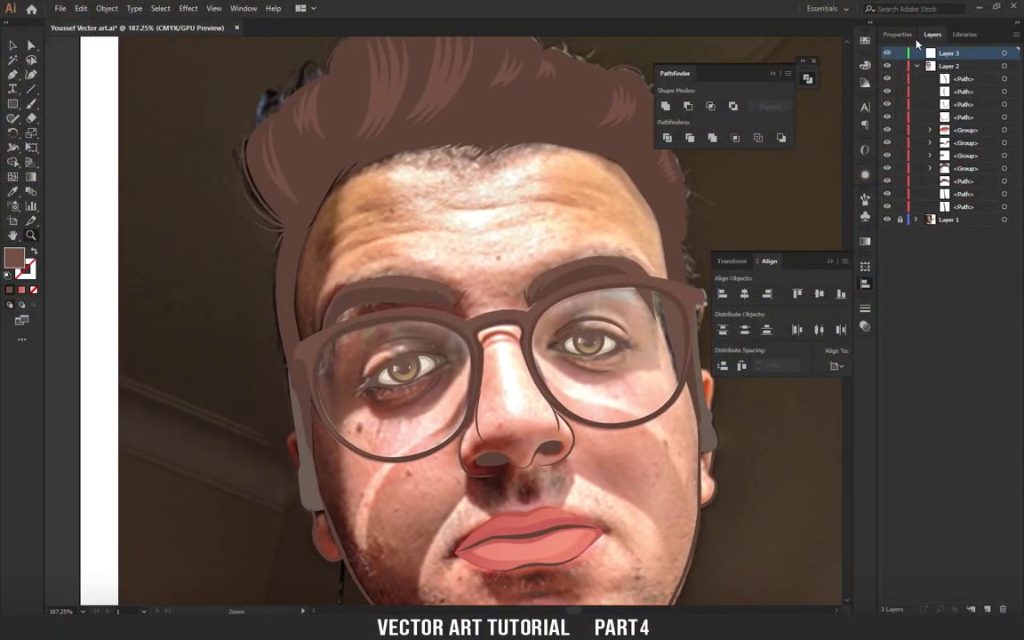
pyautogui.click(920, 67)
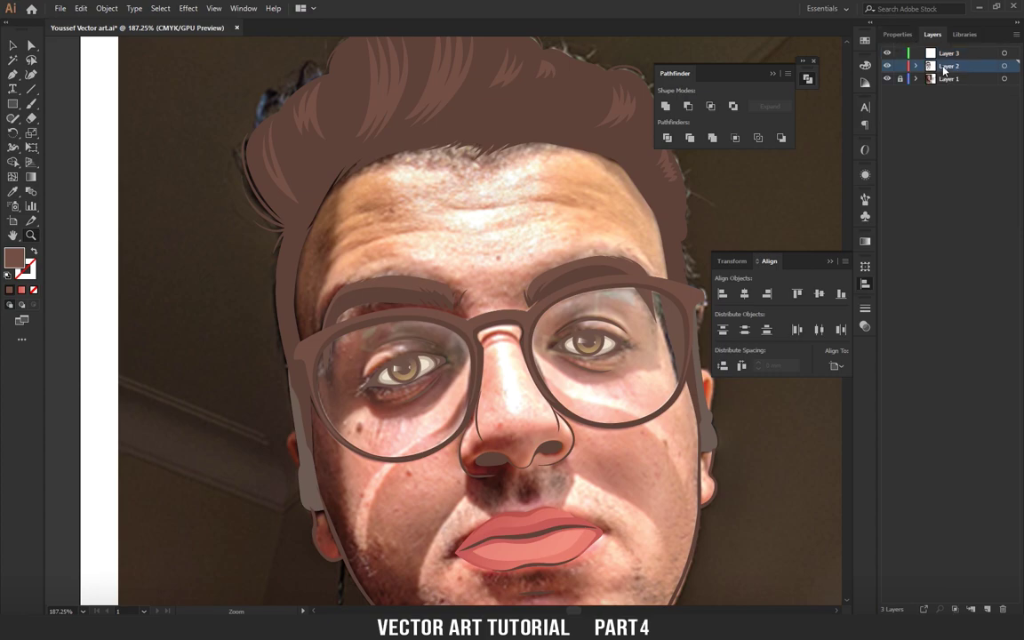
pyautogui.moveTo(950, 54); pyautogui.dragTo(949, 75)
pyautogui.moveTo(577, 207); pyautogui.dragTo(537, 217)
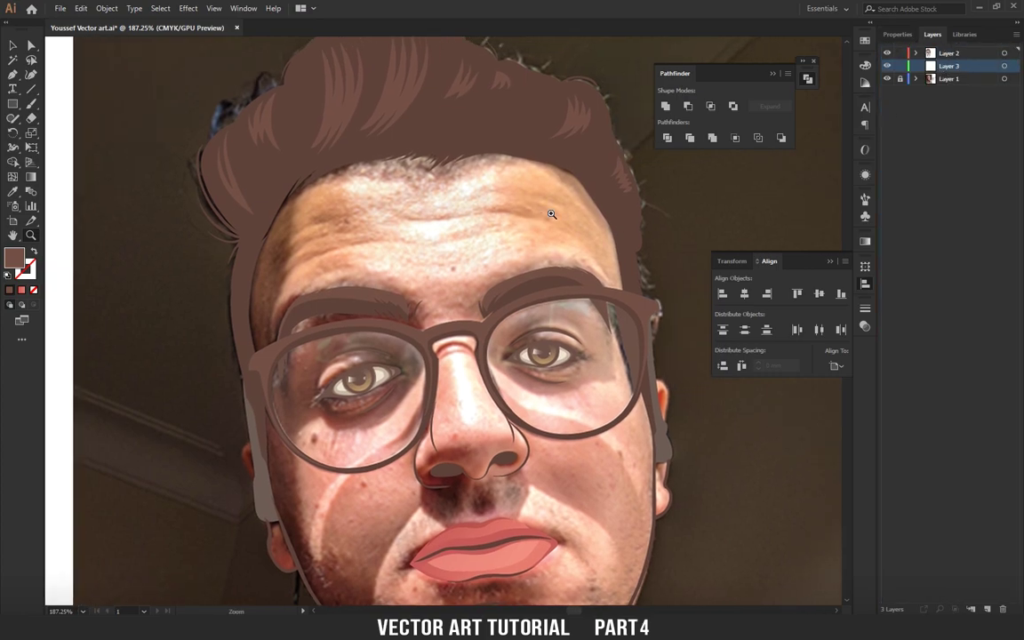
pyautogui.moveTo(562, 134); pyautogui.dragTo(537, 79)
# Start the Pen-tool outline along the face edge toward the right ear.
pyautogui.click(635, 266)
pyautogui.moveTo(635, 275); pyautogui.dragTo(570, 146)
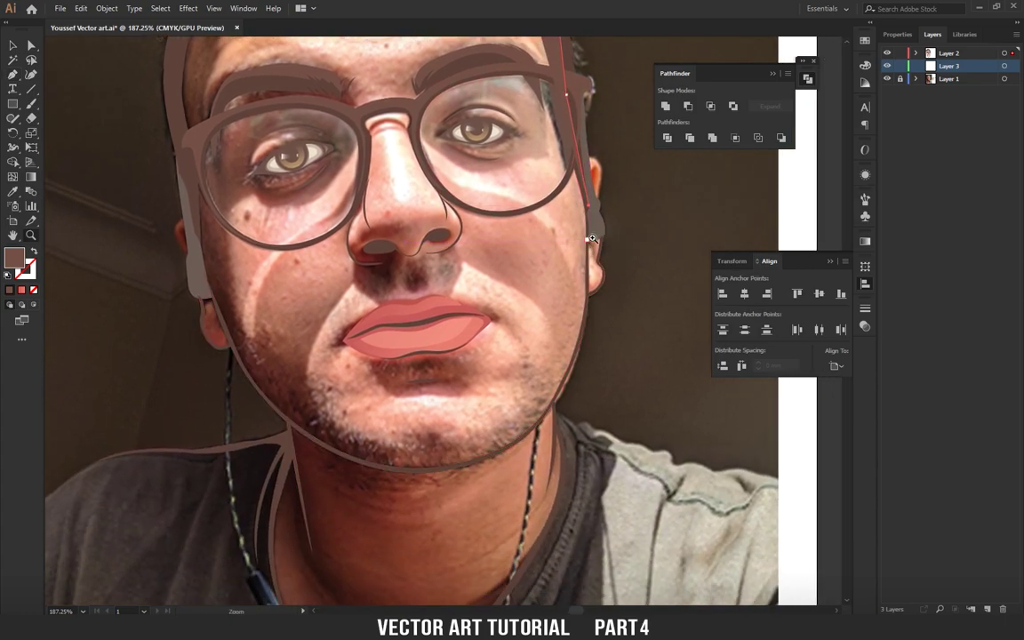
pyautogui.scroll(3, 558, 205)
pyautogui.moveTo(557, 205); pyautogui.dragTo(528, 280)
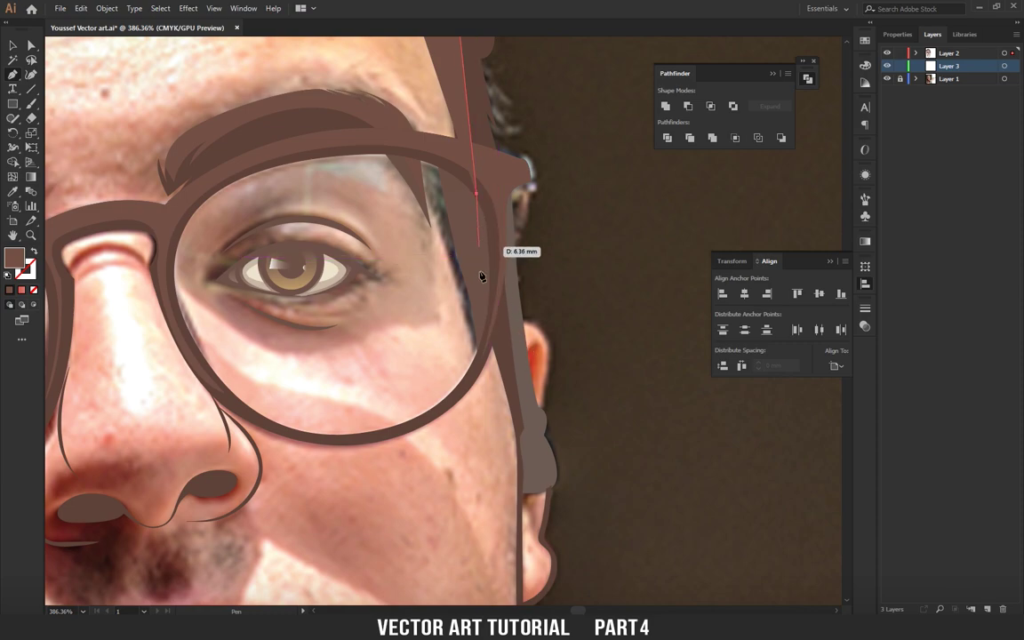
pyautogui.moveTo(548, 351); pyautogui.dragTo(486, 203)
pyautogui.click(481, 233)
pyautogui.scroll(-2, 484, 234)
pyautogui.click(484, 229)
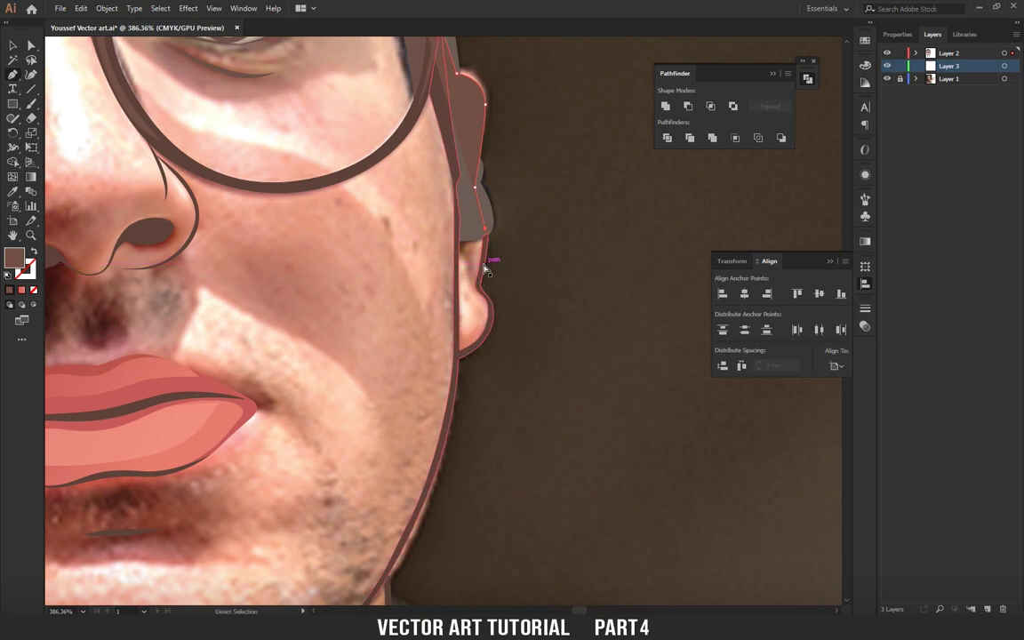
pyautogui.scroll(2, 484, 267)
pyautogui.scroll(2, 485, 267)
pyautogui.scroll(1, 457, 210)
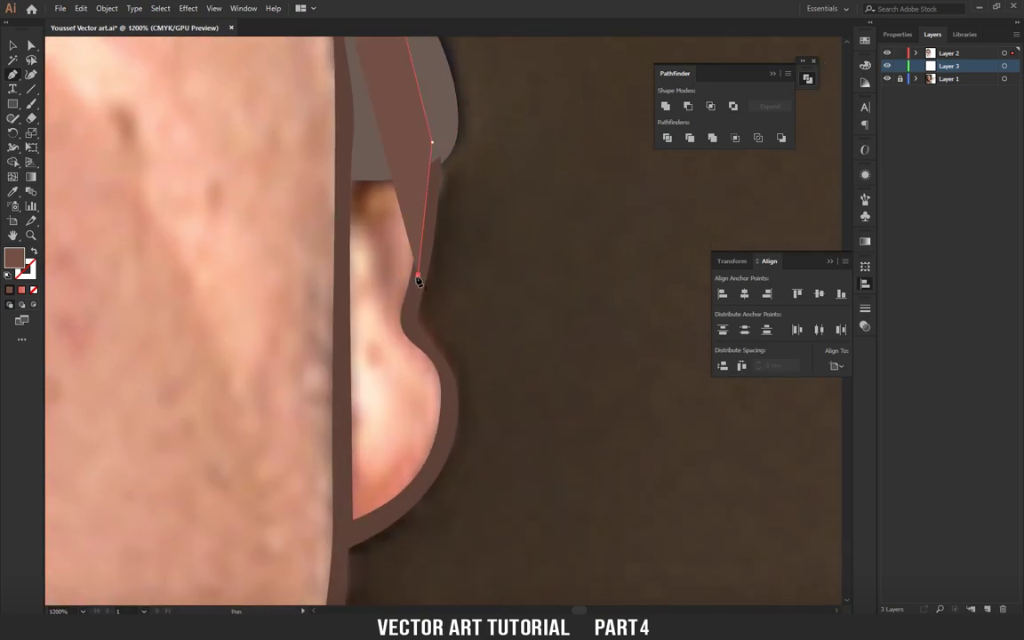
# Trace anchors around the ear lobe curve.
pyautogui.click(418, 279)
pyautogui.scroll(-3, 416, 220)
pyautogui.scroll(-1, 425, 234)
pyautogui.click(440, 223)
pyautogui.scroll(-2, 417, 231)
pyautogui.click(391, 238)
pyautogui.click(359, 279)
pyautogui.moveTo(361, 279); pyautogui.dragTo(544, 220)
pyautogui.scroll(-1, 541, 263)
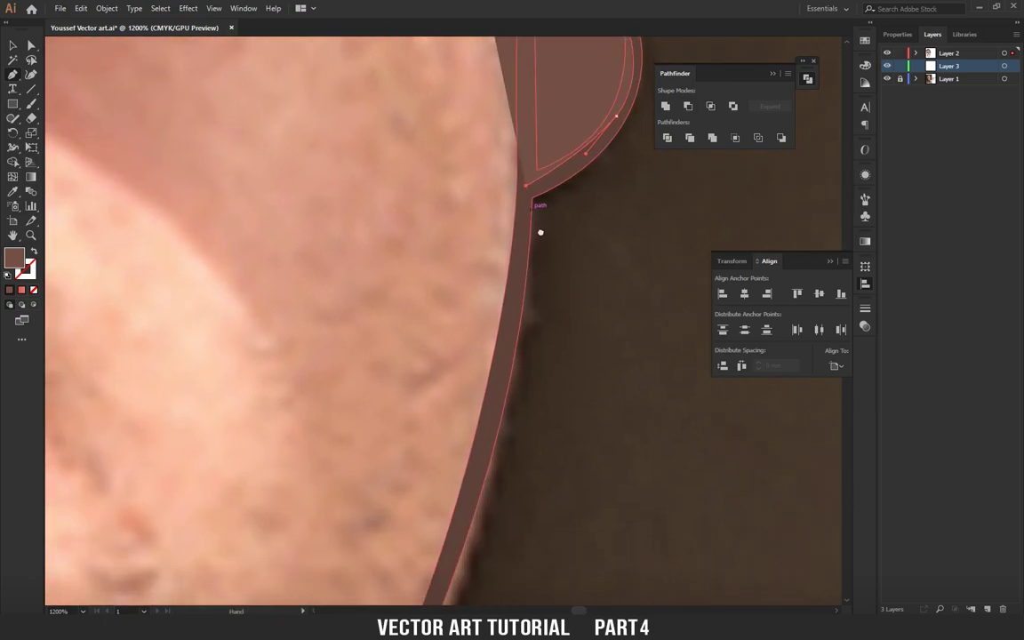
pyautogui.scroll(-5, 524, 280)
# Continue the outline down the ear edge and along the jaw rim.
pyautogui.moveTo(484, 329); pyautogui.dragTo(444, 451)
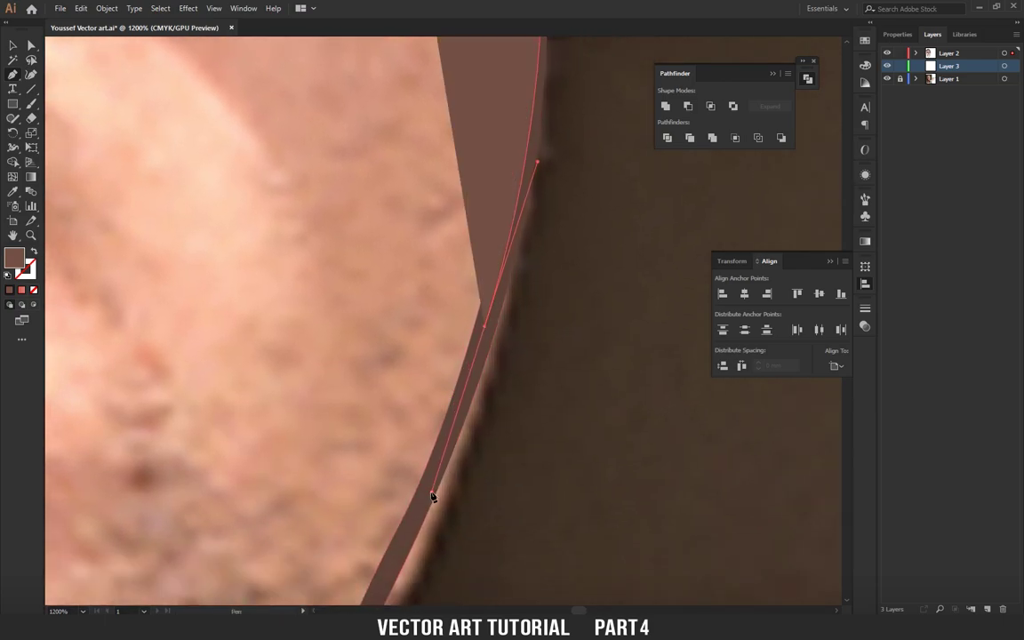
pyautogui.scroll(-1, 505, 381)
pyautogui.scroll(-3, 521, 293)
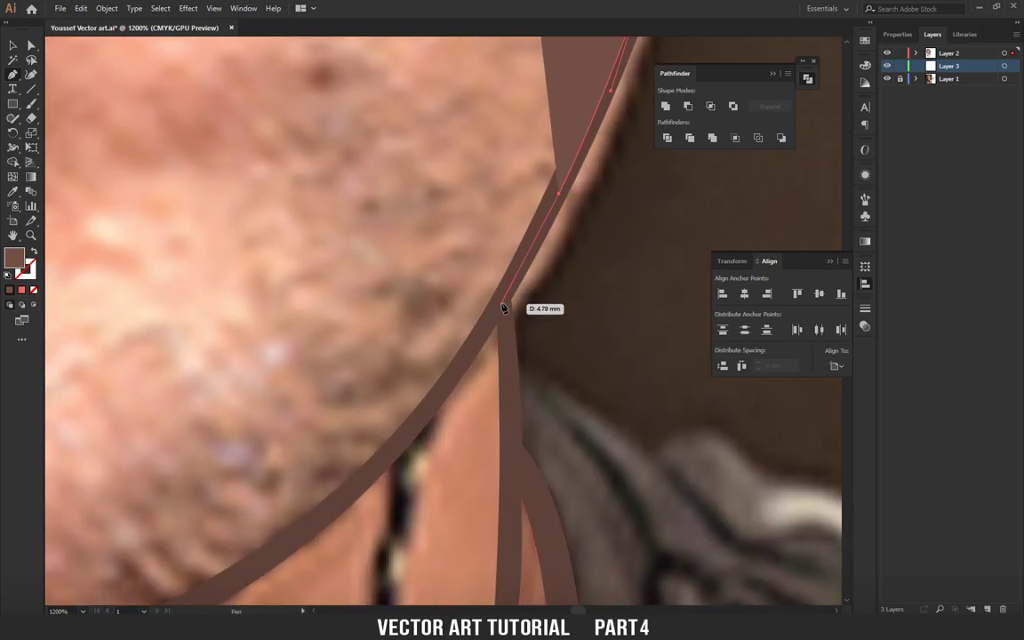
pyautogui.scroll(-3, 505, 407)
pyautogui.scroll(-3, 517, 236)
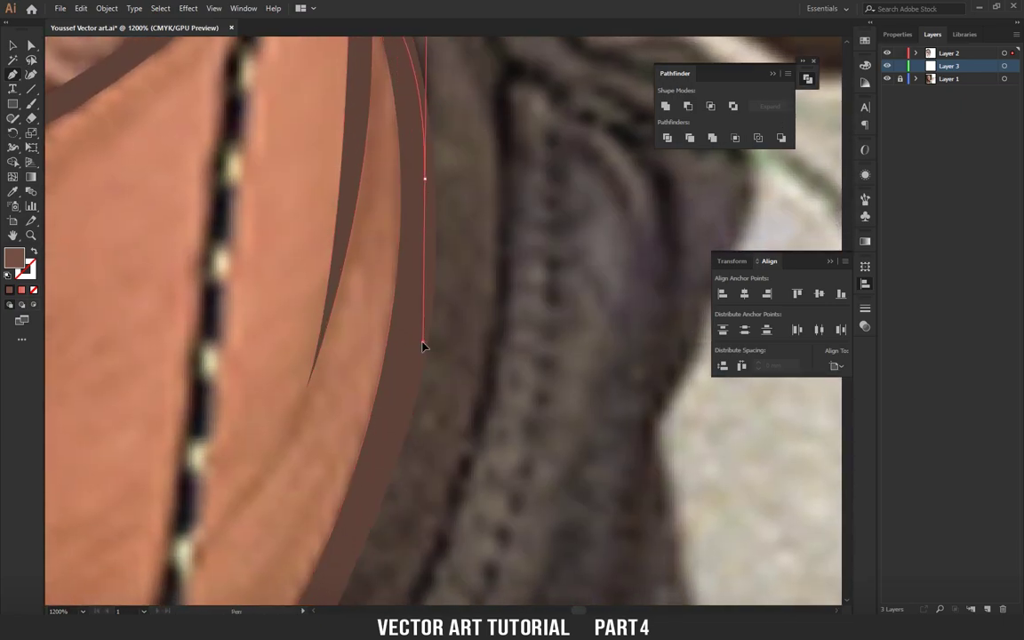
pyautogui.scroll(-3, 423, 347)
pyautogui.scroll(-3, 434, 332)
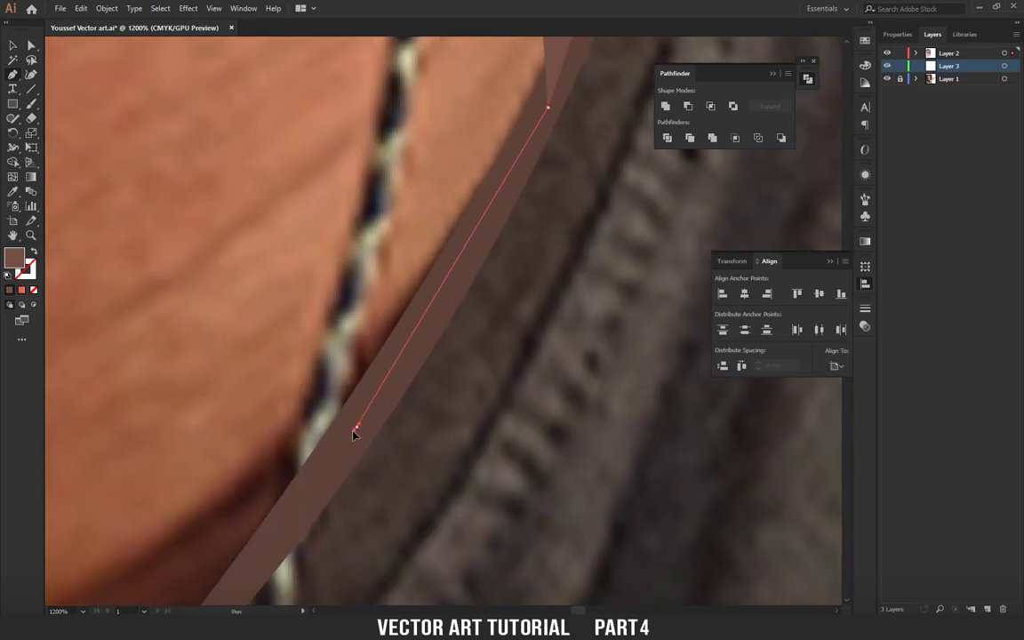
pyautogui.click(357, 426)
pyautogui.scroll(-3, 356, 426)
pyautogui.hscroll(-3, 356, 427)
pyautogui.click(334, 464)
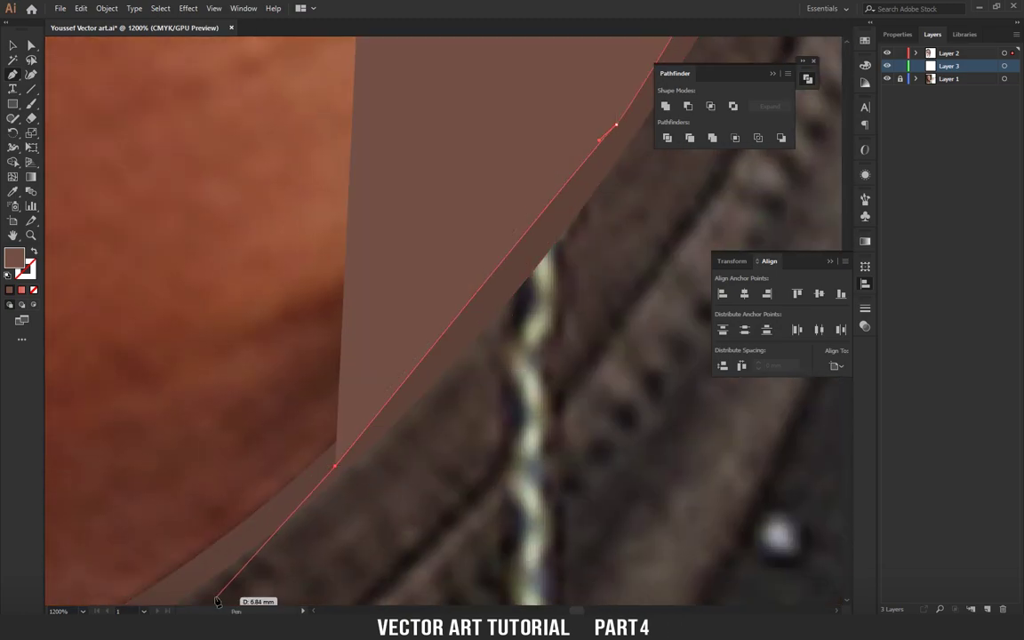
pyautogui.click(216, 601)
pyautogui.scroll(-3, 216, 601)
pyautogui.hscroll(-5, 216, 601)
pyautogui.click(183, 412)
pyautogui.hscroll(-4, 183, 412)
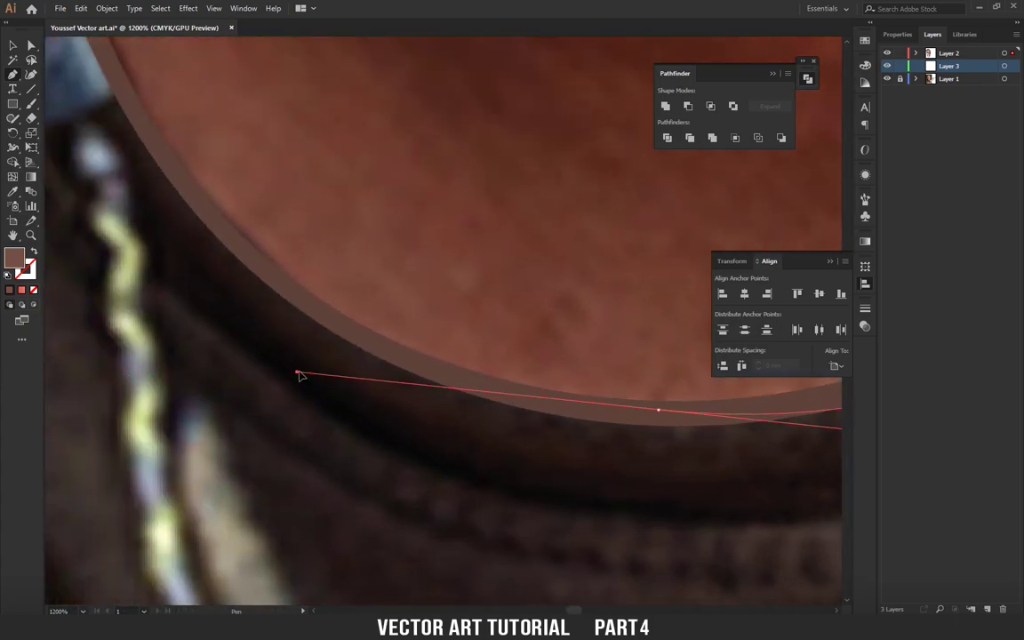
pyautogui.moveTo(296, 438); pyautogui.dragTo(384, 392)
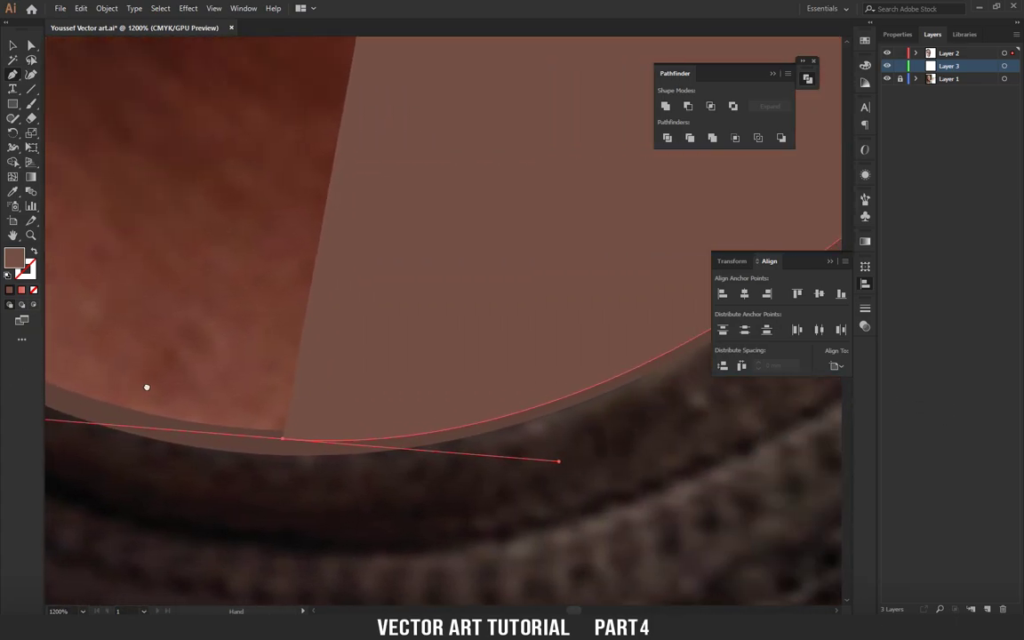
# Trace down and up the neck side and close the brown outline at the junction anchor.
pyautogui.moveTo(513, 362); pyautogui.dragTo(567, 435)
pyautogui.moveTo(293, 325)
pyautogui.mouseDown()
pyautogui.moveTo(238, 266)
pyautogui.moveTo(427, 455)
pyautogui.mouseUp()
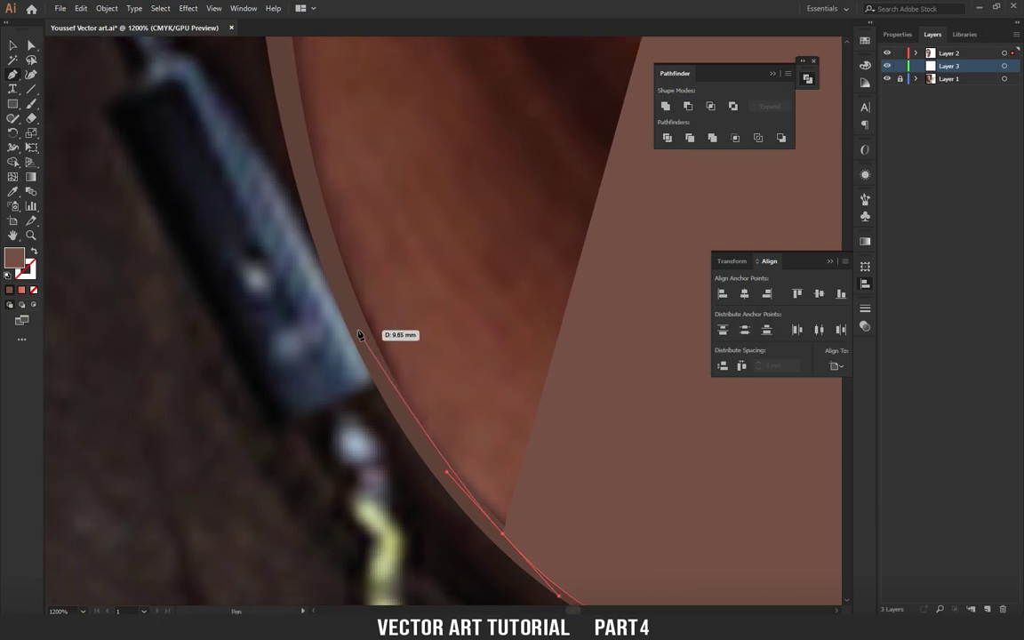
pyautogui.moveTo(311, 206); pyautogui.dragTo(363, 359)
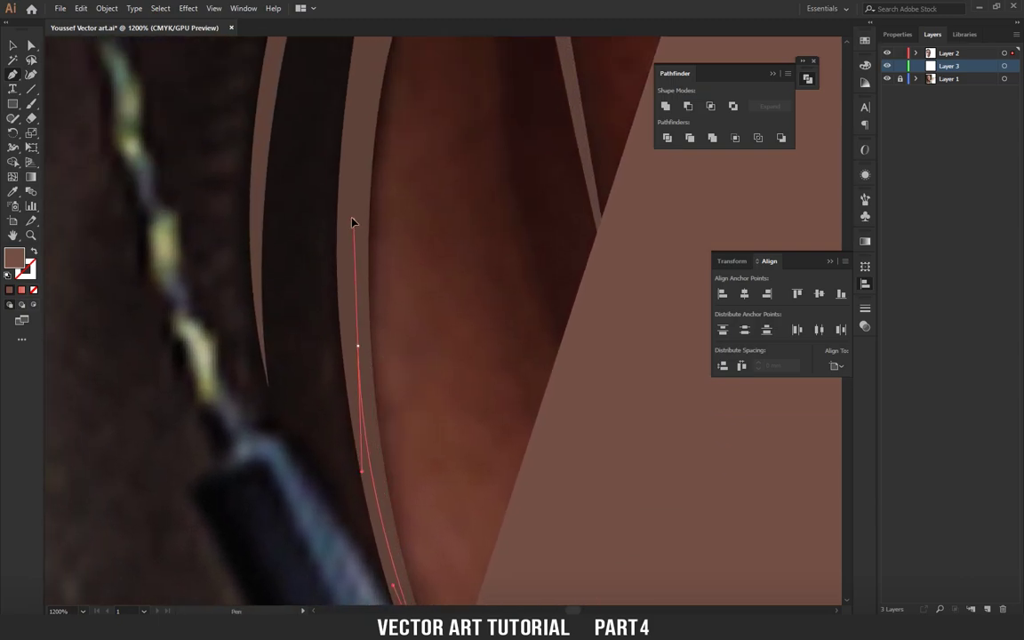
pyautogui.press('space')
pyautogui.moveTo(385, 248)
pyautogui.mouseDown()
pyautogui.moveTo(434, 244)
pyautogui.moveTo(388, 300)
pyautogui.mouseUp()
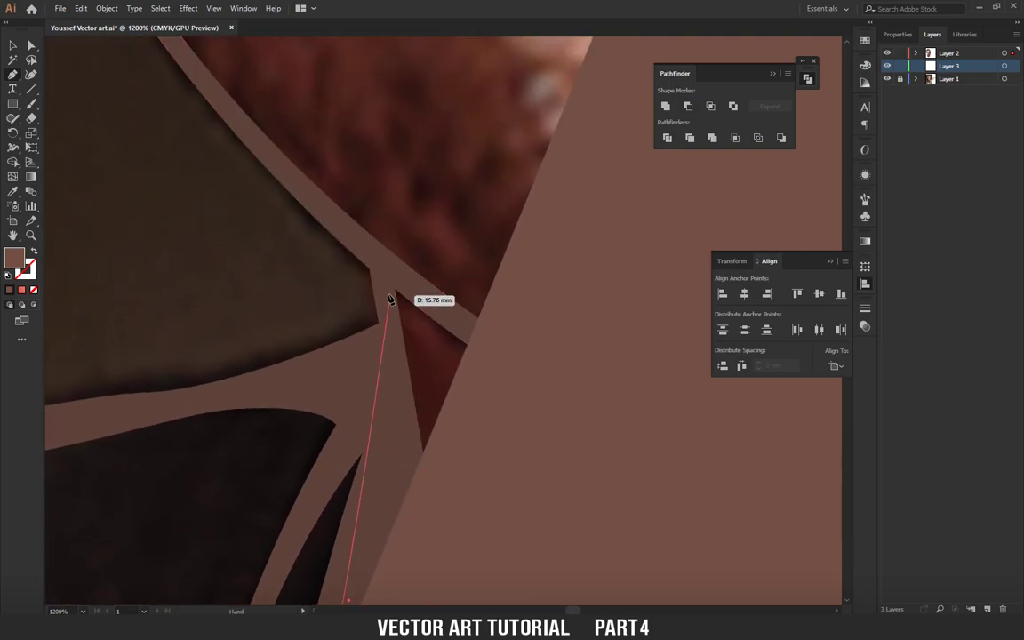
pyautogui.moveTo(373, 251); pyautogui.dragTo(452, 384)
pyautogui.click(332, 265)
pyautogui.click(292, 183)
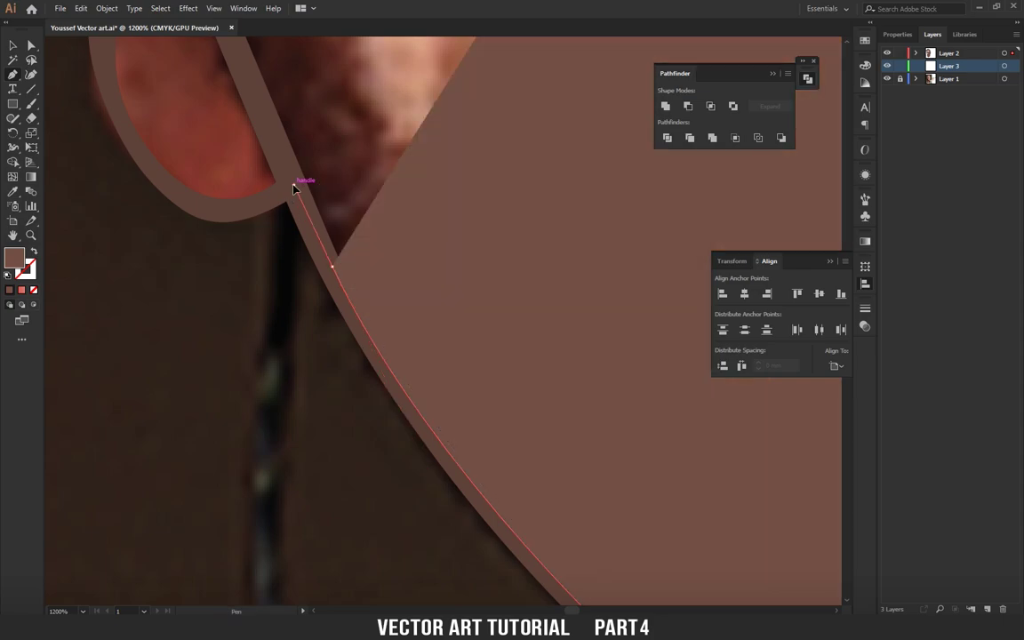
pyautogui.moveTo(263, 208)
pyautogui.mouseDown()
pyautogui.moveTo(288, 270)
pyautogui.moveTo(390, 435)
pyautogui.mouseUp()
pyautogui.moveTo(251, 379); pyautogui.dragTo(343, 407)
pyautogui.moveTo(355, 337)
pyautogui.mouseDown()
pyautogui.moveTo(368, 270)
pyautogui.moveTo(413, 499)
pyautogui.mouseUp()
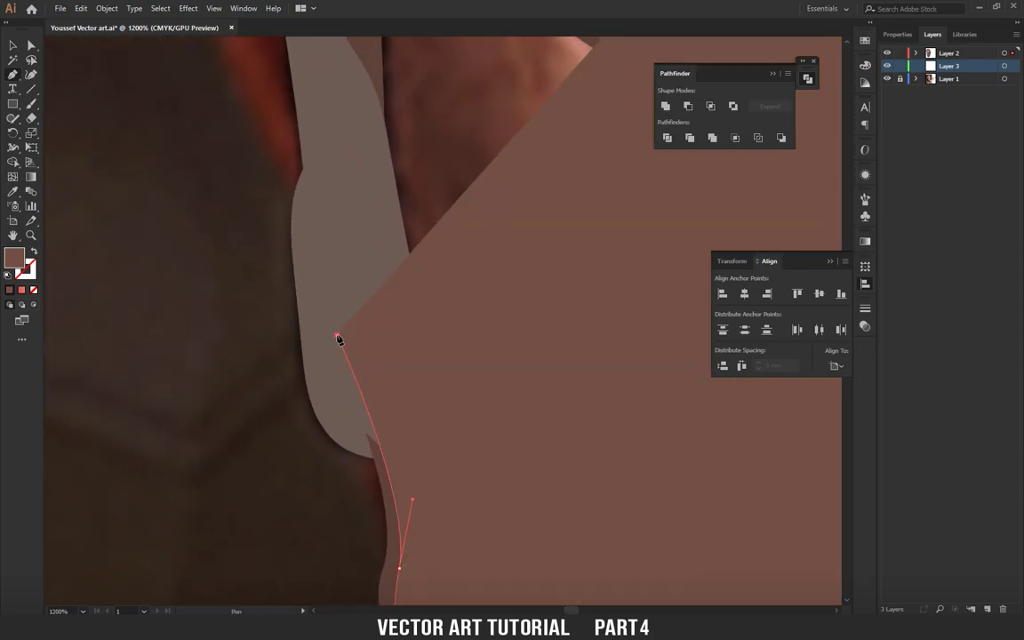
pyautogui.click(338, 339)
pyautogui.scroll(-2, 313, 294)
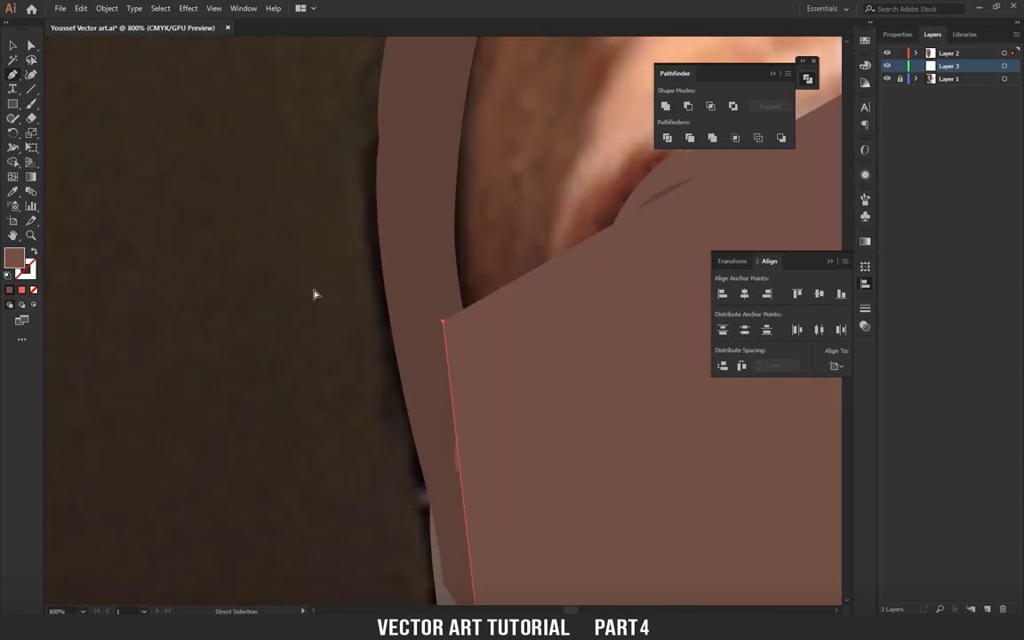
pyautogui.scroll(-1, 314, 294)
pyautogui.scroll(-1, 332, 308)
pyautogui.scroll(-1, 429, 176)
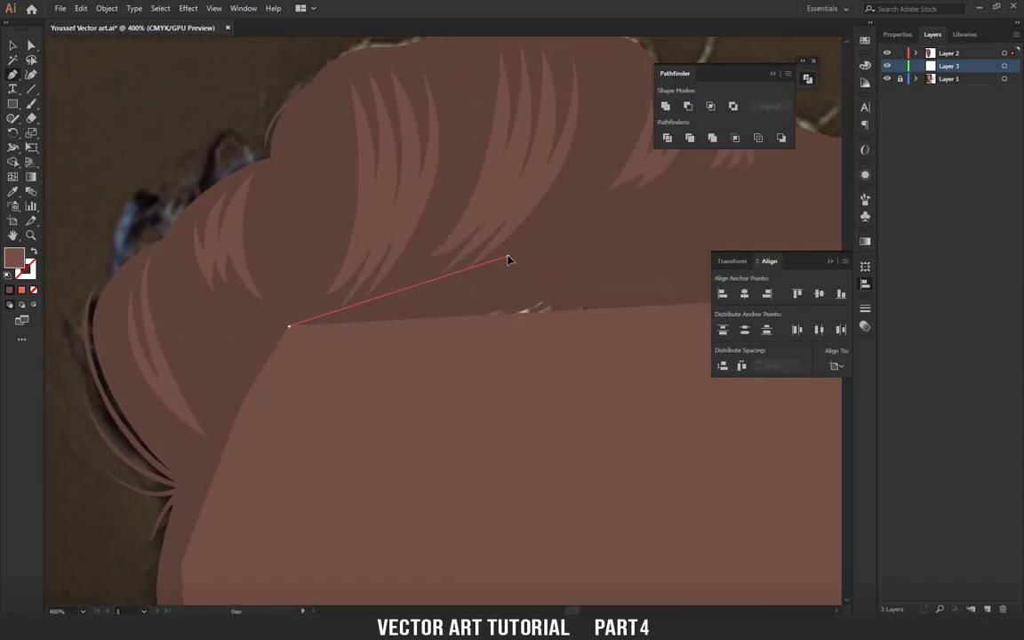
pyautogui.moveTo(488, 376); pyautogui.dragTo(562, 282)
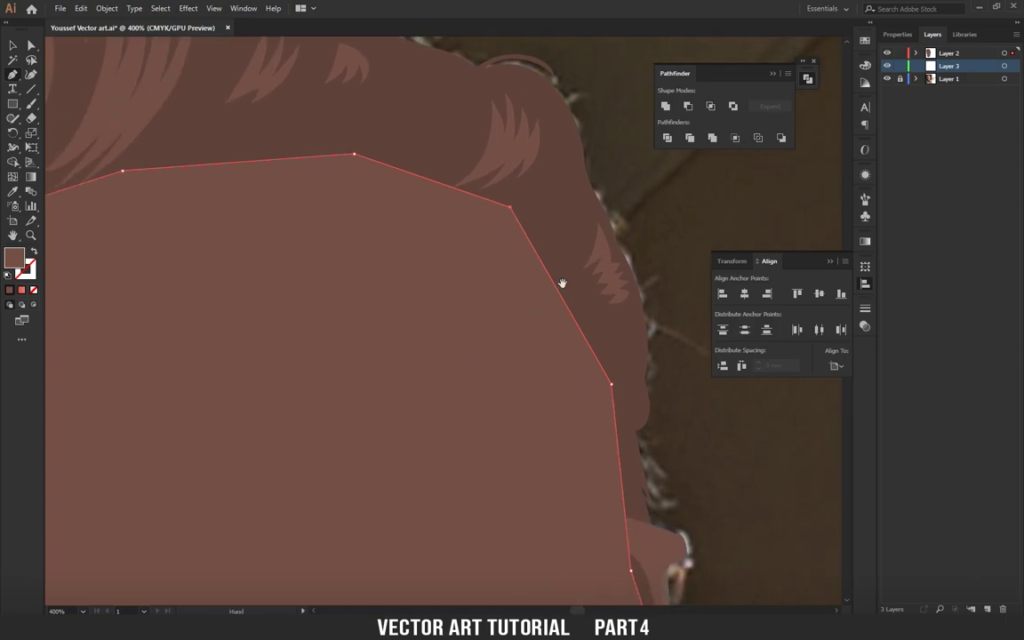
pyautogui.click(865, 41)
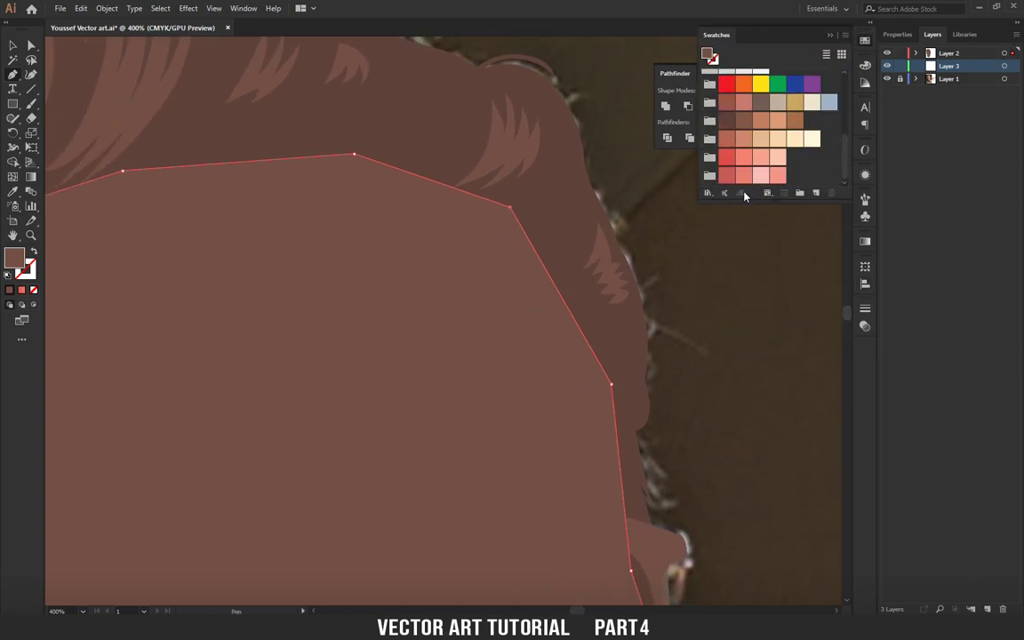
# Fill the face shape with light salmon and move the face line art above it.
pyautogui.click(743, 138)
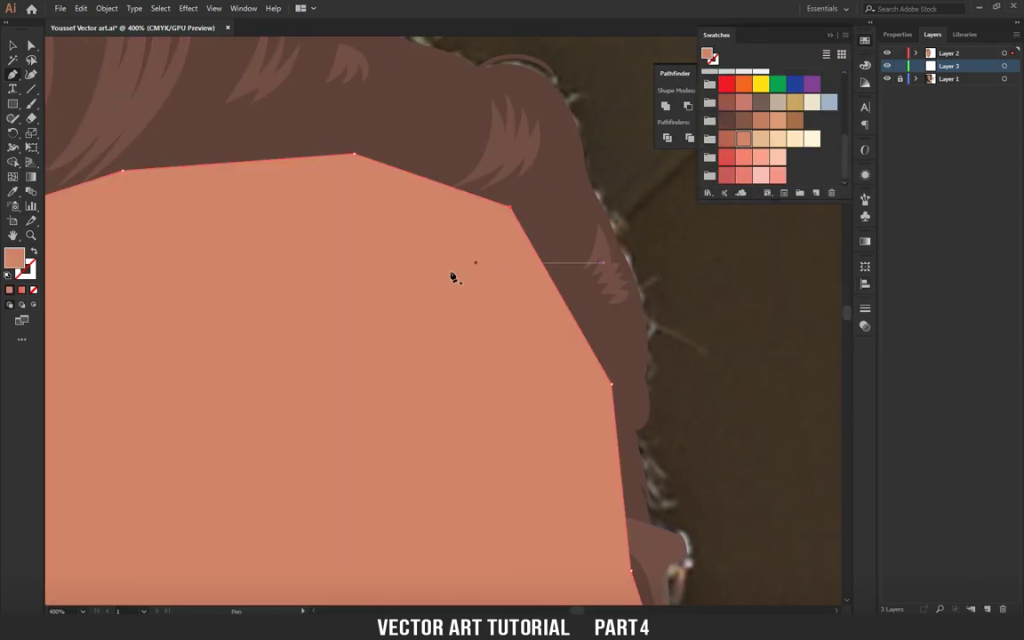
pyautogui.hotkey('ctrl', '-')
pyautogui.hotkey('ctrl', '-')
pyautogui.hotkey('ctrl', '-')
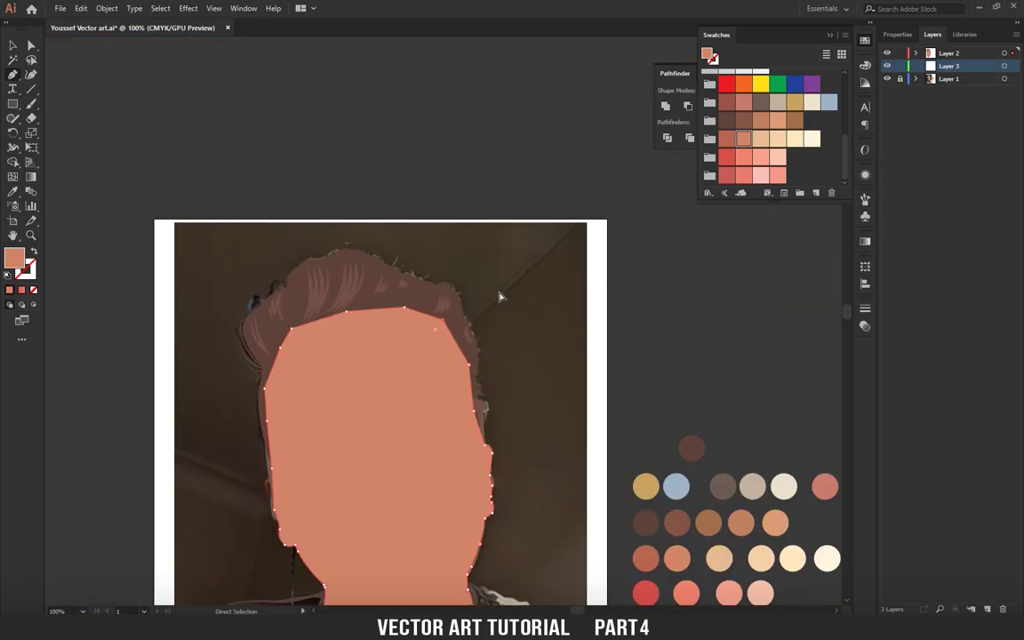
pyautogui.click(916, 53)
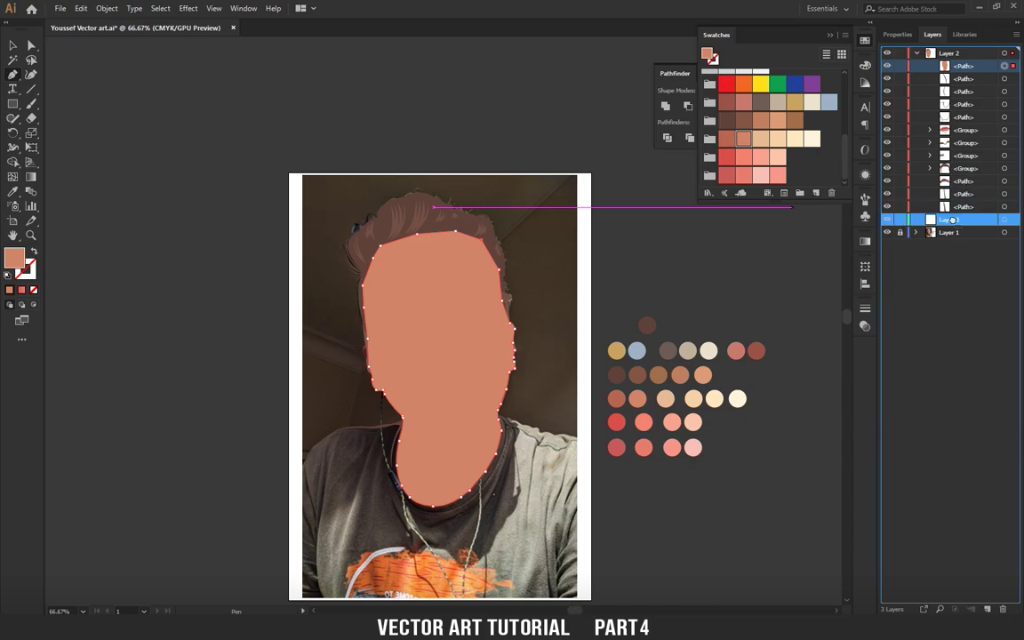
pyautogui.moveTo(964, 182); pyautogui.dragTo(954, 222)
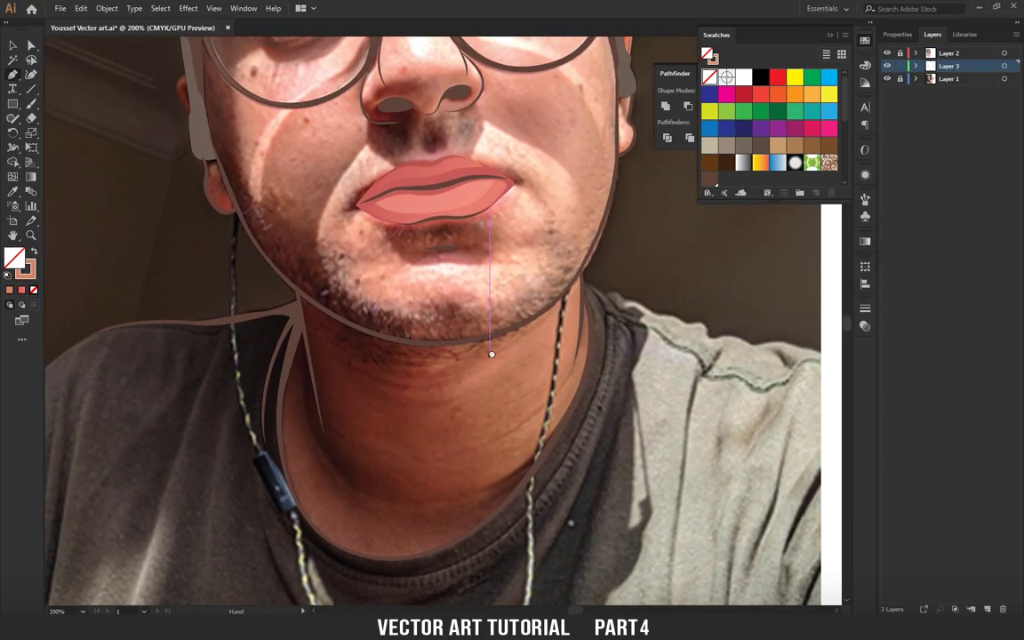
# Trace curved points along the neck outline, undoing a misplaced anchor.
pyautogui.moveTo(456, 378); pyautogui.dragTo(483, 370)
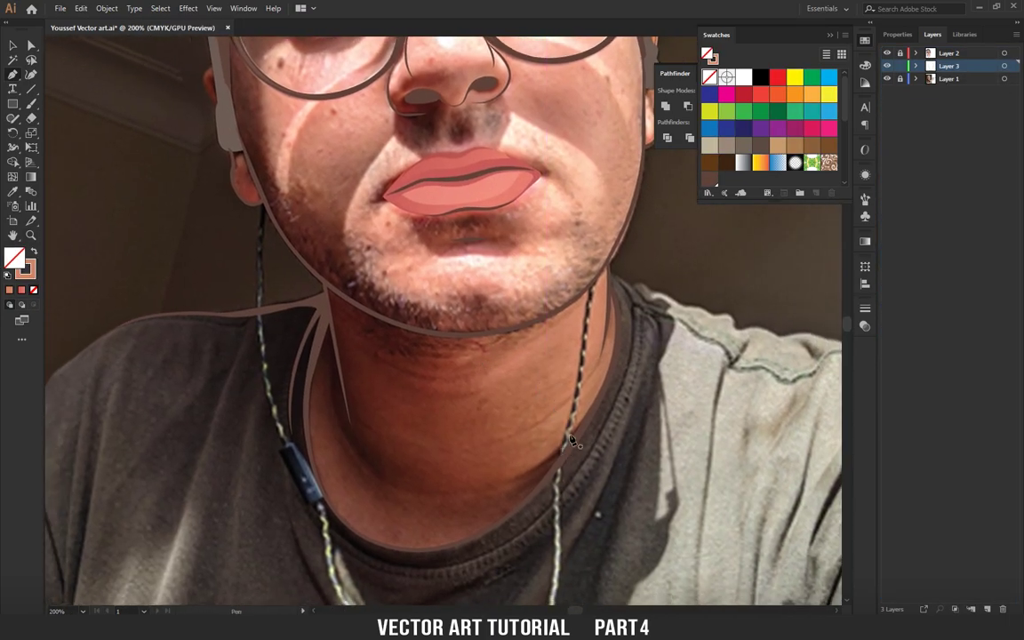
pyautogui.moveTo(531, 469); pyautogui.dragTo(471, 506)
pyautogui.press('ctrl')
pyautogui.moveTo(446, 550); pyautogui.dragTo(487, 504)
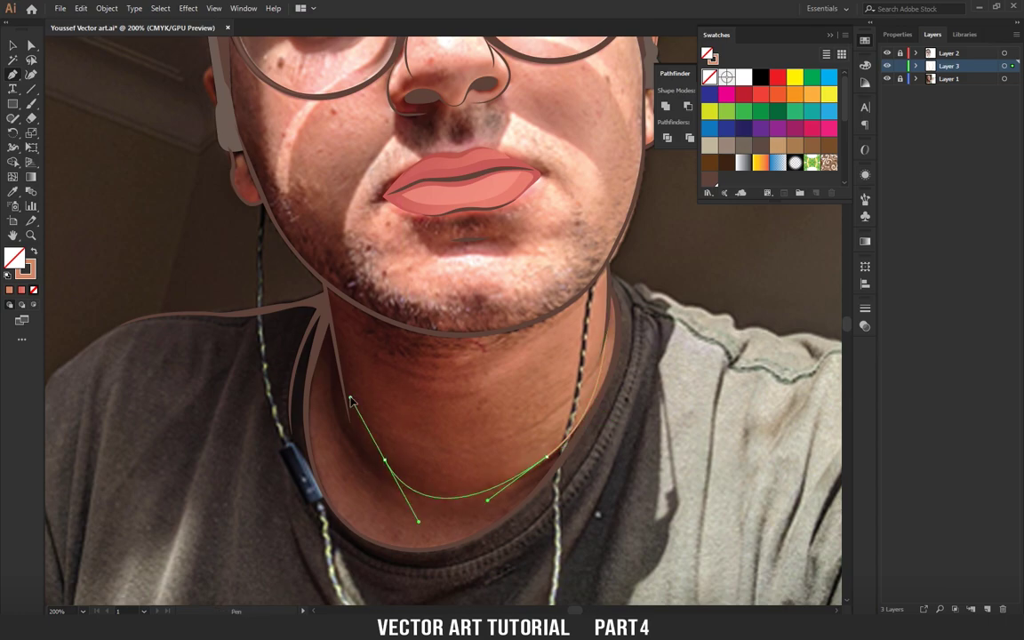
pyautogui.click(374, 444)
pyautogui.click(349, 333)
pyautogui.moveTo(349, 333); pyautogui.dragTo(407, 440)
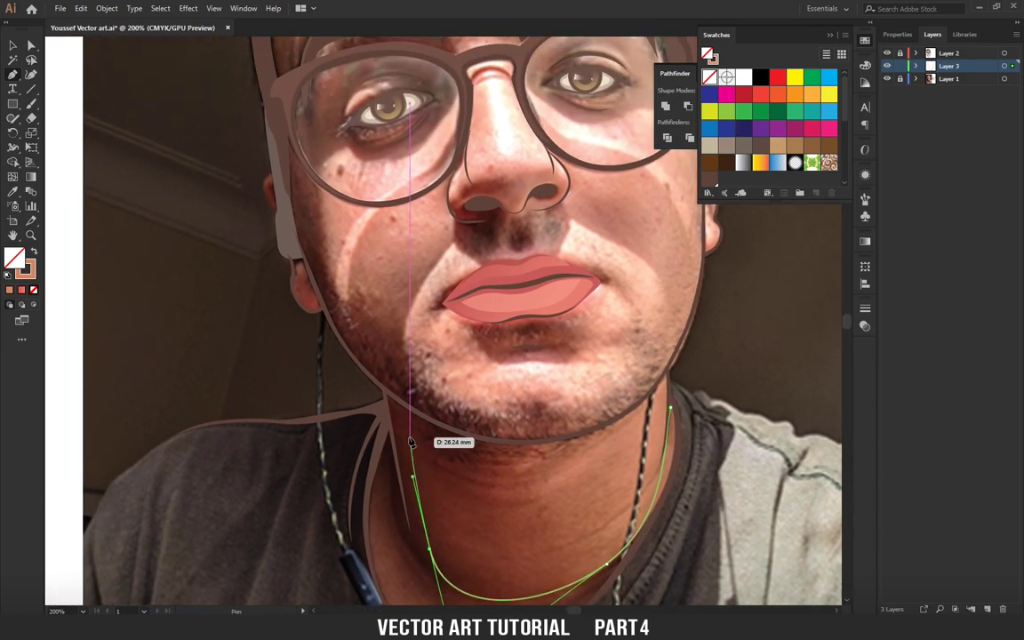
pyautogui.hotkey('ctrl', 'z')
# Extend the outline with a curved point at the jaw and up the cheek.
pyautogui.moveTo(529, 480)
pyautogui.mouseDown()
pyautogui.moveTo(587, 459)
pyautogui.moveTo(641, 417)
pyautogui.mouseUp()
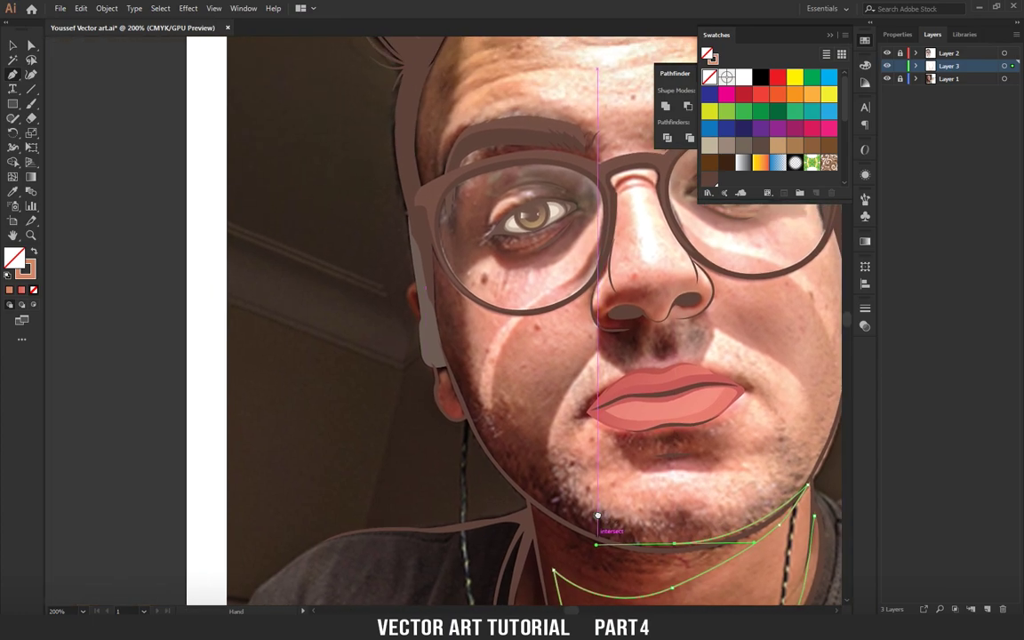
pyautogui.scroll(3, 544, 490)
pyautogui.hscroll(-5, 544, 490)
pyautogui.moveTo(544, 489)
pyautogui.mouseDown()
pyautogui.moveTo(541, 440)
pyautogui.moveTo(416, 433)
pyautogui.mouseUp()
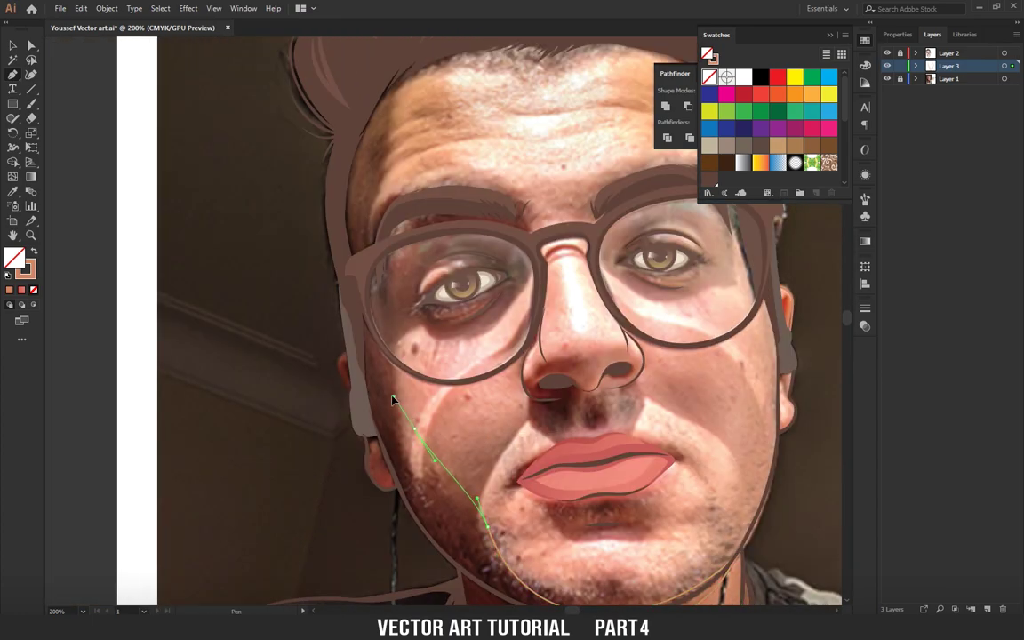
pyautogui.scroll(2, 409, 374)
pyautogui.scroll(-3, 427, 447)
pyautogui.hotkey('ctrl', 'z')
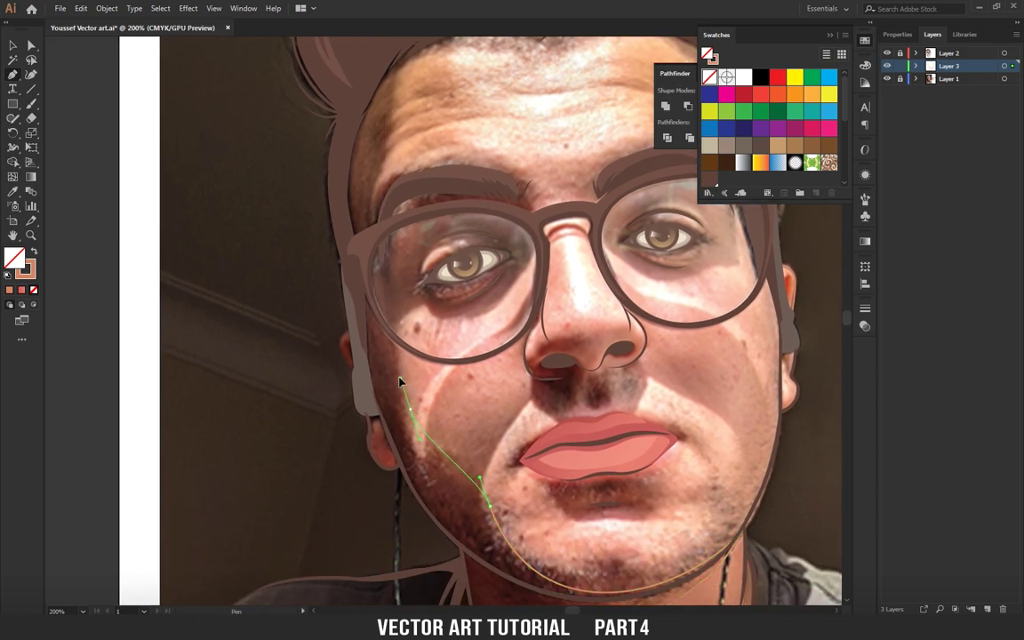
pyautogui.scroll(2, 402, 391)
pyautogui.scroll(2, 409, 409)
pyautogui.scroll(2, 427, 462)
pyautogui.scroll(2, 440, 480)
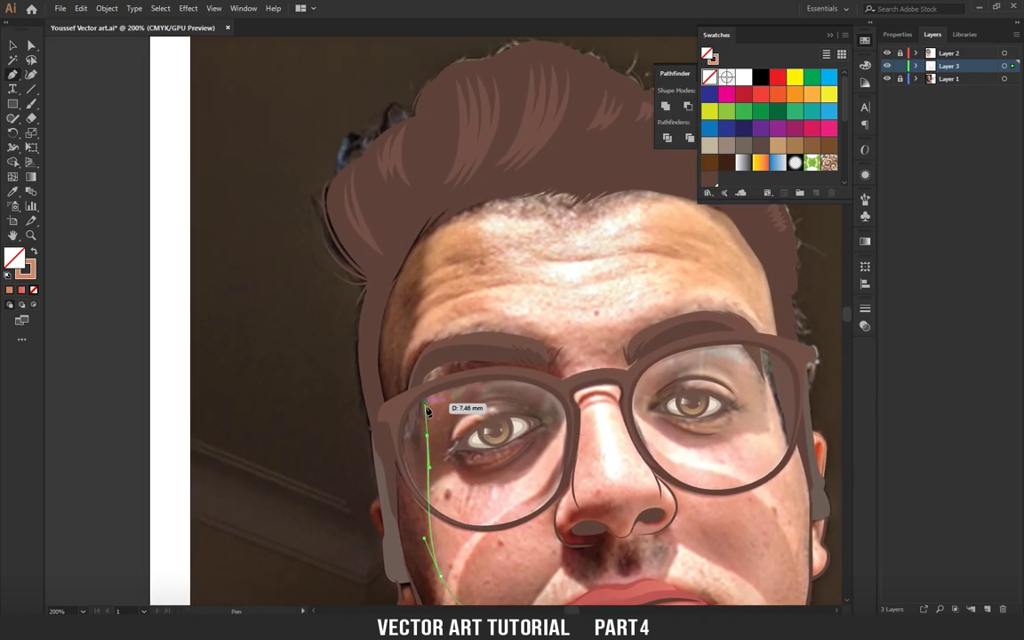
pyautogui.scroll(3, 427, 411)
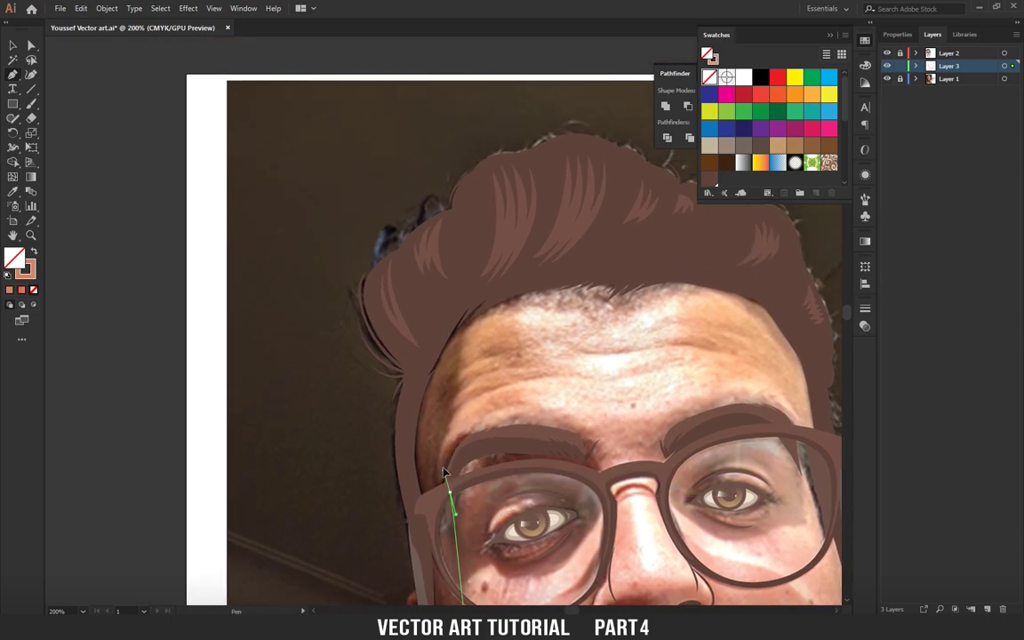
pyautogui.scroll(2, 442, 466)
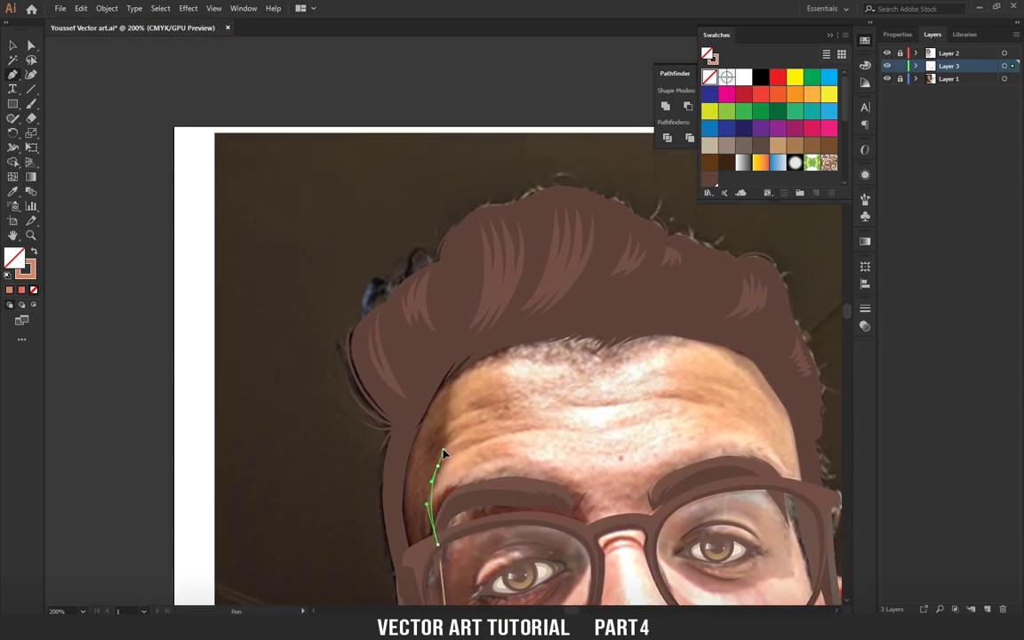
pyautogui.scroll(2, 456, 436)
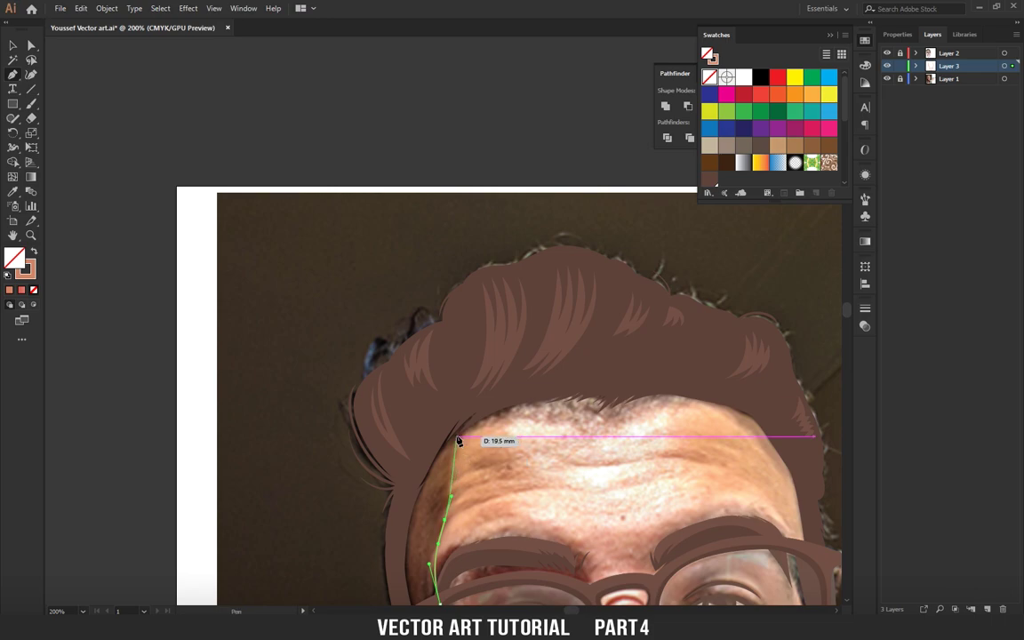
pyautogui.scroll(-2, 456, 440)
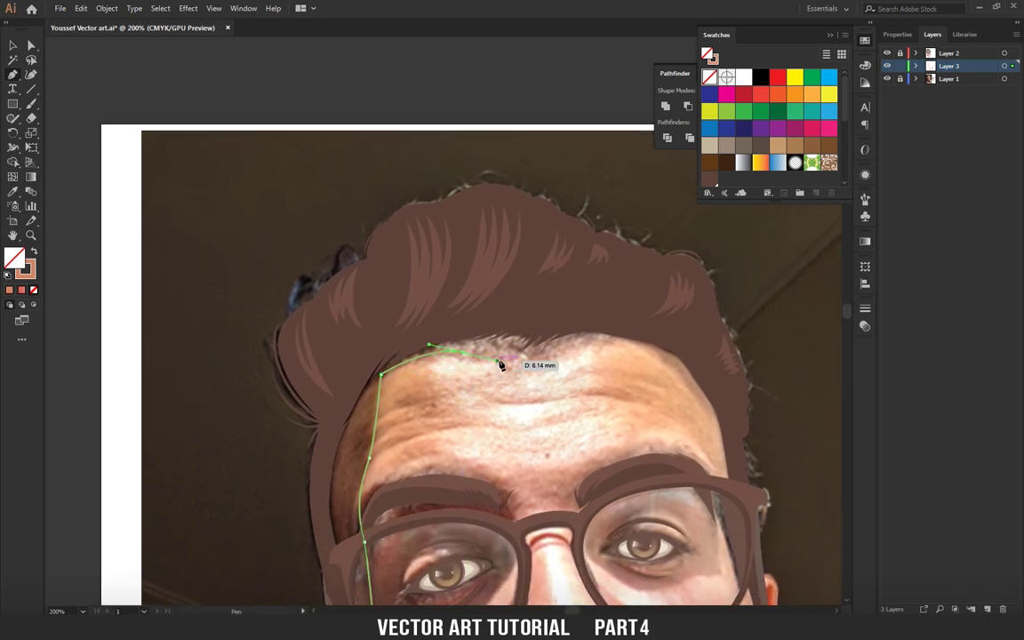
# Add points along the hairline and down the right cheek to finish the face outline.
pyautogui.click(616, 345)
pyautogui.click(689, 378)
pyautogui.scroll(-2, 666, 387)
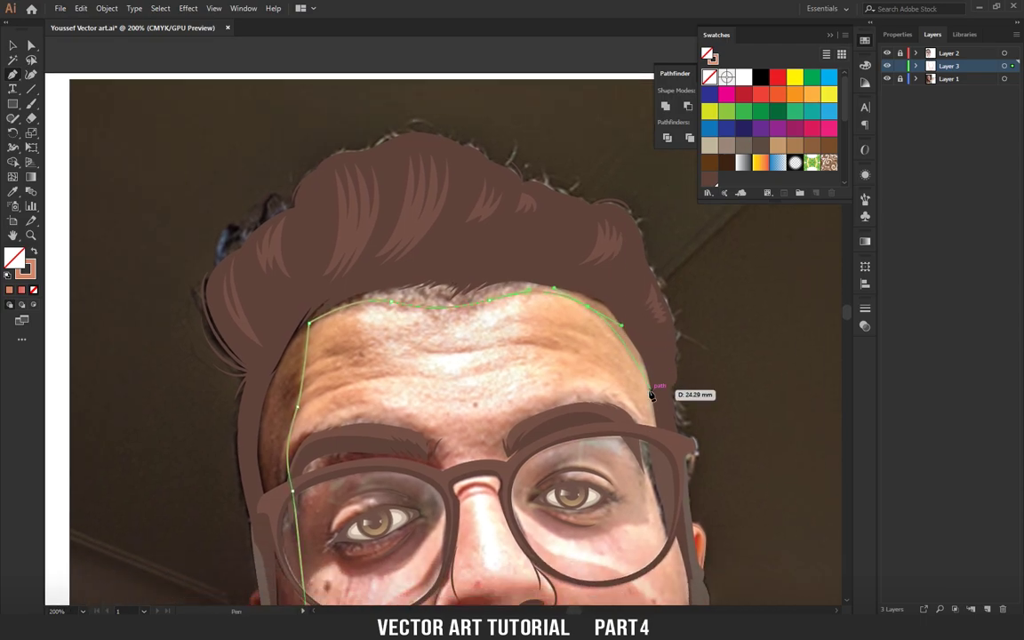
pyautogui.scroll(-3, 659, 441)
pyautogui.click(618, 345)
pyautogui.scroll(-2, 599, 338)
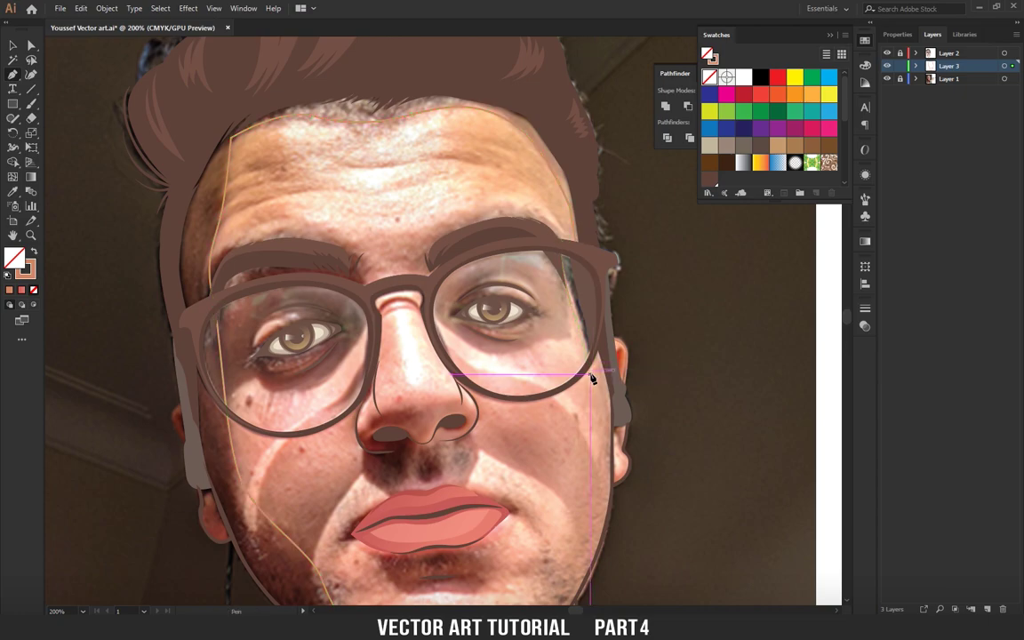
pyautogui.moveTo(602, 395); pyautogui.dragTo(576, 280)
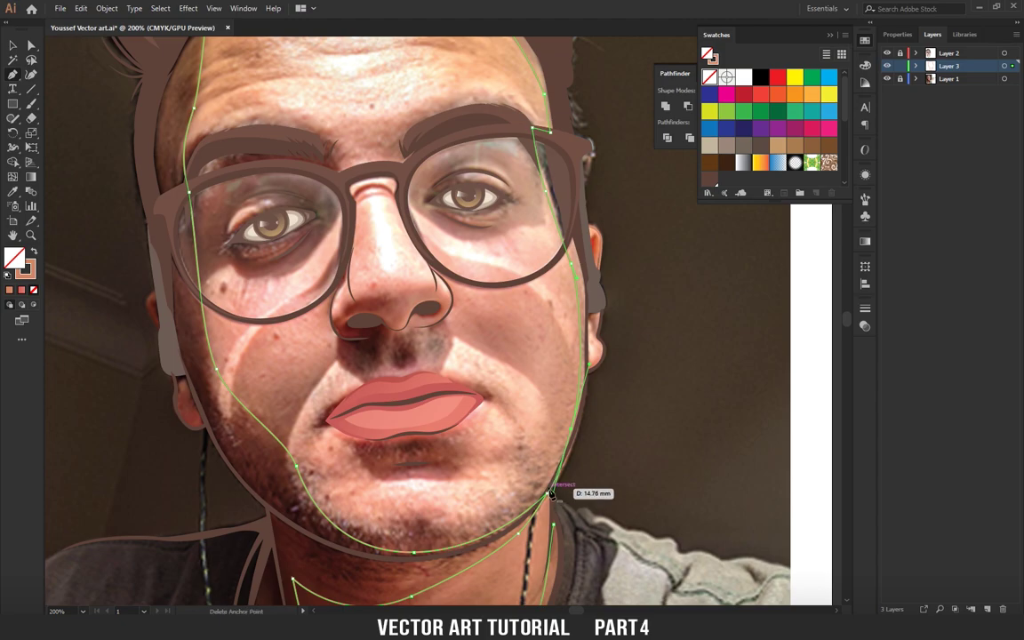
pyautogui.moveTo(552, 498); pyautogui.dragTo(548, 341)
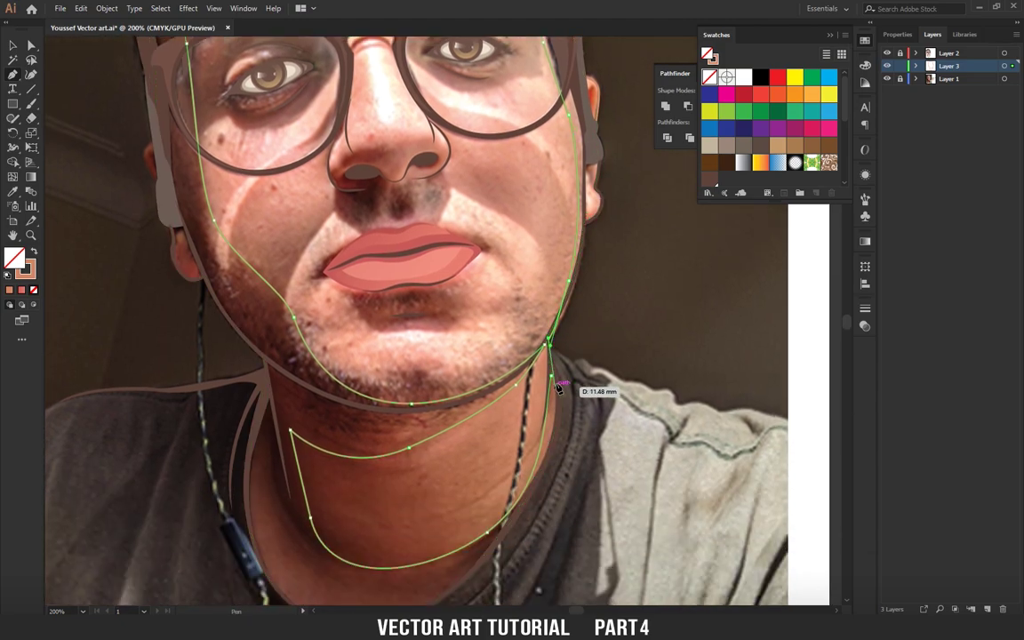
# Select the face and neck outlines, try brown and orange fills, then set fill to None.
pyautogui.press('ctrl')
pyautogui.keyDown('ctrl'); pyautogui.click(557, 331); pyautogui.keyUp('ctrl')
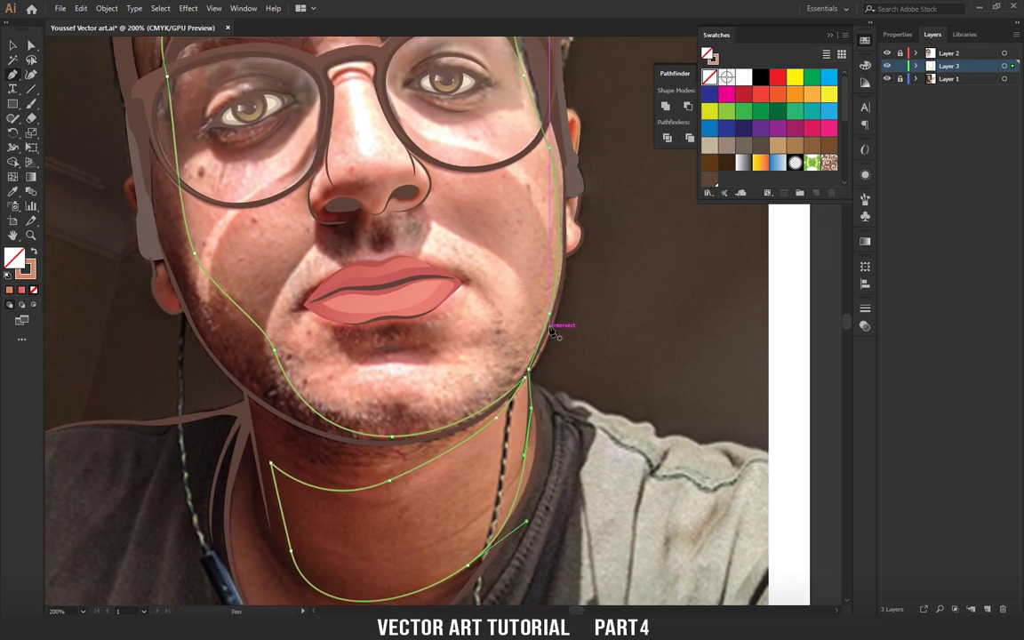
pyautogui.scroll(-3, 551, 378)
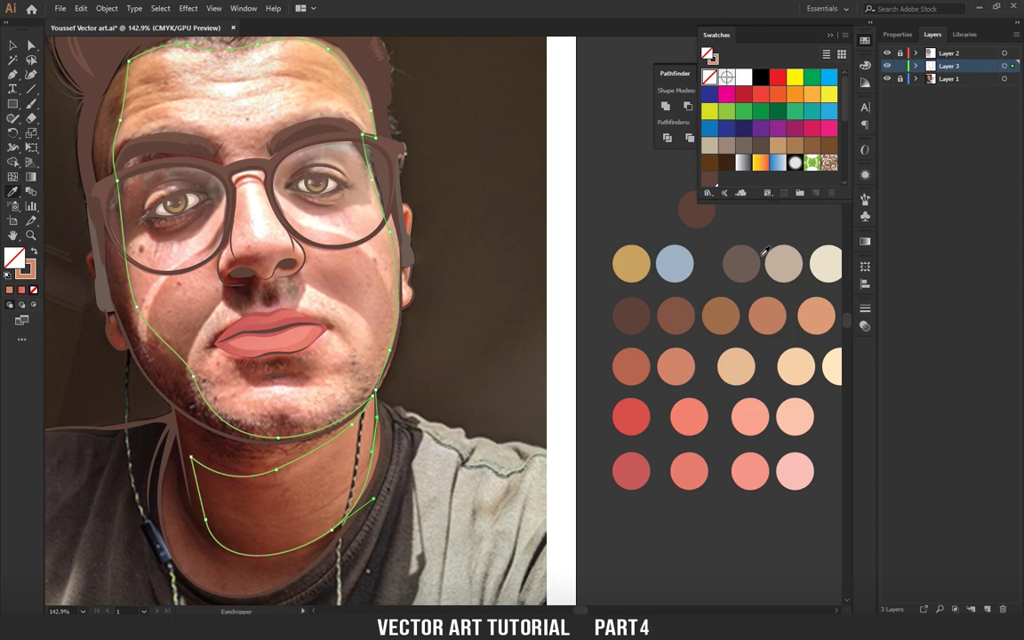
pyautogui.moveTo(750, 341); pyautogui.dragTo(727, 349)
pyautogui.click(616, 378)
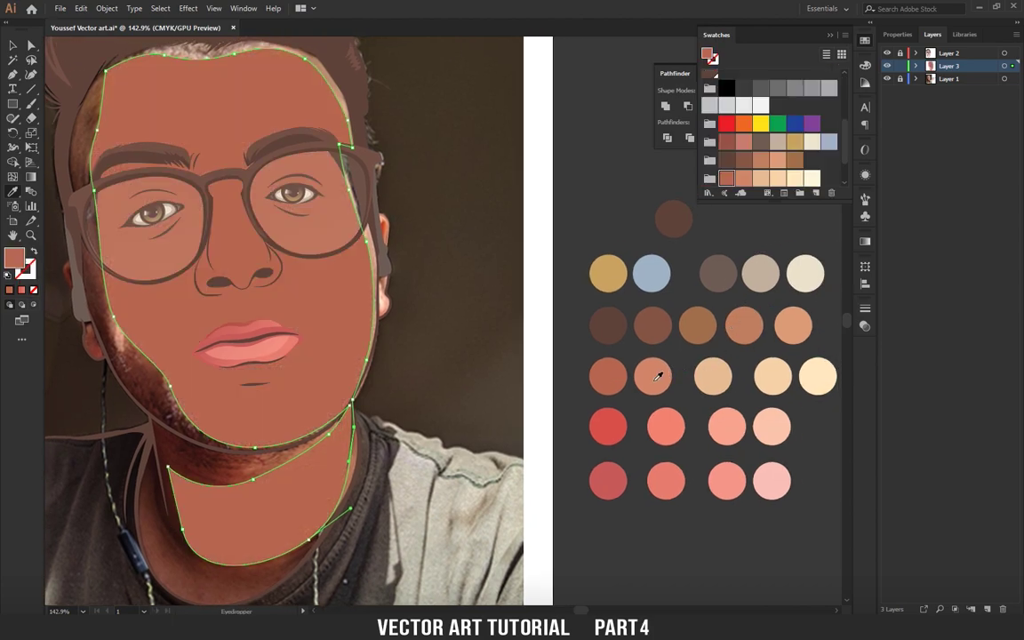
pyautogui.click(655, 379)
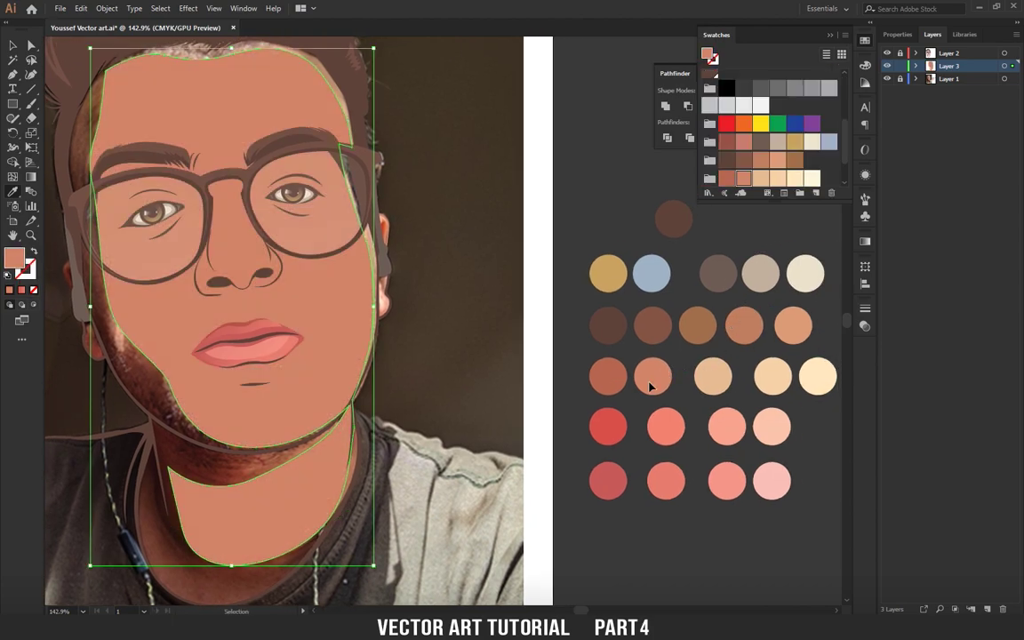
pyautogui.press('/')
pyautogui.press('v')
pyautogui.moveTo(385, 410); pyautogui.dragTo(494, 350)
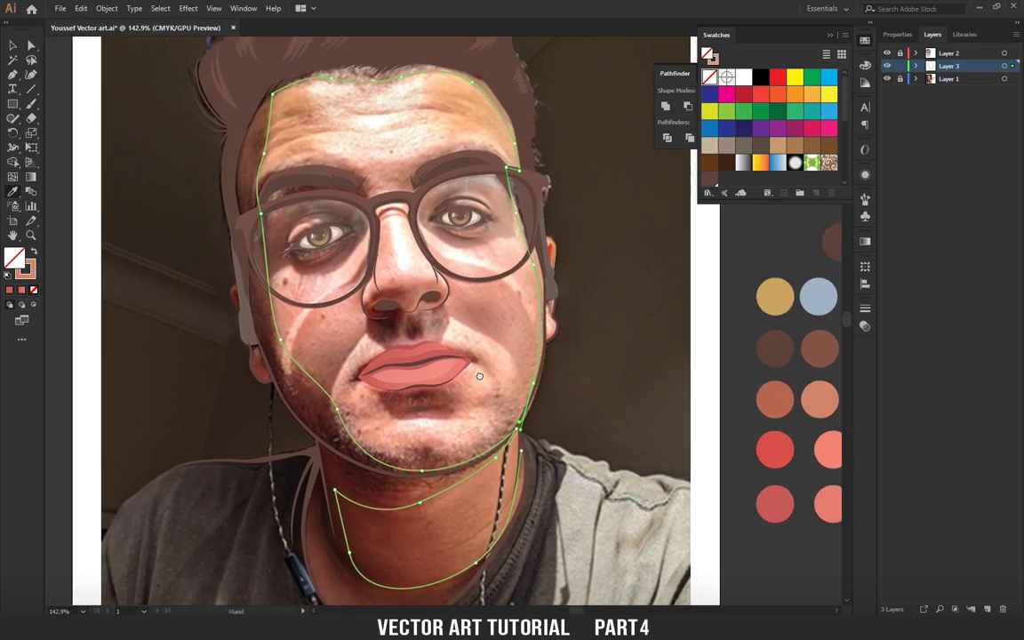
# Trace the skin outline along the right cheek down toward the jaw.
pyautogui.moveTo(423, 284); pyautogui.dragTo(500, 365)
pyautogui.press('i')
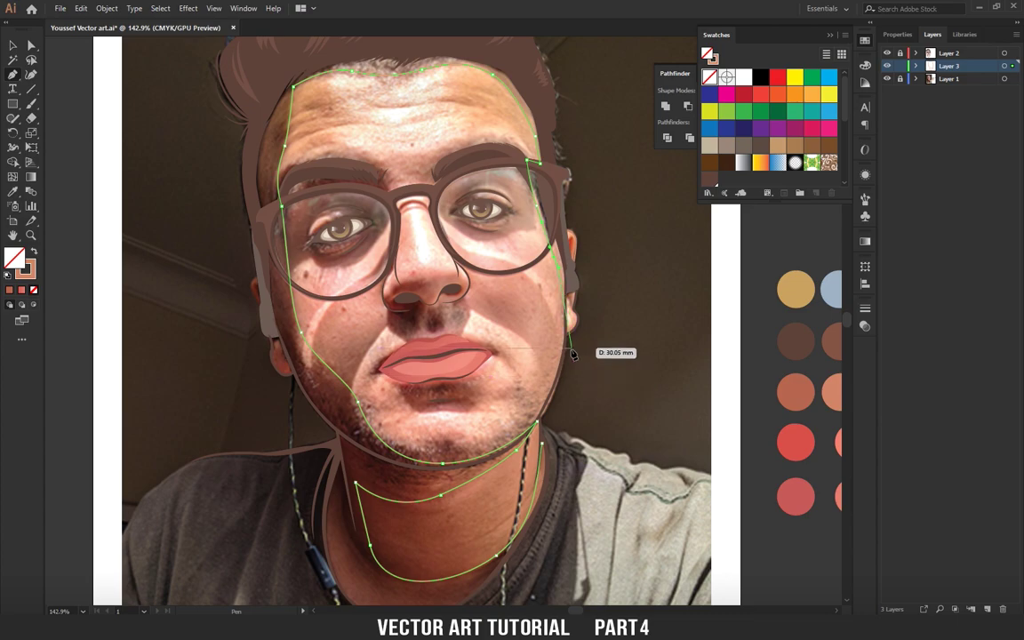
pyautogui.moveTo(565, 360); pyautogui.dragTo(559, 385)
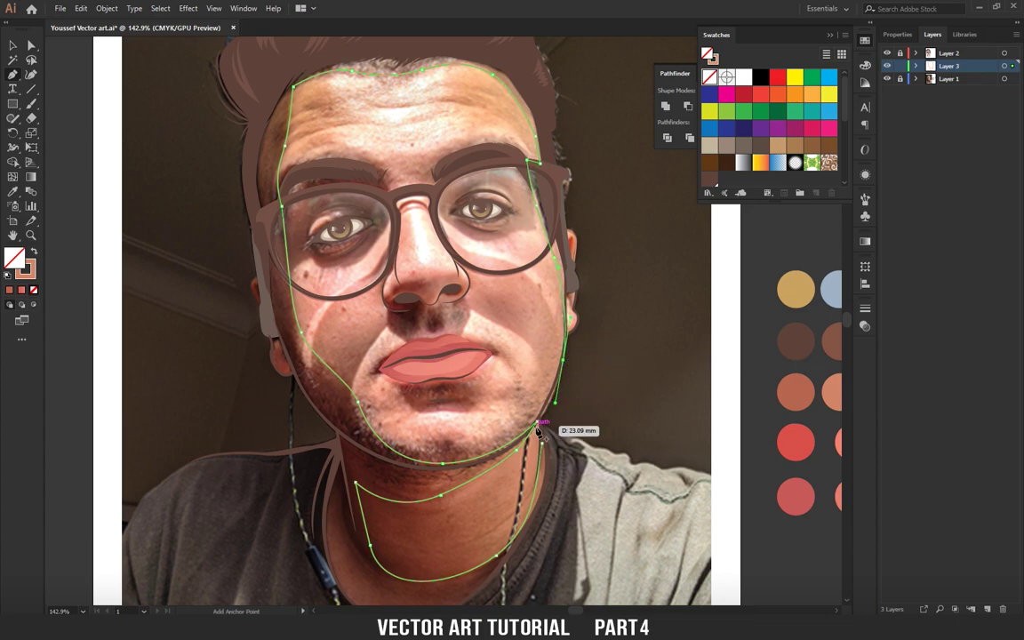
pyautogui.hotkey('ctrl', '+')
pyautogui.hotkey('ctrl', '+')
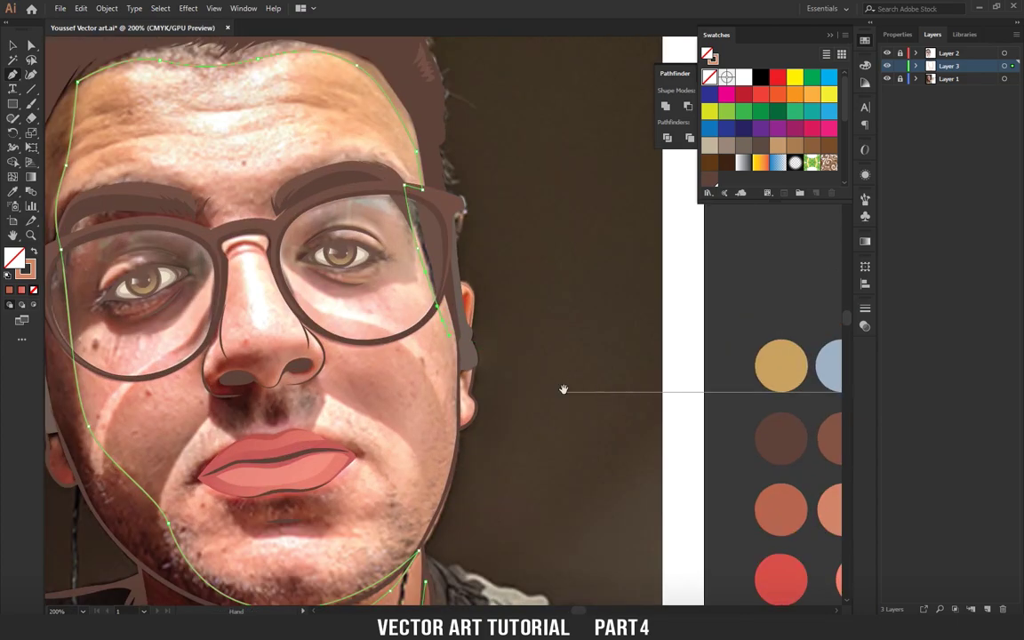
pyautogui.moveTo(564, 389); pyautogui.dragTo(590, 269)
pyautogui.moveTo(479, 348); pyautogui.dragTo(495, 373)
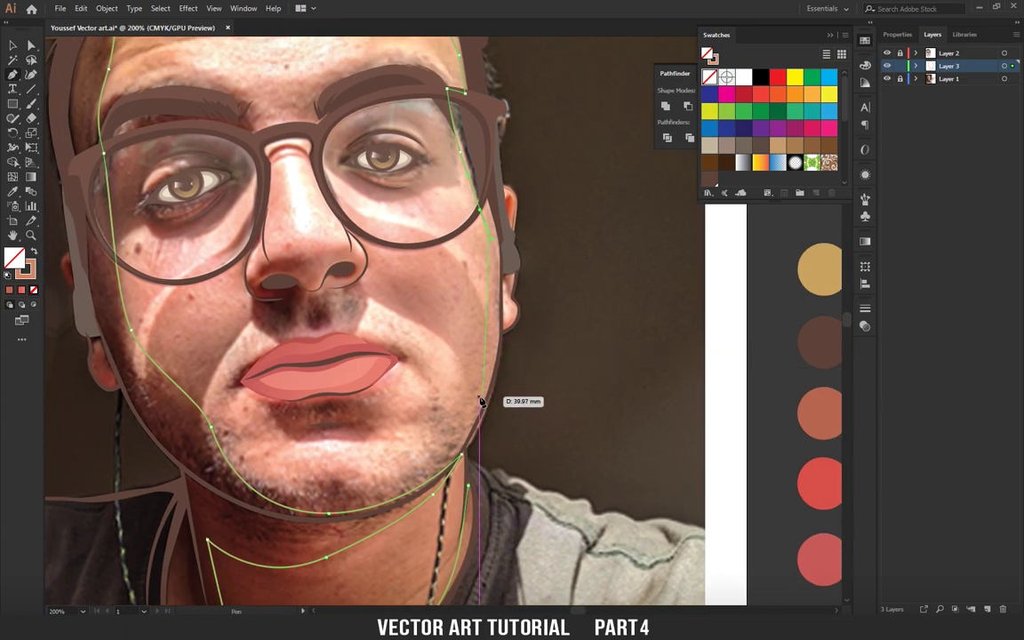
pyautogui.click(484, 410)
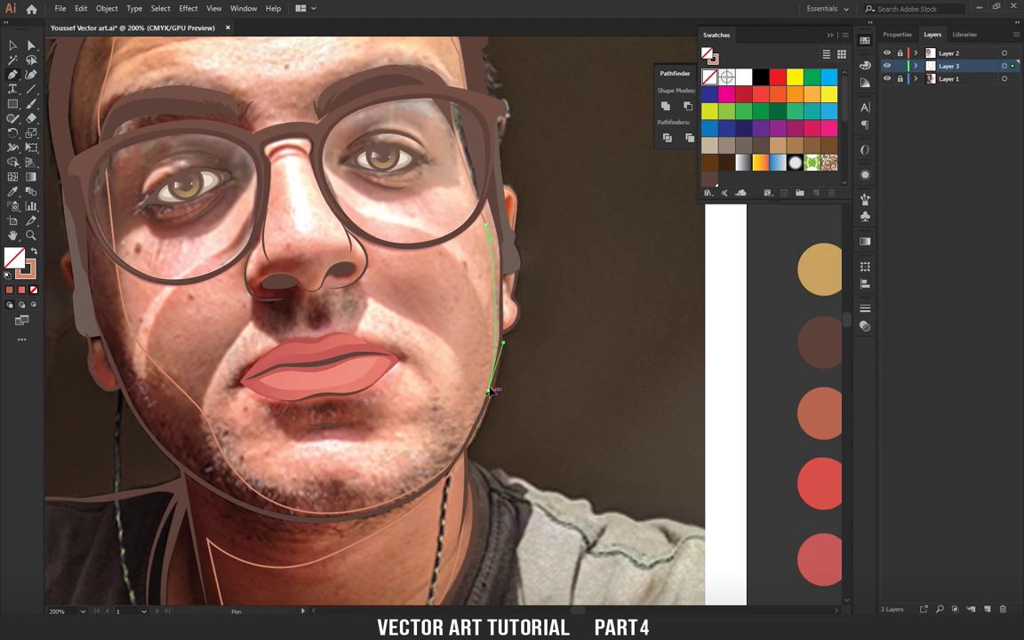
# Curve the outline around the earlobe and up the ear.
pyautogui.moveTo(508, 324); pyautogui.dragTo(497, 343)
pyautogui.scroll(3, 497, 343)
pyautogui.scroll(2, 496, 343)
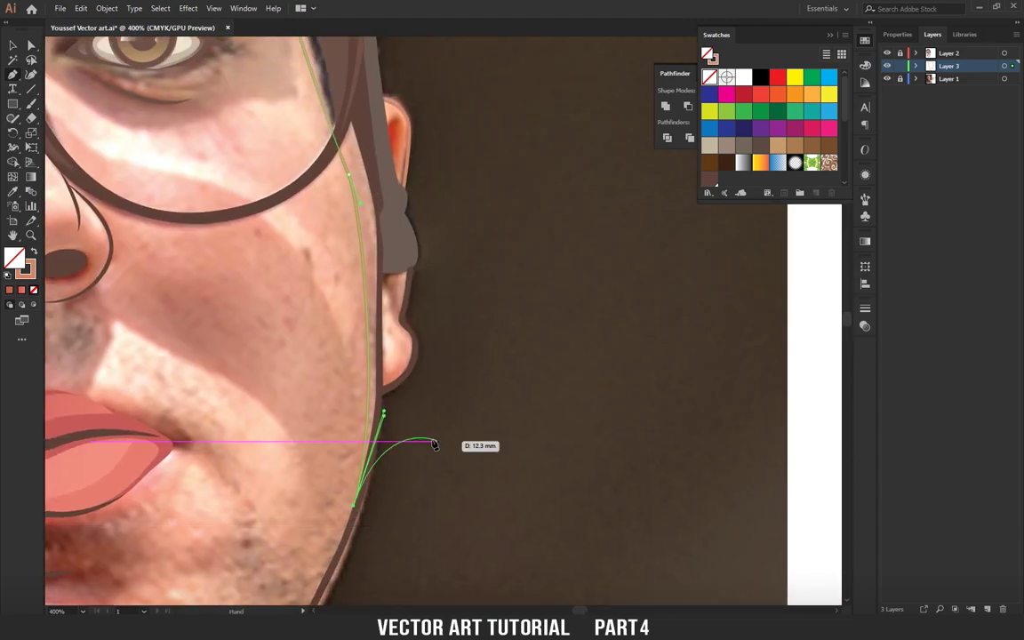
pyautogui.moveTo(414, 371); pyautogui.dragTo(414, 421)
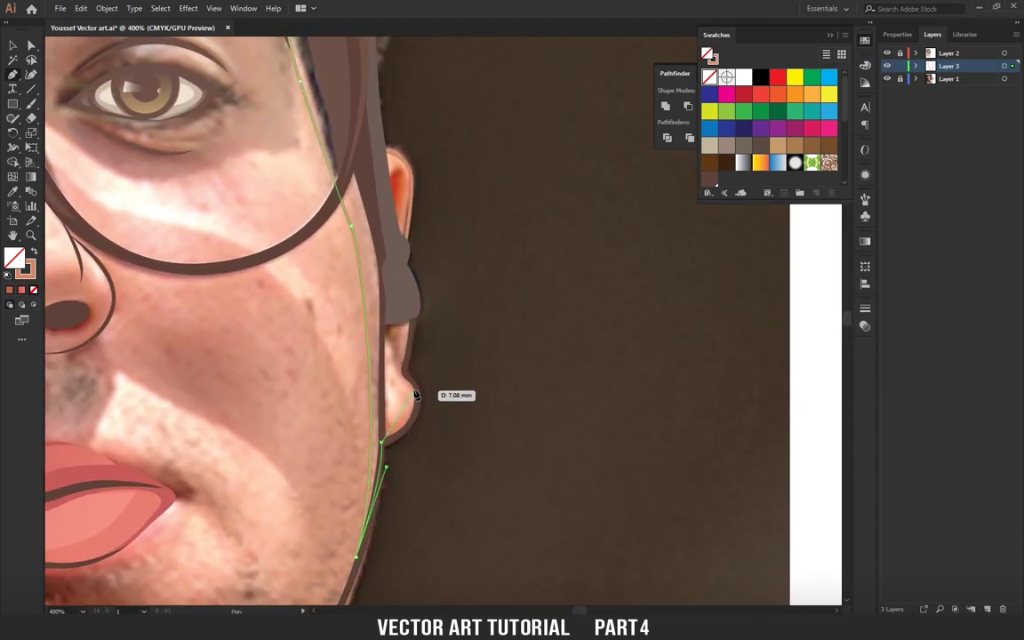
pyautogui.moveTo(416, 393); pyautogui.dragTo(408, 356)
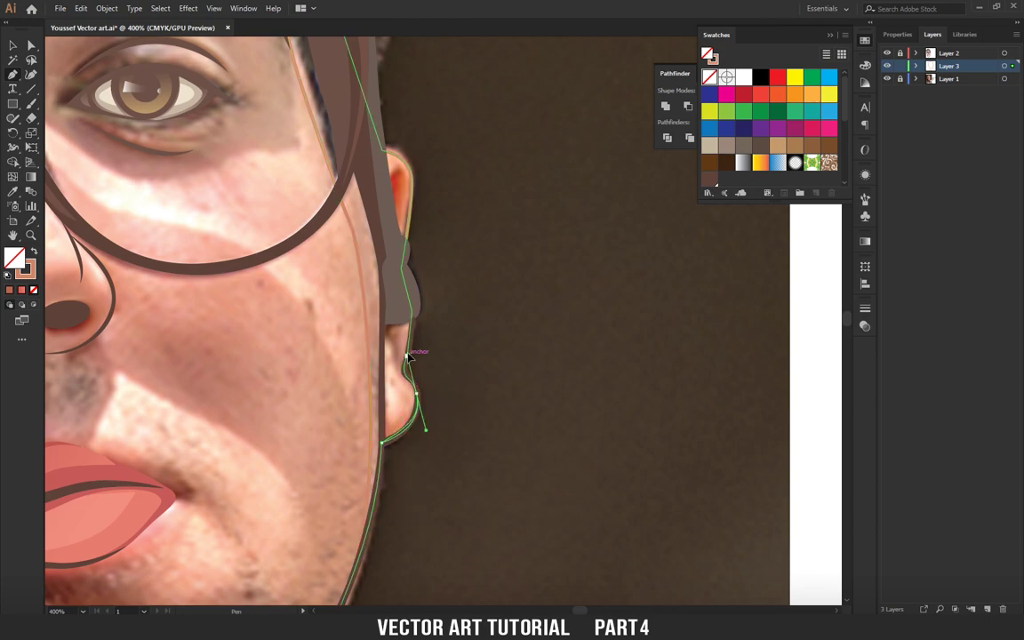
pyautogui.moveTo(432, 448); pyautogui.dragTo(450, 483)
pyautogui.moveTo(426, 385); pyautogui.dragTo(428, 342)
pyautogui.scroll(2, 425, 302)
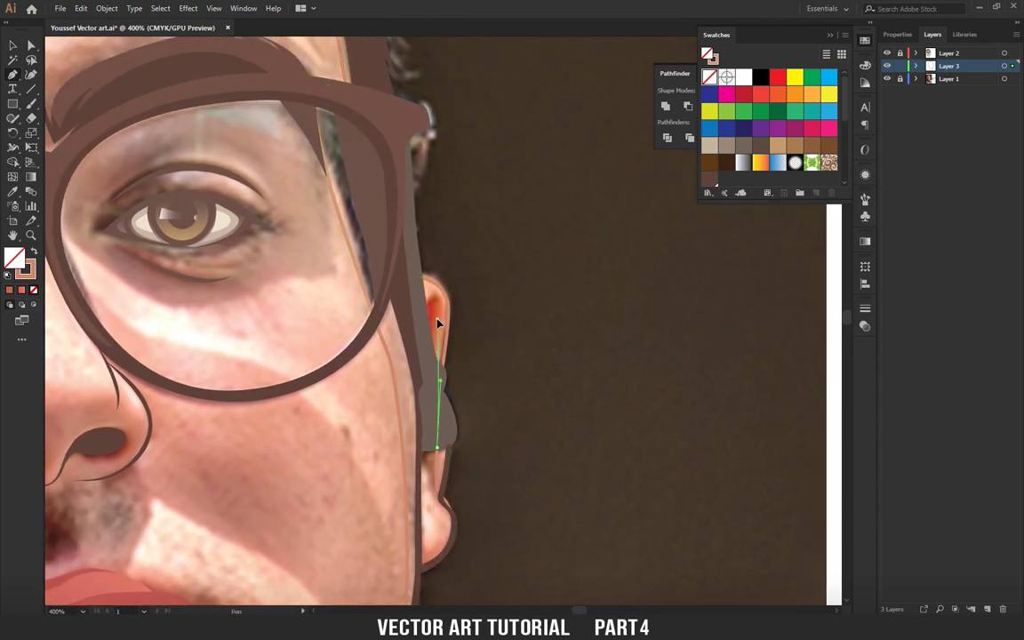
pyautogui.scroll(3, 418, 302)
pyautogui.scroll(5, 418, 343)
pyautogui.moveTo(425, 352)
pyautogui.mouseDown()
pyautogui.moveTo(423, 336)
pyautogui.moveTo(477, 466)
pyautogui.mouseUp()
# Place anchors along the hair edge above the forehead.
pyautogui.moveTo(248, 349); pyautogui.dragTo(555, 347)
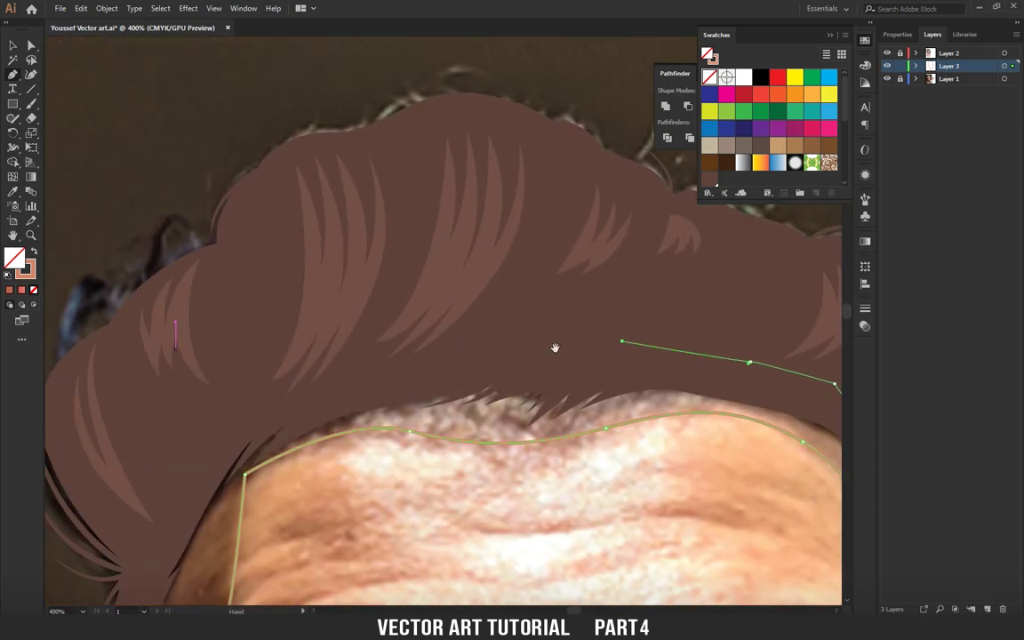
pyautogui.scroll(-8, 169, 447)
pyautogui.click(233, 275)
pyautogui.click(219, 392)
pyautogui.scroll(-3, 219, 373)
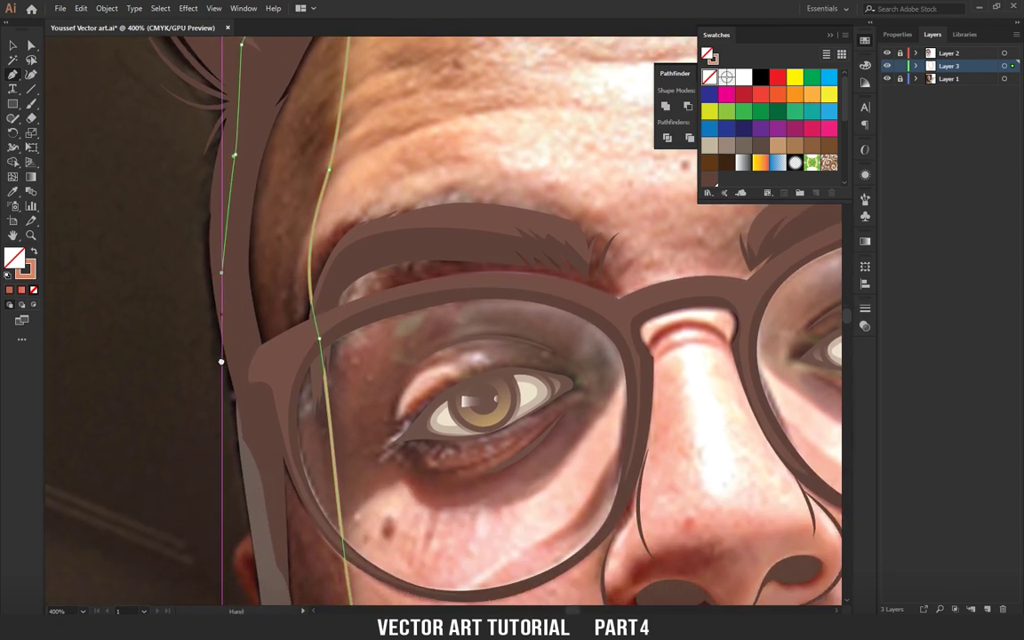
pyautogui.moveTo(276, 469); pyautogui.dragTo(281, 232)
pyautogui.scroll(-3, 303, 339)
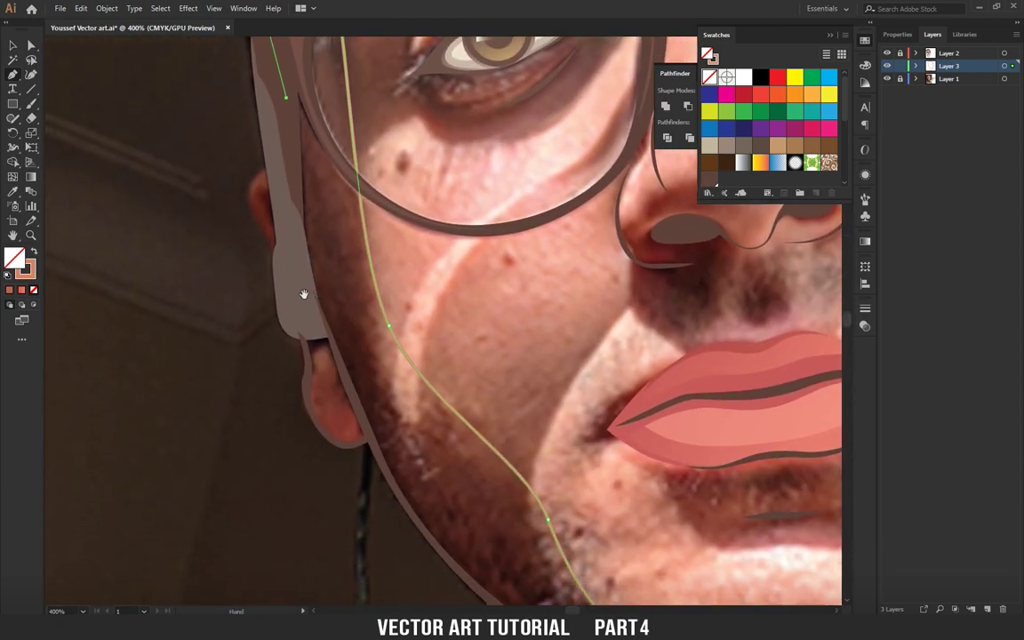
# Trace the outline over the top of the ear and around its bottom.
pyautogui.moveTo(273, 190); pyautogui.dragTo(257, 182)
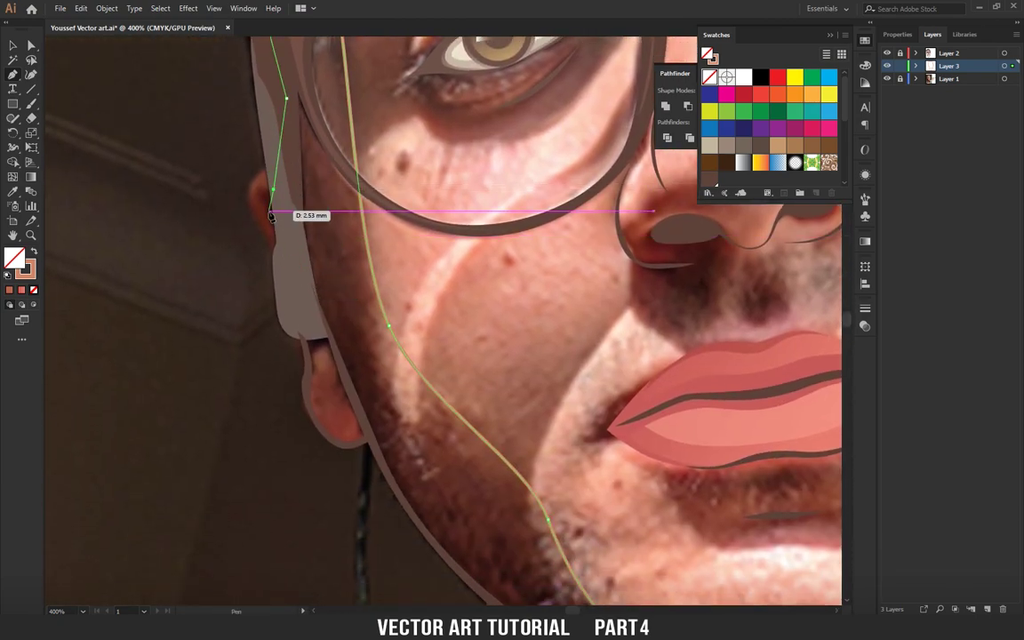
pyautogui.click(288, 270)
pyautogui.scroll(-3, 288, 270)
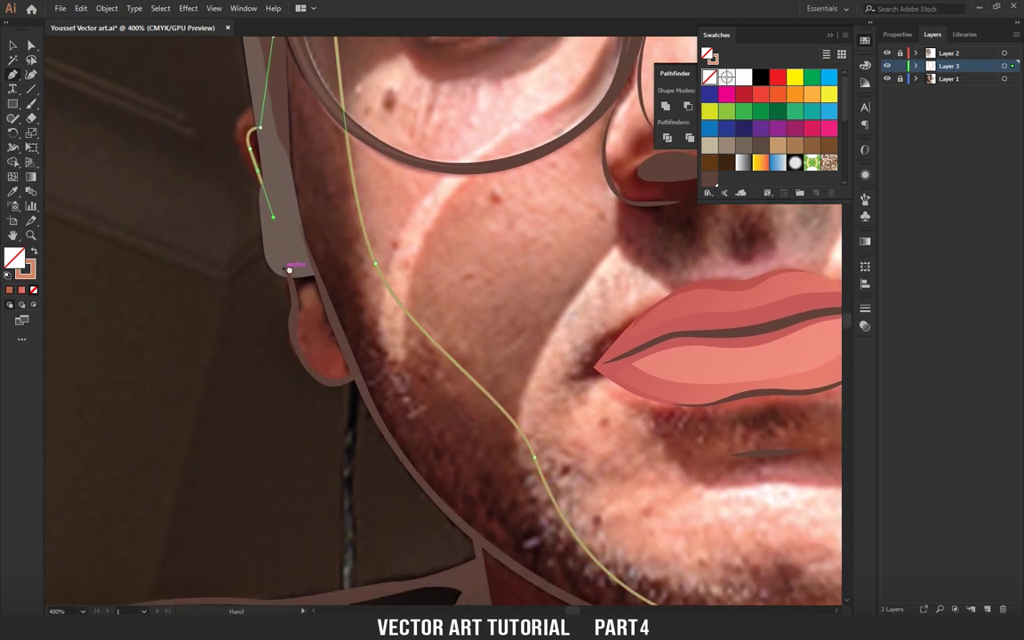
pyautogui.moveTo(297, 286); pyautogui.dragTo(308, 285)
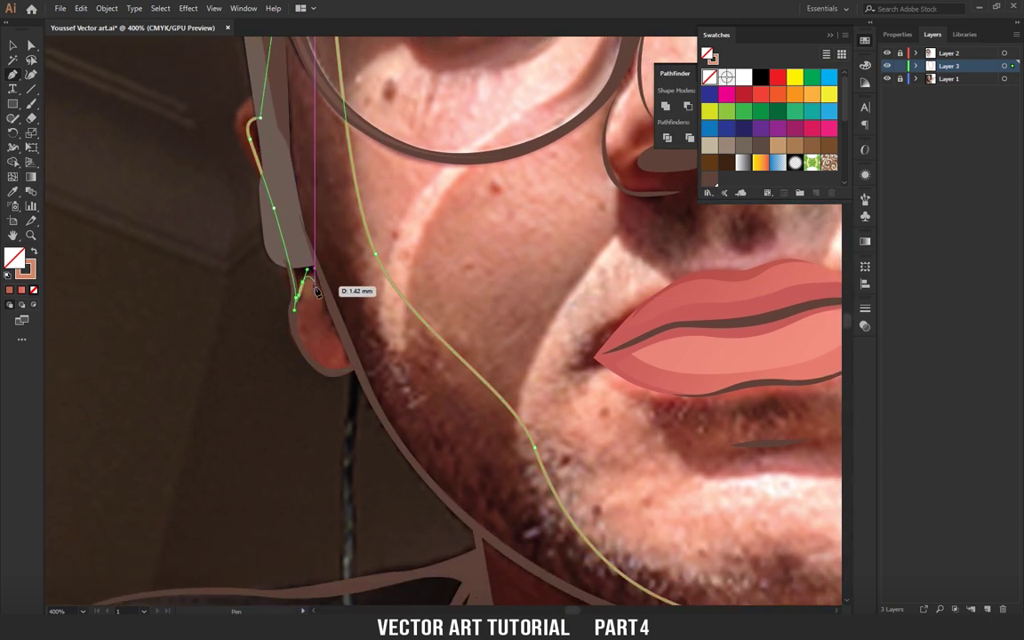
pyautogui.moveTo(355, 366); pyautogui.dragTo(370, 387)
pyautogui.click(377, 410)
# Carry the outline around the jaw corner and down the neck to the T-shirt neckline.
pyautogui.moveTo(555, 517); pyautogui.dragTo(430, 313)
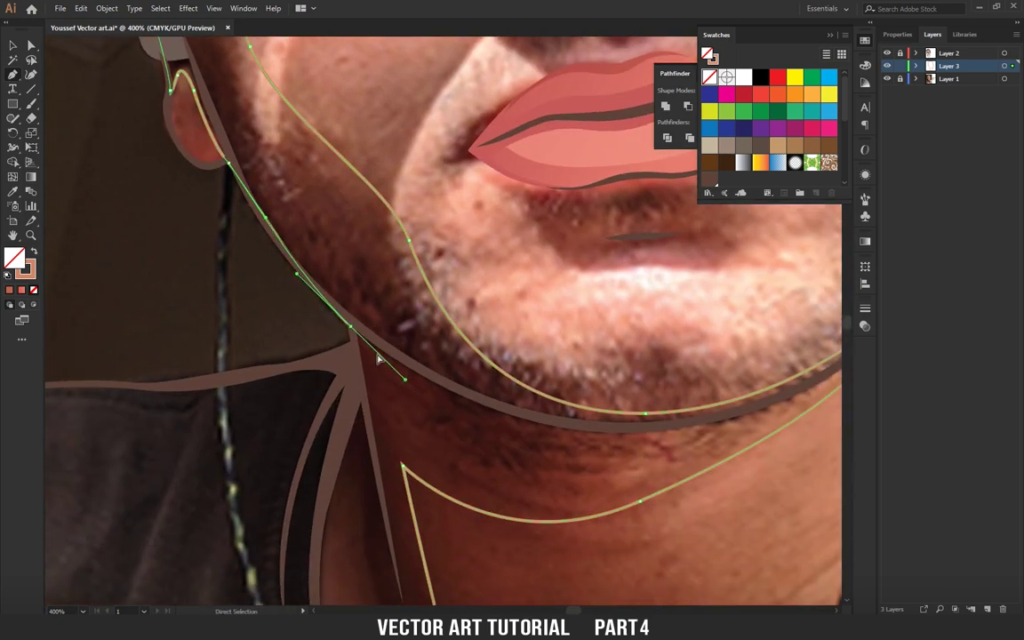
pyautogui.moveTo(349, 324)
pyautogui.mouseDown()
pyautogui.moveTo(384, 383)
pyautogui.moveTo(366, 228)
pyautogui.mouseUp()
pyautogui.click(361, 391)
pyautogui.click(328, 321)
pyautogui.moveTo(323, 395); pyautogui.dragTo(352, 203)
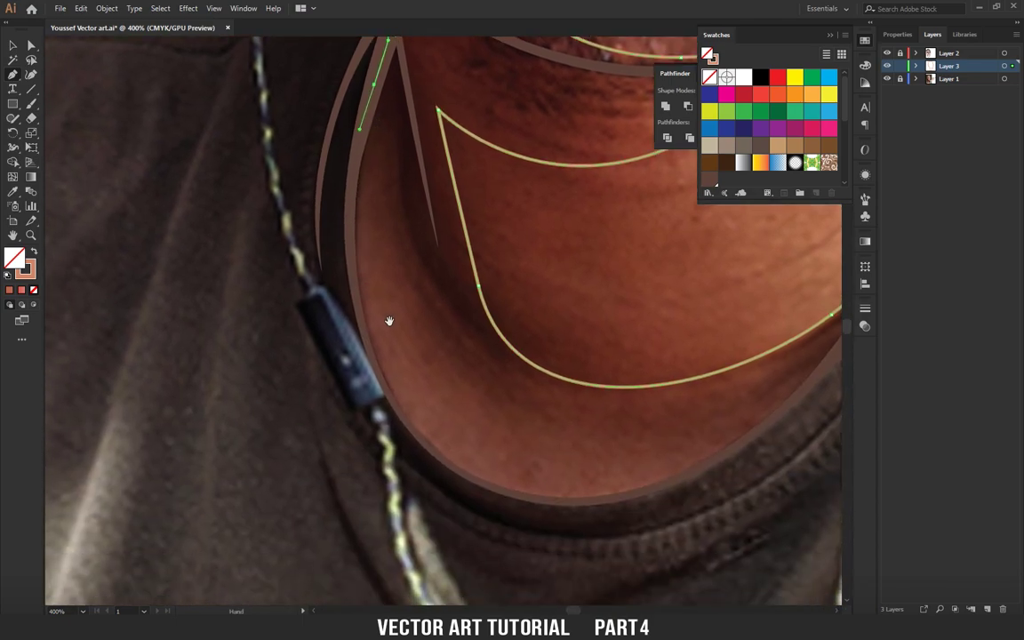
pyautogui.moveTo(388, 318); pyautogui.dragTo(352, 211)
pyautogui.click(361, 310)
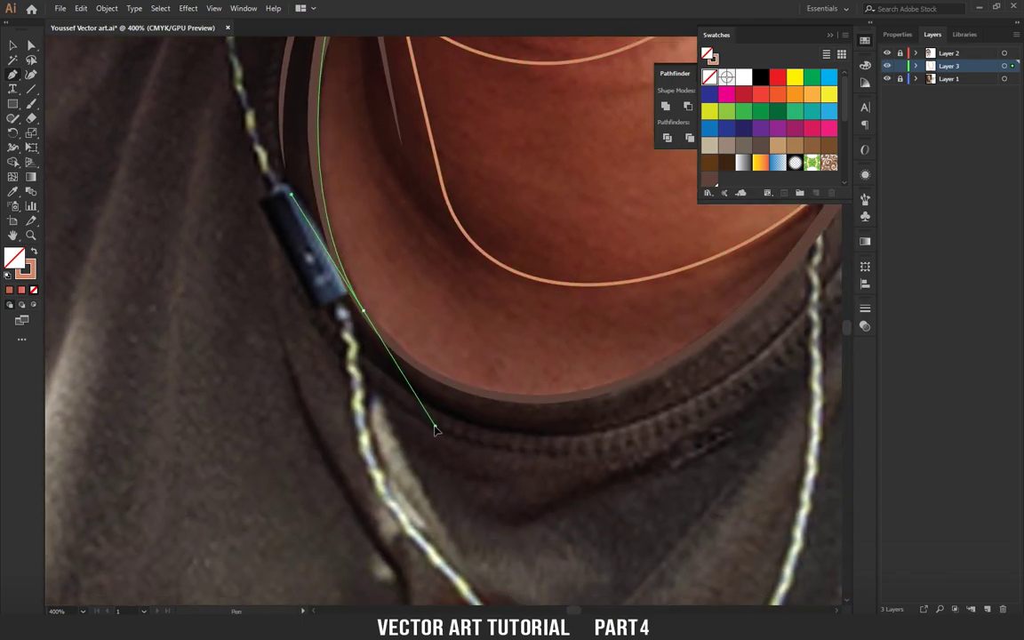
# Curve the outline along the collar and back up the neck to the jaw.
pyautogui.hotkey('ctrl', '-')
pyautogui.moveTo(453, 389); pyautogui.dragTo(405, 382)
pyautogui.moveTo(676, 427)
pyautogui.mouseDown()
pyautogui.moveTo(443, 449)
pyautogui.moveTo(456, 406)
pyautogui.mouseUp()
pyautogui.moveTo(398, 362); pyautogui.dragTo(426, 351)
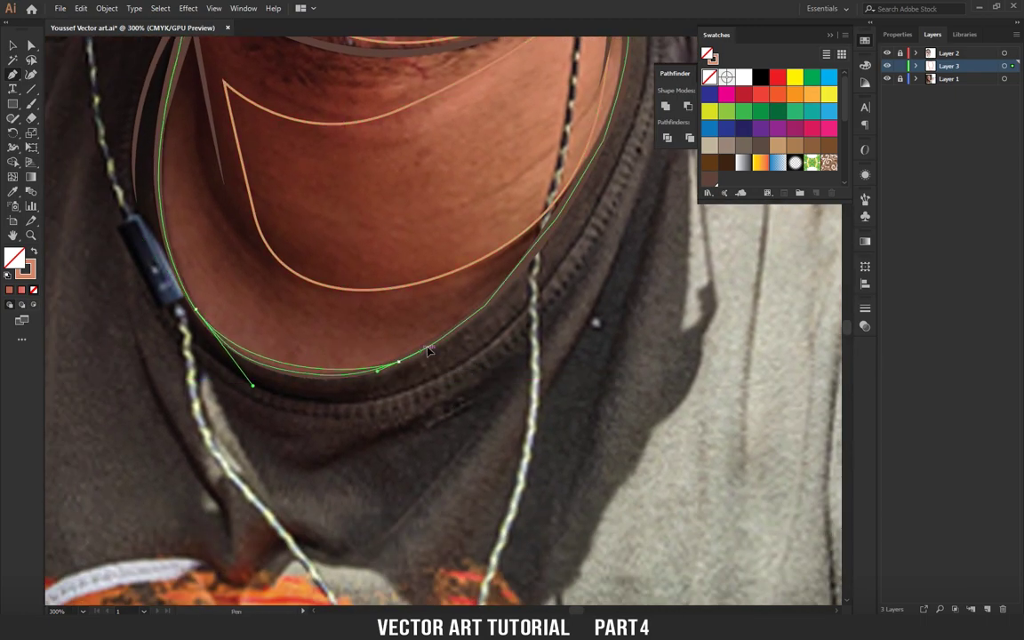
pyautogui.moveTo(422, 303); pyautogui.dragTo(288, 396)
pyautogui.moveTo(407, 340); pyautogui.dragTo(435, 295)
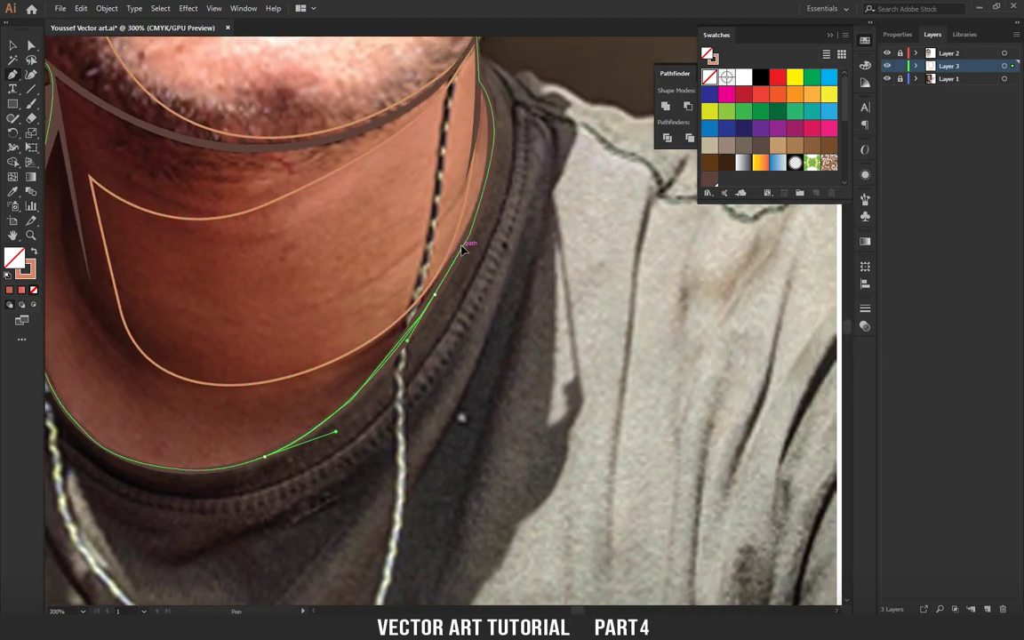
pyautogui.moveTo(461, 250); pyautogui.dragTo(452, 352)
pyautogui.moveTo(437, 281); pyautogui.dragTo(432, 289)
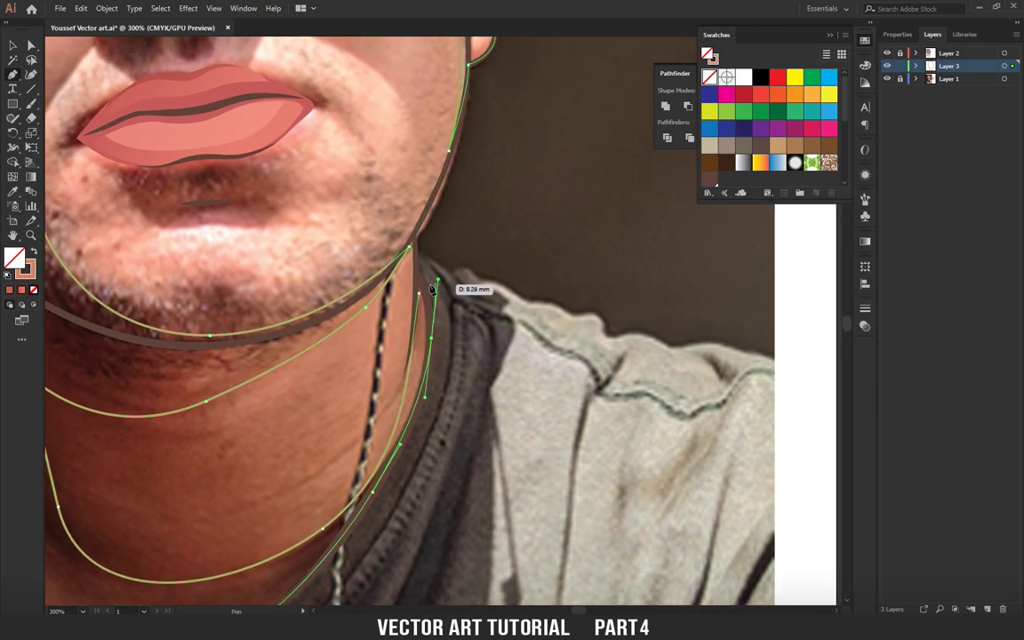
pyautogui.keyDown('alt'); pyautogui.click(377, 296); pyautogui.keyUp('alt')
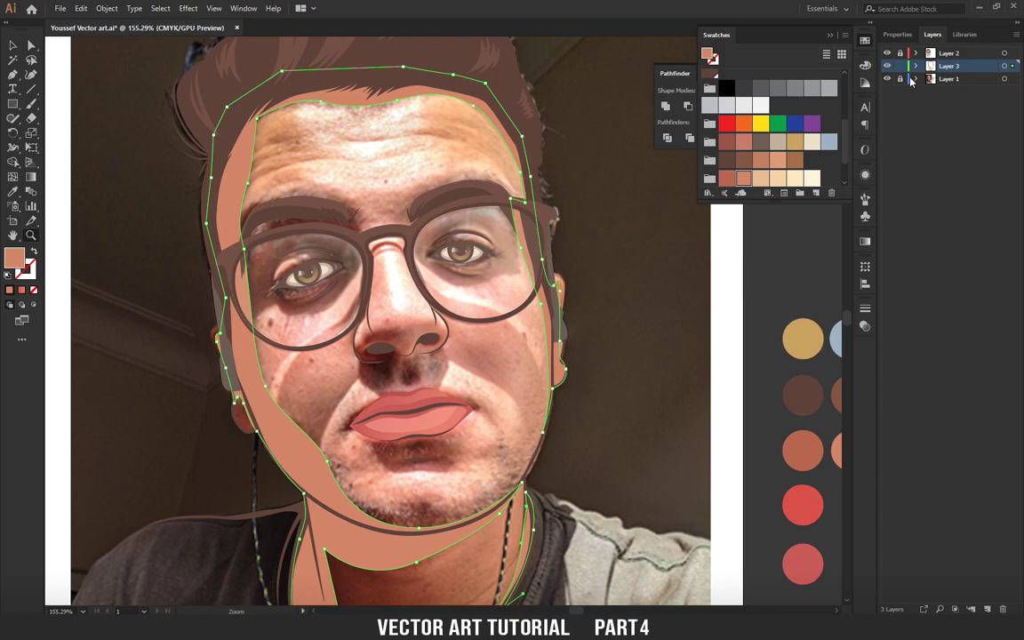
pyautogui.click(915, 67)
# Zoom in on the nose and start a curved path arching from the left nostril to the right.
pyautogui.hotkey('ctrl', '0')
pyautogui.moveTo(284, 221); pyautogui.dragTo(313, 245)
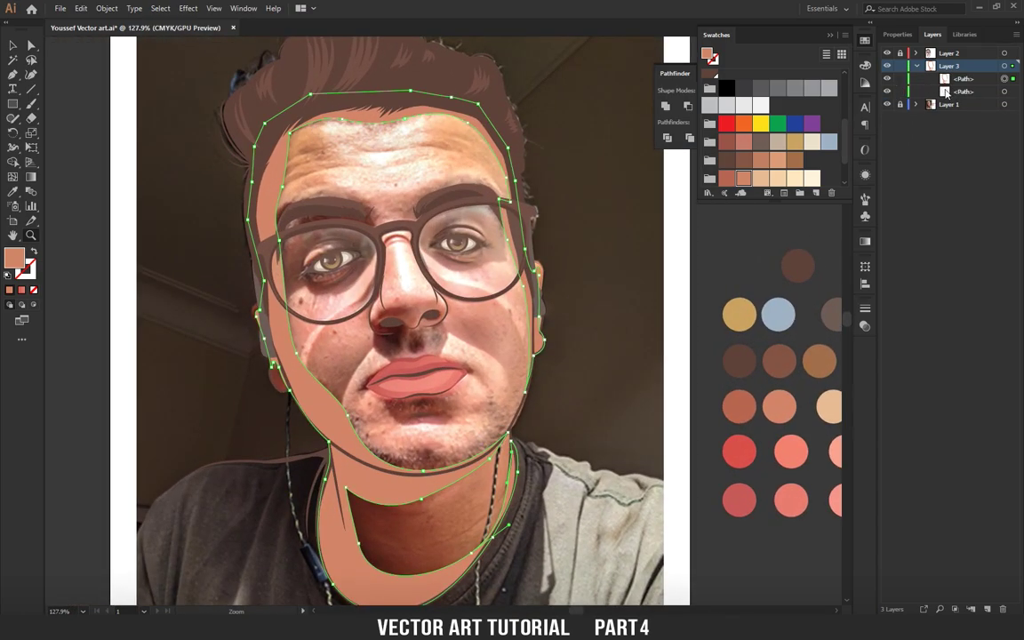
pyautogui.moveTo(341, 128); pyautogui.dragTo(402, 234)
pyautogui.press('p')
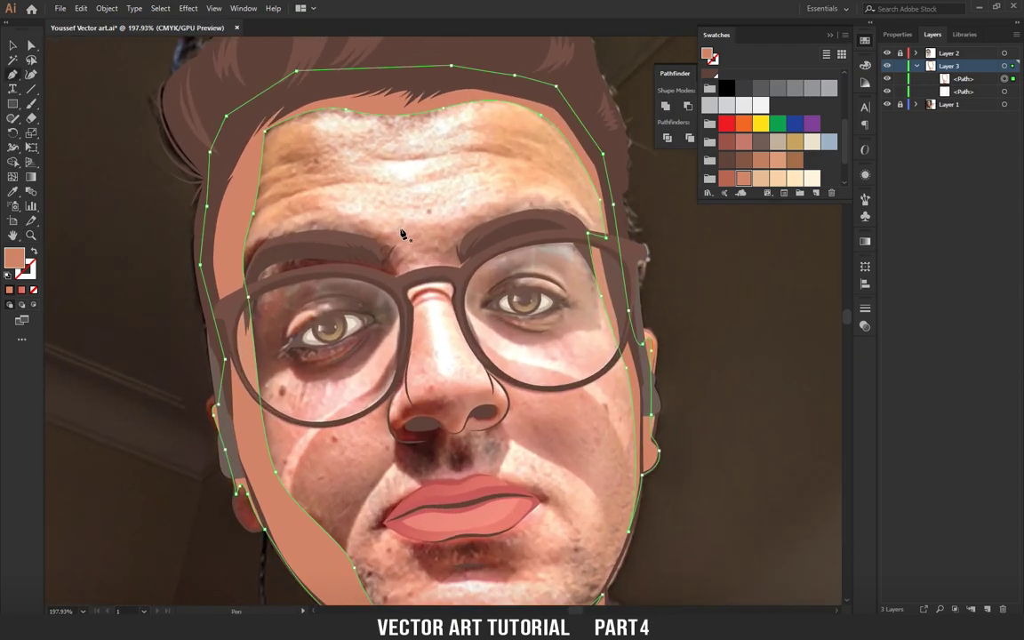
pyautogui.scroll(-5, 405, 280)
pyautogui.scroll(5, 427, 355)
pyautogui.hotkey('ctrl', '+')
pyautogui.hotkey('ctrl', '+')
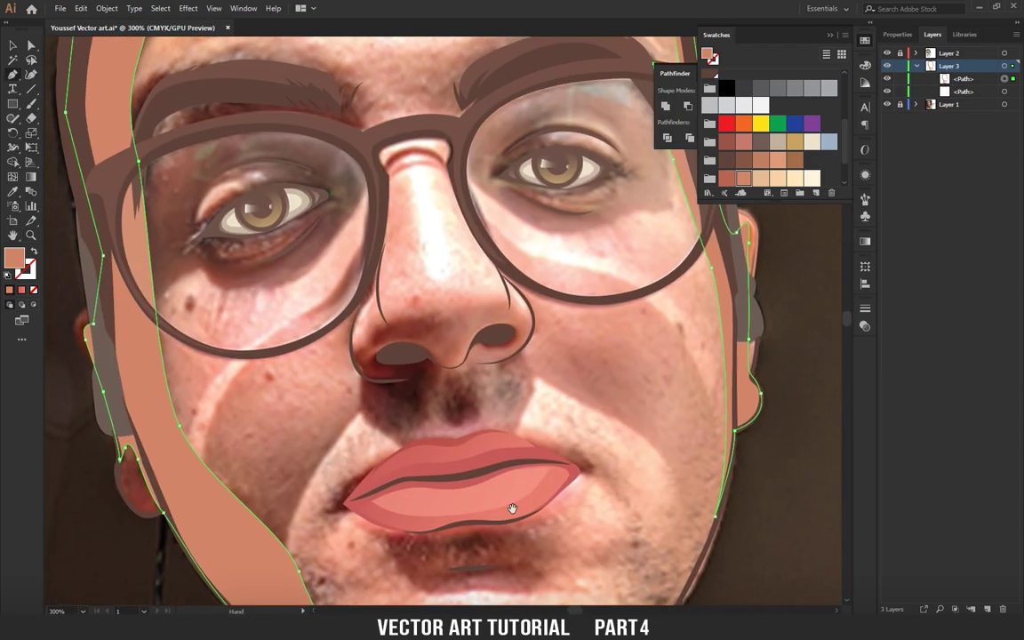
pyautogui.moveTo(455, 430); pyautogui.dragTo(405, 272)
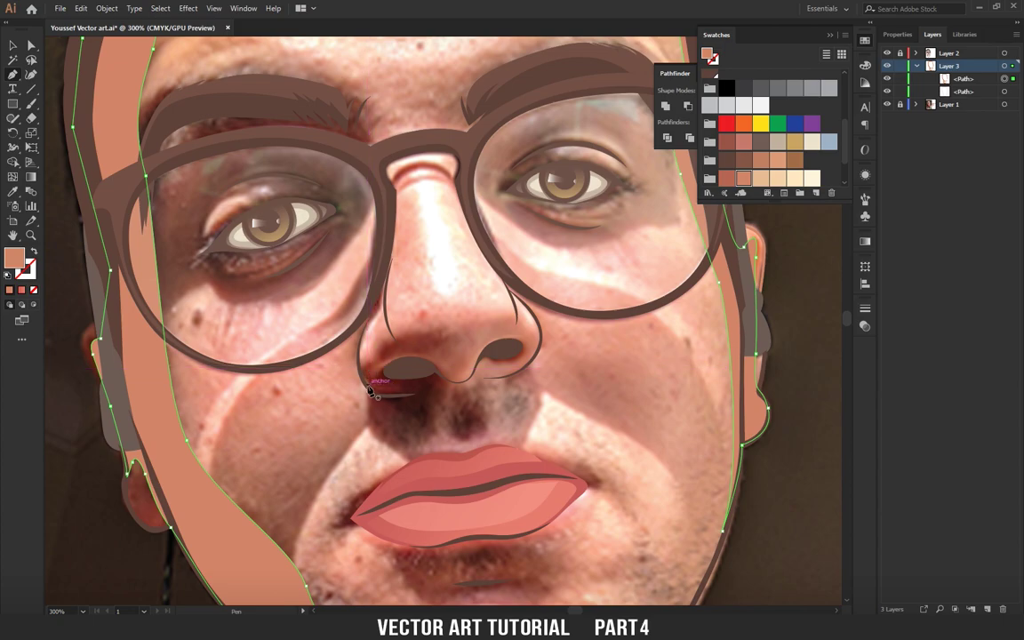
pyautogui.moveTo(368, 389); pyautogui.dragTo(356, 364)
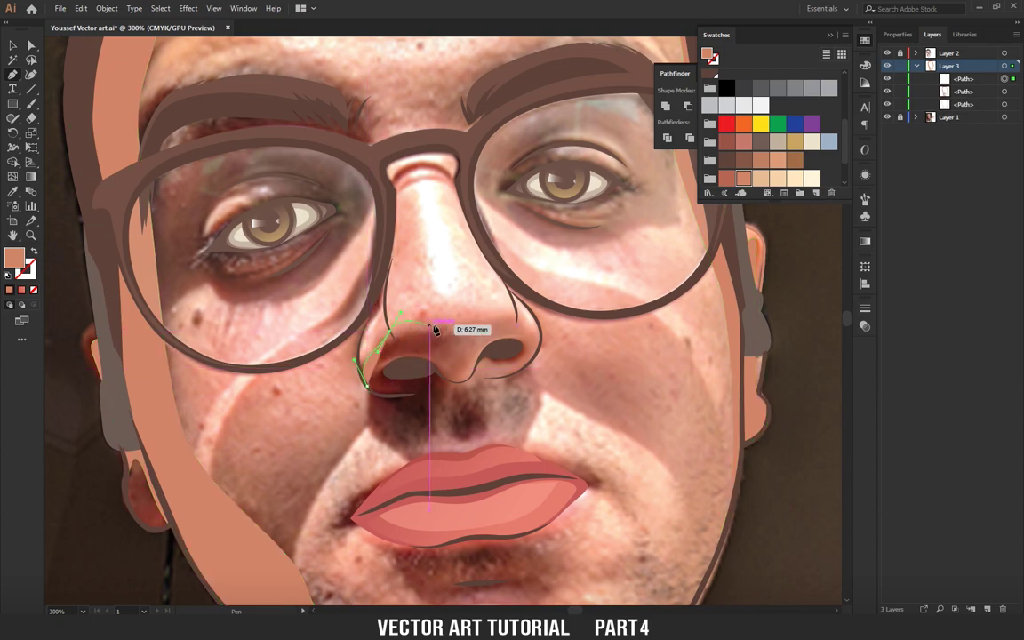
pyautogui.moveTo(434, 329); pyautogui.dragTo(396, 333)
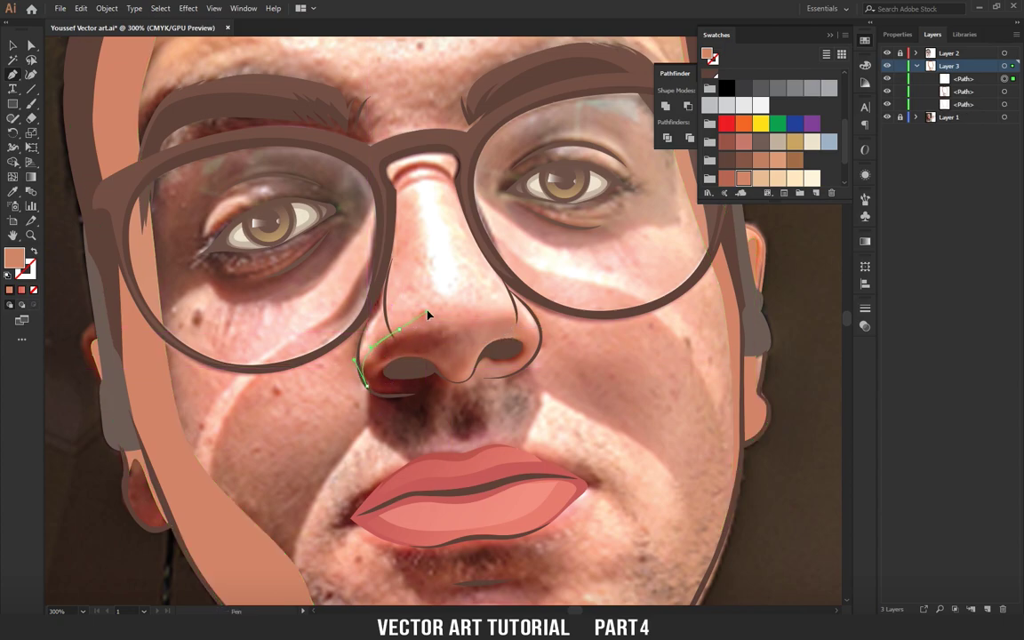
pyautogui.moveTo(540, 334)
pyautogui.mouseDown()
pyautogui.moveTo(537, 356)
pyautogui.moveTo(466, 402)
pyautogui.mouseUp()
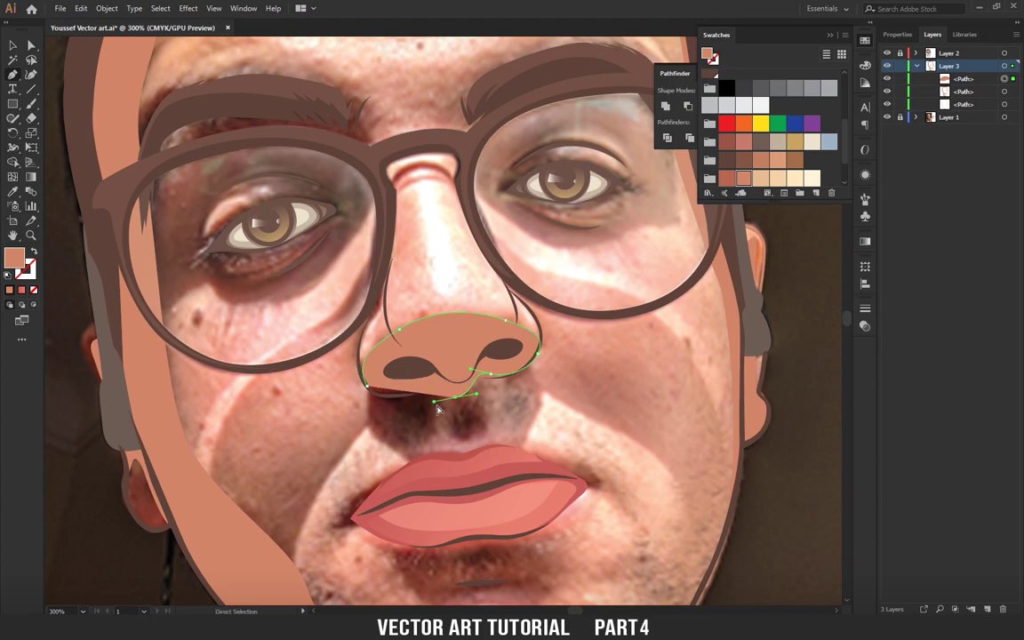
# Reshape the nose curves and extend the path below the nose to the upper lip.
pyautogui.moveTo(429, 405)
pyautogui.mouseDown()
pyautogui.moveTo(407, 411)
pyautogui.moveTo(390, 340)
pyautogui.mouseUp()
pyautogui.moveTo(449, 312); pyautogui.dragTo(394, 343)
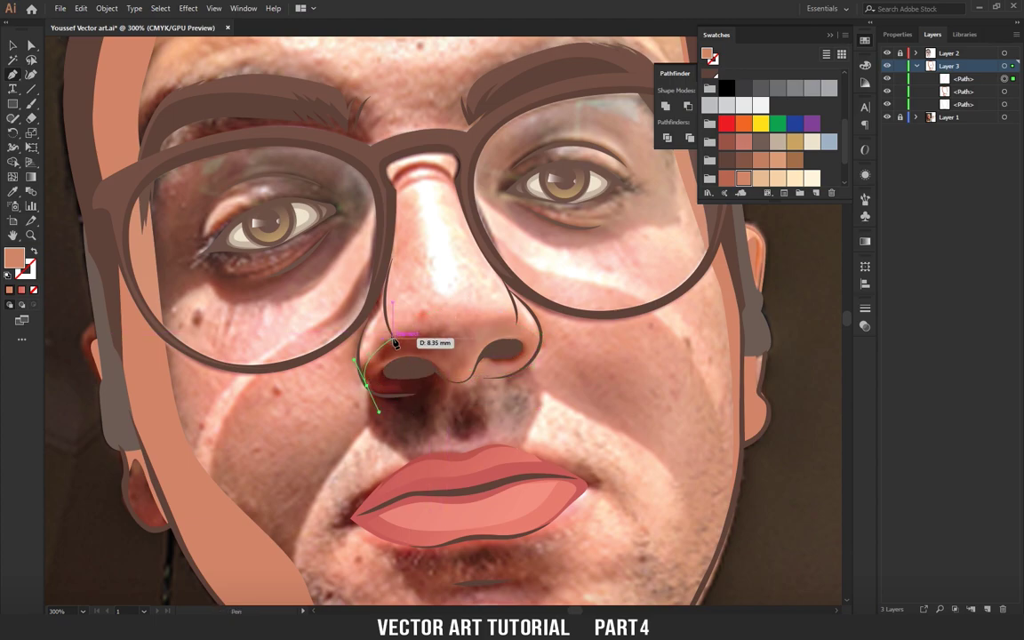
pyautogui.moveTo(442, 308)
pyautogui.mouseDown()
pyautogui.moveTo(543, 336)
pyautogui.moveTo(544, 356)
pyautogui.mouseUp()
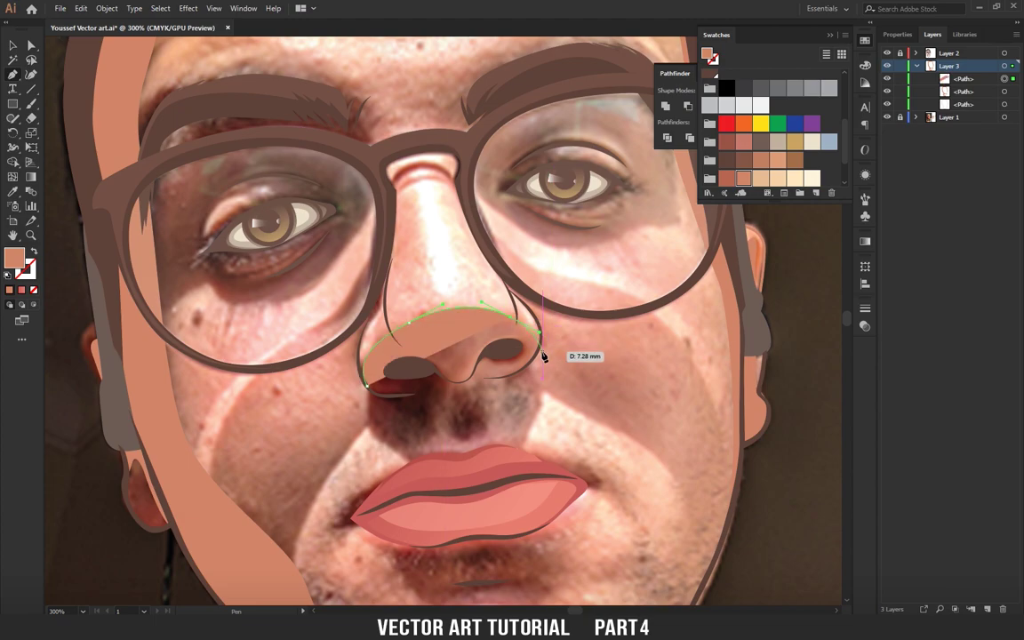
pyautogui.scroll(-2, 530, 371)
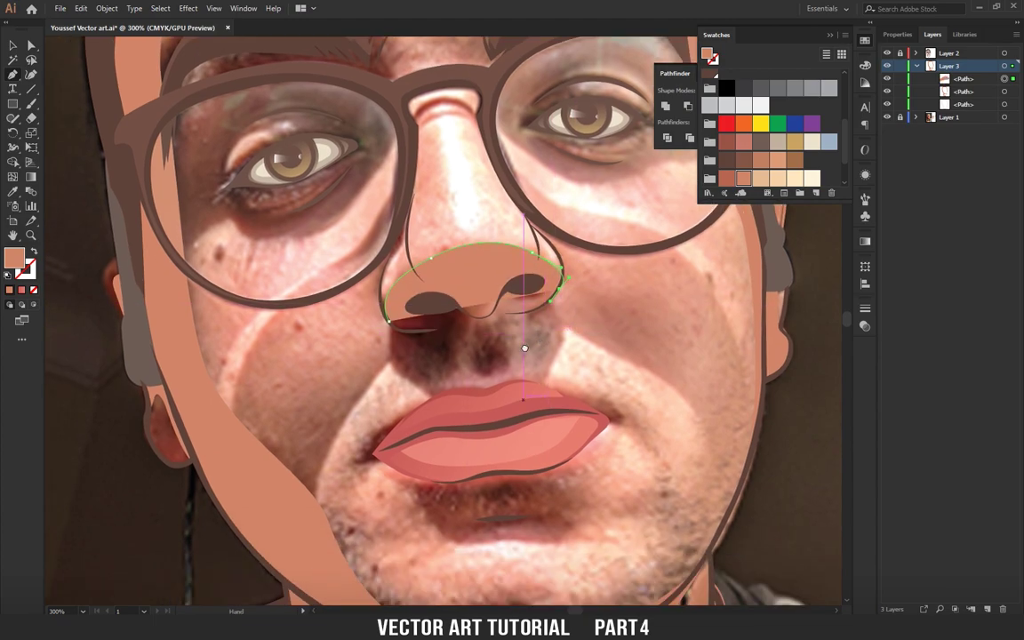
pyautogui.hscroll(-2, 533, 365)
pyautogui.moveTo(545, 353); pyautogui.dragTo(504, 411)
pyautogui.hotkey('ctrl', 'z')
pyautogui.moveTo(541, 338)
pyautogui.mouseDown()
pyautogui.moveTo(540, 385)
pyautogui.moveTo(460, 407)
pyautogui.mouseUp()
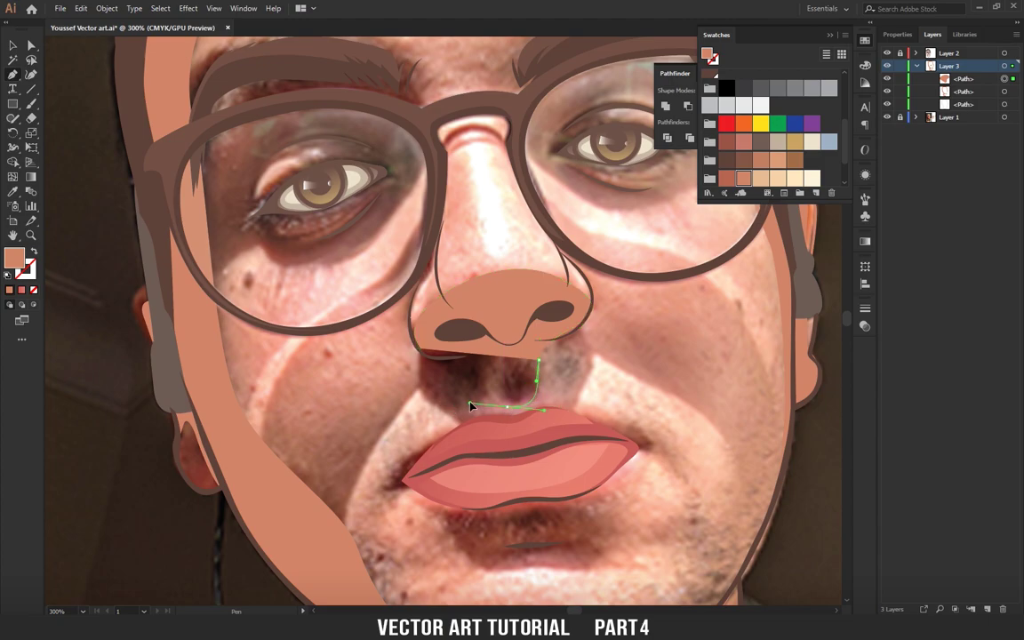
pyautogui.click(446, 417)
pyautogui.press('ctrl')
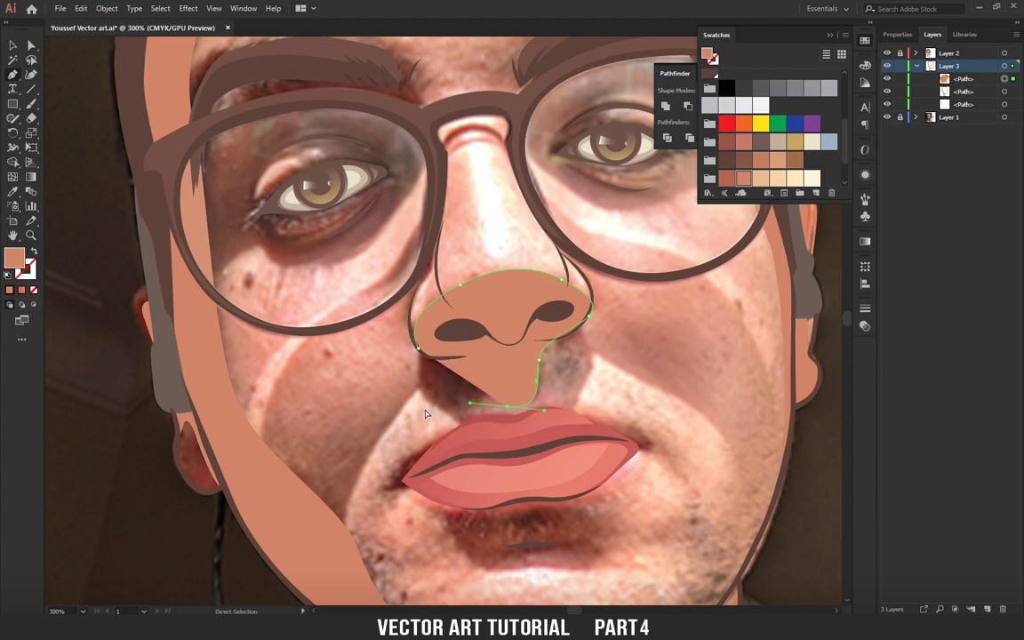
pyautogui.moveTo(430, 404)
pyautogui.mouseDown()
pyautogui.moveTo(392, 408)
pyautogui.moveTo(408, 386)
pyautogui.mouseUp()
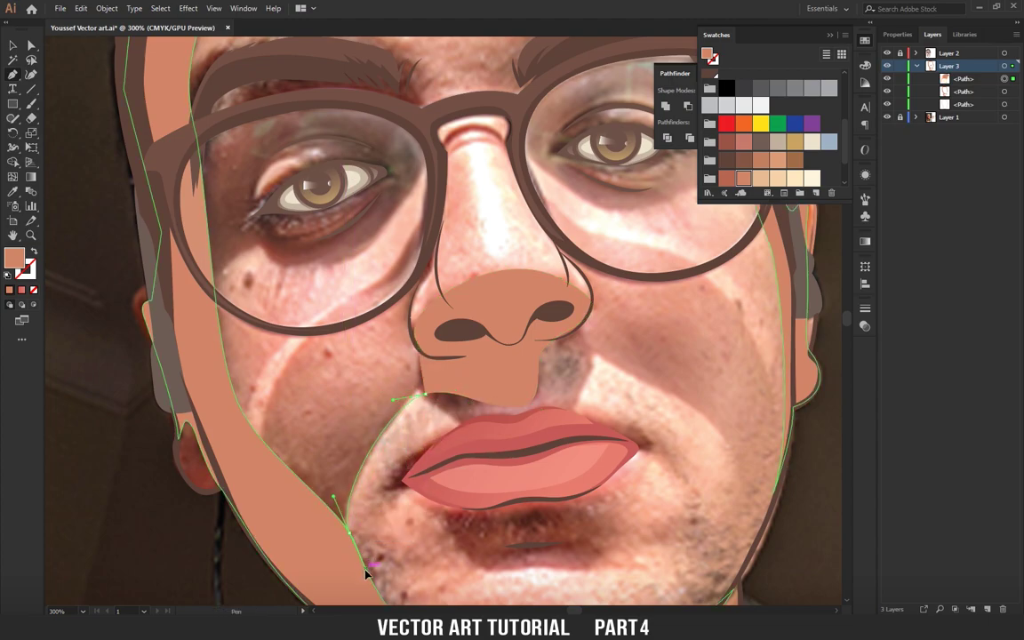
# Trace the left cheek from low on the face up beside the nose and back to the nostril.
pyautogui.click(264, 450)
pyautogui.scroll(3, 303, 453)
pyautogui.moveTo(310, 454); pyautogui.dragTo(347, 410)
pyautogui.scroll(1, 352, 418)
pyautogui.hscroll(2, 352, 418)
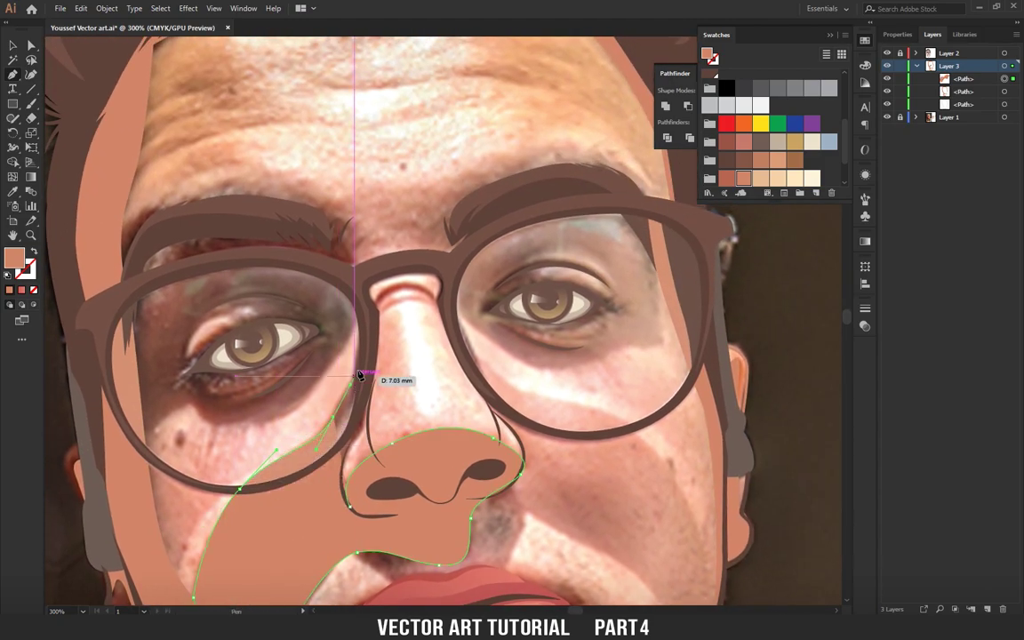
pyautogui.moveTo(367, 370); pyautogui.dragTo(363, 291)
pyautogui.moveTo(354, 427)
pyautogui.mouseDown()
pyautogui.moveTo(348, 450)
pyautogui.moveTo(367, 362)
pyautogui.mouseUp()
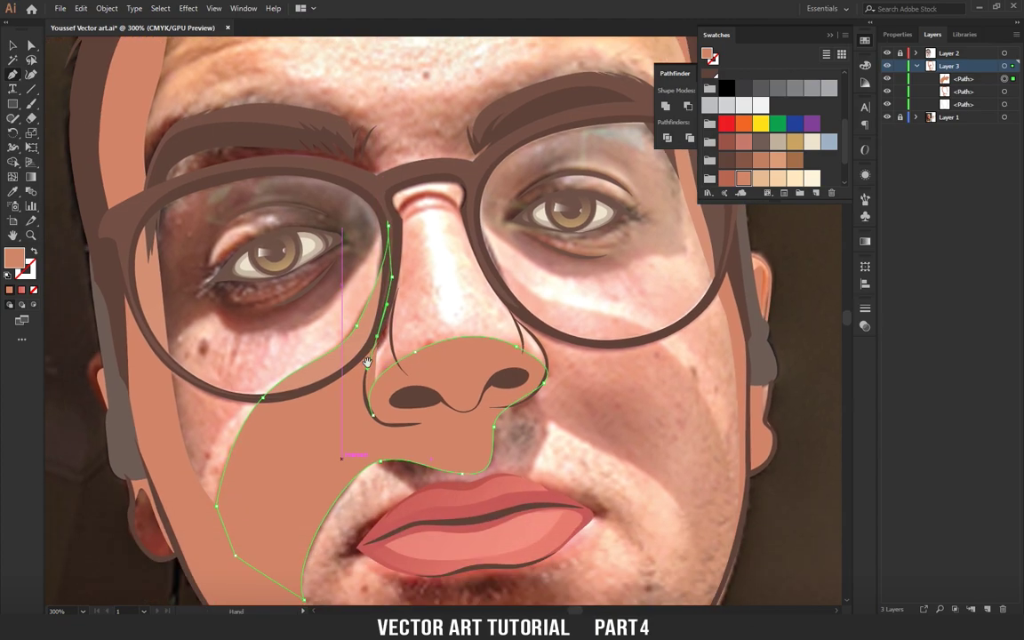
pyautogui.moveTo(374, 421); pyautogui.dragTo(393, 425)
pyautogui.moveTo(404, 362); pyautogui.dragTo(404, 398)
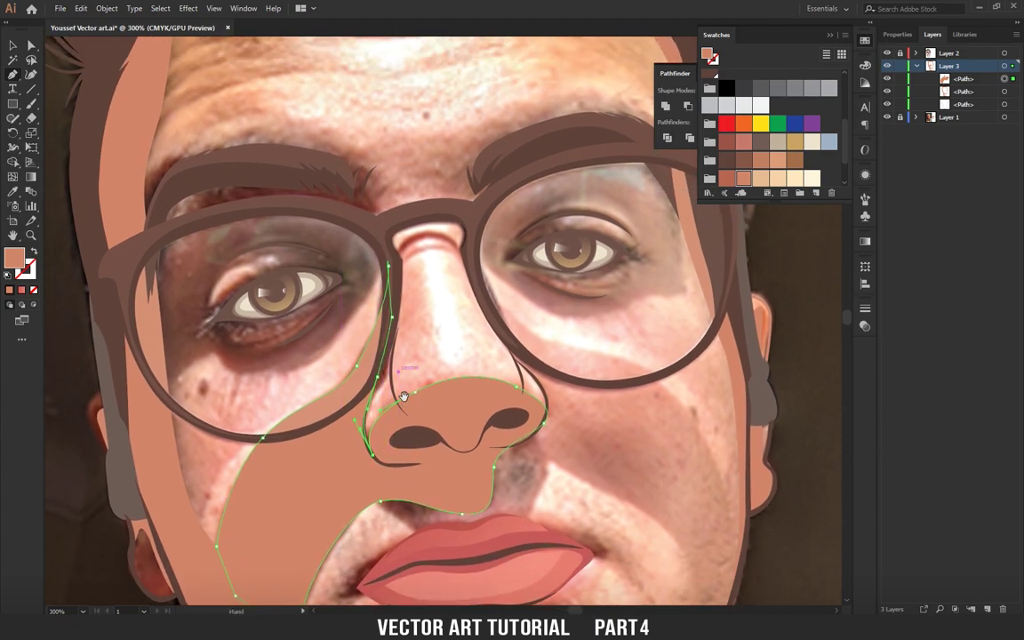
pyautogui.scroll(1, 418, 398)
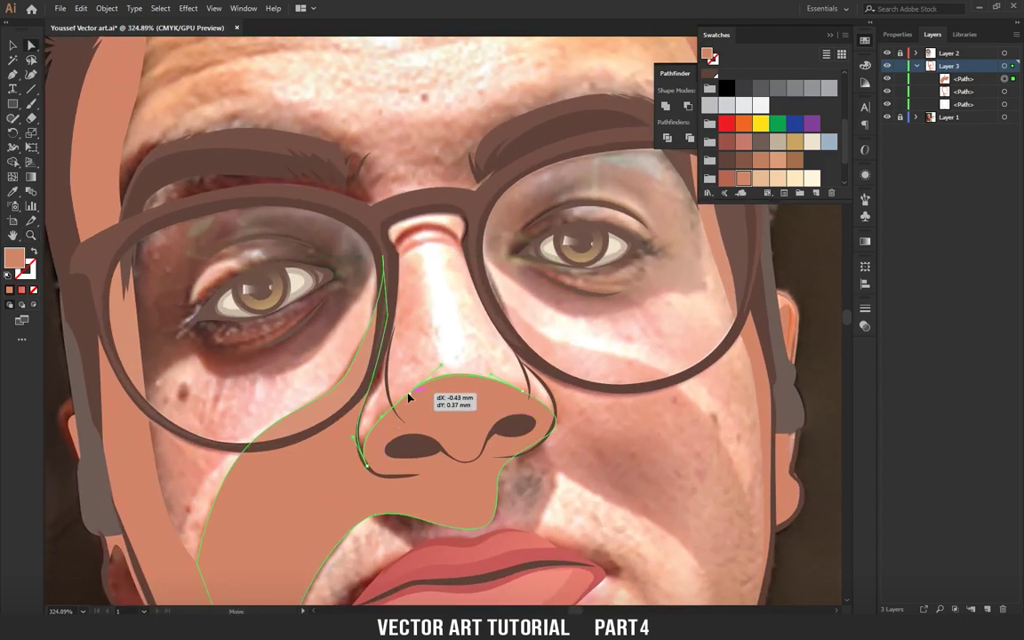
pyautogui.scroll(-3, 391, 389)
pyautogui.scroll(2, 372, 380)
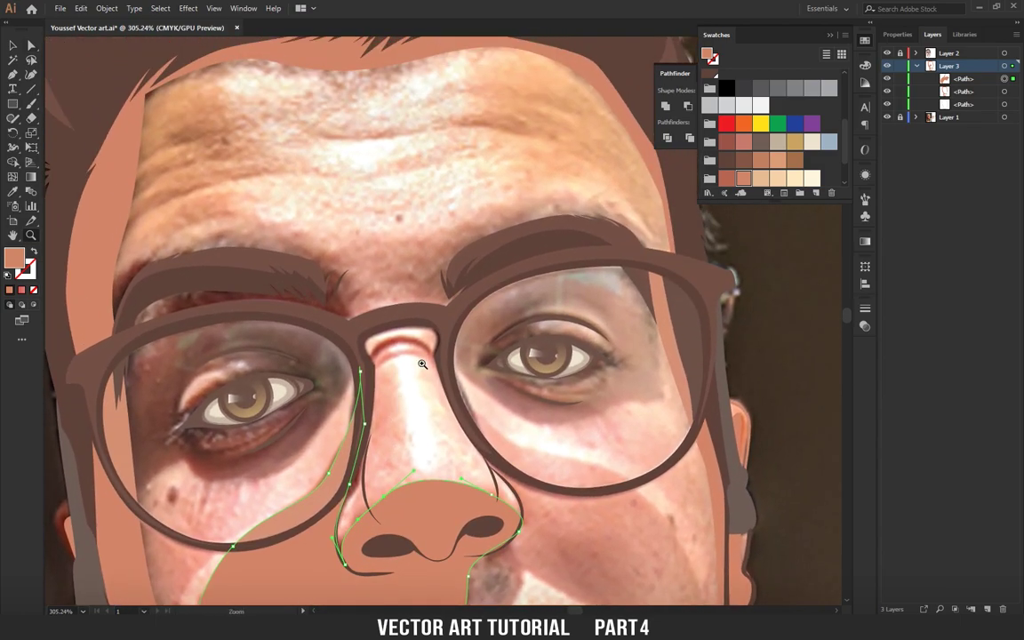
# Draw the highlight arch over the nose bridge and begin the socket outline along the brow.
pyautogui.click(371, 377)
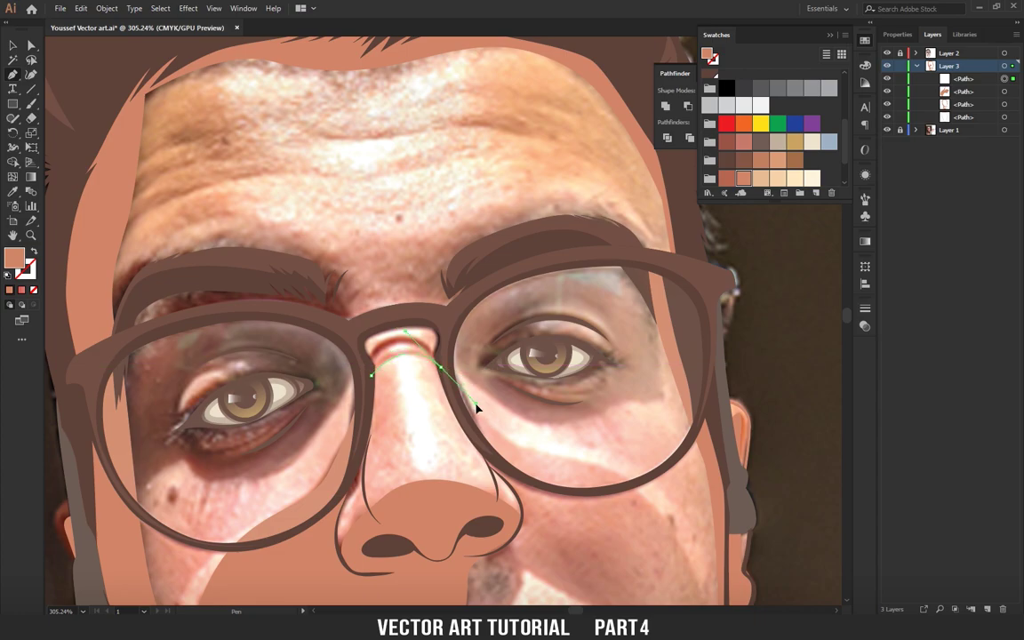
pyautogui.moveTo(439, 358)
pyautogui.mouseDown()
pyautogui.moveTo(393, 343)
pyautogui.moveTo(373, 375)
pyautogui.moveTo(475, 455)
pyautogui.mouseUp()
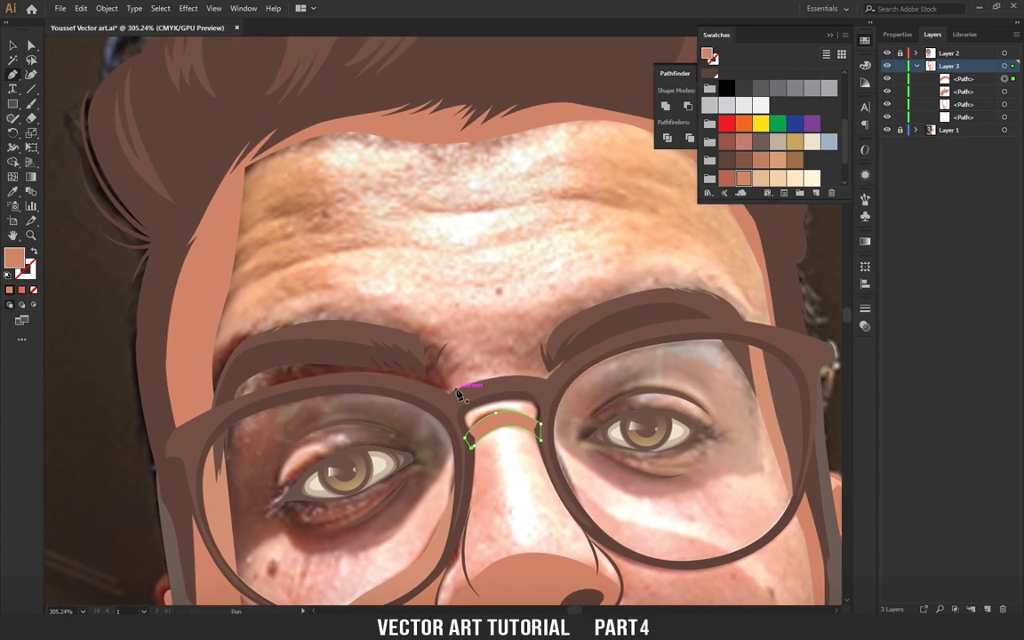
pyautogui.moveTo(470, 391); pyautogui.dragTo(451, 359)
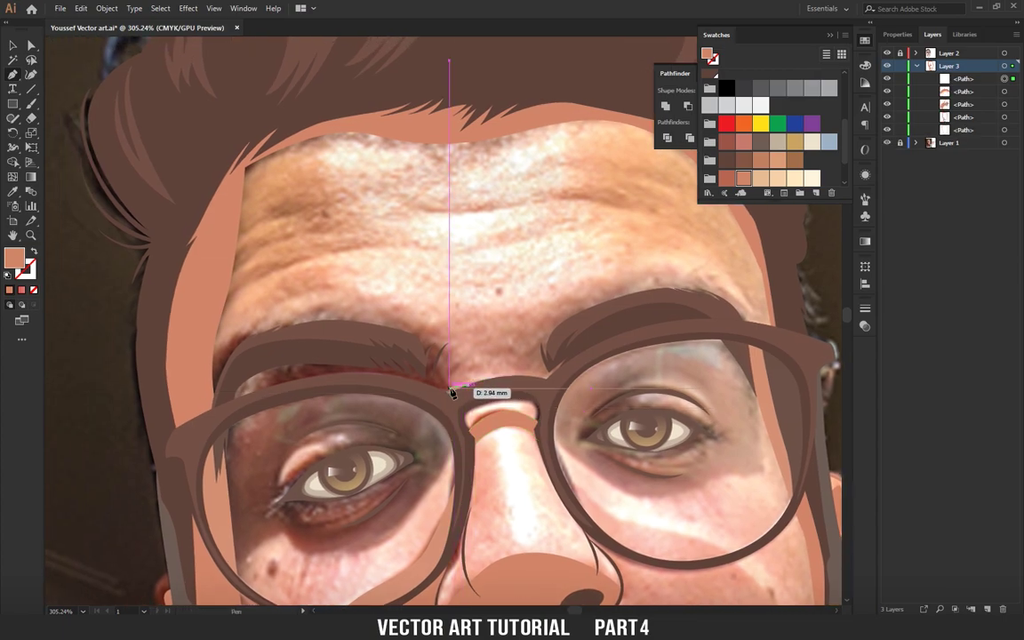
pyautogui.moveTo(442, 360)
pyautogui.mouseDown()
pyautogui.moveTo(382, 333)
pyautogui.moveTo(401, 325)
pyautogui.mouseUp()
# Continue the socket outline past the brow's left end and along the lower eyelid.
pyautogui.moveTo(281, 327); pyautogui.dragTo(271, 325)
pyautogui.moveTo(224, 354)
pyautogui.mouseDown()
pyautogui.moveTo(217, 380)
pyautogui.moveTo(205, 377)
pyautogui.moveTo(213, 454)
pyautogui.moveTo(228, 472)
pyautogui.mouseUp()
pyautogui.scroll(-3, 228, 472)
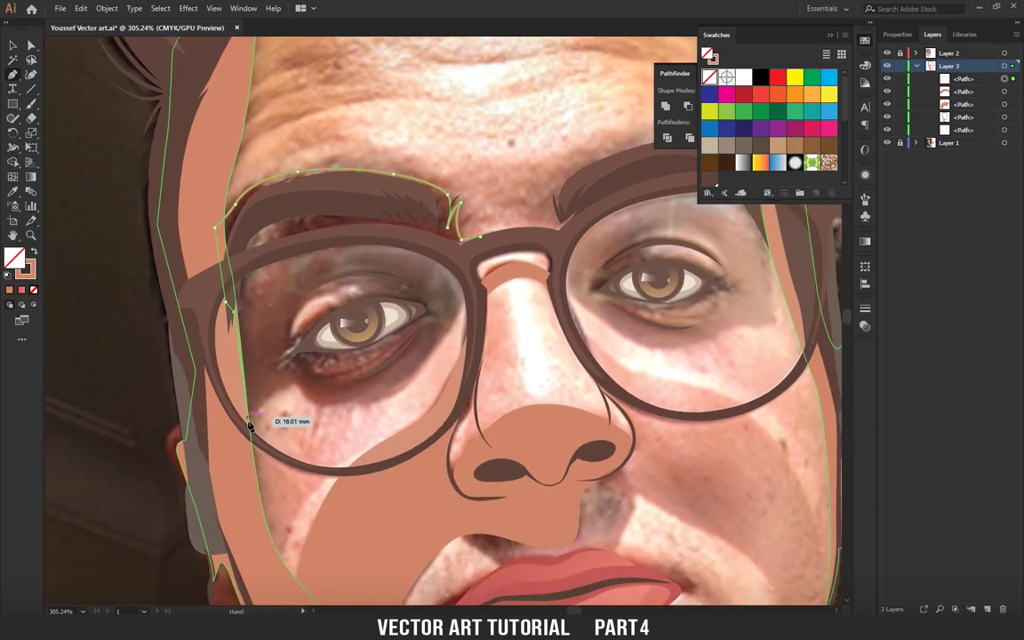
pyautogui.click(245, 426)
pyautogui.moveTo(291, 381)
pyautogui.mouseDown()
pyautogui.moveTo(312, 384)
pyautogui.moveTo(313, 401)
pyautogui.moveTo(430, 369)
pyautogui.mouseUp()
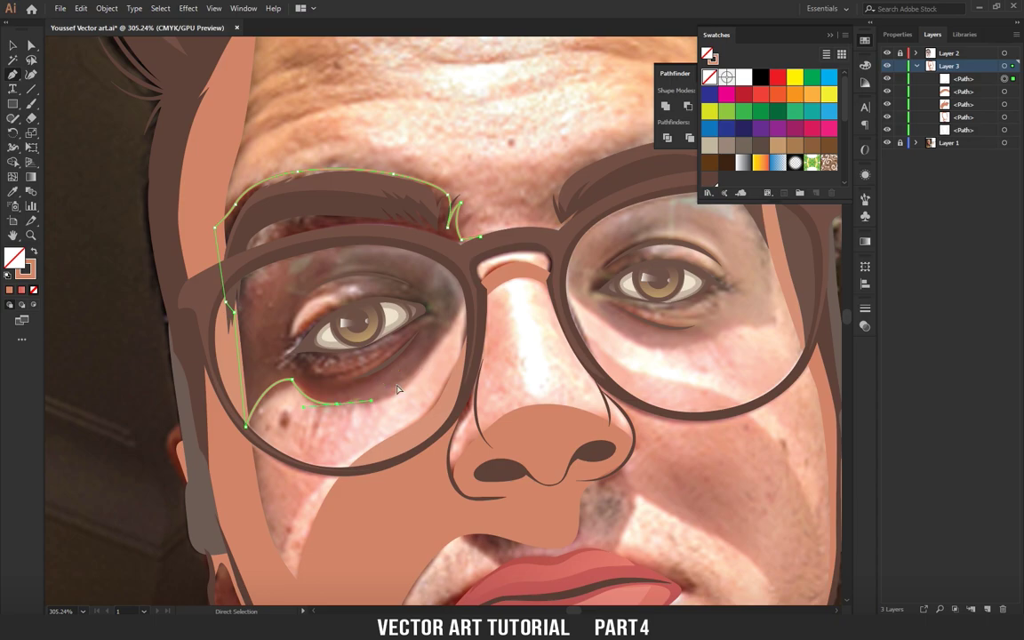
# Close the socket outline back up to the brow and draw the eyelid crease crescent.
pyautogui.moveTo(457, 312); pyautogui.dragTo(460, 312)
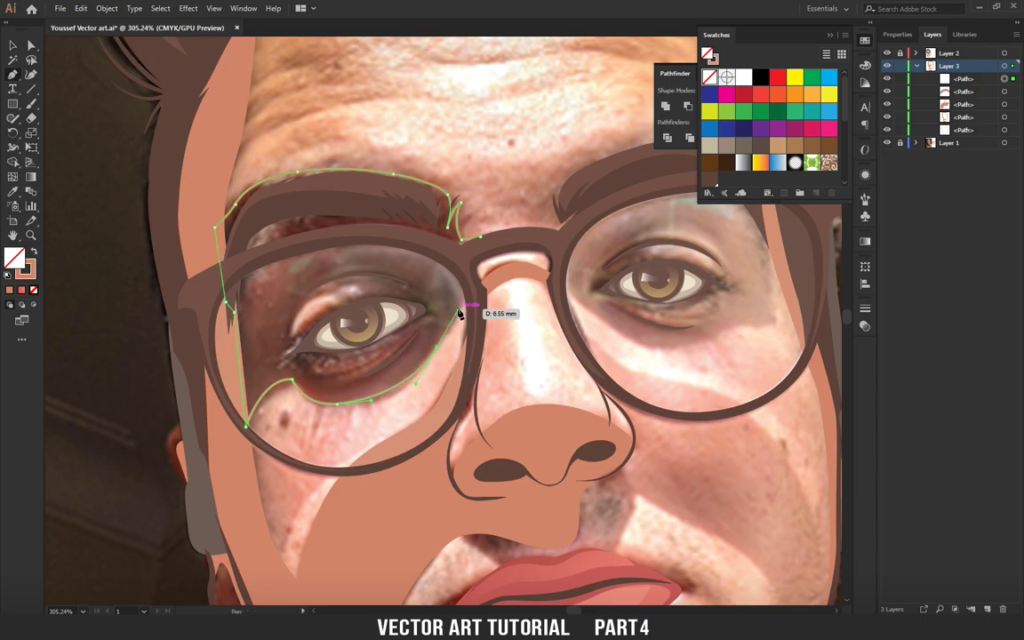
pyautogui.moveTo(480, 254)
pyautogui.mouseDown()
pyautogui.moveTo(529, 311)
pyautogui.moveTo(488, 257)
pyautogui.mouseUp()
pyautogui.scroll(2, 367, 331)
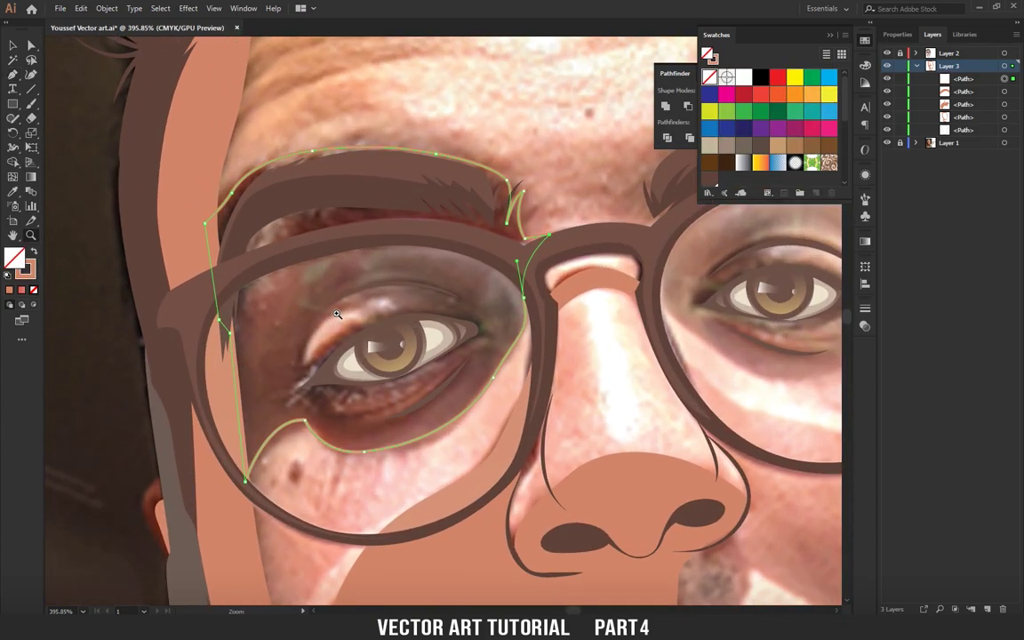
pyautogui.click(353, 304)
pyautogui.click(407, 285)
pyautogui.click(450, 305)
pyautogui.moveTo(302, 365); pyautogui.dragTo(343, 354)
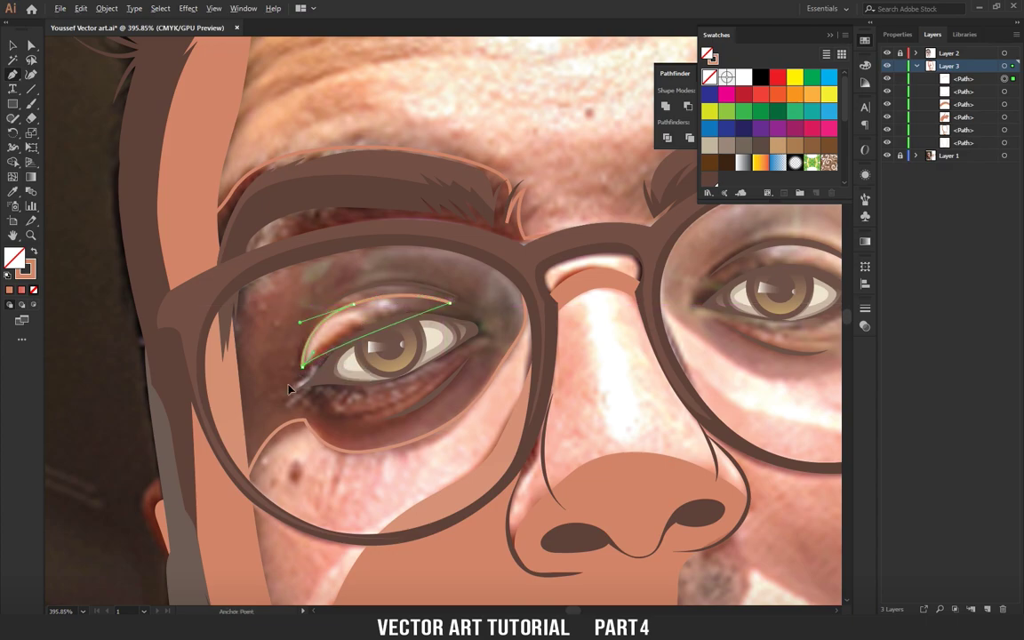
pyautogui.moveTo(356, 304); pyautogui.dragTo(301, 322)
# Draw thin crease lines under the left eye.
pyautogui.moveTo(408, 410)
pyautogui.mouseDown()
pyautogui.moveTo(405, 370)
pyautogui.moveTo(322, 380)
pyautogui.mouseUp()
pyautogui.click(457, 320)
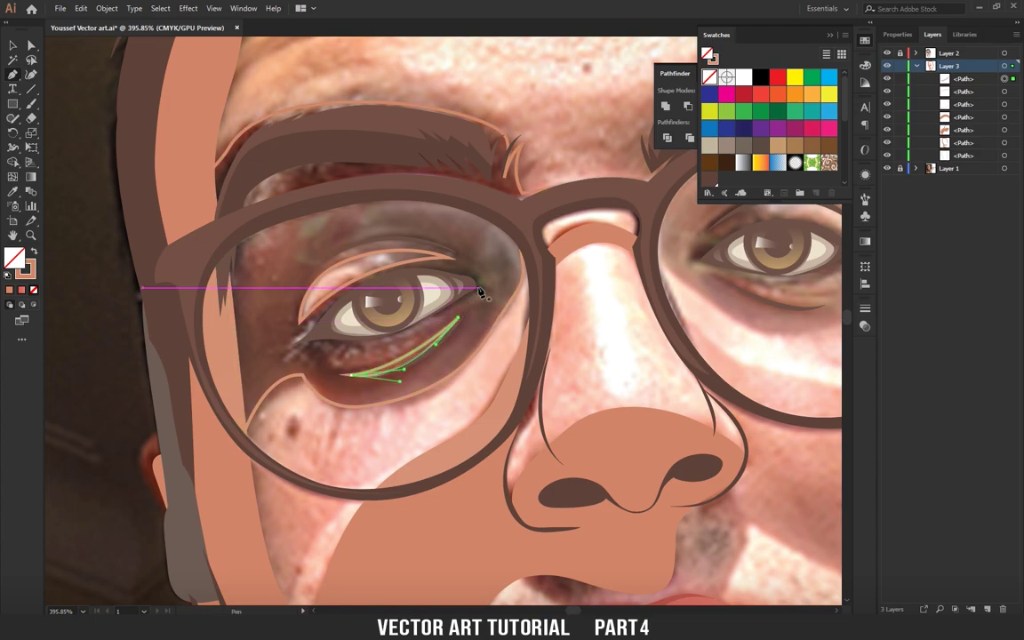
pyautogui.scroll(2, 397, 382)
pyautogui.click(344, 403)
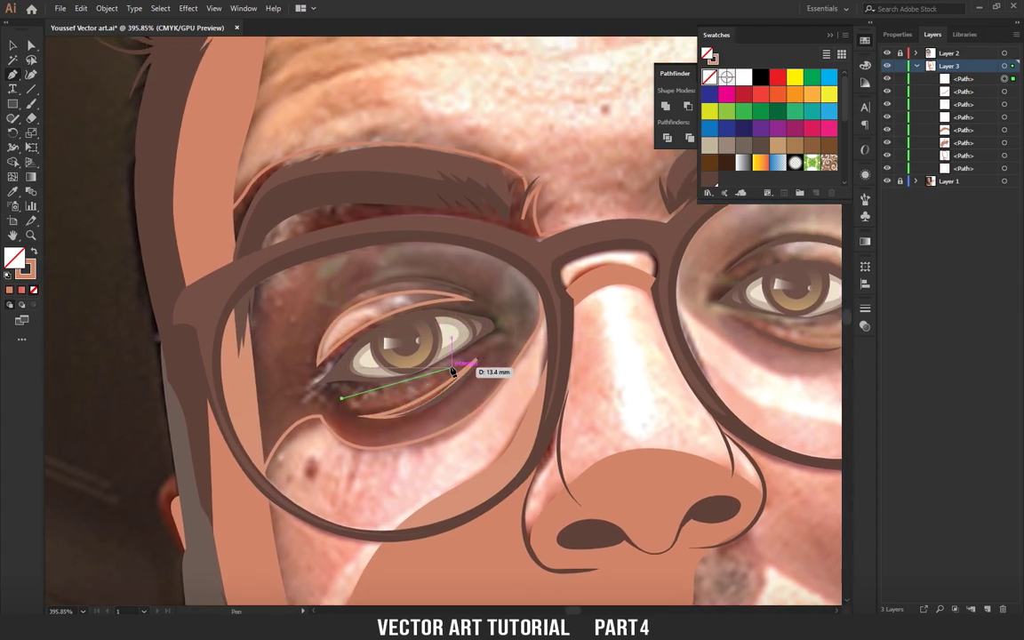
pyautogui.moveTo(474, 354); pyautogui.dragTo(530, 310)
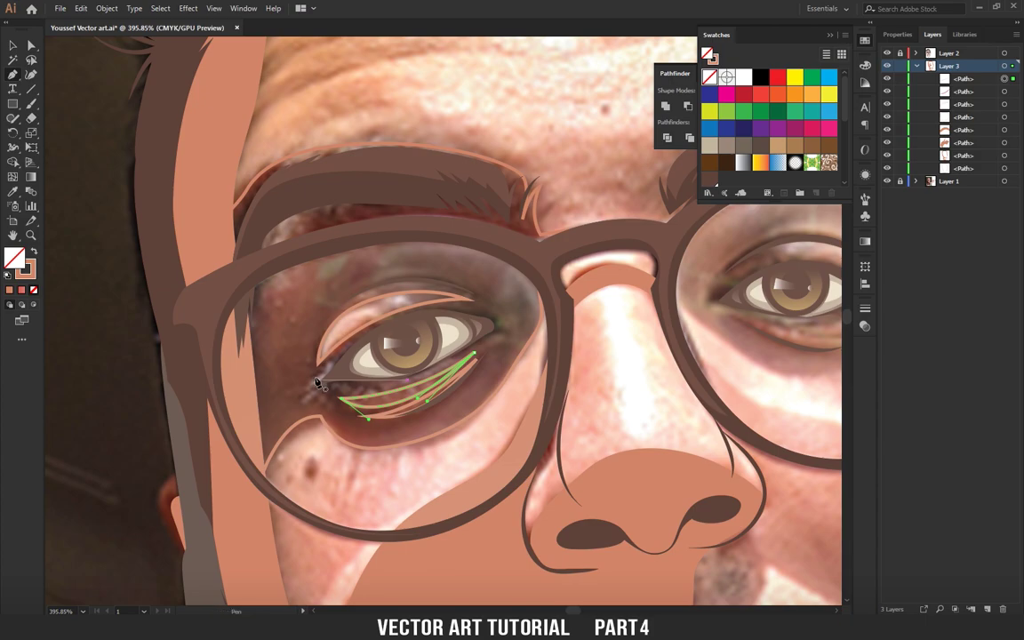
# Draw a small shape by the outer brow and start a curve over the upper eyelid.
pyautogui.moveTo(395, 316); pyautogui.dragTo(426, 365)
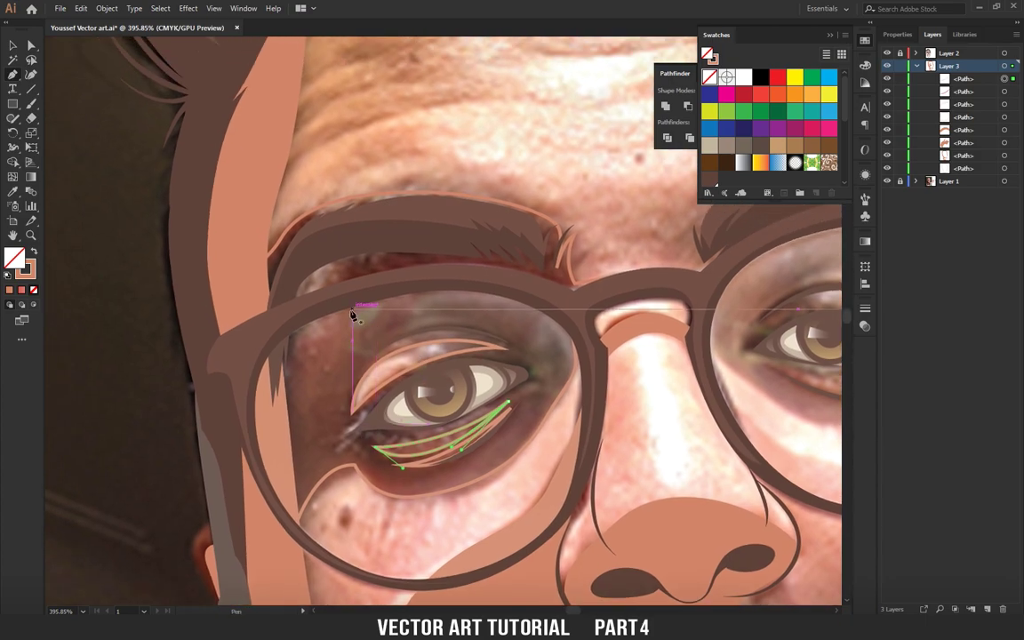
pyautogui.click(342, 261)
pyautogui.moveTo(293, 345); pyautogui.dragTo(309, 293)
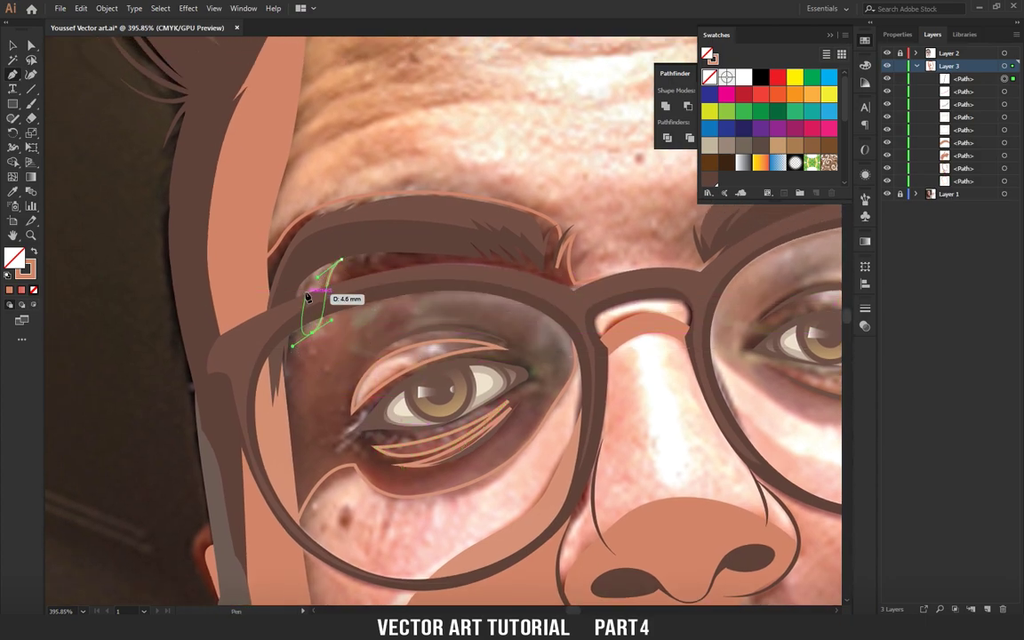
pyautogui.moveTo(342, 259); pyautogui.dragTo(409, 234)
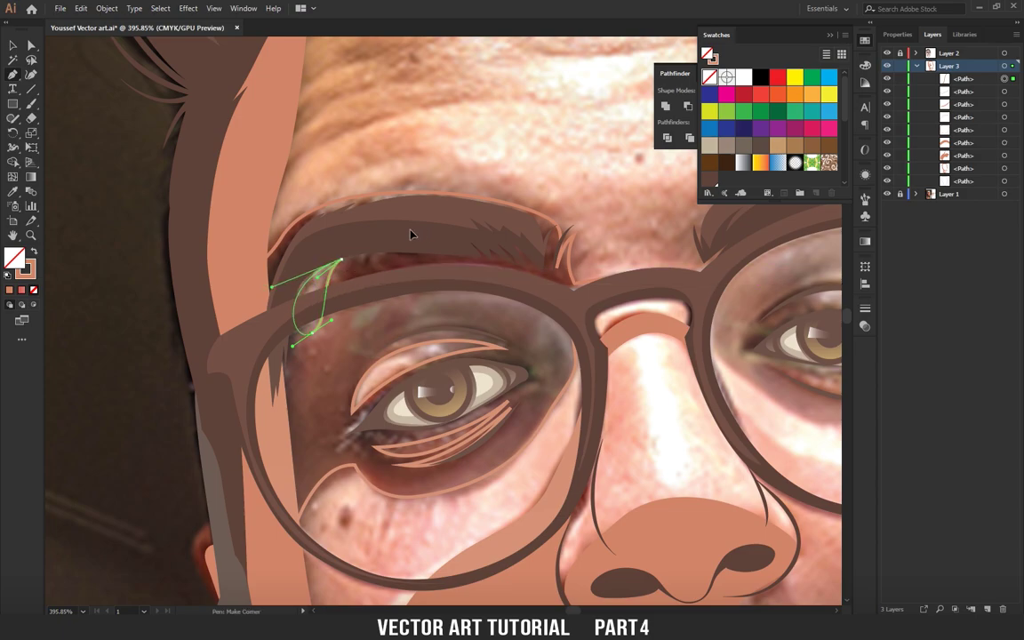
pyautogui.scroll(-3, 404, 238)
pyautogui.click(427, 296)
pyautogui.moveTo(267, 366); pyautogui.dragTo(271, 370)
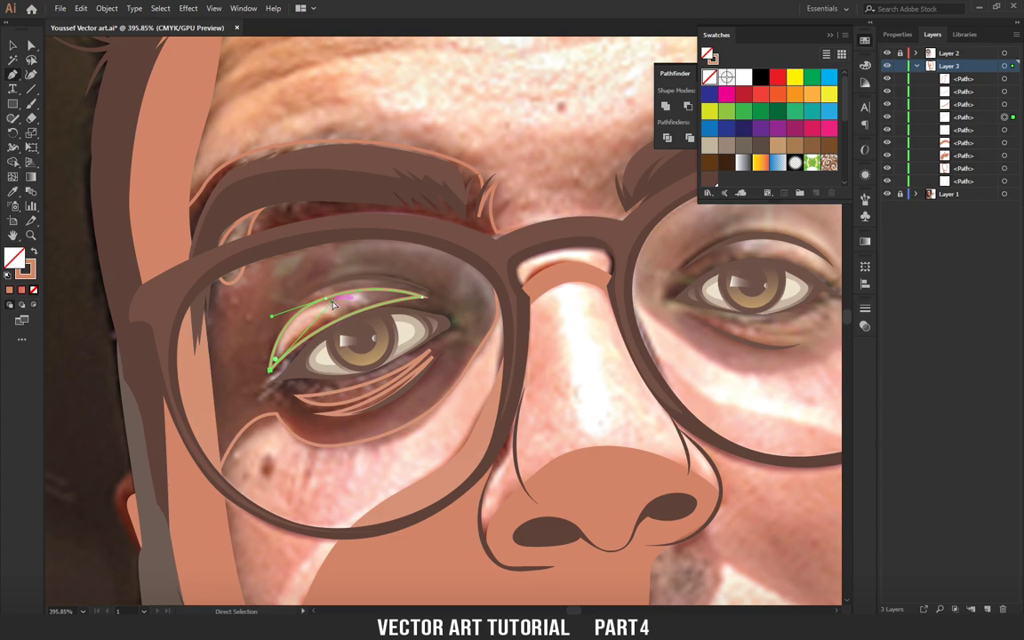
pyautogui.scroll(-1, 329, 320)
pyautogui.scroll(-2, 325, 342)
# Select the under-eye creases, brow shape and eye socket and merge them with Pathfinder.
pyautogui.press('v')
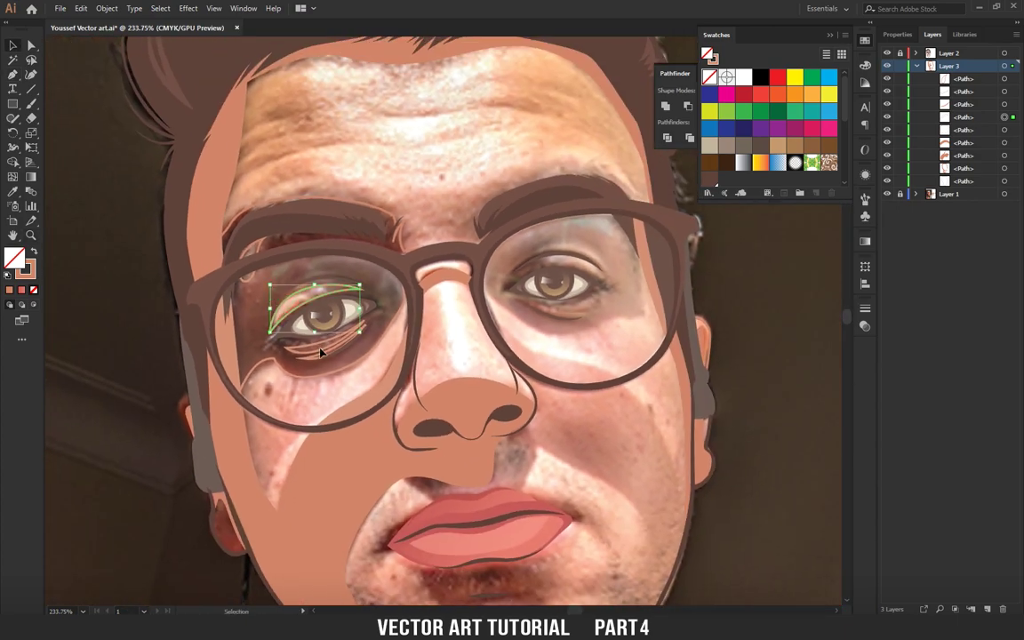
pyautogui.click(326, 355)
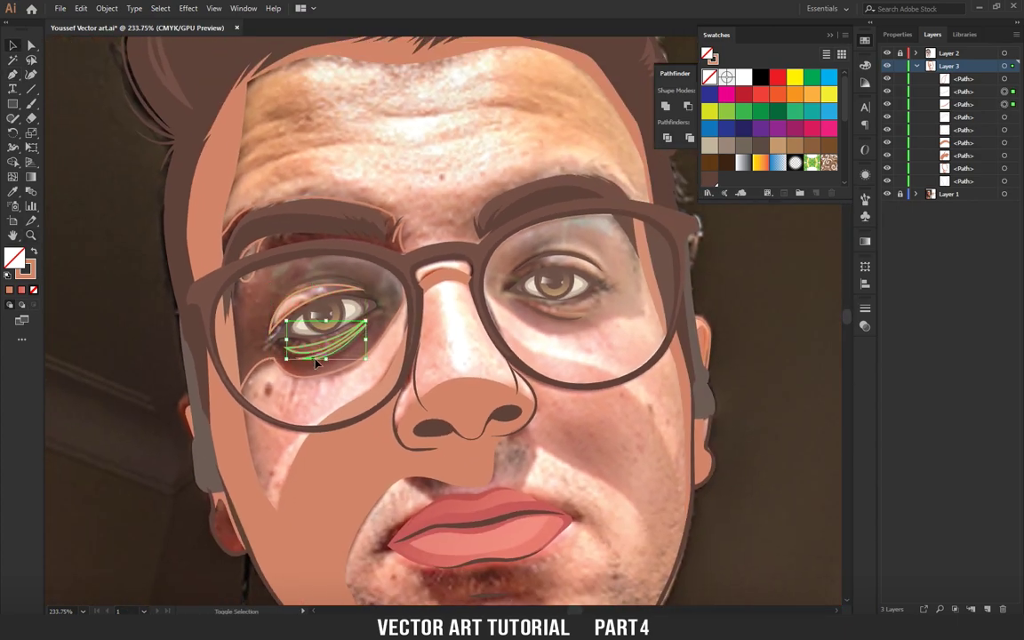
pyautogui.keyDown('shift'); pyautogui.click(252, 273); pyautogui.keyUp('shift')
pyautogui.keyDown('shift'); pyautogui.click(396, 212); pyautogui.keyUp('shift')
pyautogui.click(831, 38)
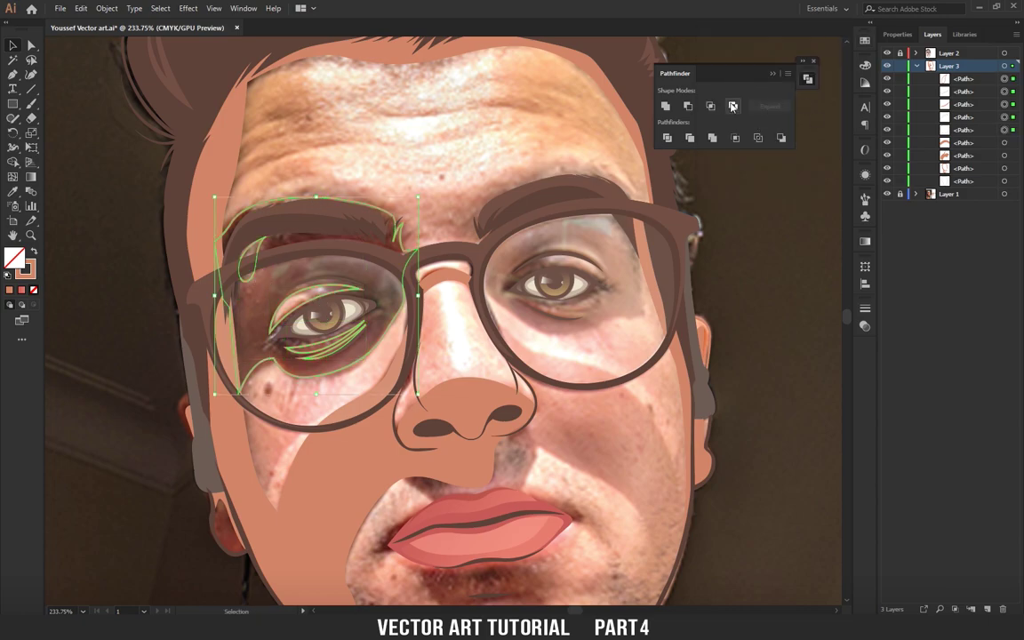
pyautogui.click(732, 106)
# Zoom in on the right-side eye and begin tracing its socket.
pyautogui.hotkey('ctrl', '0')
pyautogui.moveTo(355, 249)
pyautogui.mouseDown()
pyautogui.moveTo(399, 248)
pyautogui.moveTo(410, 267)
pyautogui.mouseUp()
pyautogui.moveTo(331, 323); pyautogui.dragTo(334, 273)
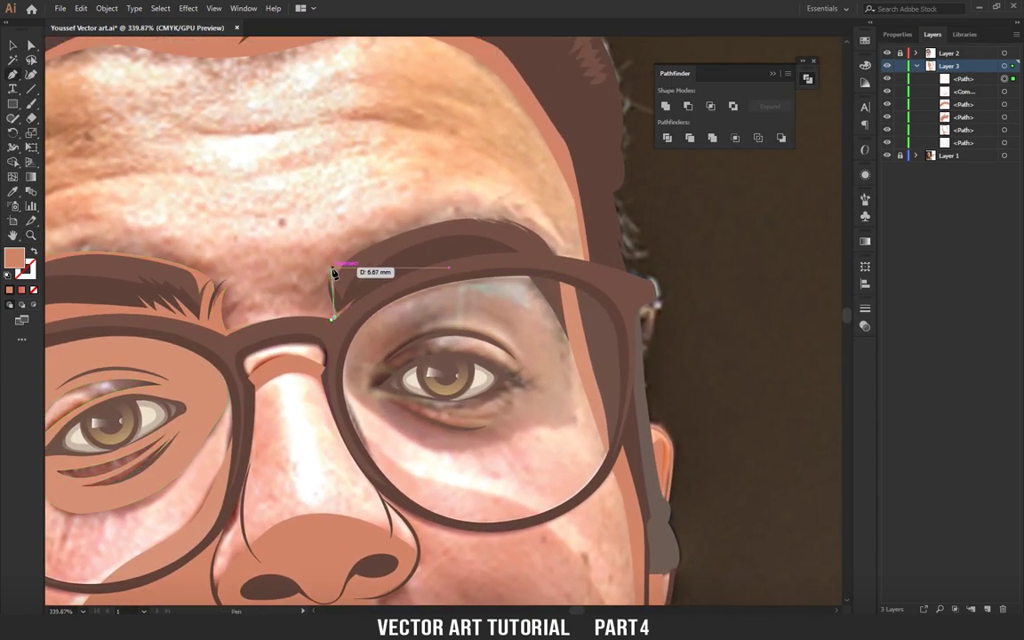
# Trace the right eye socket over the brow and down the glasses rim, closed with brown fill.
pyautogui.click(333, 268)
pyautogui.moveTo(465, 220)
pyautogui.mouseDown()
pyautogui.moveTo(395, 251)
pyautogui.moveTo(391, 226)
pyautogui.mouseUp()
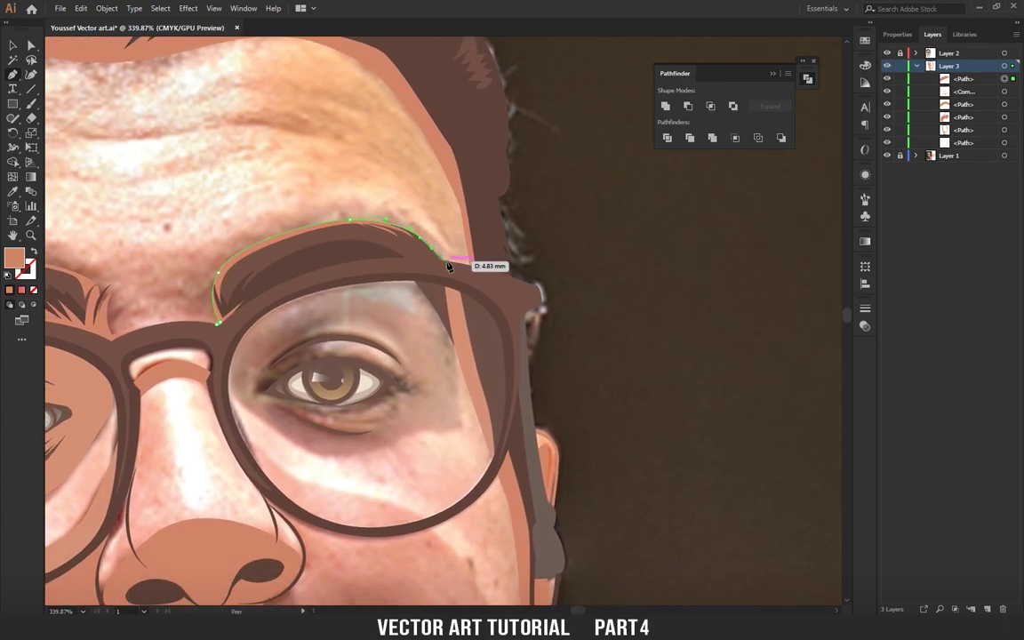
pyautogui.hotkey('shift', 'x')
pyautogui.moveTo(455, 348)
pyautogui.mouseDown()
pyautogui.moveTo(407, 289)
pyautogui.moveTo(347, 273)
pyautogui.mouseUp()
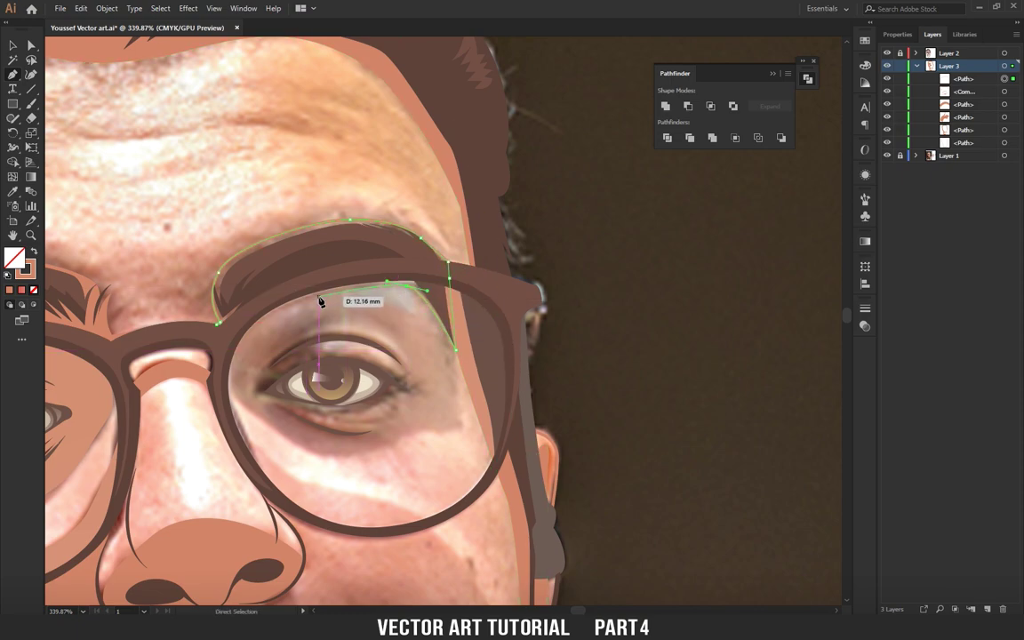
pyautogui.moveTo(243, 333)
pyautogui.mouseDown()
pyautogui.moveTo(229, 349)
pyautogui.moveTo(343, 339)
pyautogui.mouseUp()
pyautogui.click(218, 328)
pyautogui.hotkey('shift', 'x')
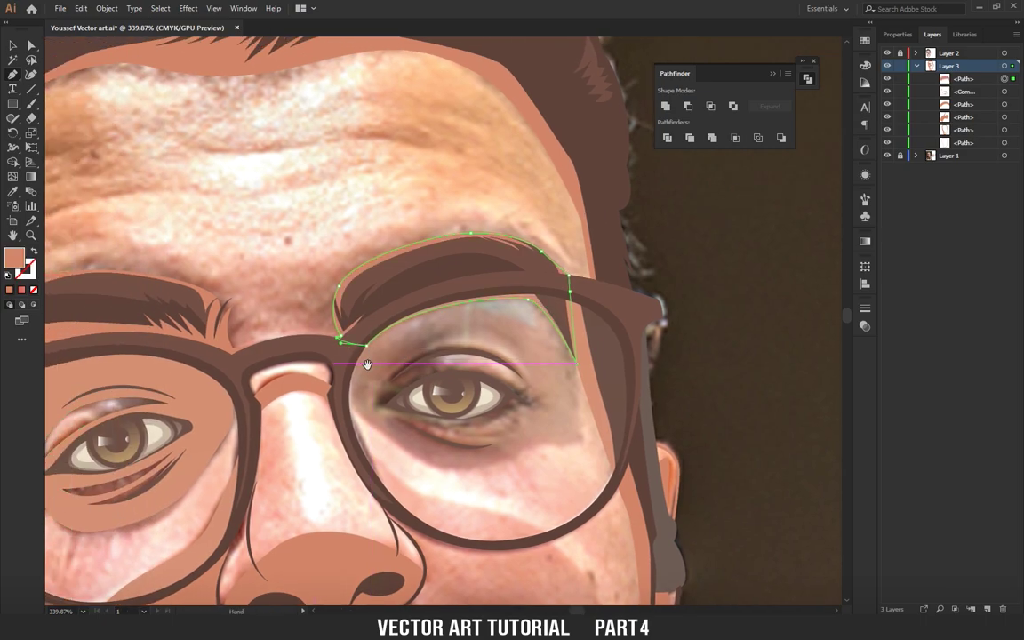
# Draw unfilled curves along the right eye's lower lid, inner corner and upper eyelid.
pyautogui.moveTo(371, 376)
pyautogui.mouseDown()
pyautogui.moveTo(351, 287)
pyautogui.moveTo(251, 297)
pyautogui.moveTo(390, 309)
pyautogui.moveTo(393, 343)
pyautogui.mouseUp()
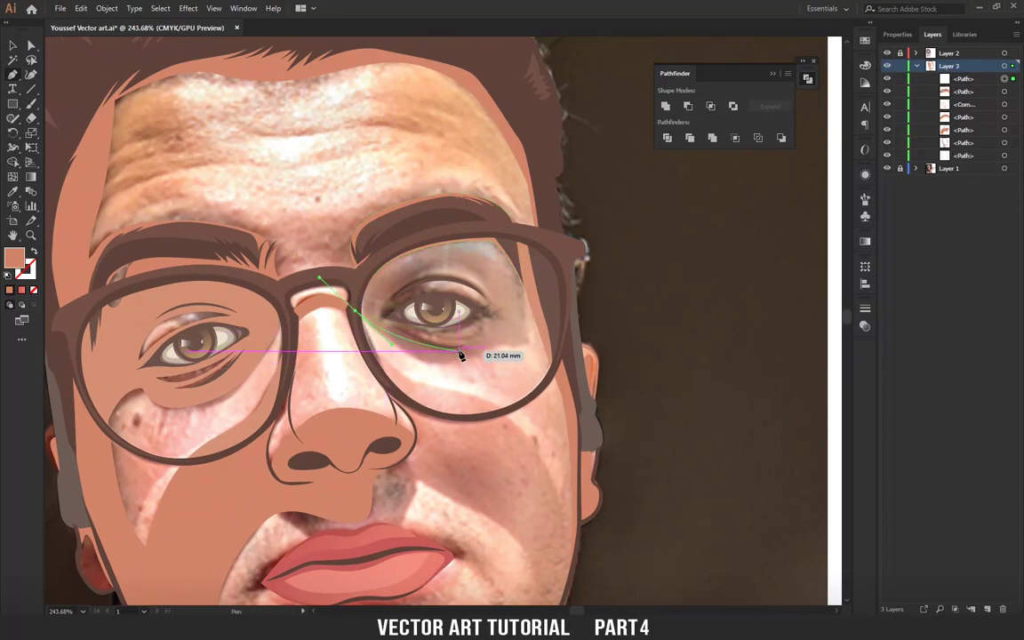
pyautogui.moveTo(464, 356)
pyautogui.mouseDown()
pyautogui.moveTo(540, 314)
pyautogui.moveTo(509, 325)
pyautogui.mouseUp()
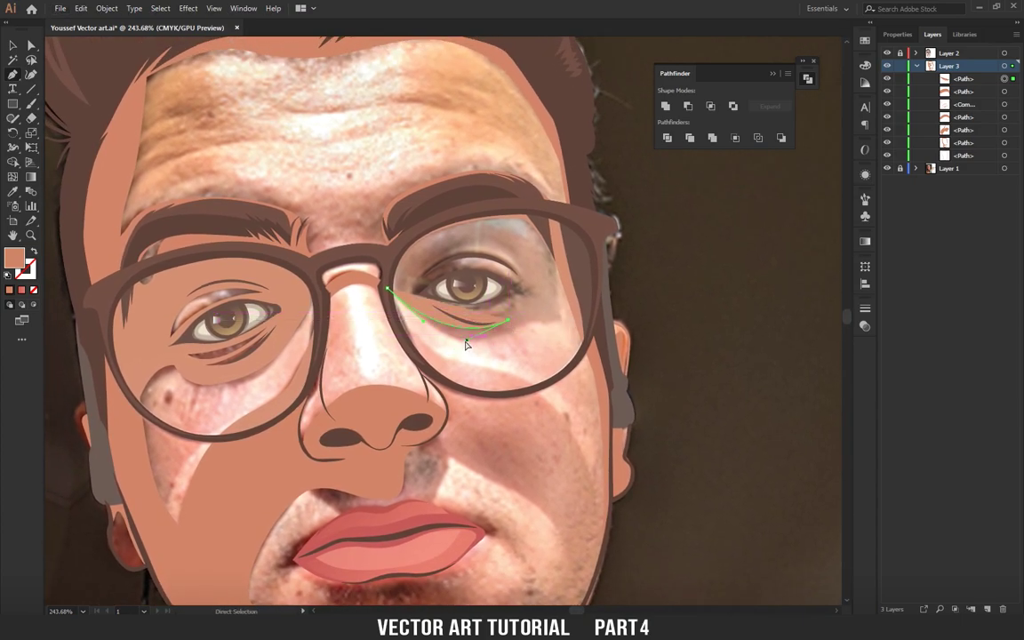
pyautogui.hotkey('shift', 'x')
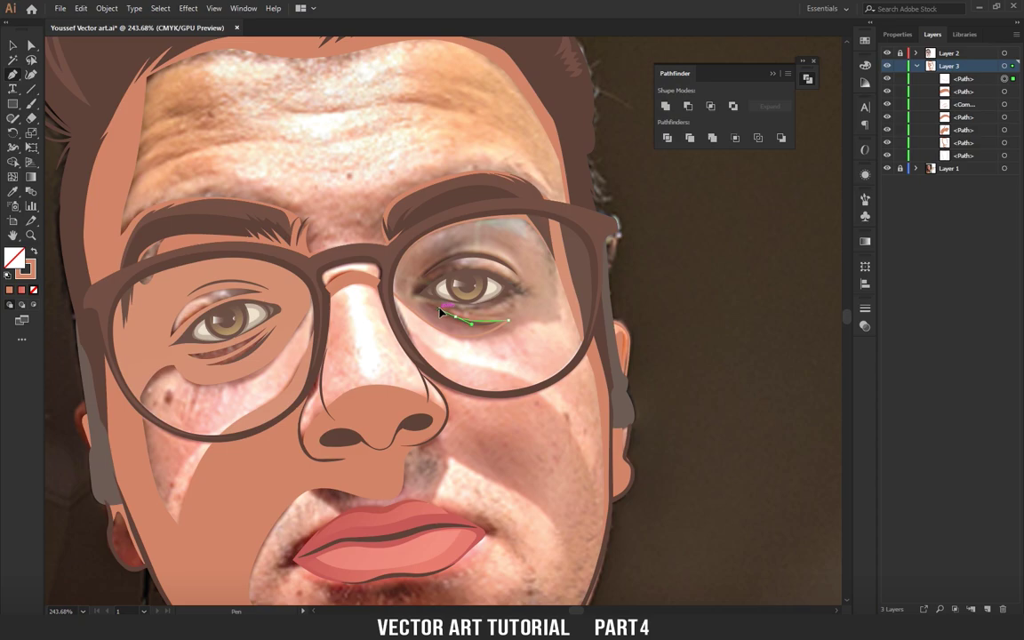
pyautogui.moveTo(486, 315); pyautogui.dragTo(533, 297)
pyautogui.moveTo(388, 289); pyautogui.dragTo(452, 276)
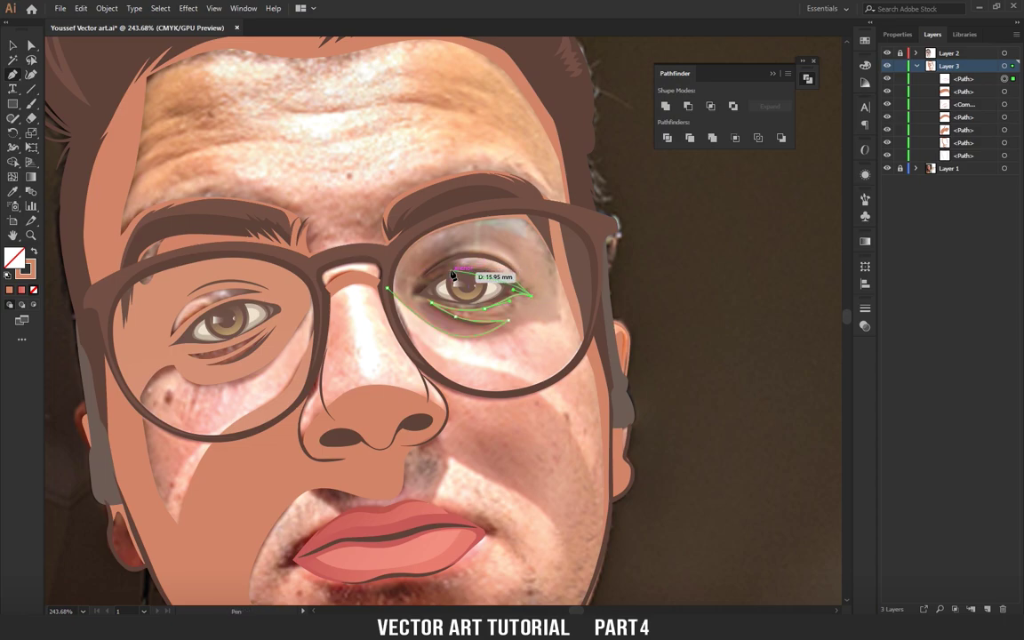
pyautogui.moveTo(461, 264); pyautogui.dragTo(490, 262)
pyautogui.moveTo(462, 257)
pyautogui.mouseDown()
pyautogui.moveTo(447, 260)
pyautogui.moveTo(509, 255)
pyautogui.moveTo(400, 265)
pyautogui.mouseUp()
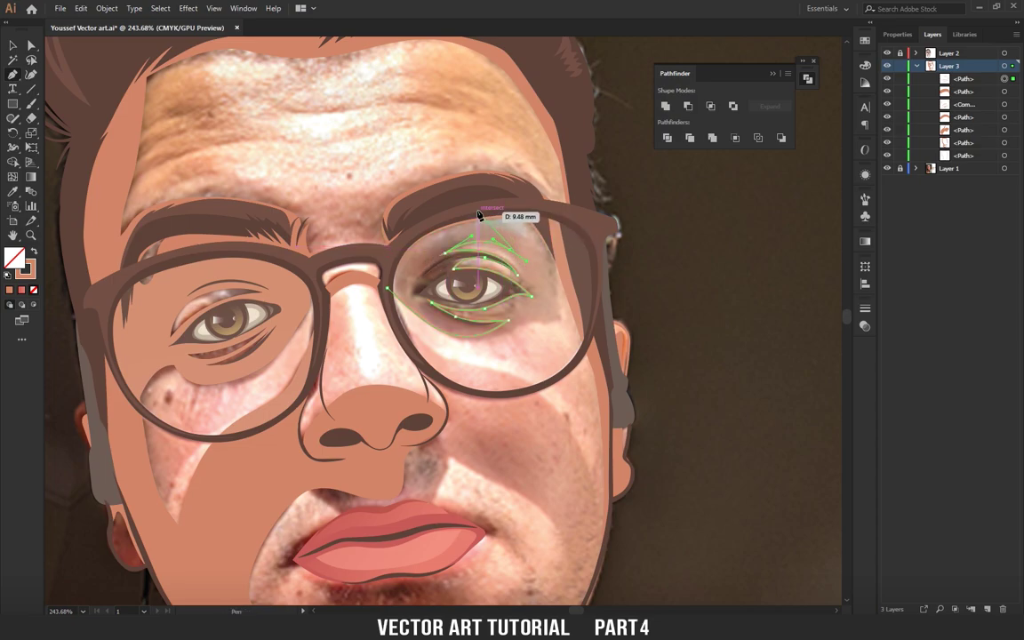
pyautogui.moveTo(400, 265); pyautogui.dragTo(419, 293)
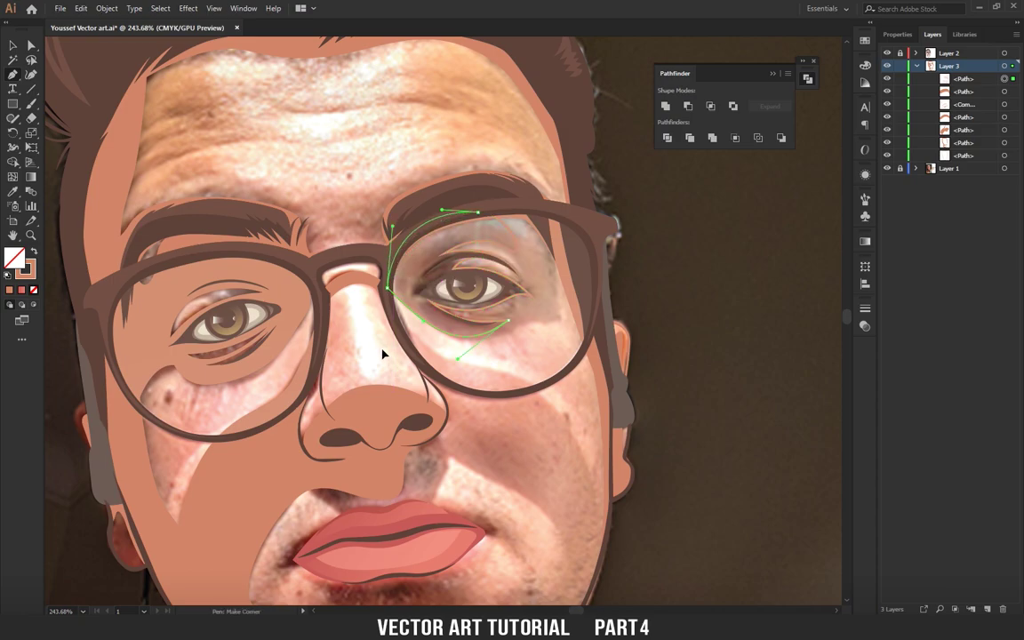
pyautogui.scroll(1, 391, 359)
pyautogui.moveTo(463, 388)
pyautogui.mouseDown()
pyautogui.moveTo(424, 410)
pyautogui.moveTo(405, 348)
pyautogui.mouseUp()
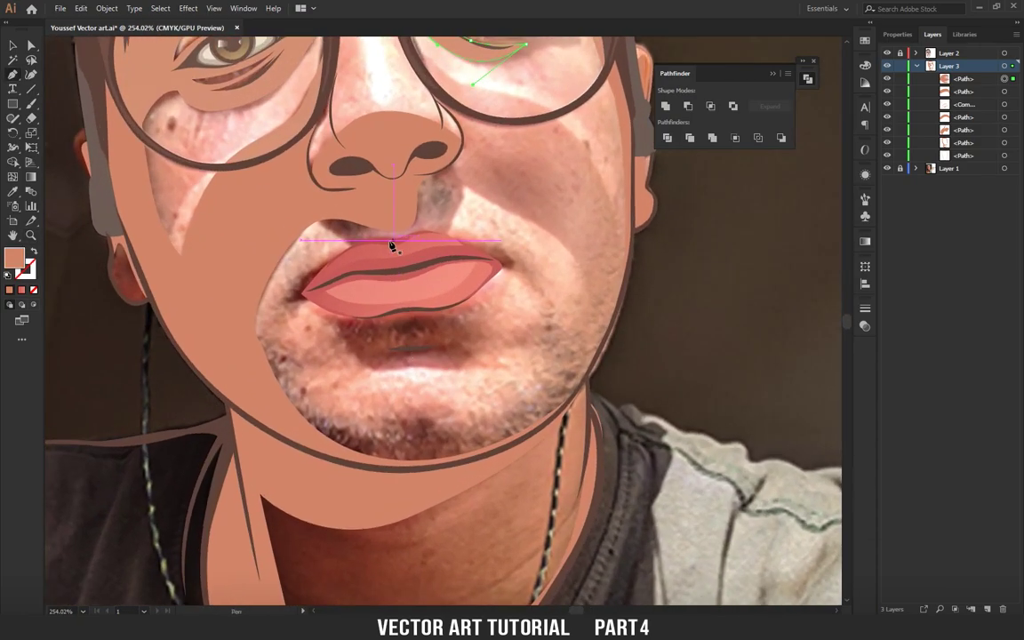
# Reshape the cheek shading edge above the upper lip, pulling its corner anchor down-left.
pyautogui.click(388, 232)
pyautogui.moveTo(393, 234); pyautogui.dragTo(388, 230)
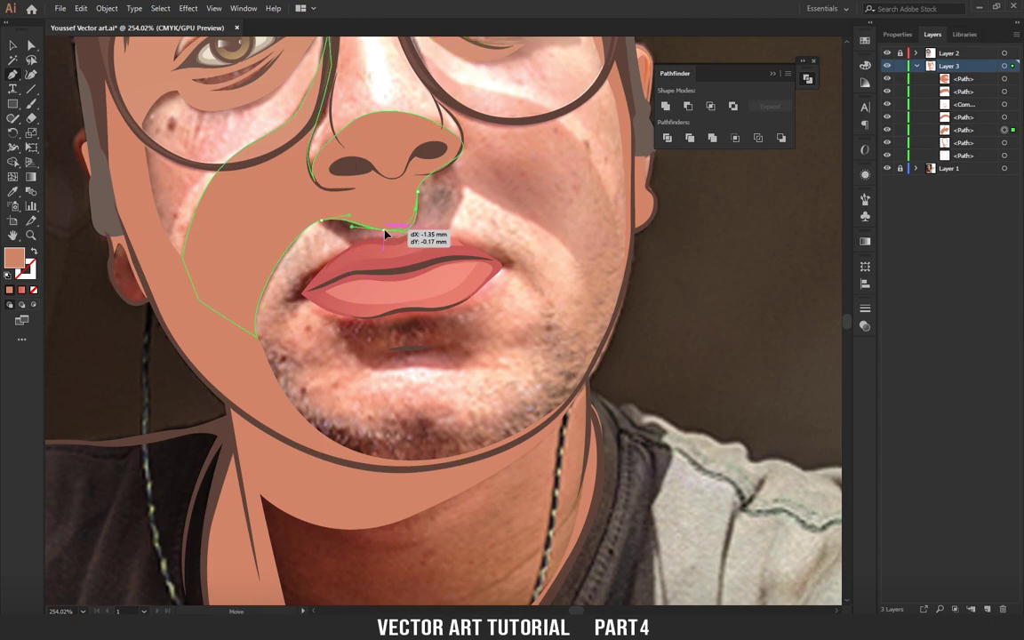
pyautogui.click(322, 221)
pyautogui.moveTo(322, 221); pyautogui.dragTo(288, 235)
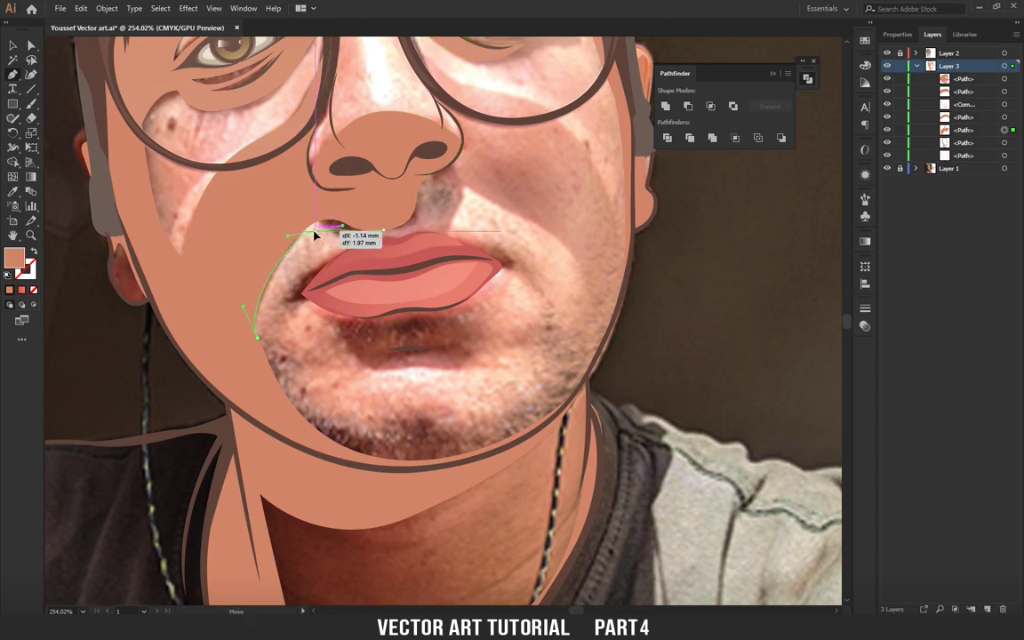
# Pen-trace a closed skin-tone shape beneath the lower lip, adjusting curve handles along the way.
pyautogui.press('p')
pyautogui.moveTo(341, 256); pyautogui.dragTo(309, 271)
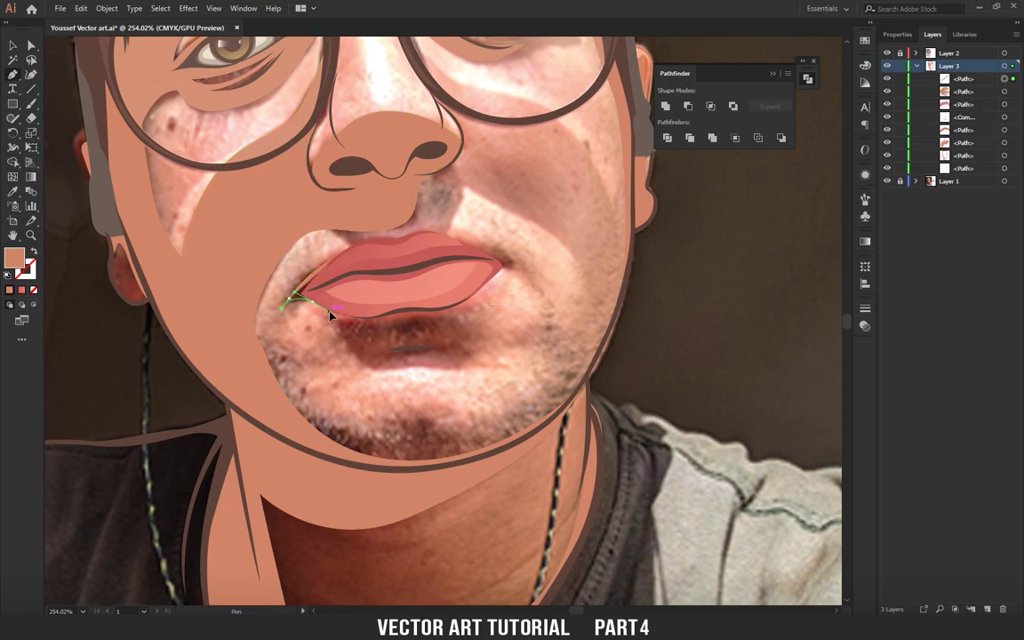
pyautogui.moveTo(315, 301); pyautogui.dragTo(387, 366)
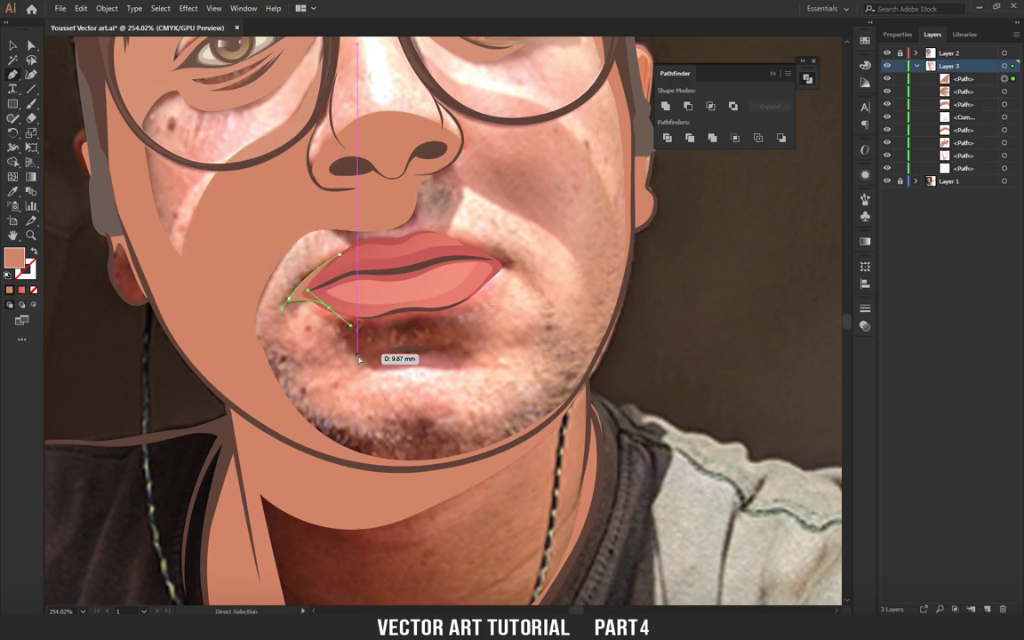
pyautogui.press('ctrl')
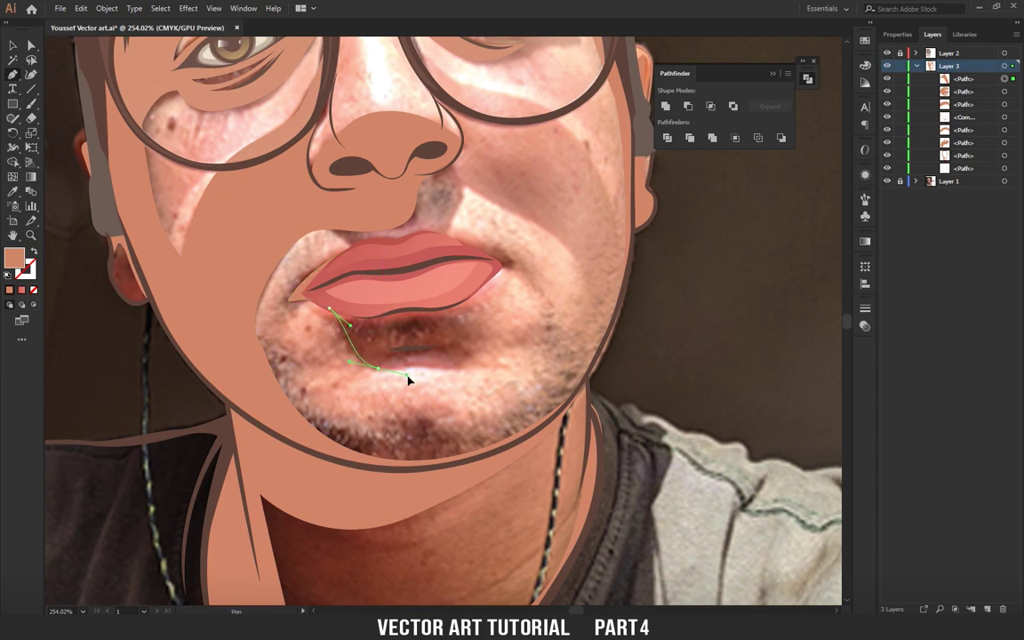
pyautogui.moveTo(412, 368); pyautogui.dragTo(422, 373)
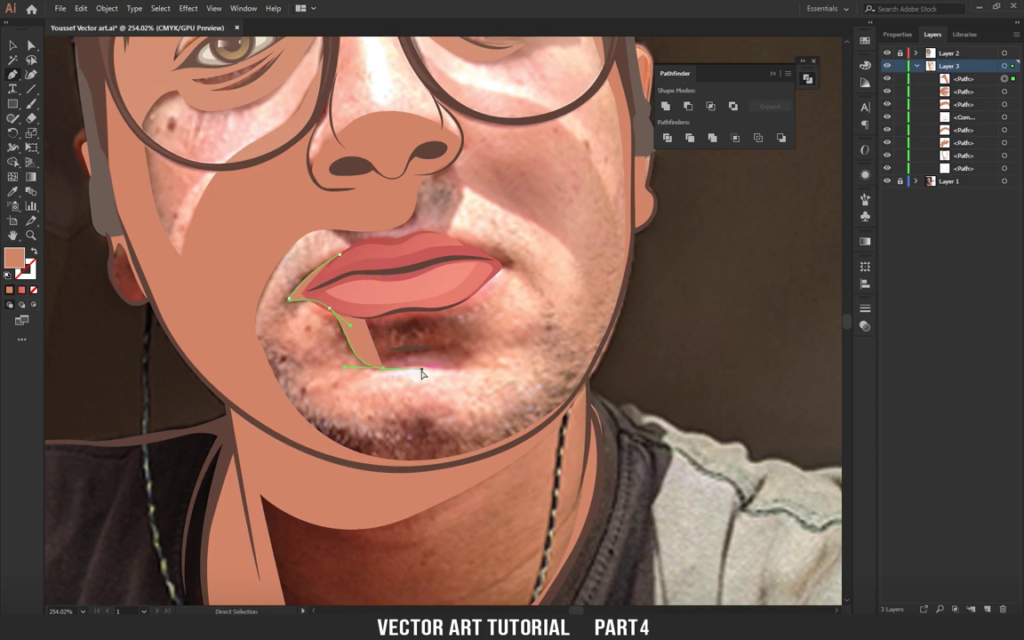
pyautogui.moveTo(469, 364)
pyautogui.mouseDown()
pyautogui.moveTo(489, 375)
pyautogui.moveTo(483, 317)
pyautogui.mouseUp()
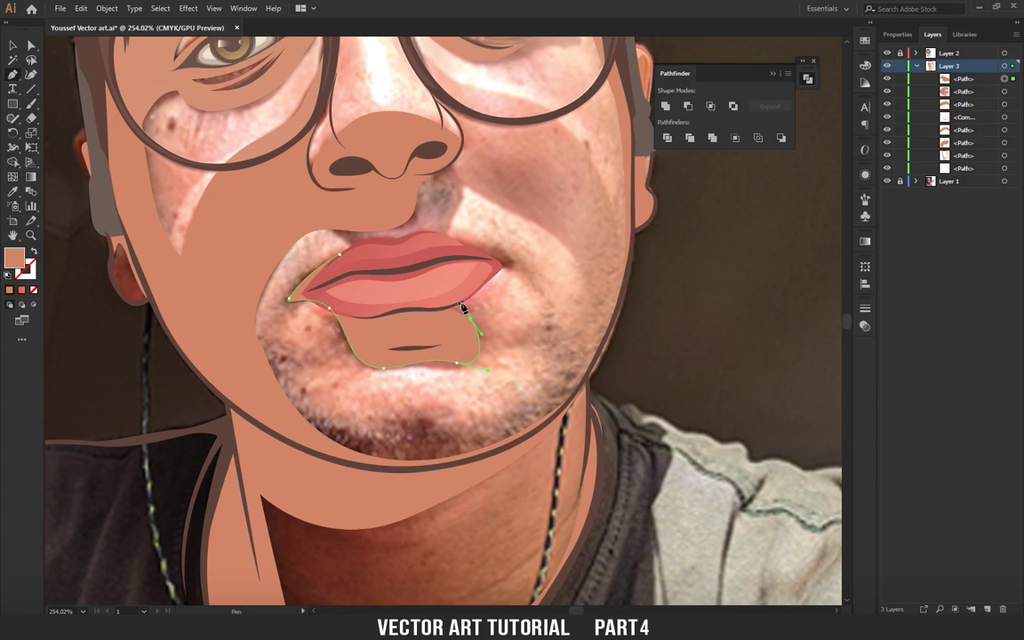
pyautogui.press('ctrl')
pyautogui.moveTo(515, 269)
pyautogui.mouseDown()
pyautogui.moveTo(512, 258)
pyautogui.moveTo(471, 244)
pyautogui.mouseUp()
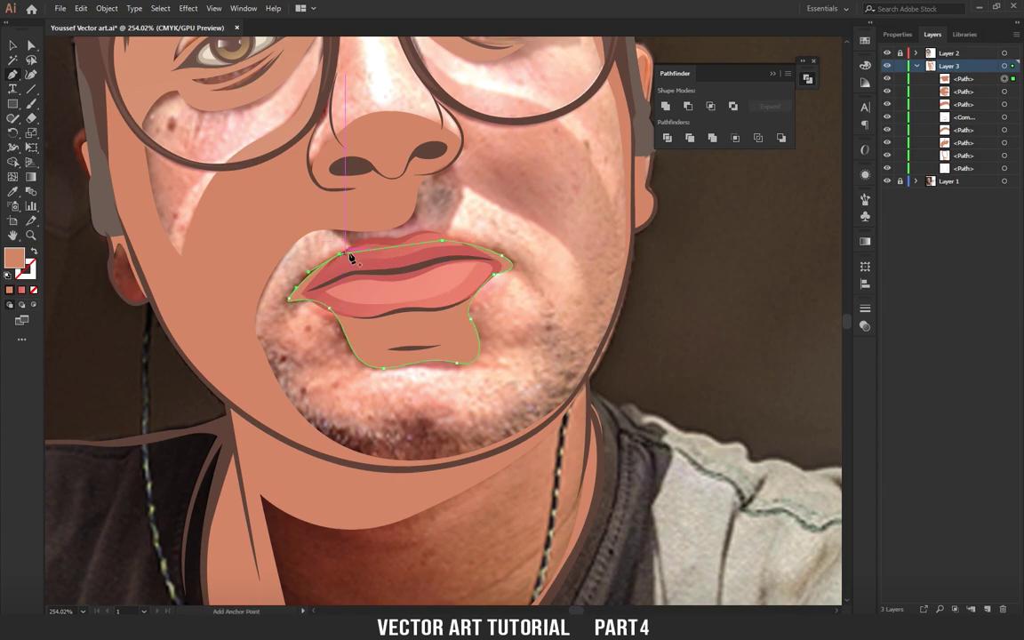
pyautogui.scroll(-2, 374, 356)
pyautogui.scroll(2, 427, 445)
pyautogui.keyDown('ctrl'); pyautogui.click(276, 418); pyautogui.keyUp('ctrl')
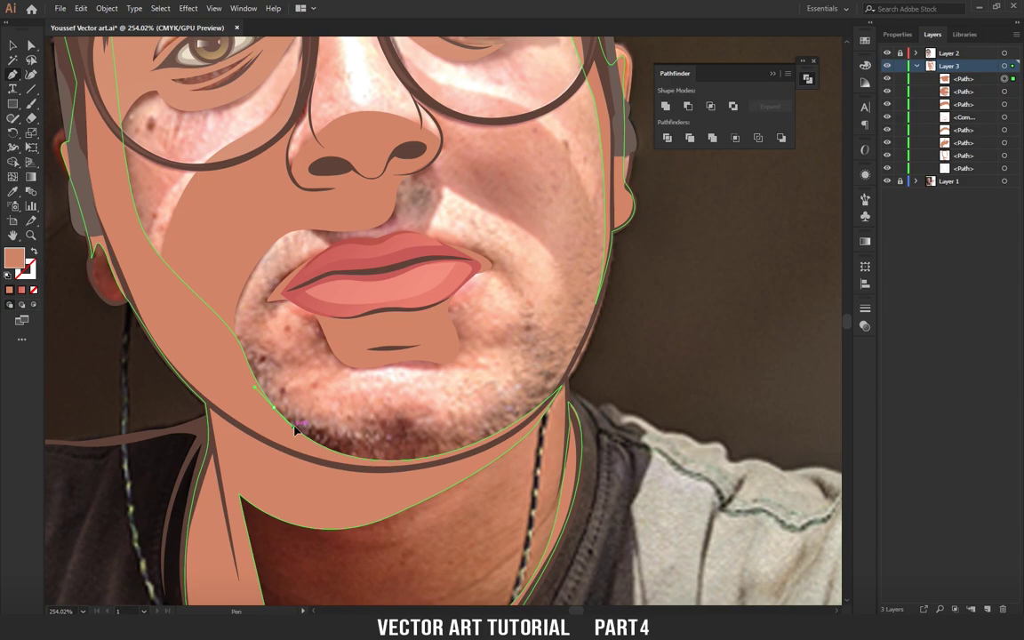
# Pen-trace a crescent shape along the chin bottom and under the jaw, closing it at the left jaw.
pyautogui.moveTo(273, 407); pyautogui.dragTo(310, 440)
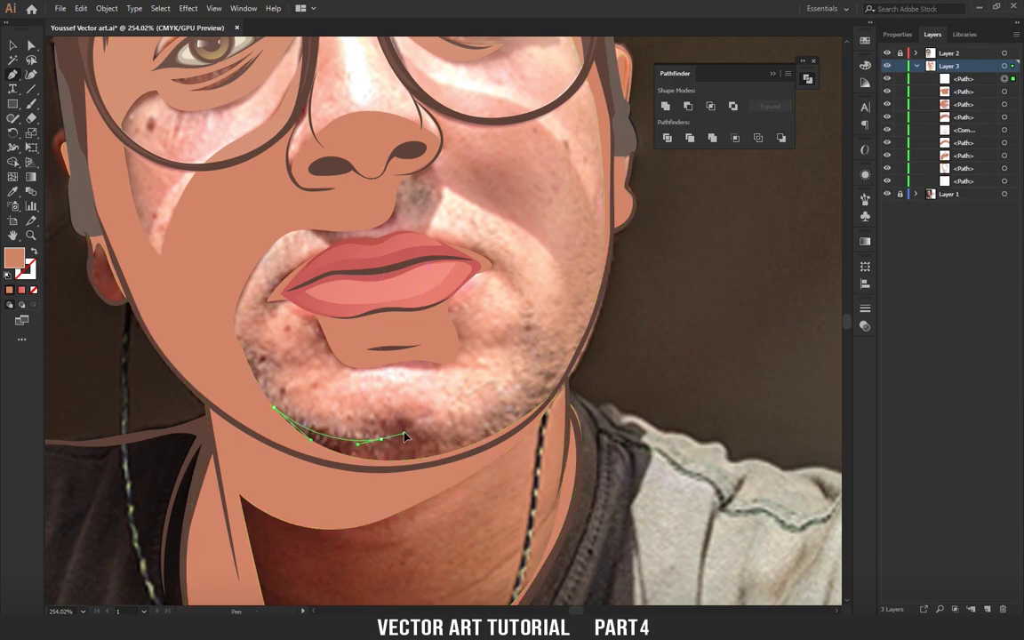
pyautogui.moveTo(405, 436); pyautogui.dragTo(458, 433)
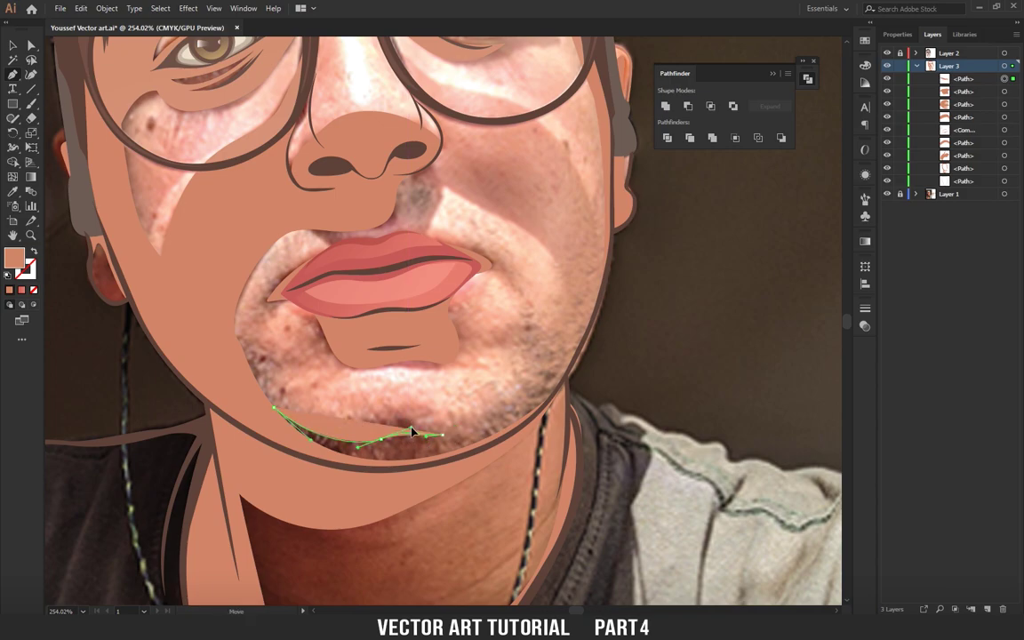
pyautogui.moveTo(562, 388); pyautogui.dragTo(532, 433)
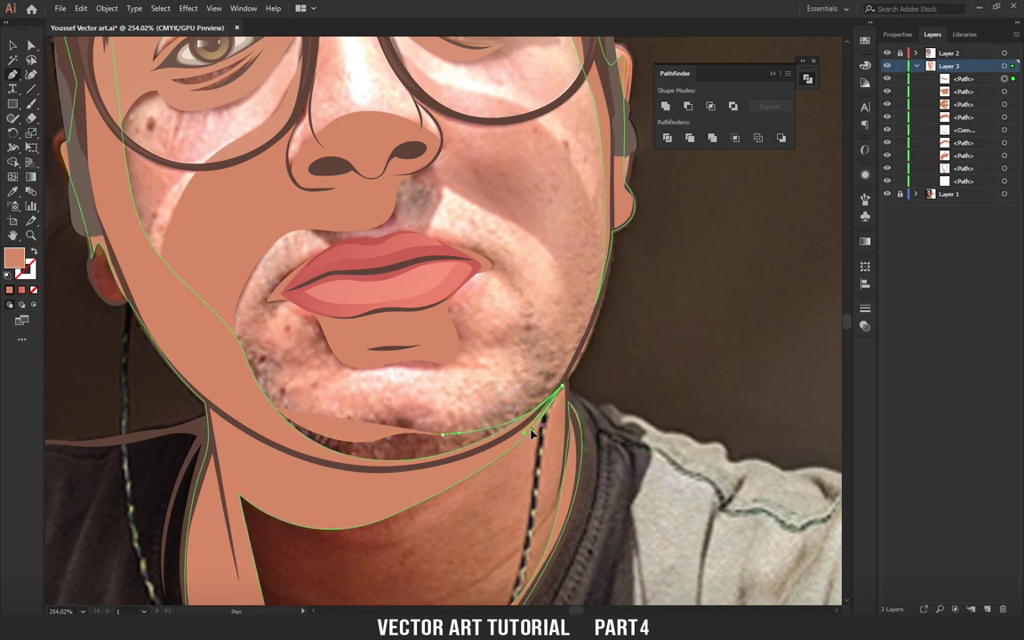
pyautogui.moveTo(347, 492); pyautogui.dragTo(292, 493)
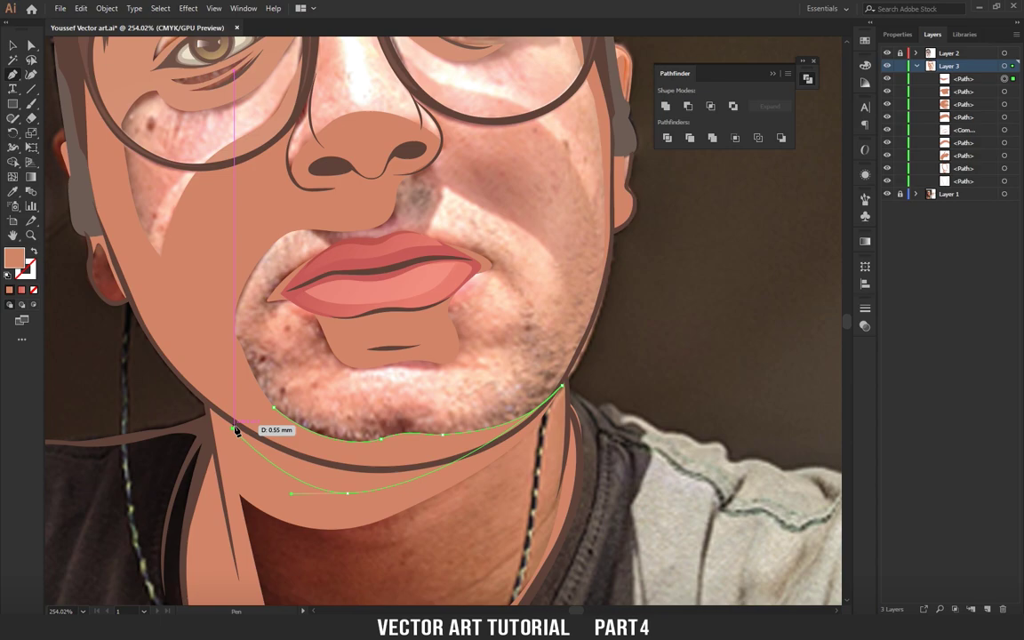
pyautogui.moveTo(247, 431); pyautogui.dragTo(282, 409)
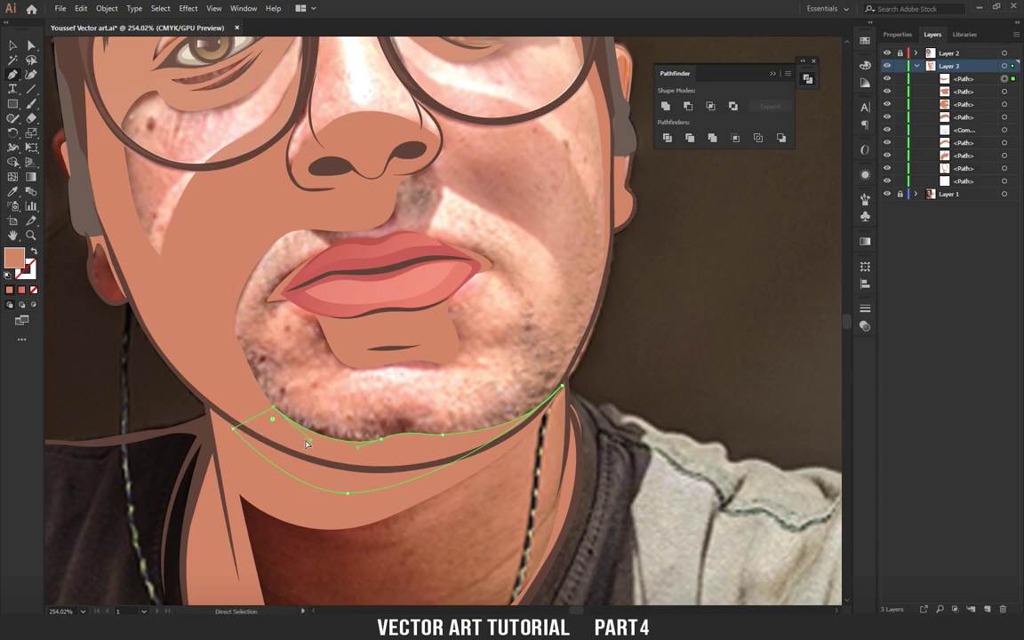
# Move the neck shadow's upper-left anchor down and right with Direct Selection.
pyautogui.hotkey('ctrl', '-')
pyautogui.click(273, 422)
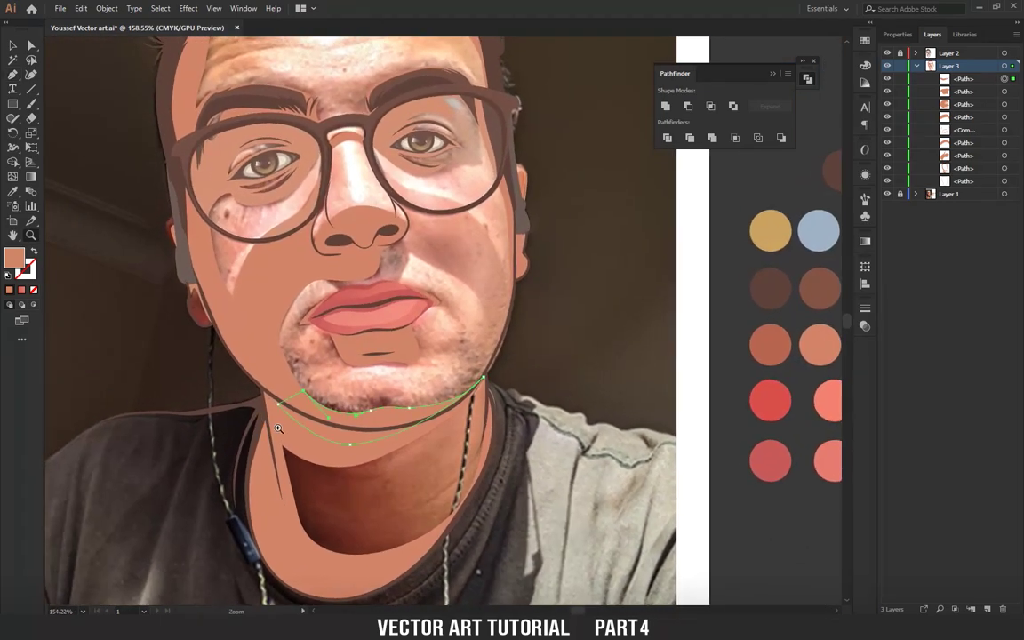
pyautogui.press('a')
pyautogui.click(273, 422)
pyautogui.click(245, 387)
pyautogui.moveTo(246, 387); pyautogui.dragTo(268, 423)
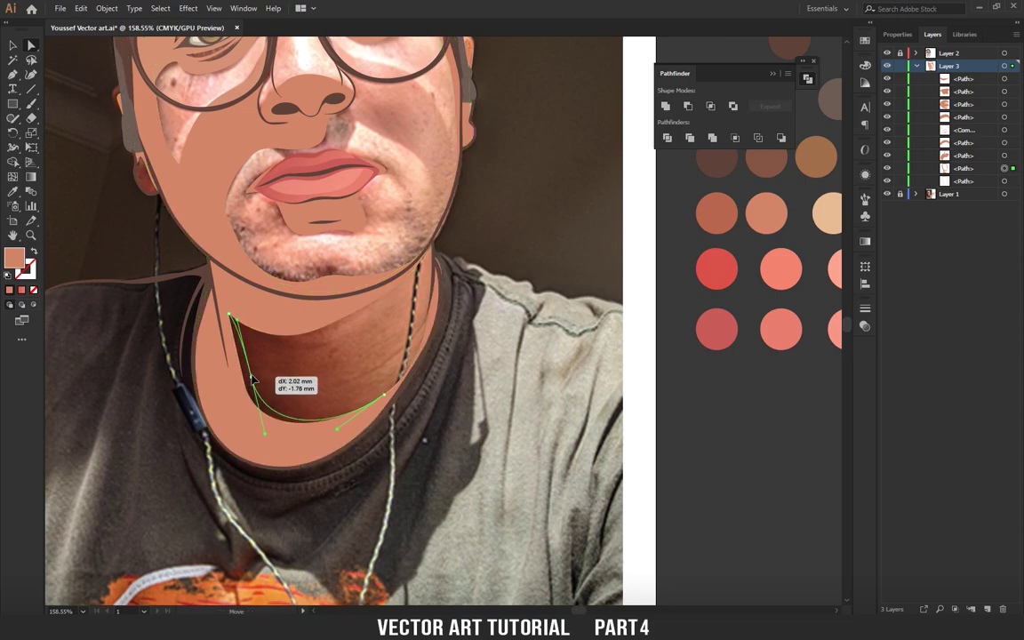
pyautogui.moveTo(255, 374); pyautogui.dragTo(262, 378)
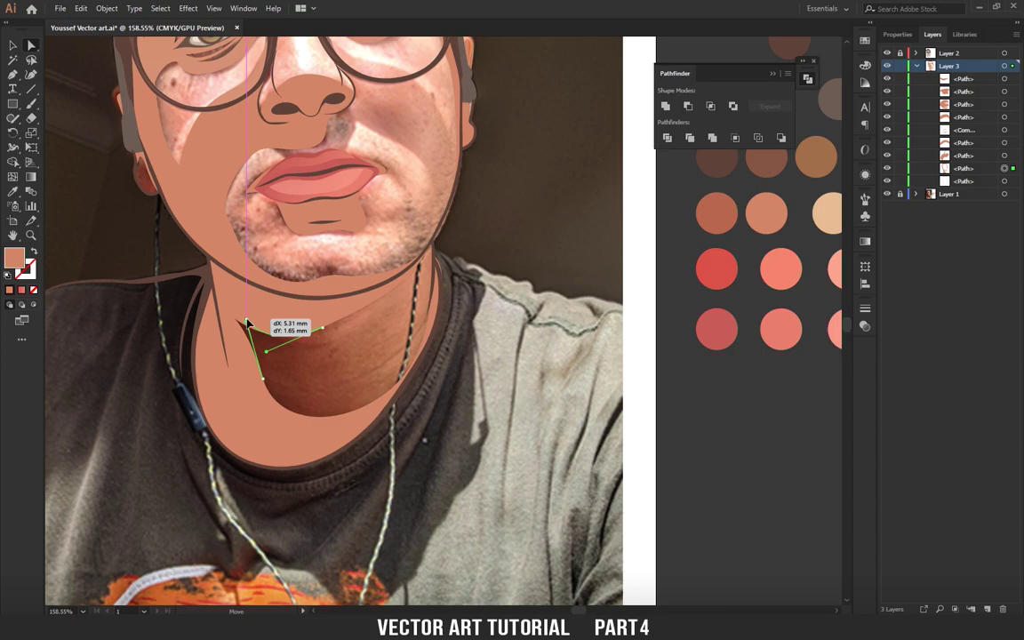
pyautogui.scroll(5, 229, 319)
pyautogui.click(303, 420)
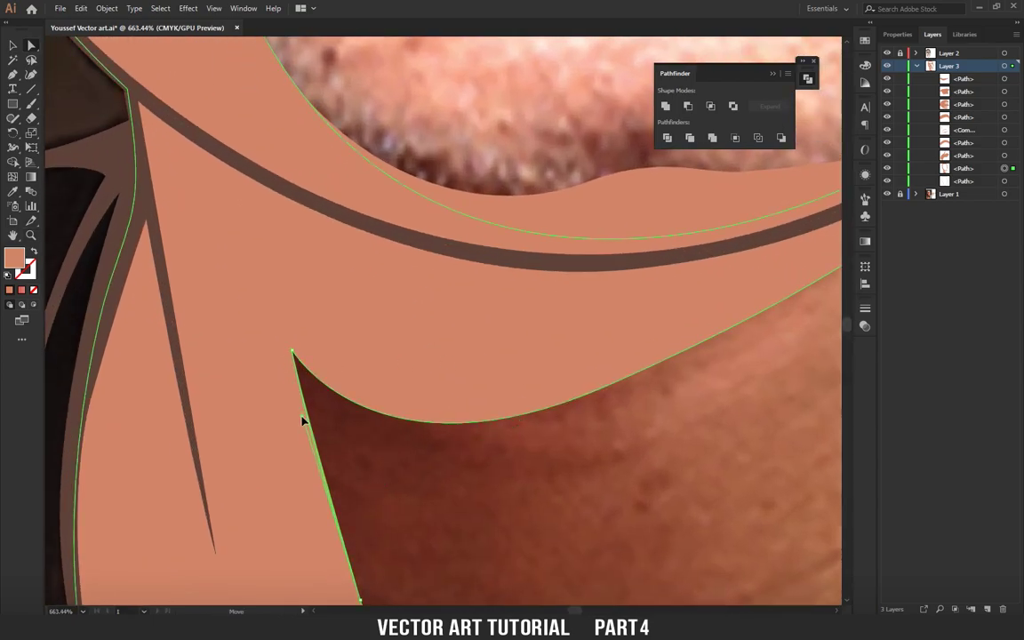
pyautogui.scroll(-5, 314, 433)
pyautogui.scroll(3, 268, 407)
pyautogui.scroll(2, 325, 351)
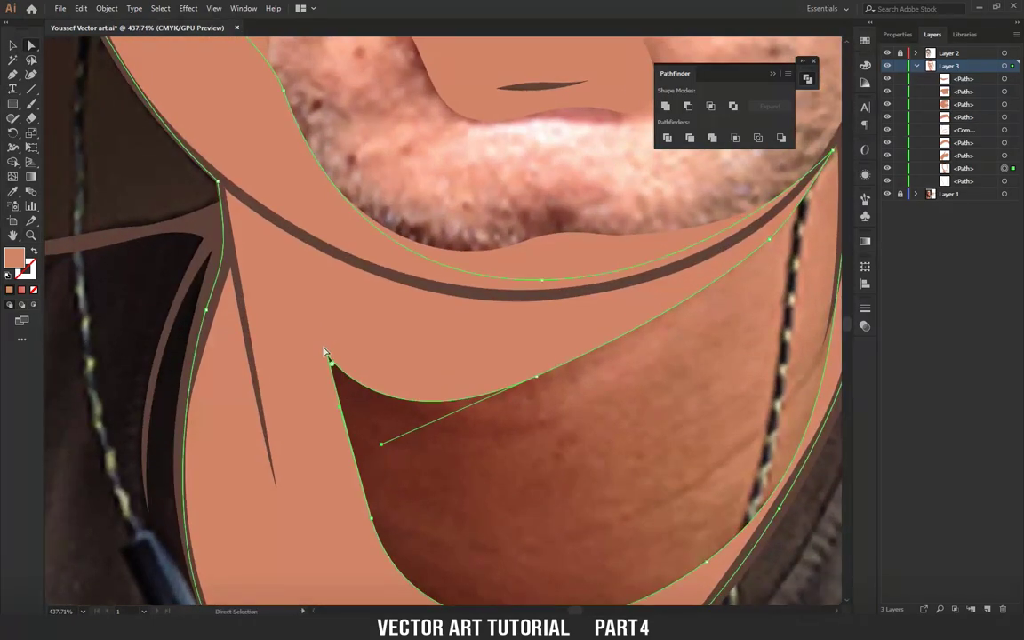
# Refine the neck-shadow corner anchor and its curve handle, then deselect it.
pyautogui.moveTo(326, 355)
pyautogui.mouseDown()
pyautogui.moveTo(345, 425)
pyautogui.moveTo(339, 409)
pyautogui.mouseUp()
pyautogui.moveTo(382, 447); pyautogui.dragTo(385, 439)
pyautogui.moveTo(341, 405)
pyautogui.mouseDown()
pyautogui.moveTo(429, 531)
pyautogui.moveTo(213, 403)
pyautogui.moveTo(377, 431)
pyautogui.mouseUp()
pyautogui.press('z')
pyautogui.moveTo(446, 434)
pyautogui.mouseDown()
pyautogui.moveTo(258, 365)
pyautogui.moveTo(380, 326)
pyautogui.moveTo(436, 326)
pyautogui.mouseUp()
pyautogui.moveTo(414, 182); pyautogui.dragTo(407, 325)
pyautogui.click(383, 131)
# Hide the reference photo layer and select the base face shape on the white artboard.
pyautogui.press('z')
pyautogui.moveTo(380, 134); pyautogui.dragTo(387, 157)
pyautogui.press('a')
pyautogui.click(389, 142)
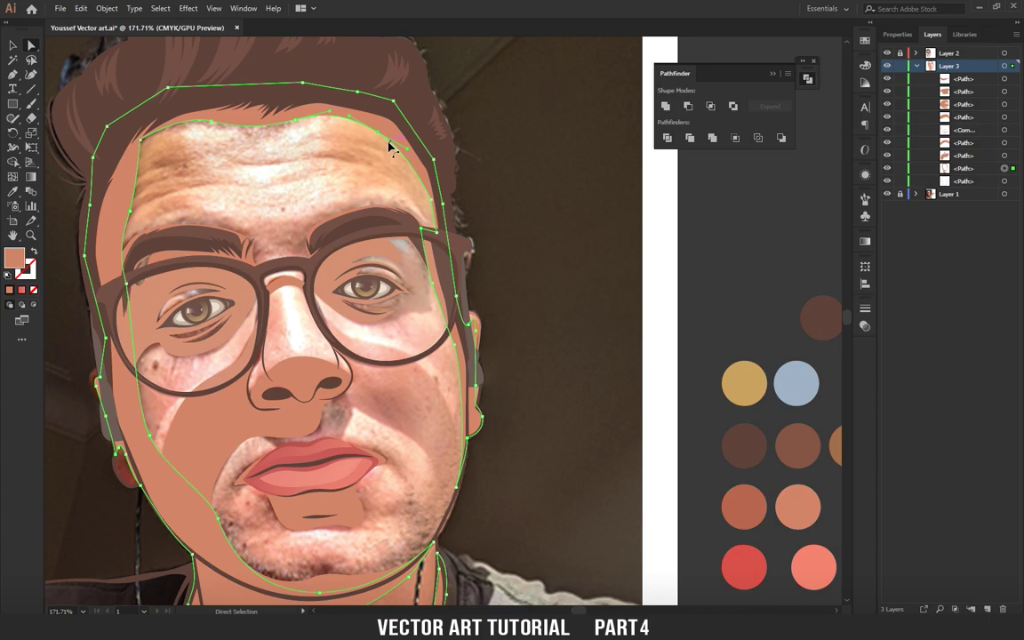
pyautogui.press('z')
pyautogui.moveTo(391, 140)
pyautogui.mouseDown()
pyautogui.moveTo(416, 134)
pyautogui.moveTo(382, 135)
pyautogui.mouseUp()
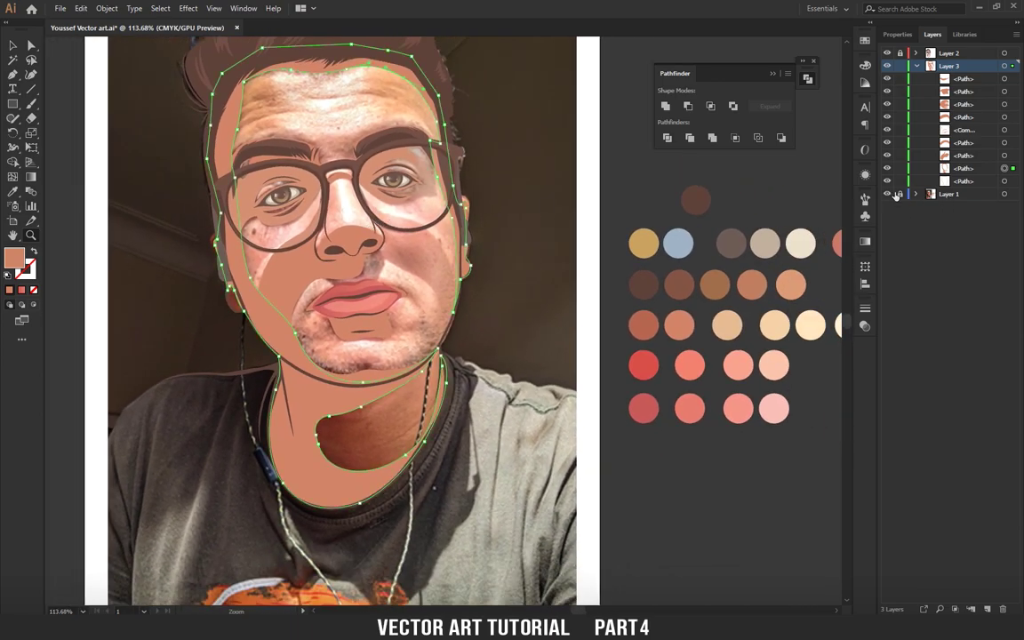
pyautogui.click(886, 194)
pyautogui.moveTo(284, 249)
pyautogui.mouseDown()
pyautogui.moveTo(151, 247)
pyautogui.moveTo(278, 267)
pyautogui.mouseUp()
pyautogui.click(942, 182)
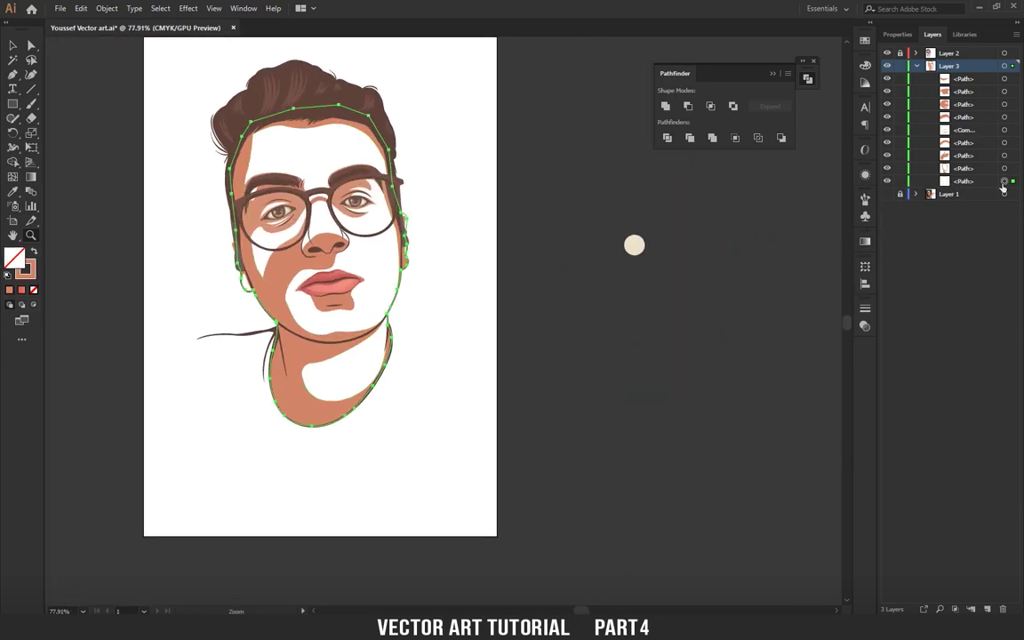
pyautogui.moveTo(512, 189); pyautogui.dragTo(478, 260)
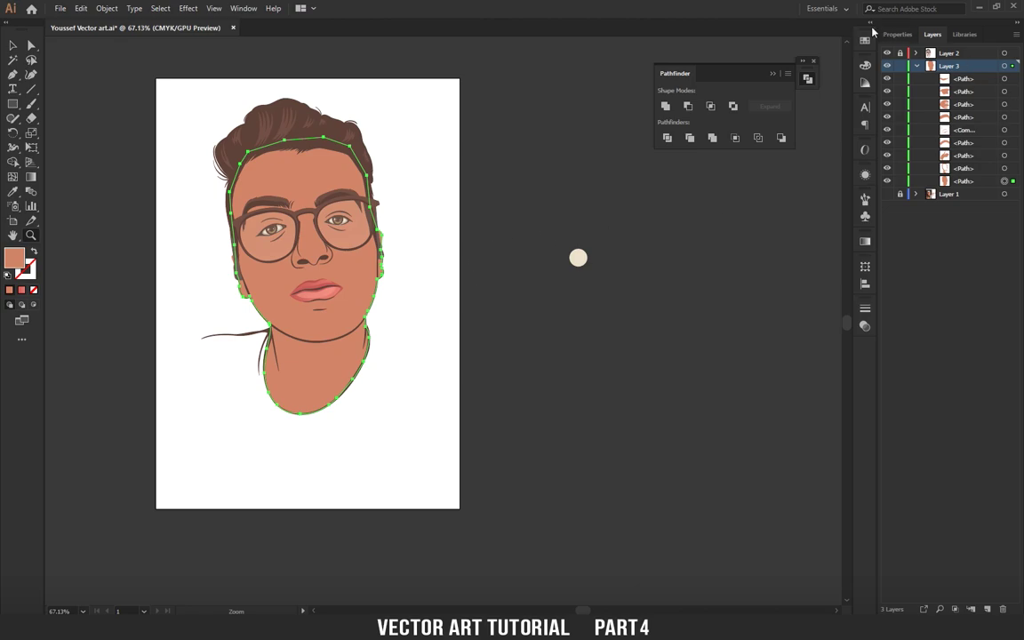
# Fill the base face with a lighter skin-tone swatch.
pyautogui.click(865, 40)
pyautogui.click(760, 138)
pyautogui.moveTo(532, 235); pyautogui.dragTo(451, 202)
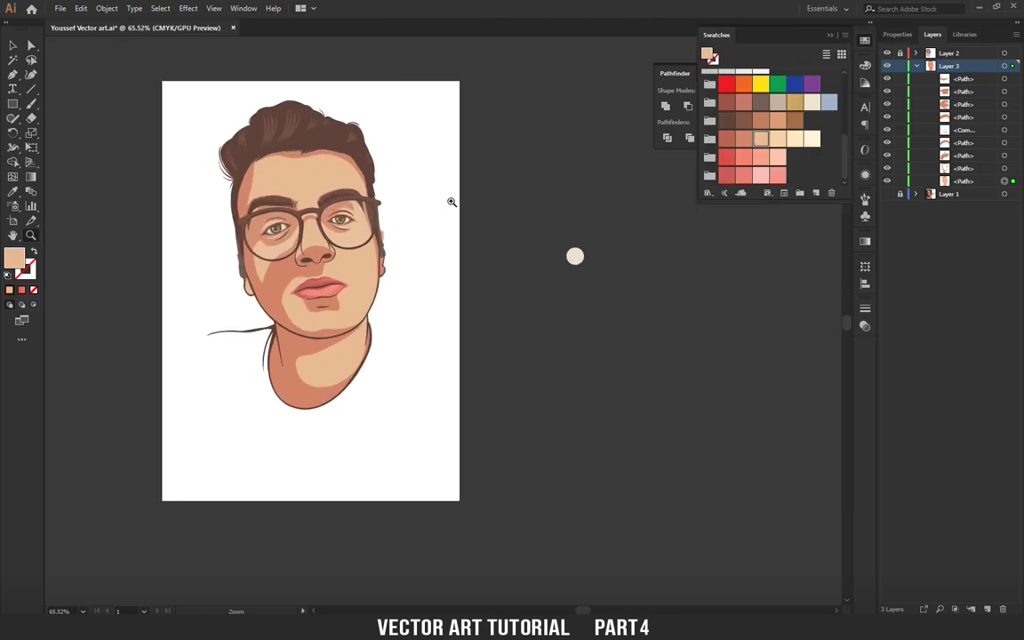
# Reshape the shape beneath the lower lip and show the reference photo layer again.
pyautogui.moveTo(312, 287); pyautogui.dragTo(383, 287)
pyautogui.press('a')
pyautogui.moveTo(422, 350)
pyautogui.mouseDown()
pyautogui.moveTo(364, 342)
pyautogui.moveTo(411, 348)
pyautogui.mouseUp()
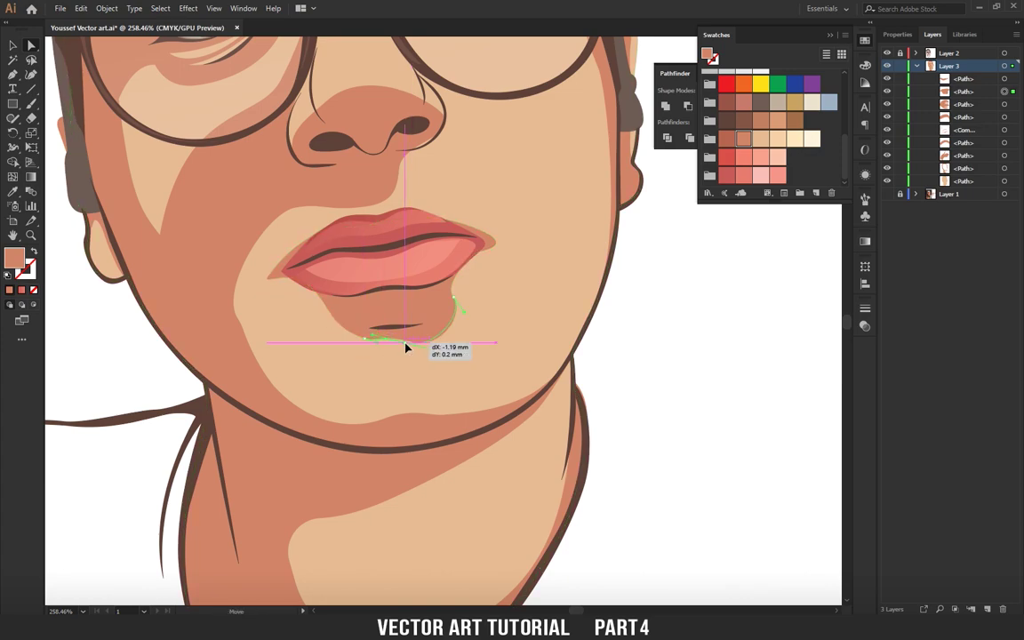
pyautogui.click(463, 316)
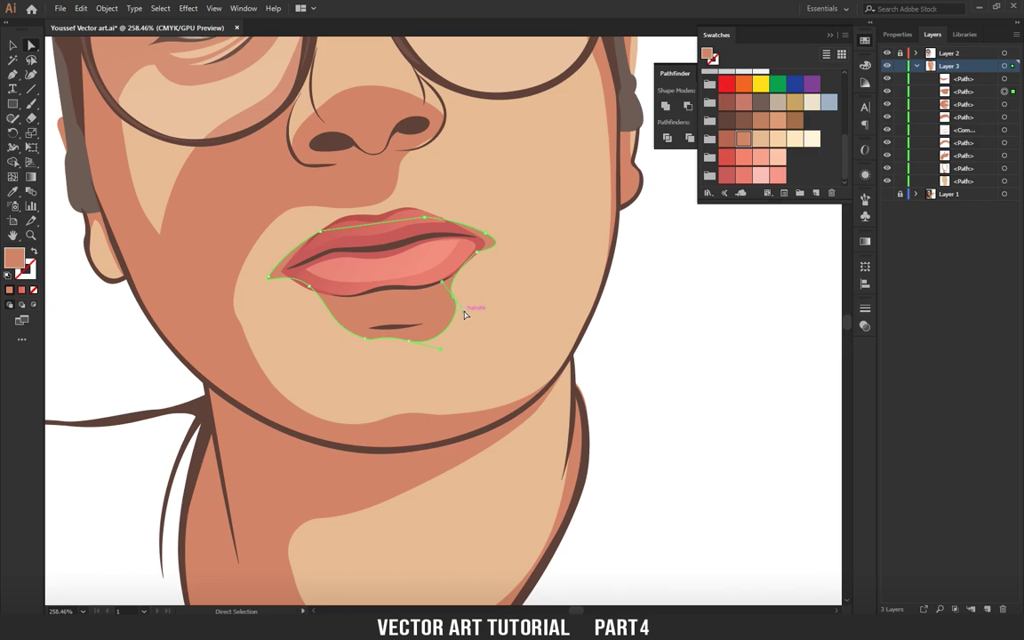
pyautogui.press('z')
pyautogui.moveTo(461, 327)
pyautogui.mouseDown()
pyautogui.moveTo(264, 276)
pyautogui.moveTo(647, 244)
pyautogui.mouseUp()
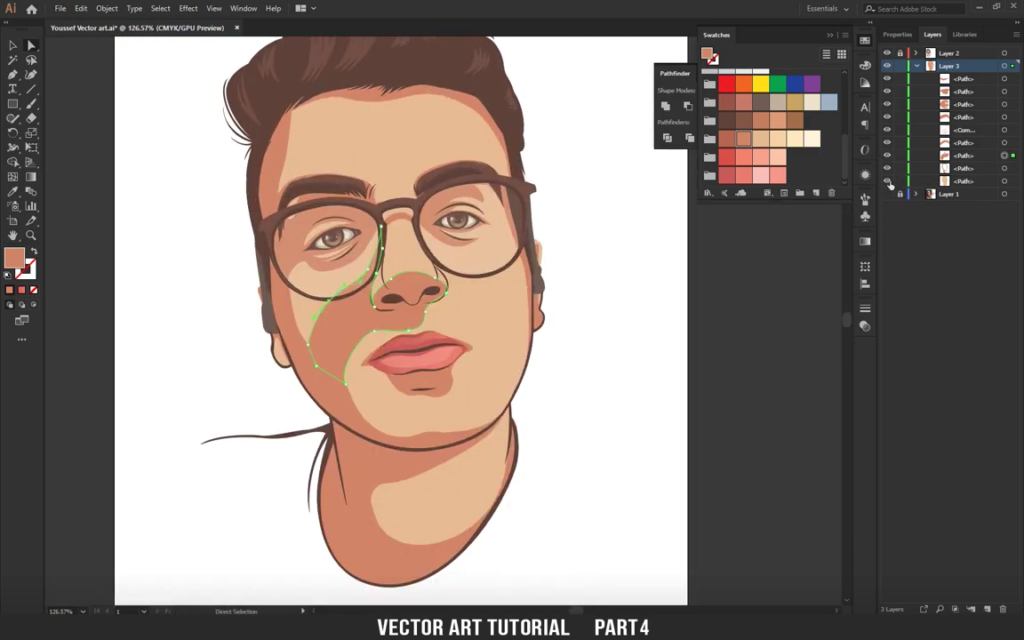
pyautogui.press('z')
pyautogui.moveTo(551, 294); pyautogui.dragTo(583, 300)
pyautogui.click(886, 193)
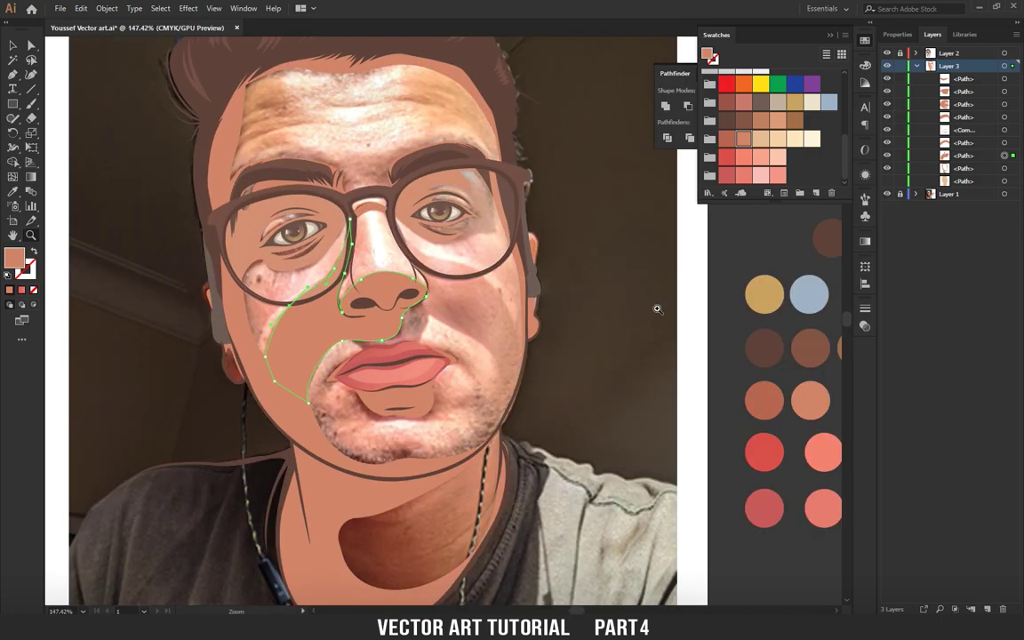
# Pen-trace the right cheek shadow from beside the nose down to the jaw and around the upper lip.
pyautogui.moveTo(404, 257); pyautogui.dragTo(474, 296)
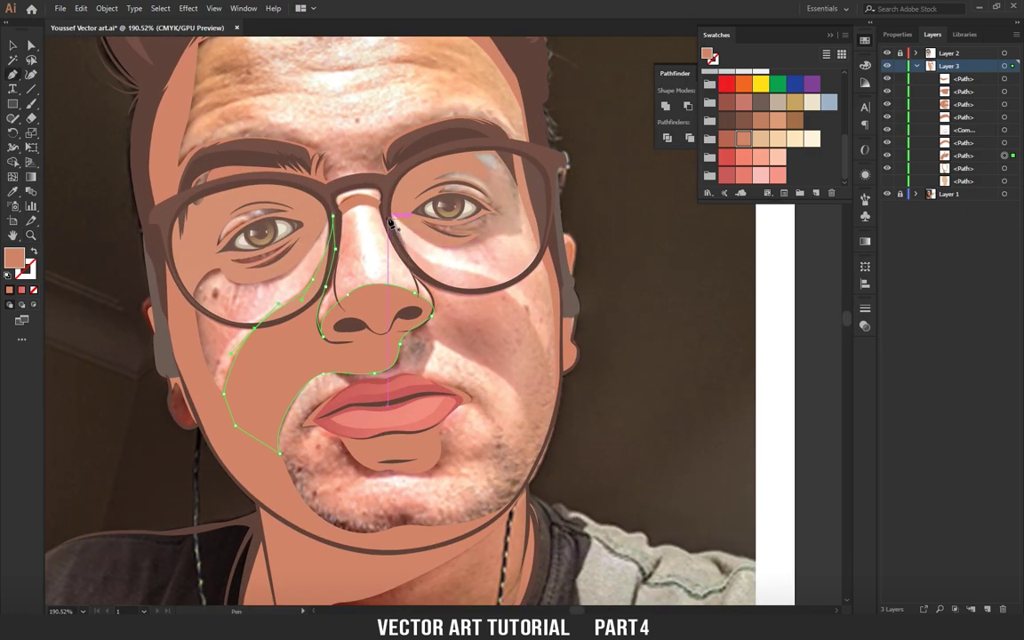
pyautogui.click(389, 215)
pyautogui.moveTo(459, 278); pyautogui.dragTo(458, 275)
pyautogui.moveTo(552, 354); pyautogui.dragTo(564, 345)
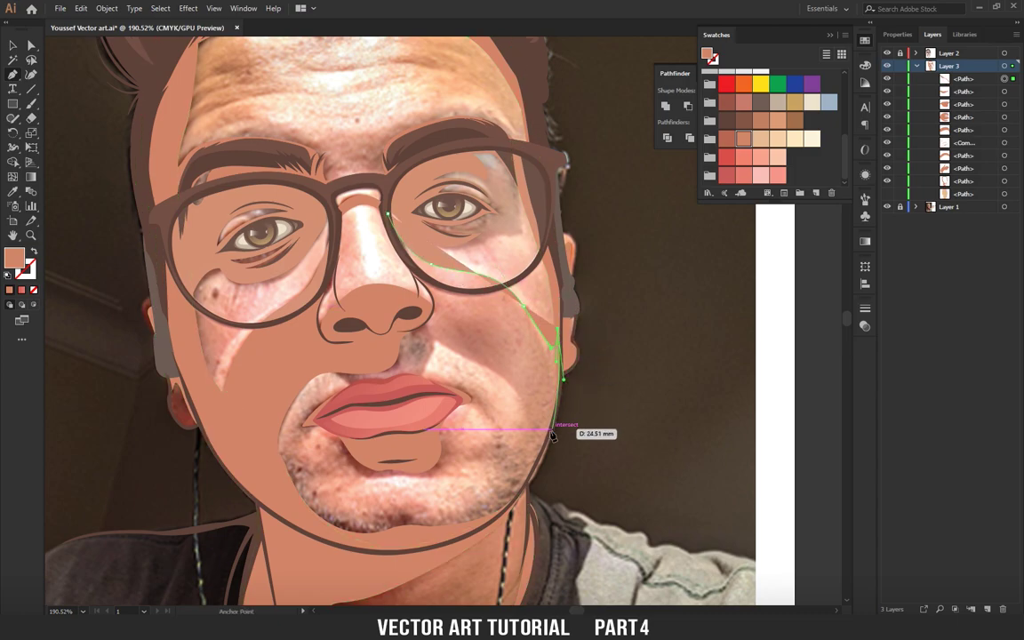
pyautogui.click(535, 469)
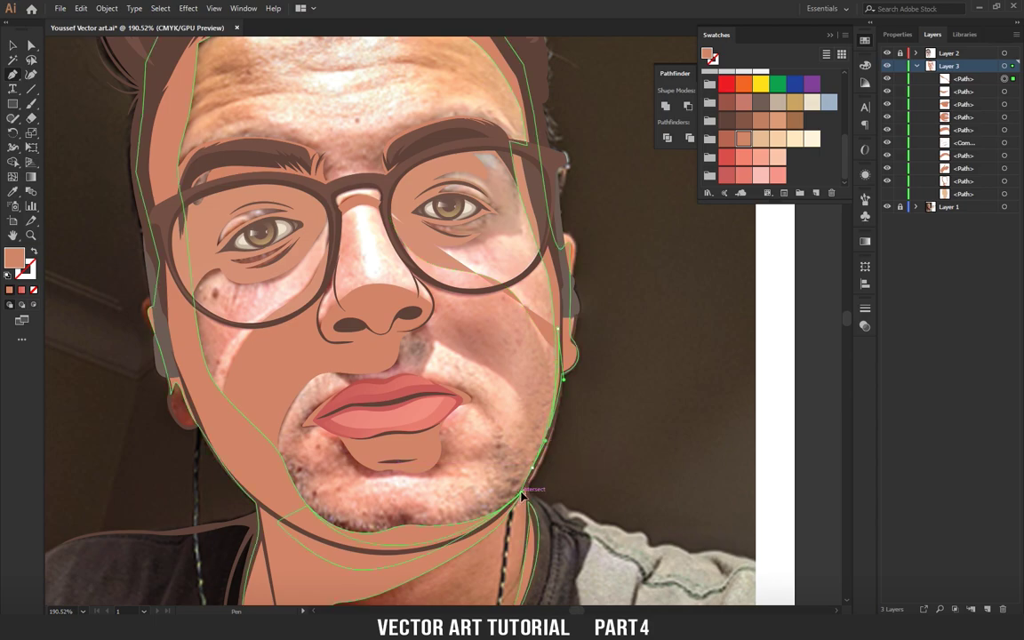
pyautogui.moveTo(492, 370)
pyautogui.mouseDown()
pyautogui.moveTo(439, 346)
pyautogui.moveTo(426, 354)
pyautogui.moveTo(451, 372)
pyautogui.mouseUp()
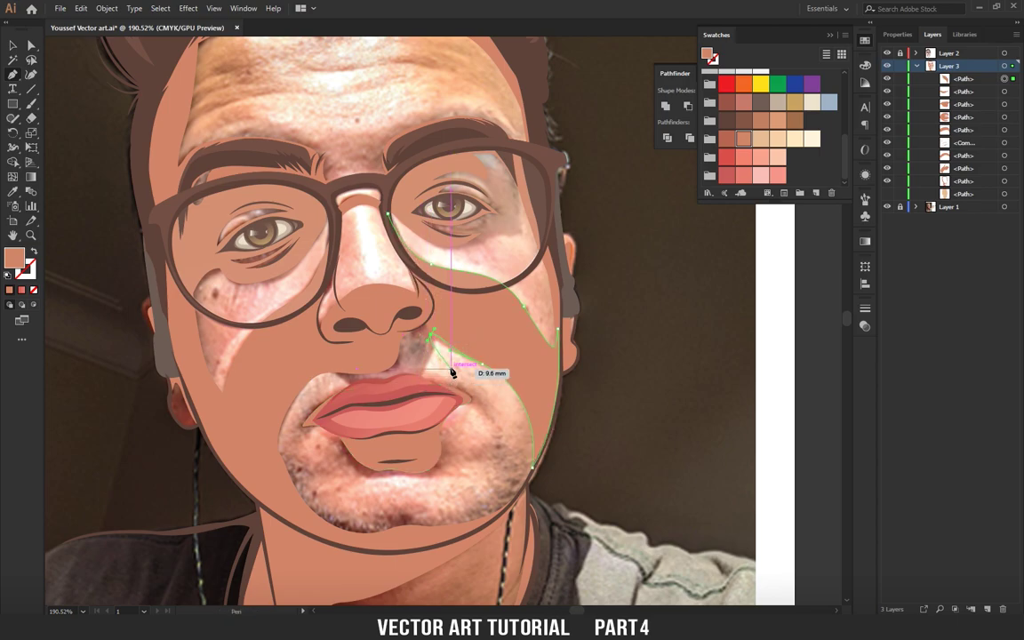
pyautogui.moveTo(451, 372); pyautogui.dragTo(413, 389)
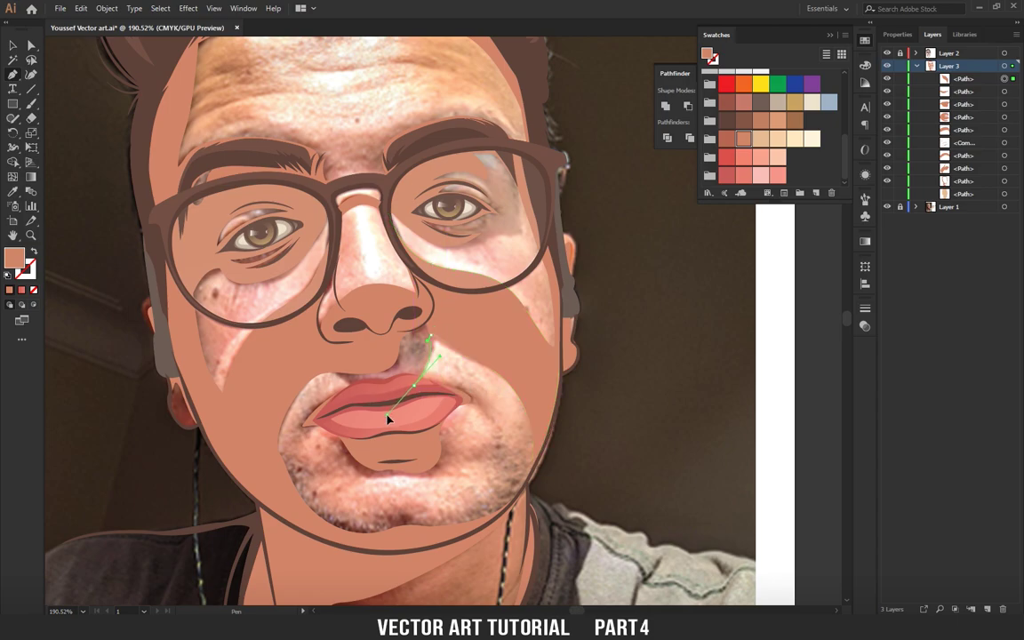
pyautogui.click(313, 363)
pyautogui.moveTo(382, 352)
pyautogui.mouseDown()
pyautogui.moveTo(423, 327)
pyautogui.moveTo(409, 274)
pyautogui.mouseUp()
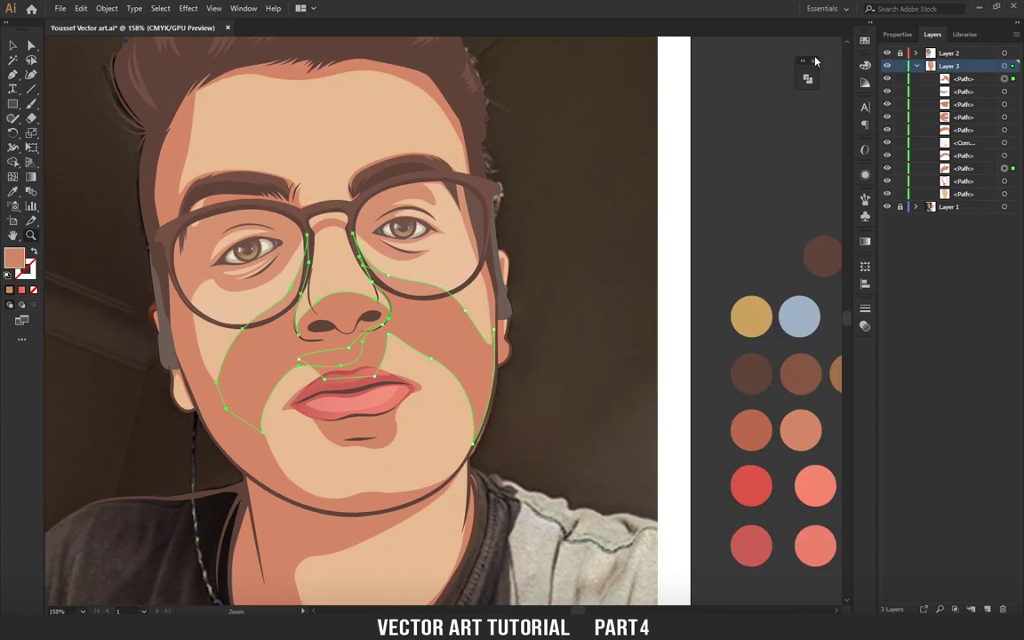
pyautogui.click(807, 80)
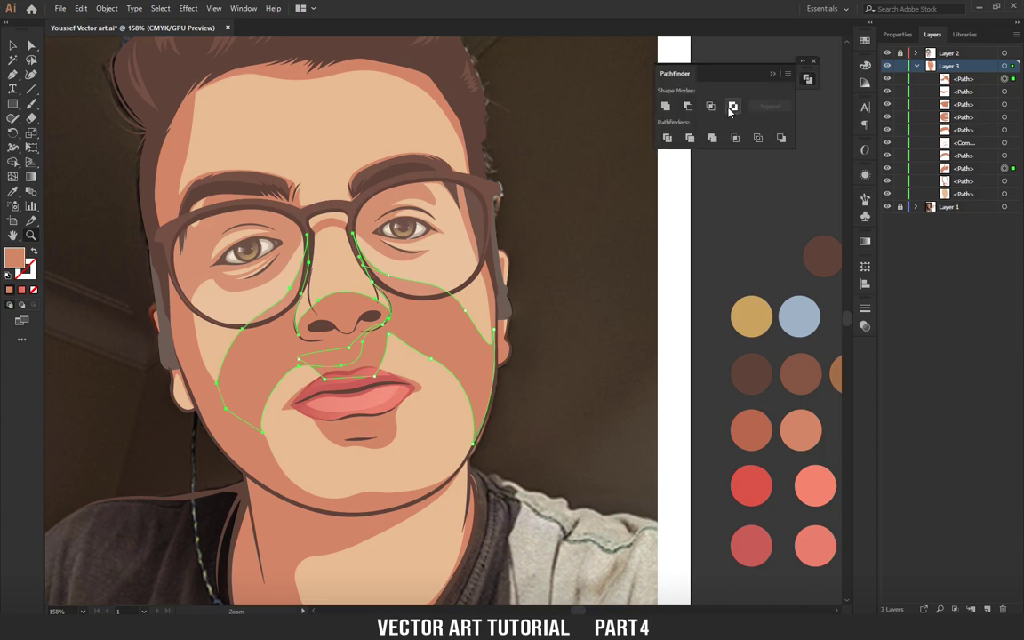
# Unite the cheek shading pieces with Pathfinder and pull the right cheek anchor lower.
pyautogui.click(666, 111)
pyautogui.keyDown('alt'); pyautogui.click(264, 309); pyautogui.keyUp('alt')
pyautogui.click(265, 309)
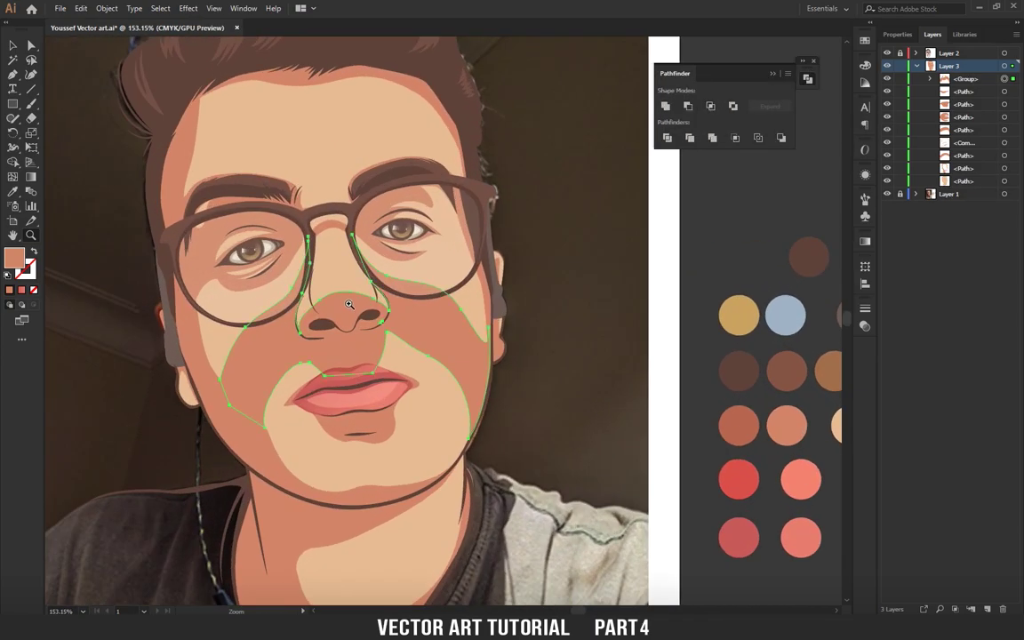
pyautogui.keyDown('alt'); pyautogui.click(264, 309); pyautogui.keyUp('alt')
pyautogui.moveTo(265, 308)
pyautogui.mouseDown()
pyautogui.moveTo(327, 471)
pyautogui.moveTo(428, 219)
pyautogui.mouseUp()
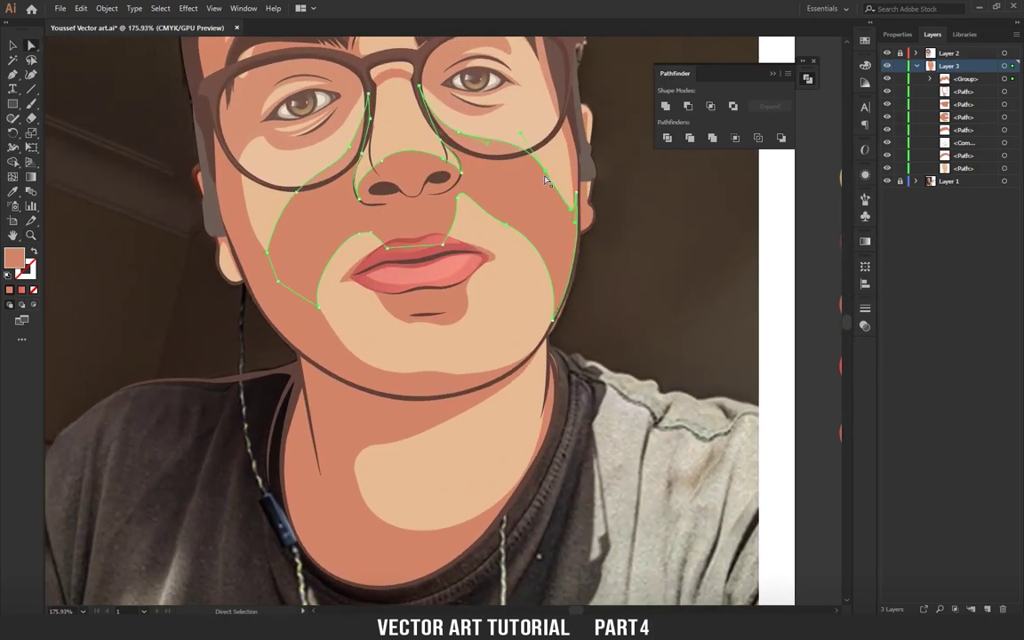
pyautogui.moveTo(544, 181)
pyautogui.mouseDown()
pyautogui.moveTo(475, 208)
pyautogui.moveTo(519, 222)
pyautogui.moveTo(347, 189)
pyautogui.moveTo(485, 213)
pyautogui.mouseUp()
# Apply a gradient fill to the merged cheek shape from the Gradient panel.
pyautogui.press('a')
pyautogui.press('z')
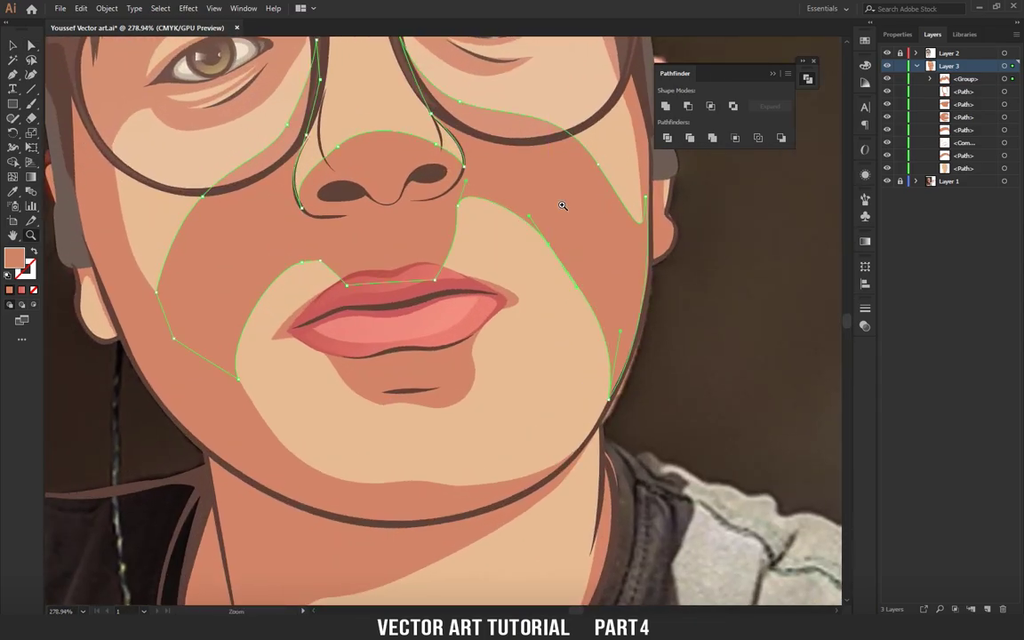
pyautogui.moveTo(534, 242)
pyautogui.mouseDown()
pyautogui.moveTo(252, 208)
pyautogui.moveTo(425, 296)
pyautogui.mouseUp()
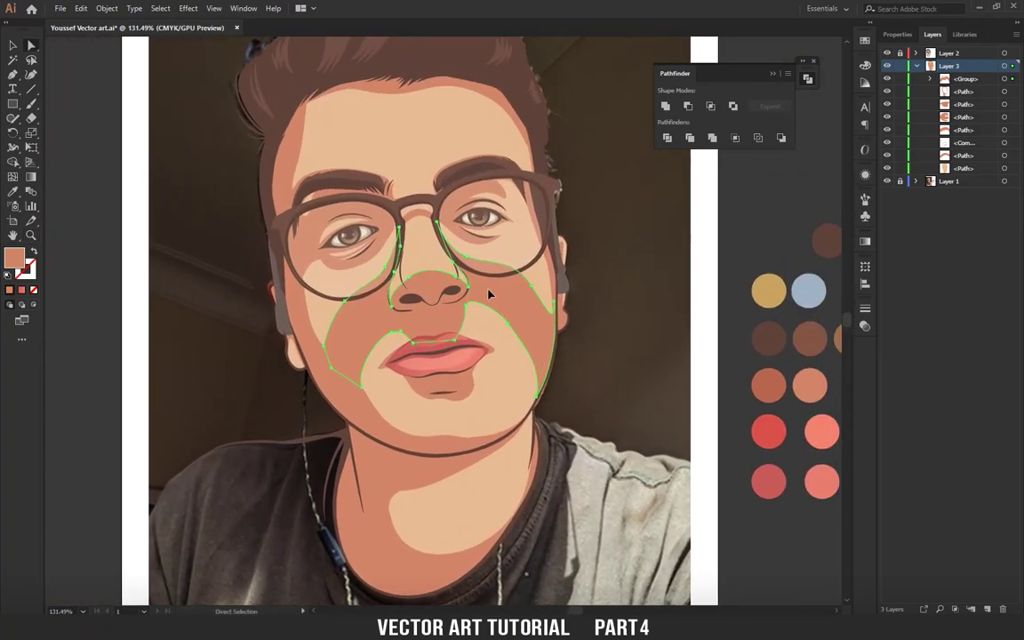
pyautogui.press('z')
pyautogui.moveTo(488, 294); pyautogui.dragTo(542, 295)
pyautogui.click(865, 241)
pyautogui.click(777, 337)
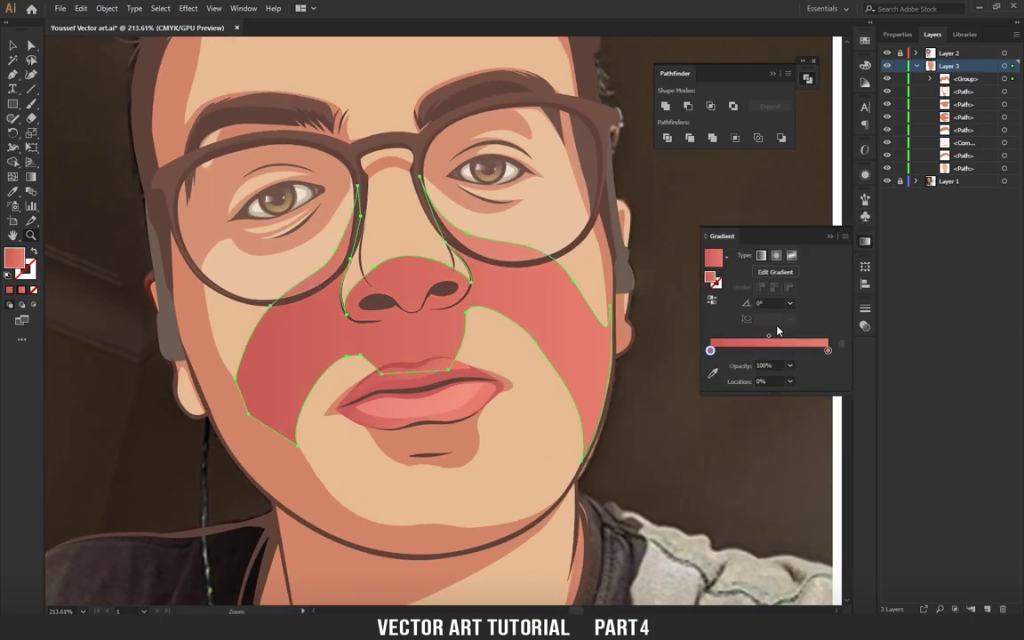
# Sample a mid skin tone and a light skin tone into the two gradient stops.
pyautogui.click(712, 372)
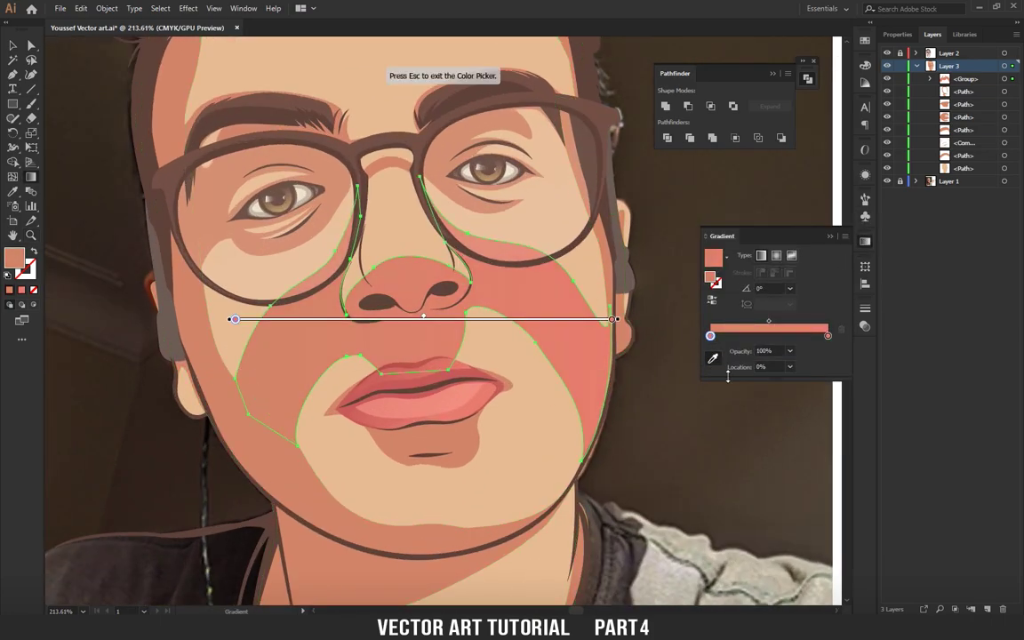
pyautogui.click(828, 336)
pyautogui.click(532, 381)
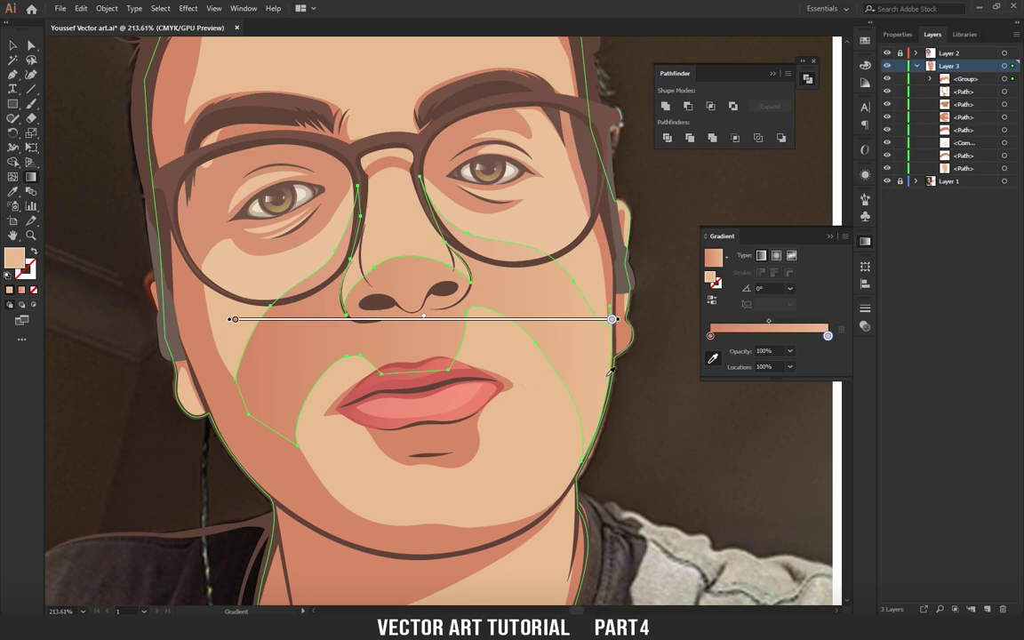
pyautogui.moveTo(514, 287)
pyautogui.mouseDown()
pyautogui.moveTo(212, 297)
pyautogui.moveTo(403, 381)
pyautogui.mouseUp()
pyautogui.moveTo(471, 316); pyautogui.dragTo(507, 317)
# Redraw the cheek gradient with the Gradient tool at a 3.3° angle.
pyautogui.press('g')
pyautogui.moveTo(329, 369); pyautogui.dragTo(483, 327)
pyautogui.moveTo(562, 327)
pyautogui.mouseDown()
pyautogui.moveTo(594, 336)
pyautogui.moveTo(331, 297)
pyautogui.moveTo(347, 343)
pyautogui.moveTo(508, 359)
pyautogui.moveTo(435, 350)
pyautogui.mouseUp()
pyautogui.press('z')
pyautogui.press('g')
pyautogui.moveTo(646, 331)
pyautogui.mouseDown()
pyautogui.moveTo(648, 342)
pyautogui.moveTo(435, 232)
pyautogui.mouseUp()
pyautogui.press('z')
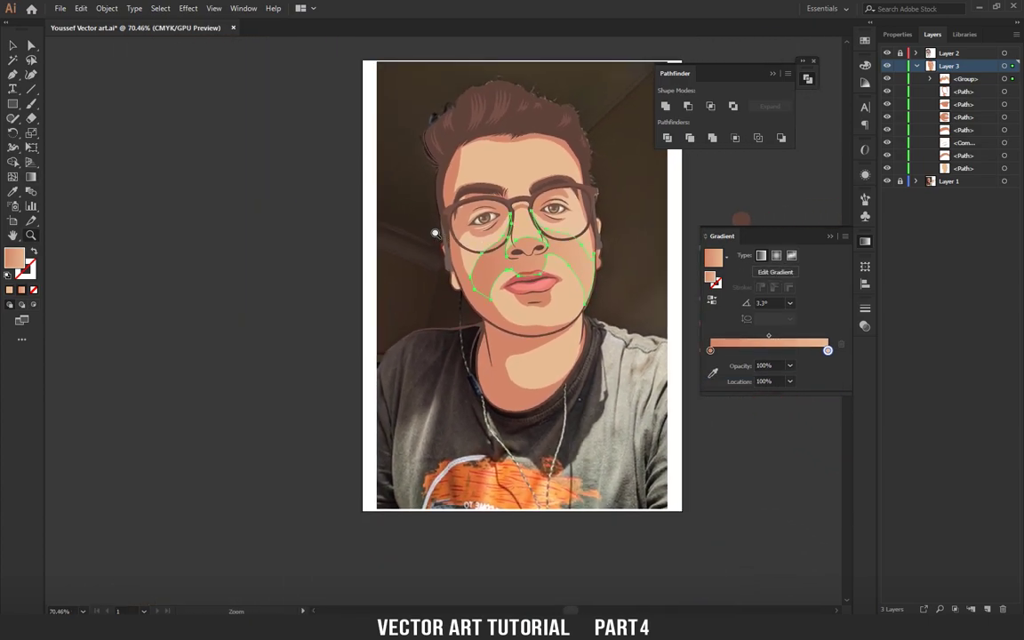
pyautogui.moveTo(522, 143)
pyautogui.mouseDown()
pyautogui.moveTo(622, 147)
pyautogui.moveTo(569, 147)
pyautogui.mouseUp()
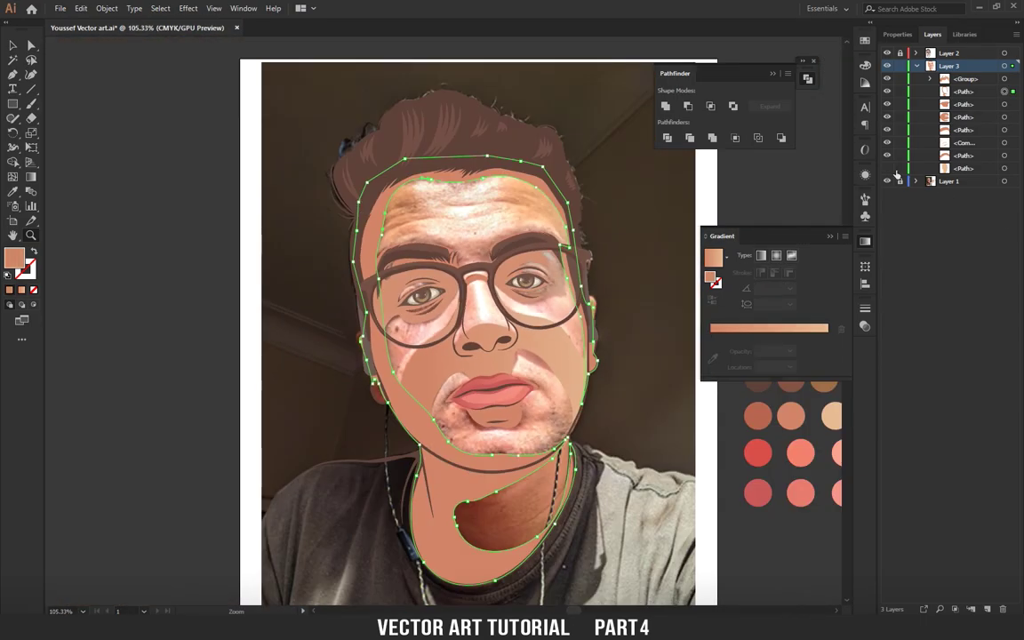
pyautogui.moveTo(471, 240)
pyautogui.mouseDown()
pyautogui.moveTo(312, 261)
pyautogui.moveTo(400, 289)
pyautogui.moveTo(542, 198)
pyautogui.mouseUp()
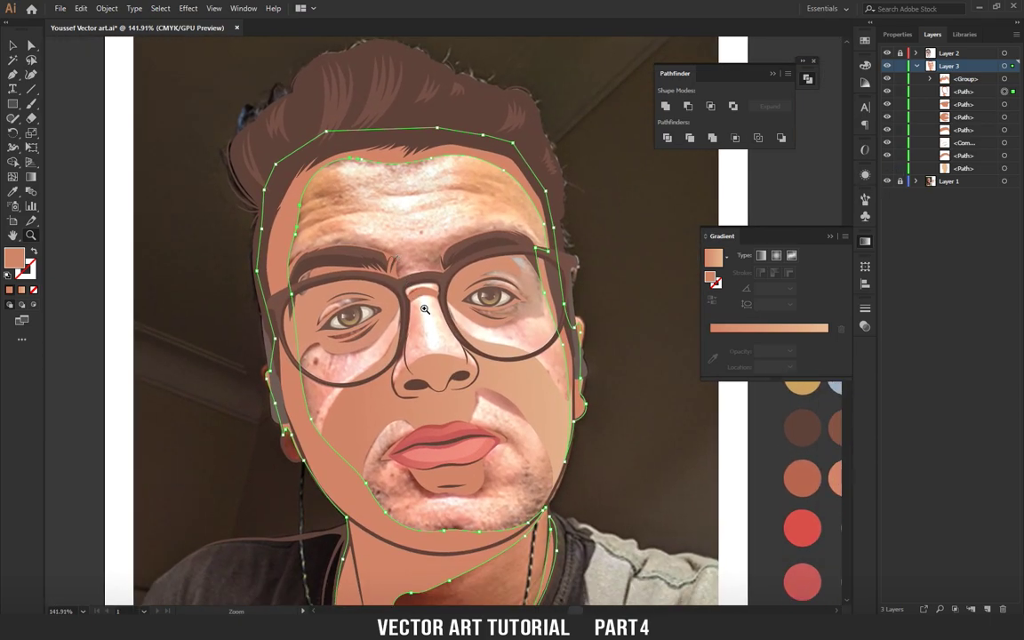
# Trace a forehead shading shape down the temple and around the eye, with fill set to none.
pyautogui.click(545, 217)
pyautogui.click(523, 167)
pyautogui.click(500, 160)
pyautogui.click(449, 145)
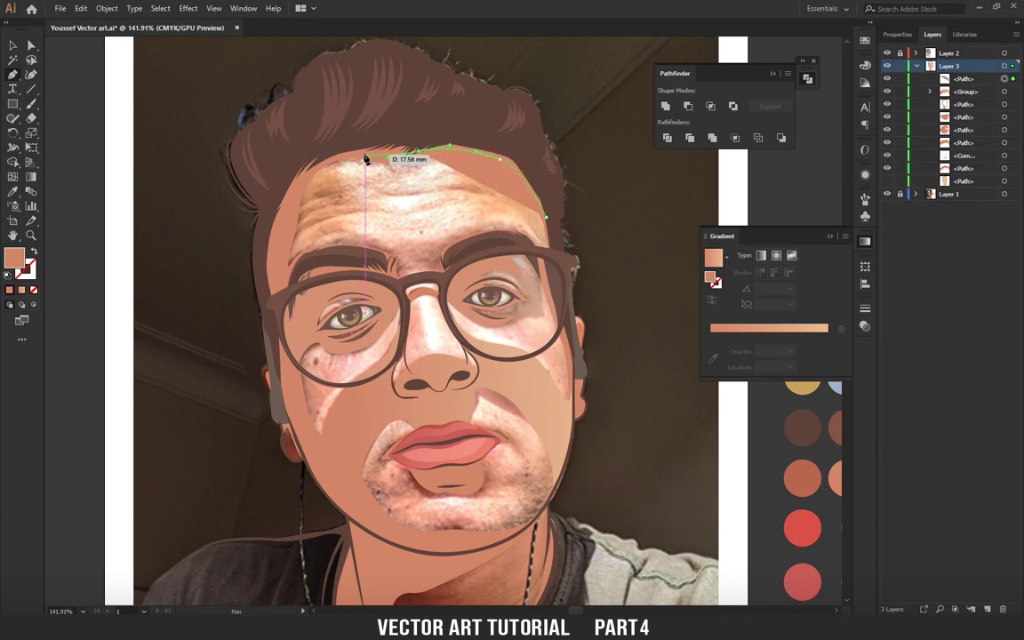
pyautogui.moveTo(299, 188)
pyautogui.mouseDown()
pyautogui.moveTo(287, 194)
pyautogui.moveTo(284, 295)
pyautogui.mouseUp()
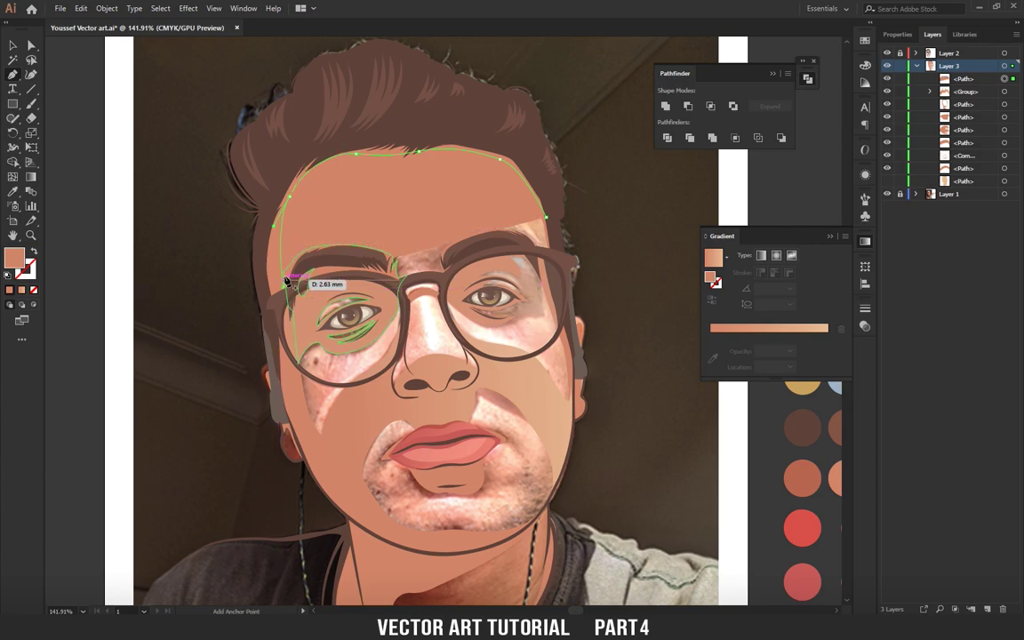
pyautogui.hotkey('shift', 'x')
pyautogui.moveTo(355, 253)
pyautogui.mouseDown()
pyautogui.moveTo(387, 261)
pyautogui.moveTo(402, 305)
pyautogui.mouseUp()
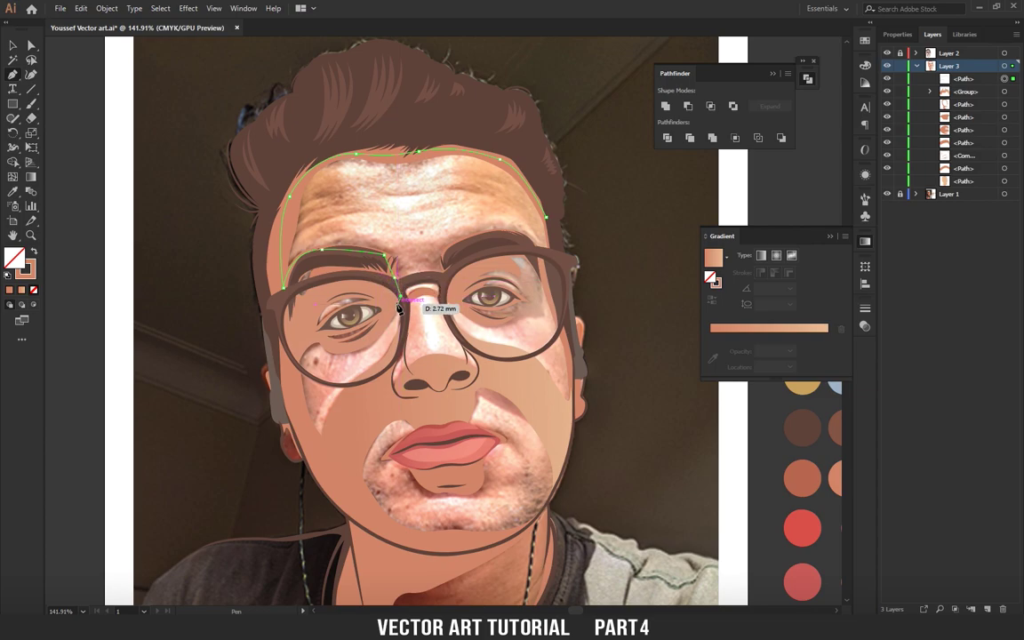
pyautogui.moveTo(398, 308); pyautogui.dragTo(340, 350)
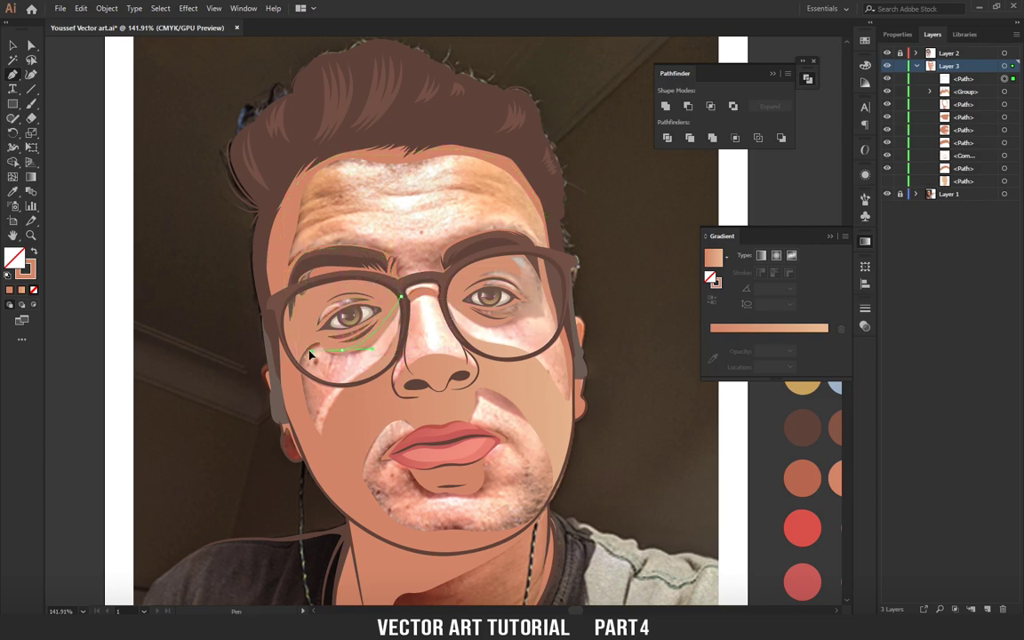
pyautogui.click(389, 311)
# Trace a small closed shading patch below the eye.
pyautogui.moveTo(389, 307)
pyautogui.mouseDown()
pyautogui.moveTo(334, 294)
pyautogui.moveTo(308, 332)
pyautogui.mouseUp()
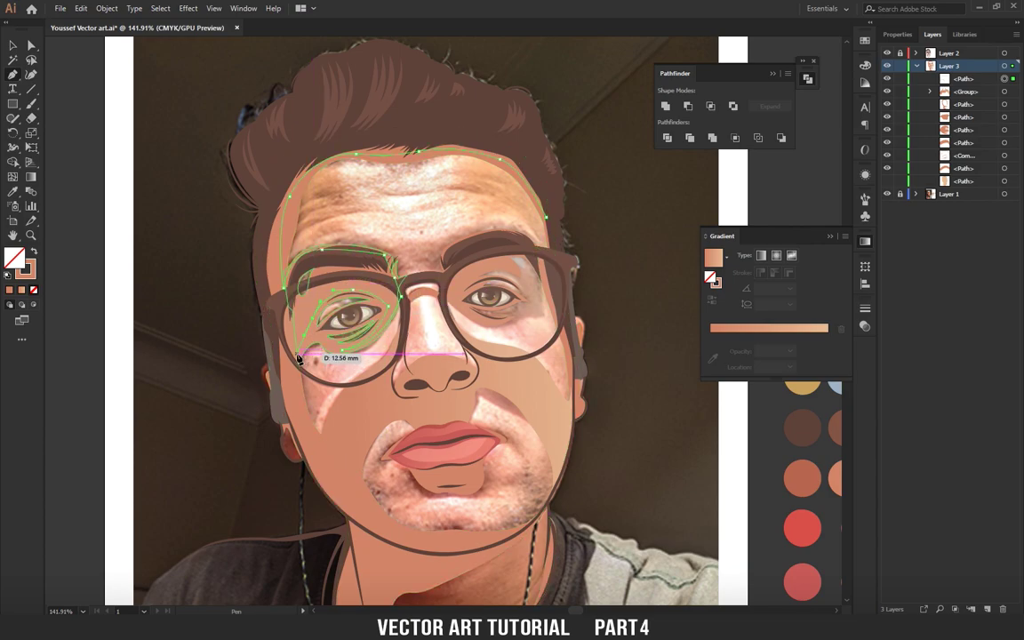
pyautogui.click(280, 329)
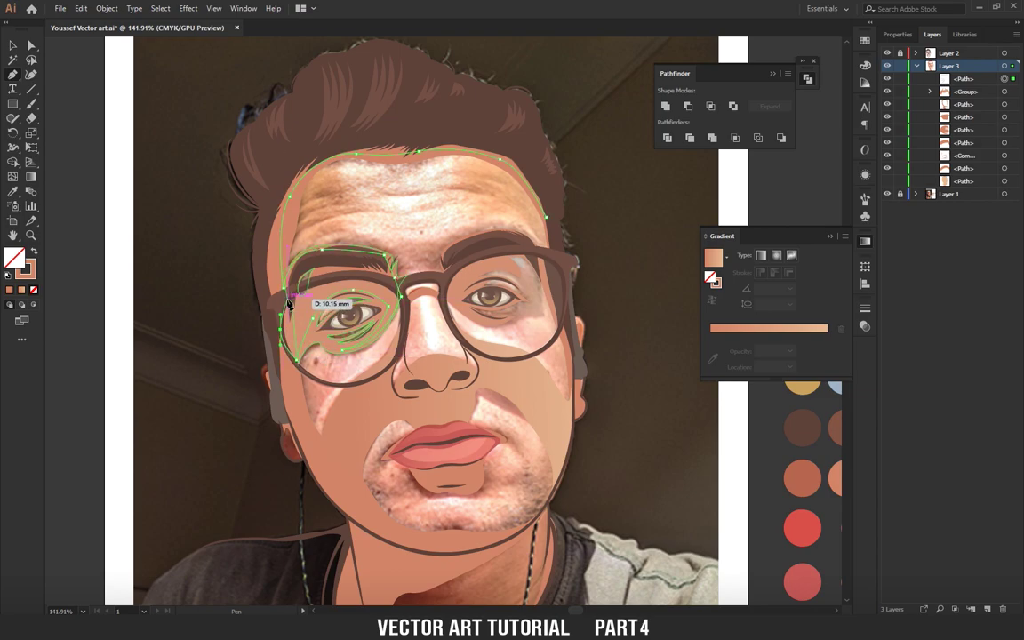
pyautogui.click(270, 308)
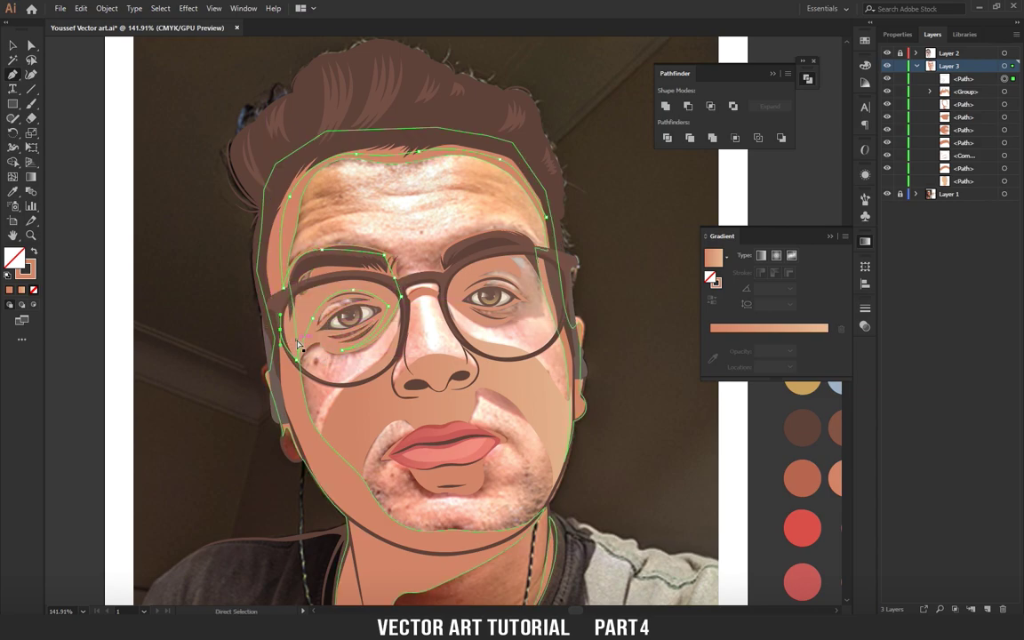
# Trace a path along the chin and jawline, undoing misplaced lower anchors.
pyautogui.moveTo(316, 451); pyautogui.dragTo(307, 402)
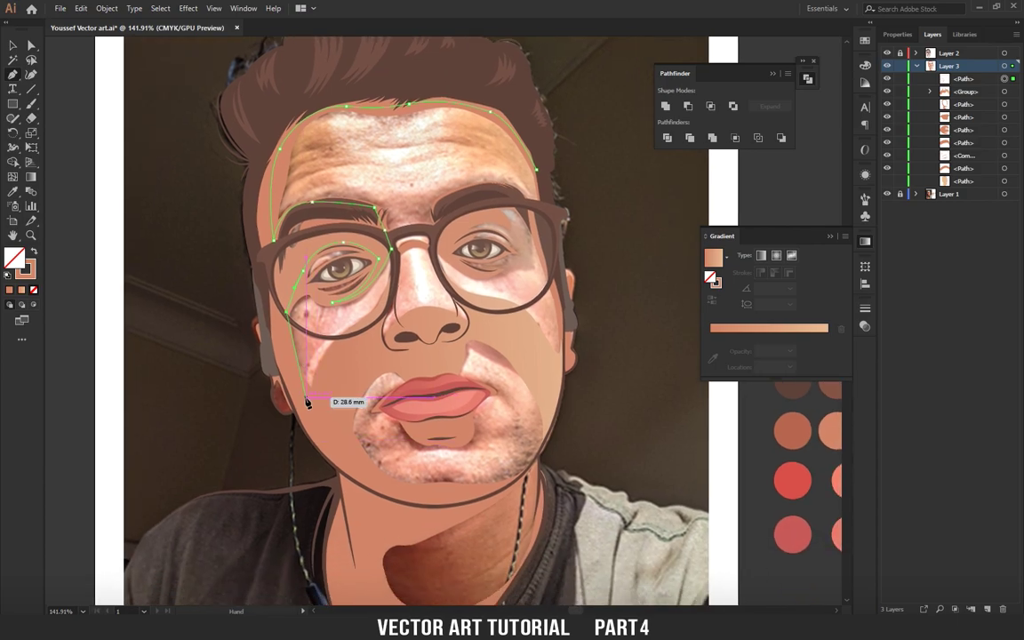
pyautogui.hotkey('ctrl', 'z')
pyautogui.hotkey('ctrl', 'z')
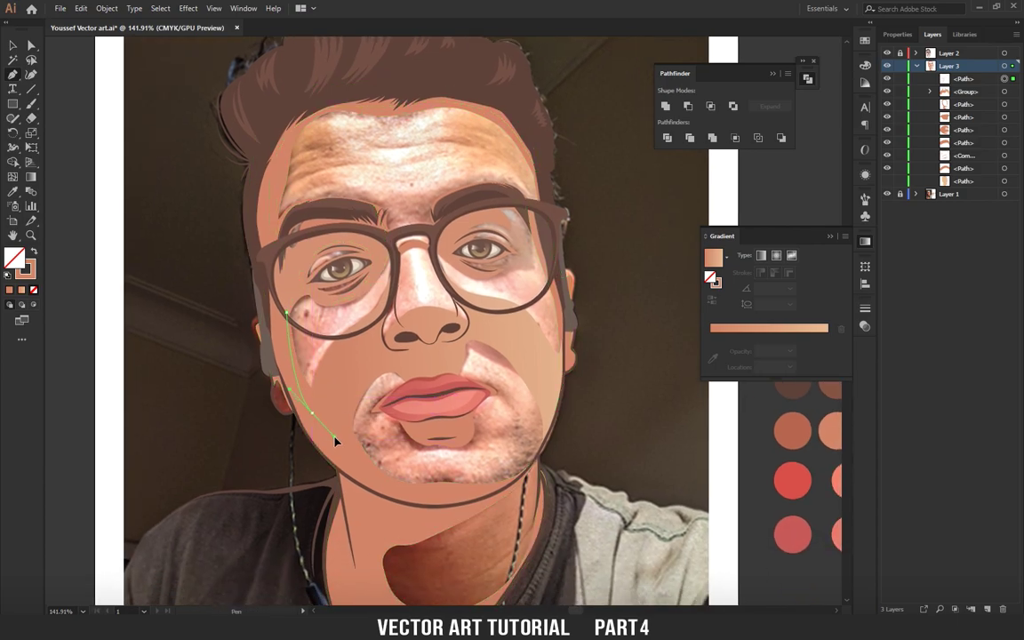
pyautogui.click(341, 442)
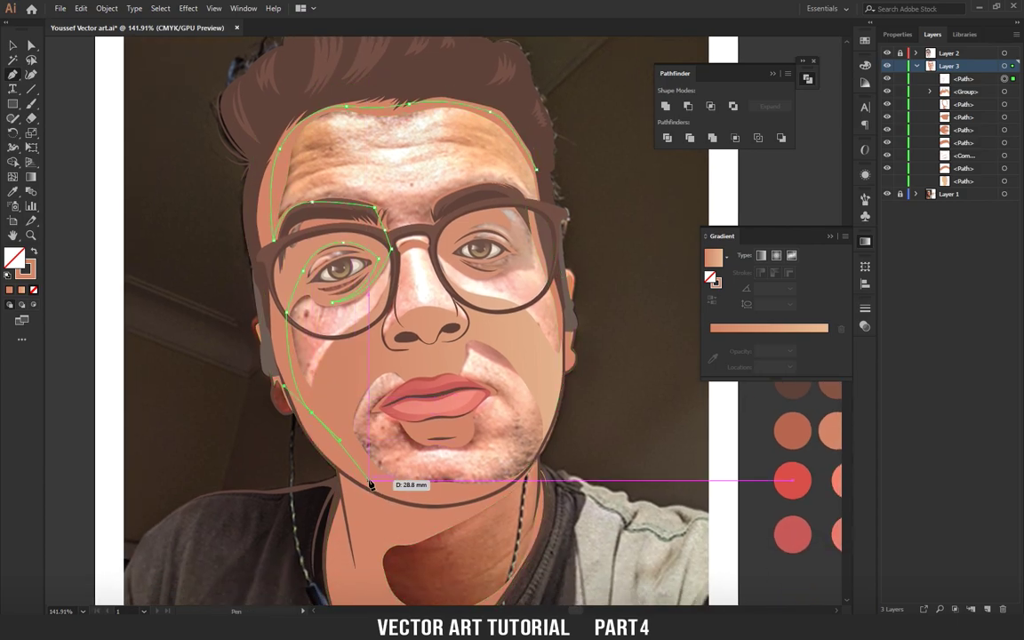
pyautogui.click(385, 495)
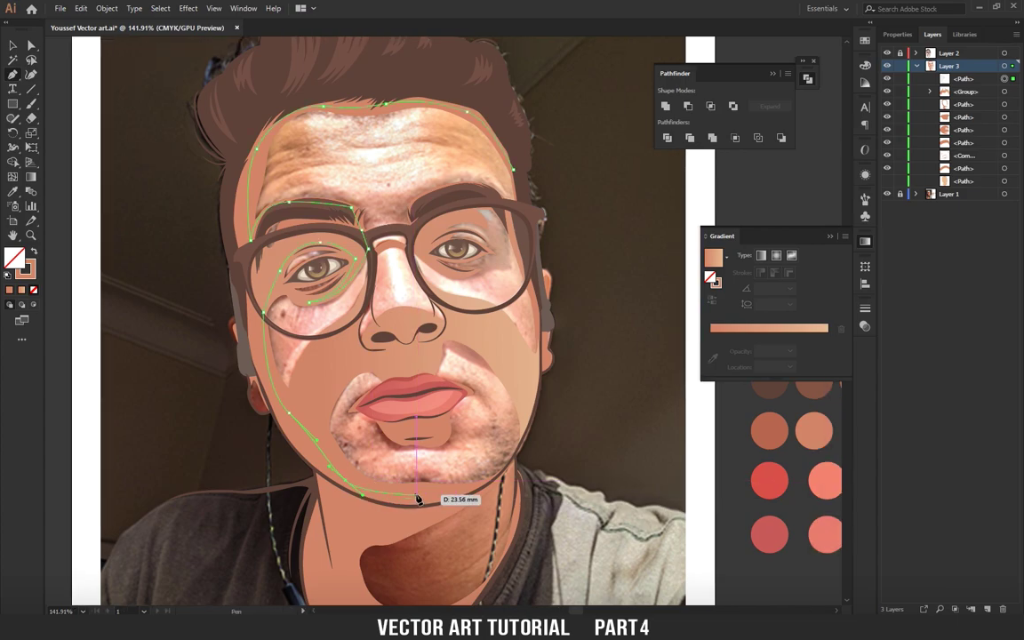
pyautogui.click(416, 491)
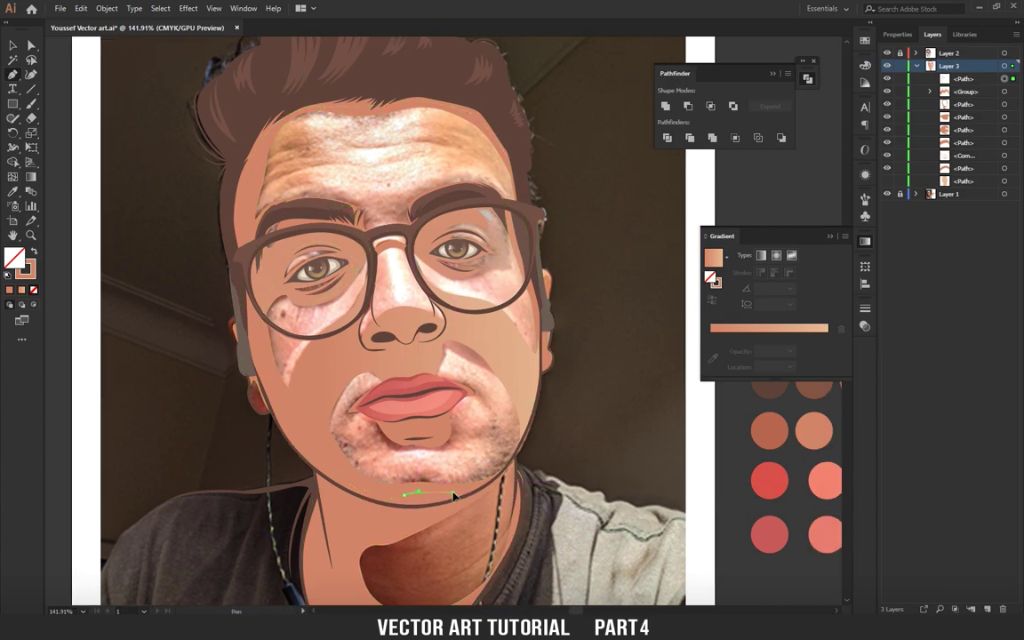
pyautogui.click(495, 475)
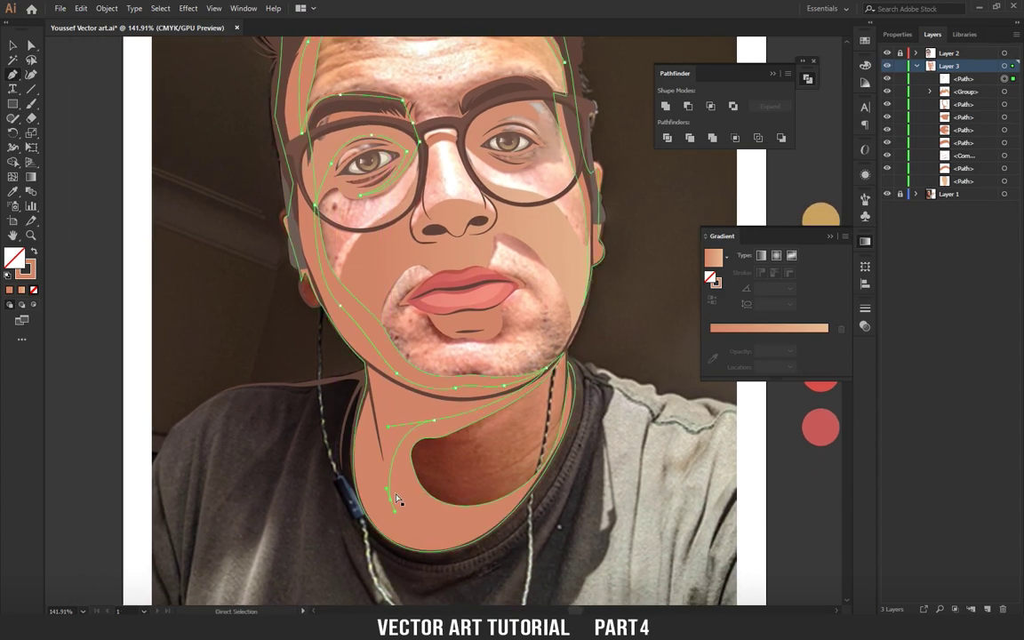
# Carry the shadow outline from the collar up the neck's left edge to the ear.
pyautogui.moveTo(465, 544); pyautogui.dragTo(477, 550)
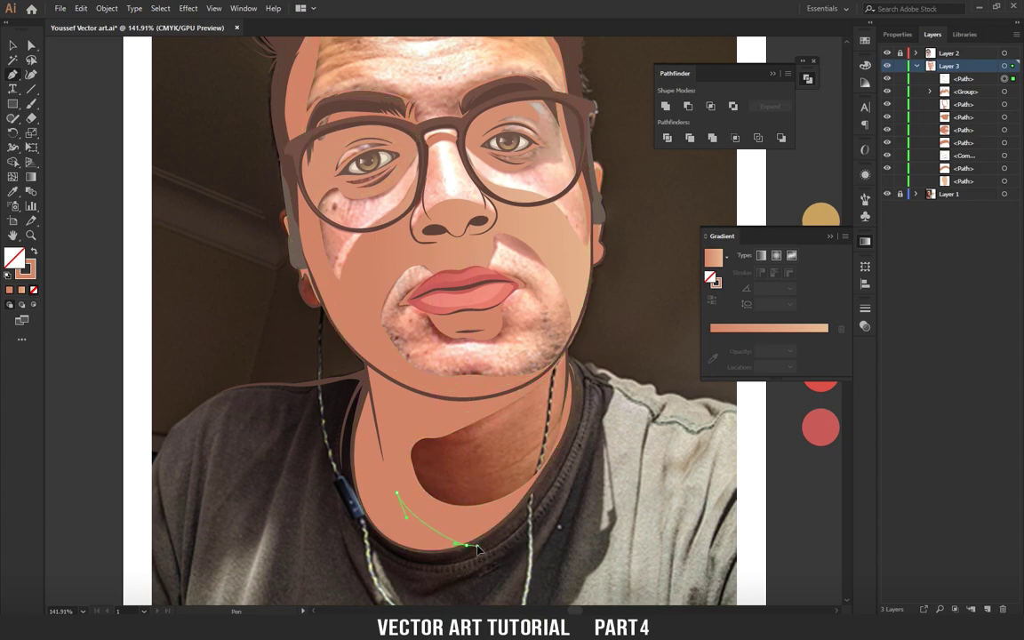
pyautogui.moveTo(361, 512); pyautogui.dragTo(356, 494)
pyautogui.click(368, 381)
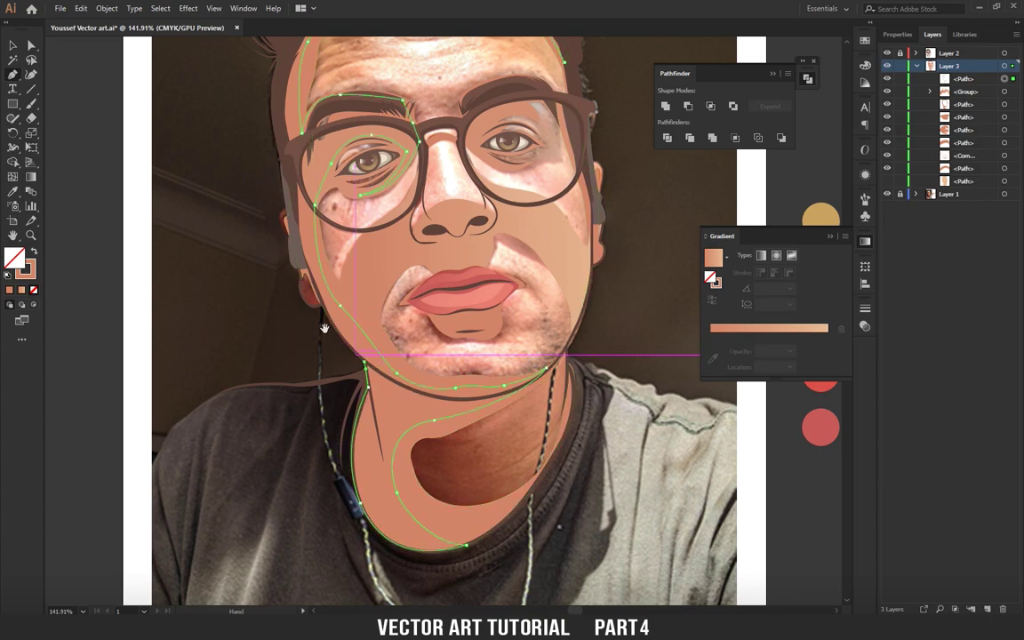
pyautogui.scroll(2, 368, 381)
pyautogui.moveTo(344, 374); pyautogui.dragTo(281, 480)
pyautogui.click(300, 304)
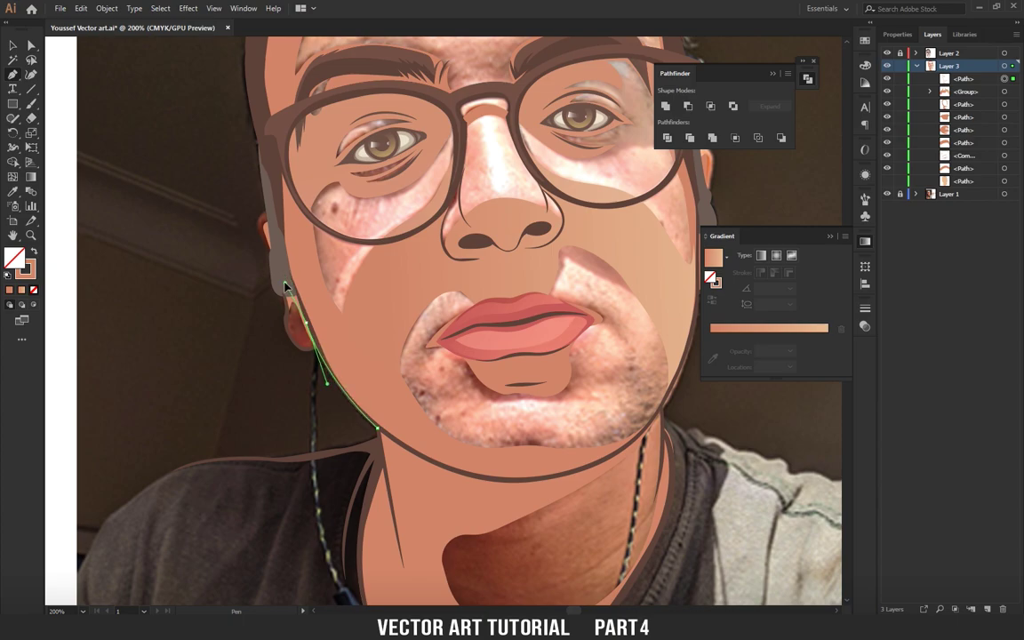
# Continue the outline up the left cheek, over the hairline and down to the right temple.
pyautogui.moveTo(271, 214)
pyautogui.mouseDown()
pyautogui.moveTo(325, 280)
pyautogui.moveTo(338, 358)
pyautogui.mouseUp()
pyautogui.click(339, 303)
pyautogui.moveTo(356, 88); pyautogui.dragTo(333, 206)
pyautogui.click(343, 110)
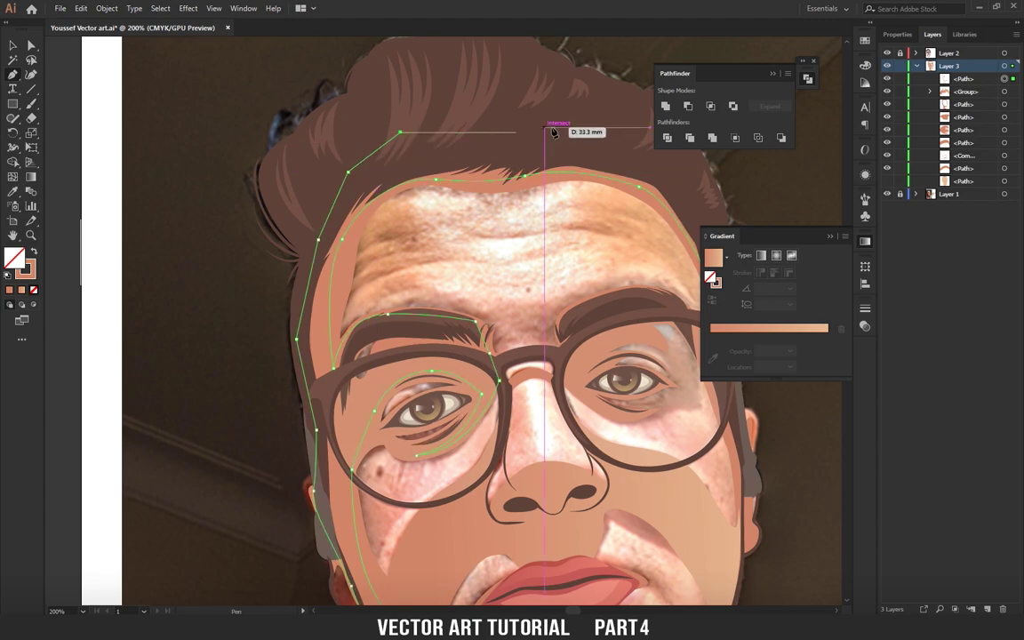
pyautogui.moveTo(560, 97); pyautogui.dragTo(457, 165)
pyautogui.click(521, 163)
pyautogui.click(563, 216)
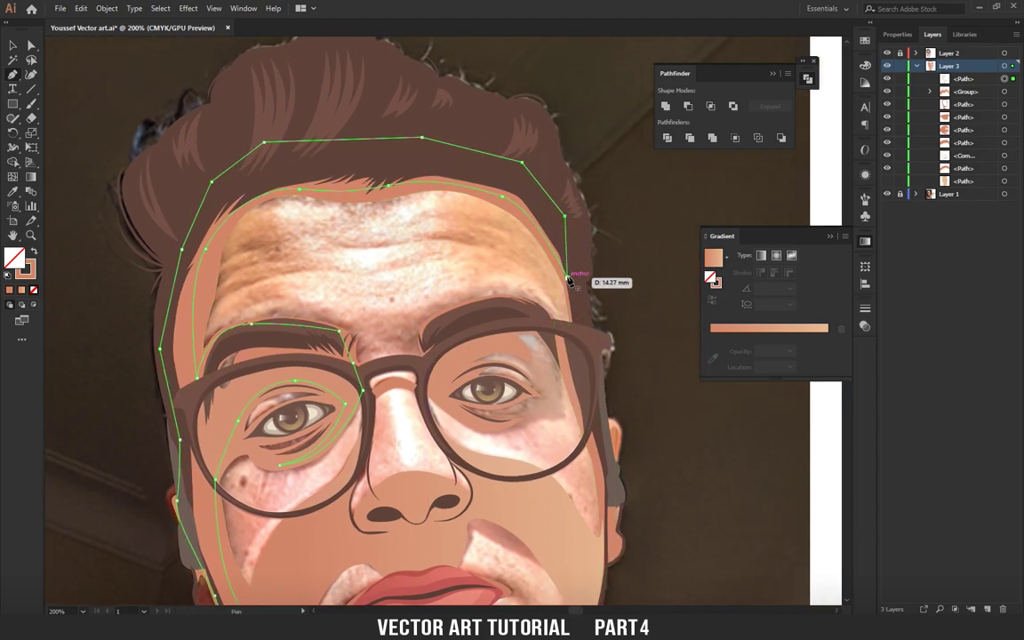
pyautogui.scroll(-2, 576, 283)
pyautogui.scroll(-5, 492, 328)
pyautogui.hscroll(2, 492, 328)
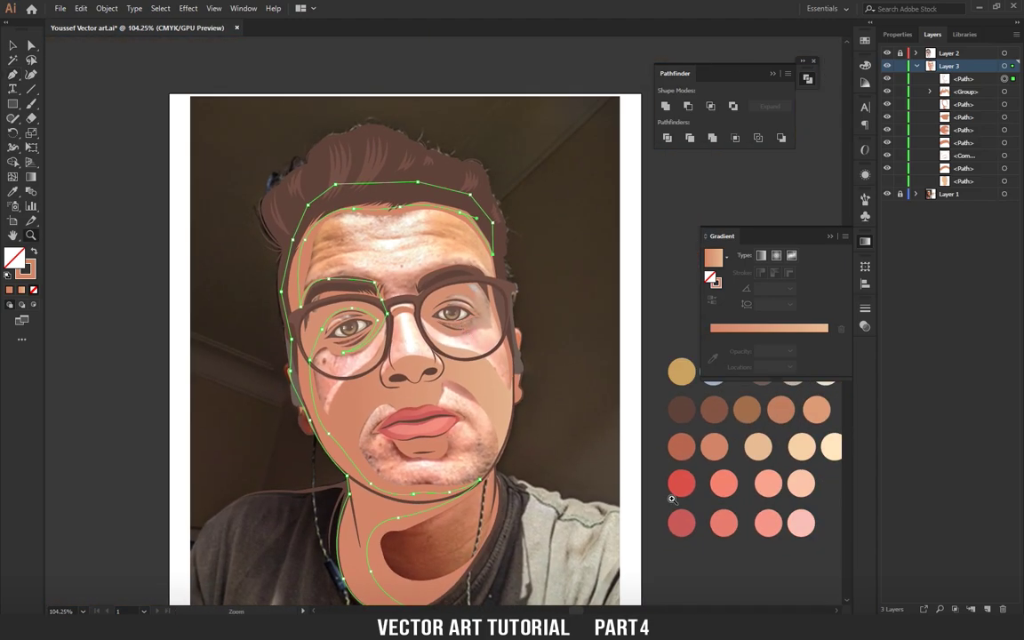
# Fill the left face shadow path with the reddish-brown swatch.
pyautogui.click(685, 445)
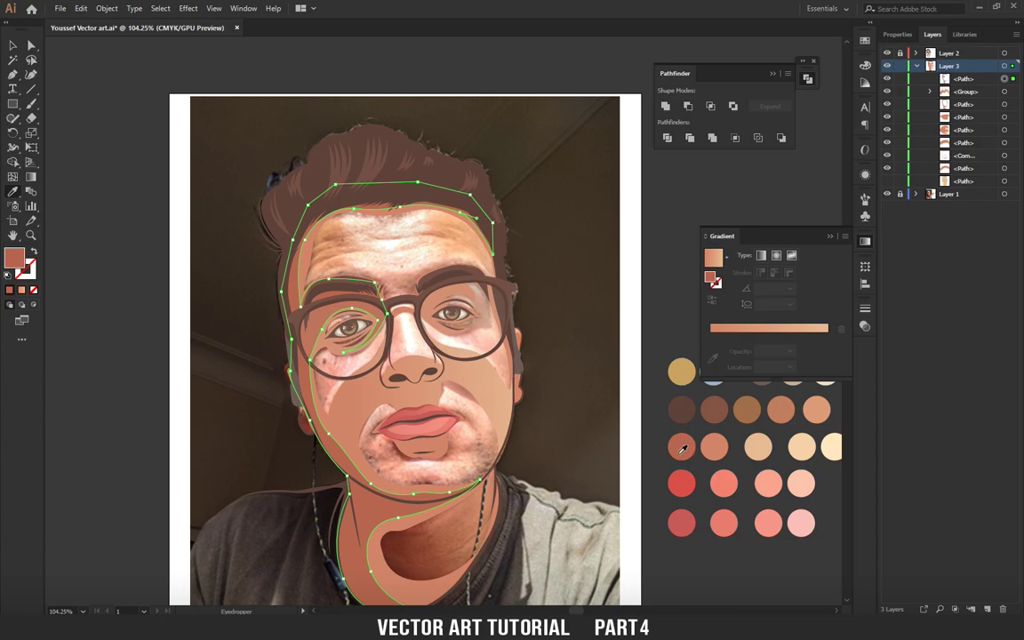
pyautogui.hscroll(2, 683, 449)
pyautogui.scroll(-3, 357, 307)
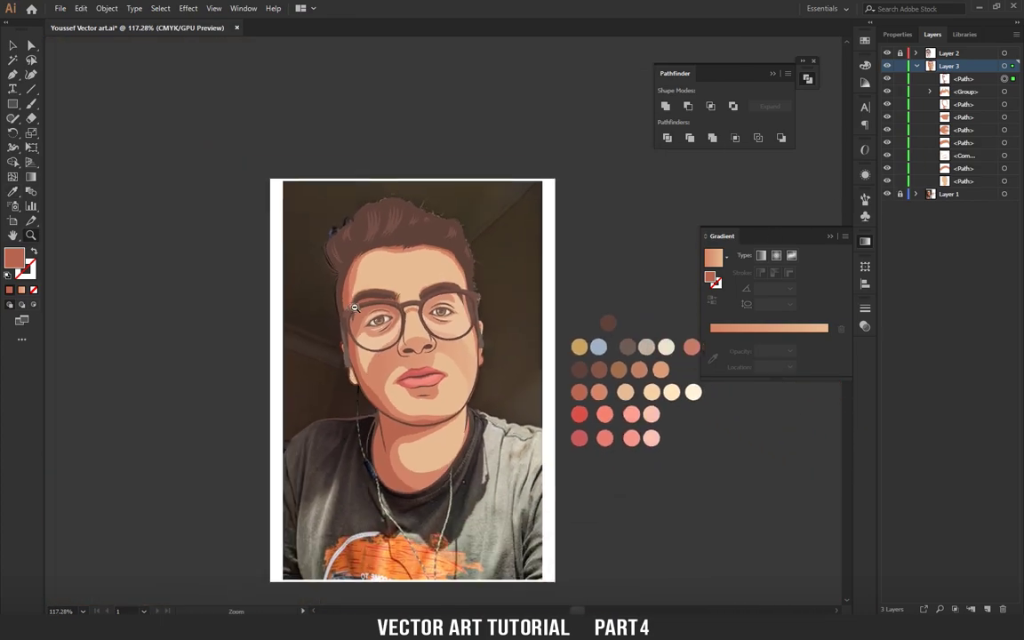
pyautogui.scroll(2, 355, 329)
pyautogui.scroll(-3, 354, 350)
pyautogui.scroll(1, 354, 351)
pyautogui.scroll(-1, 354, 350)
pyautogui.scroll(4, 356, 347)
pyautogui.scroll(1, 214, 364)
pyautogui.scroll(-3, 213, 364)
pyautogui.scroll(3, 248, 347)
pyautogui.scroll(2, 284, 326)
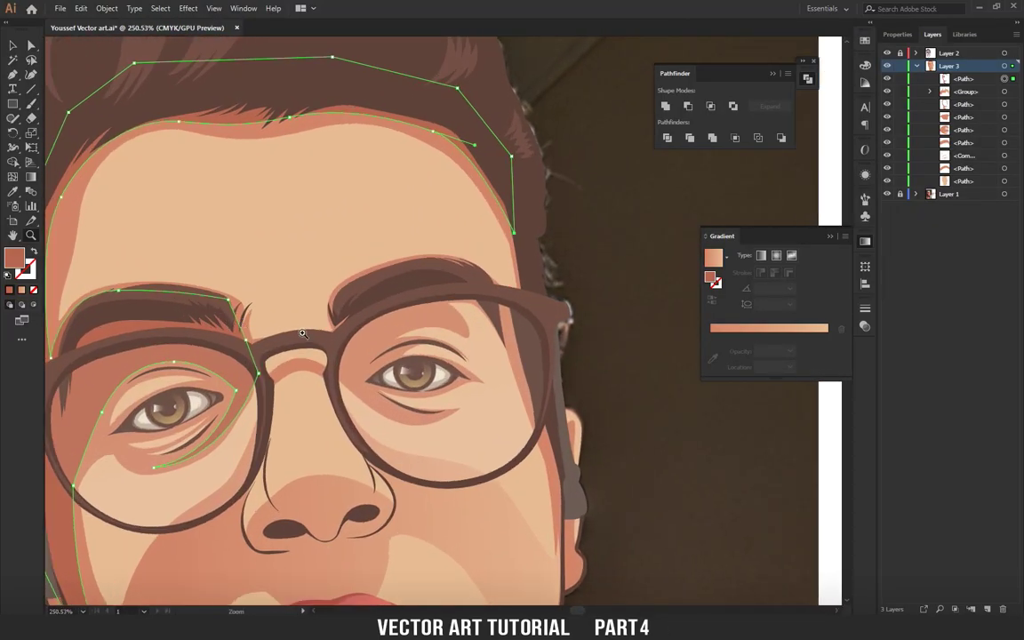
# Trace a shadow outline over the right eyebrow and down the side of the face, with no fill.
pyautogui.moveTo(334, 330); pyautogui.dragTo(344, 301)
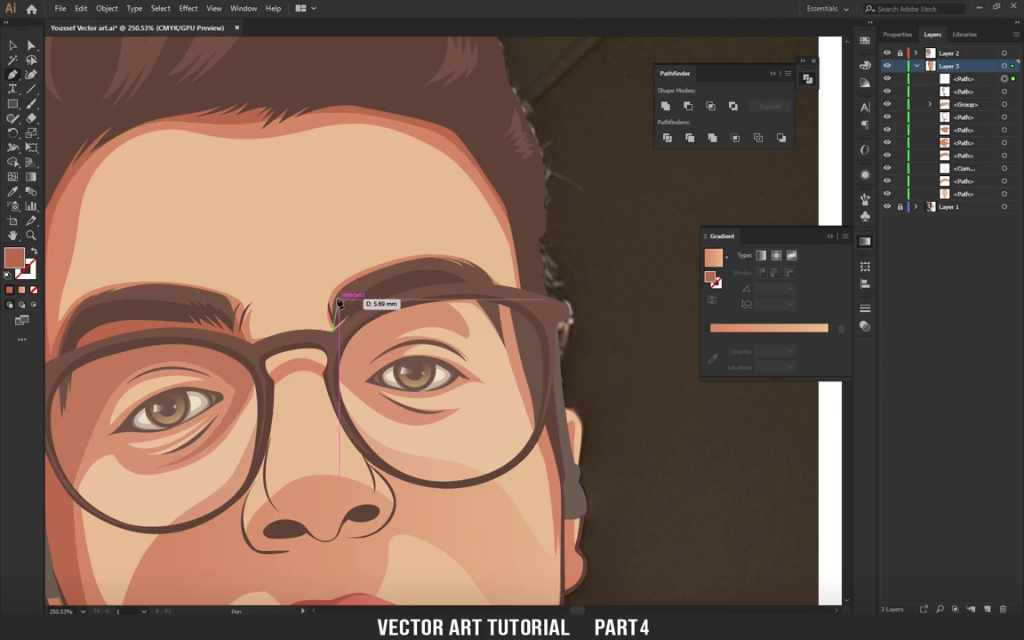
pyautogui.click(380, 267)
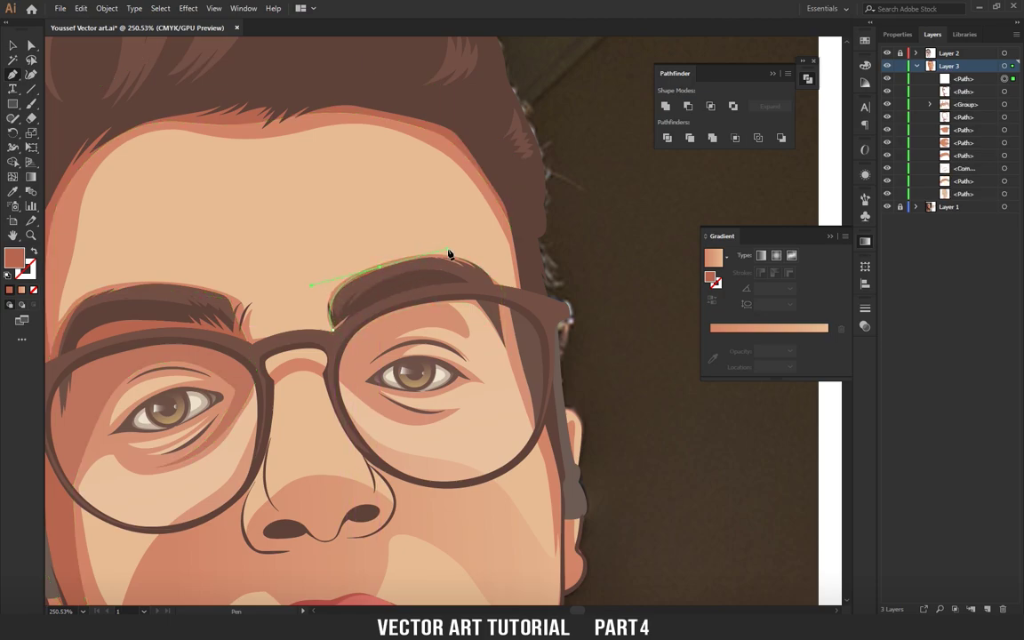
pyautogui.moveTo(470, 275); pyautogui.dragTo(497, 294)
pyautogui.click(498, 300)
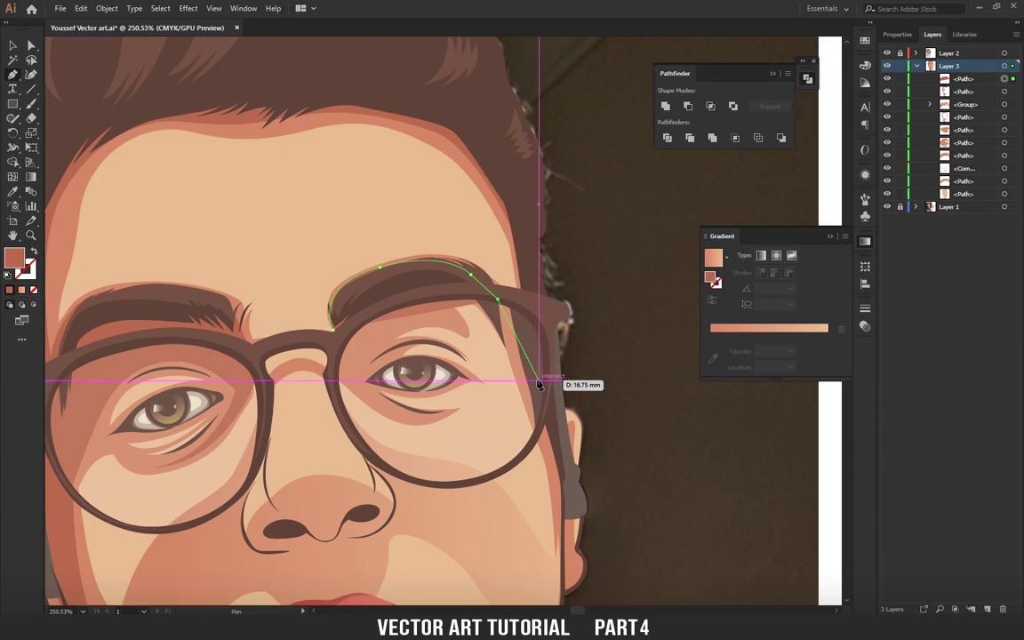
pyautogui.click(509, 303)
pyautogui.click(543, 389)
pyautogui.click(560, 462)
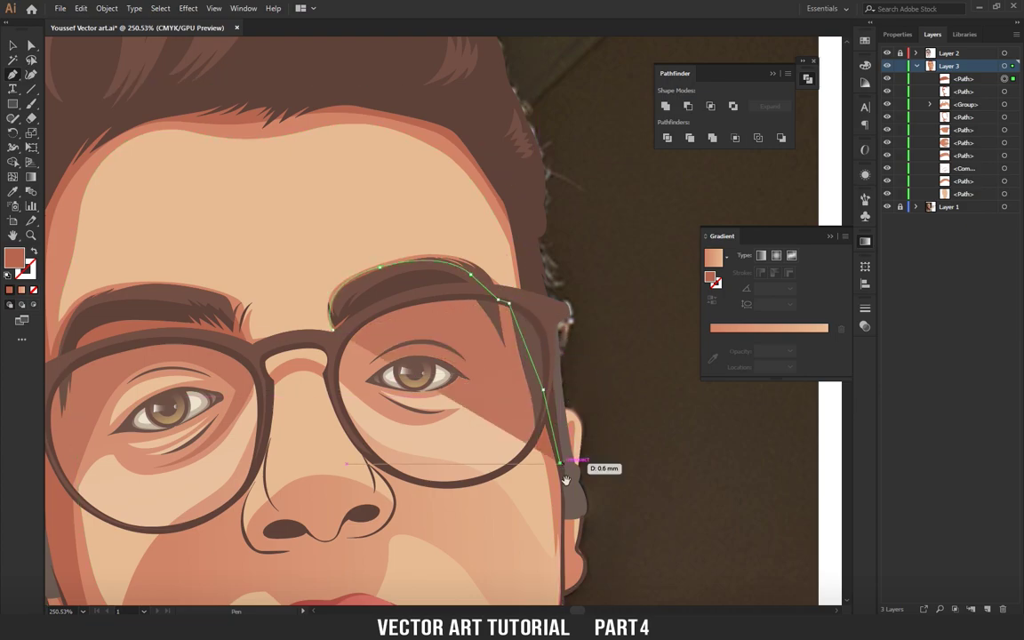
pyautogui.moveTo(566, 480); pyautogui.dragTo(496, 318)
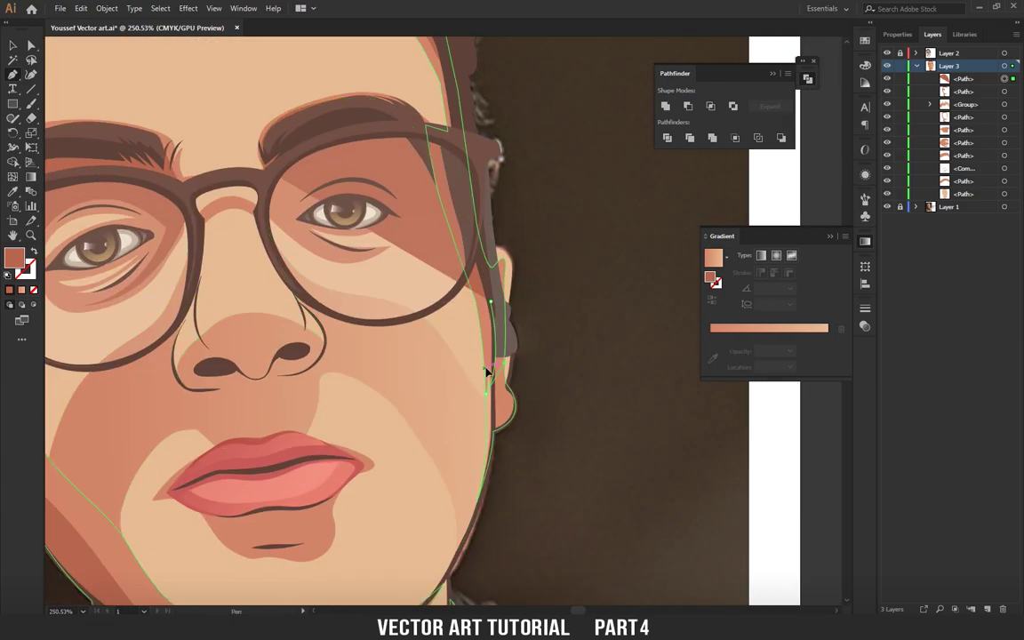
pyautogui.scroll(3, 485, 373)
pyautogui.hotkey('shift', 'x')
# Curve the outline back under the eyebrow and around the right eye to close the shadow.
pyautogui.moveTo(473, 329); pyautogui.dragTo(468, 285)
pyautogui.moveTo(446, 247); pyautogui.dragTo(368, 244)
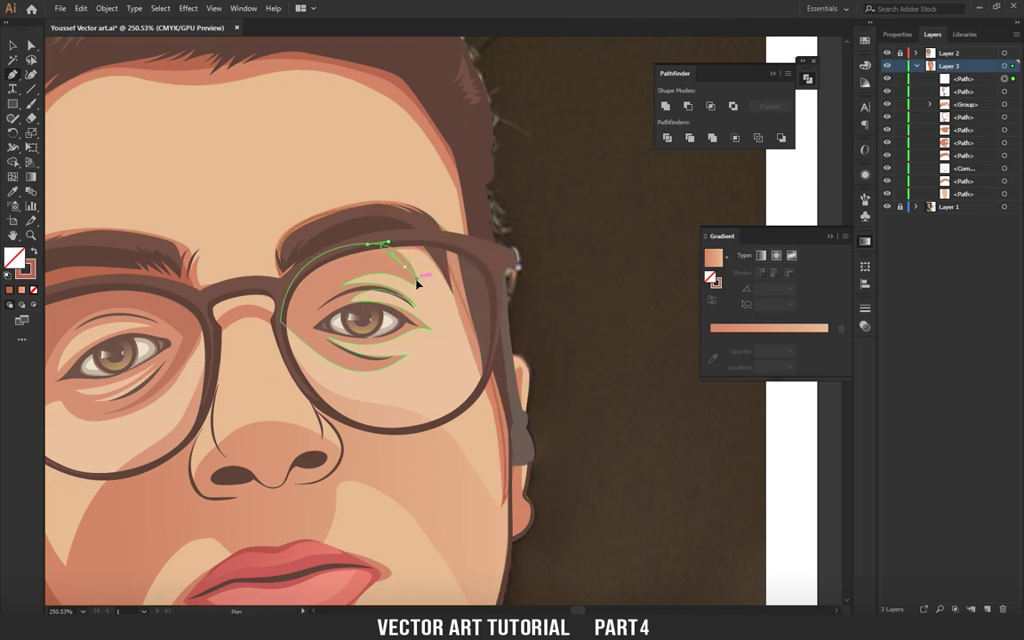
pyautogui.moveTo(417, 281); pyautogui.dragTo(356, 274)
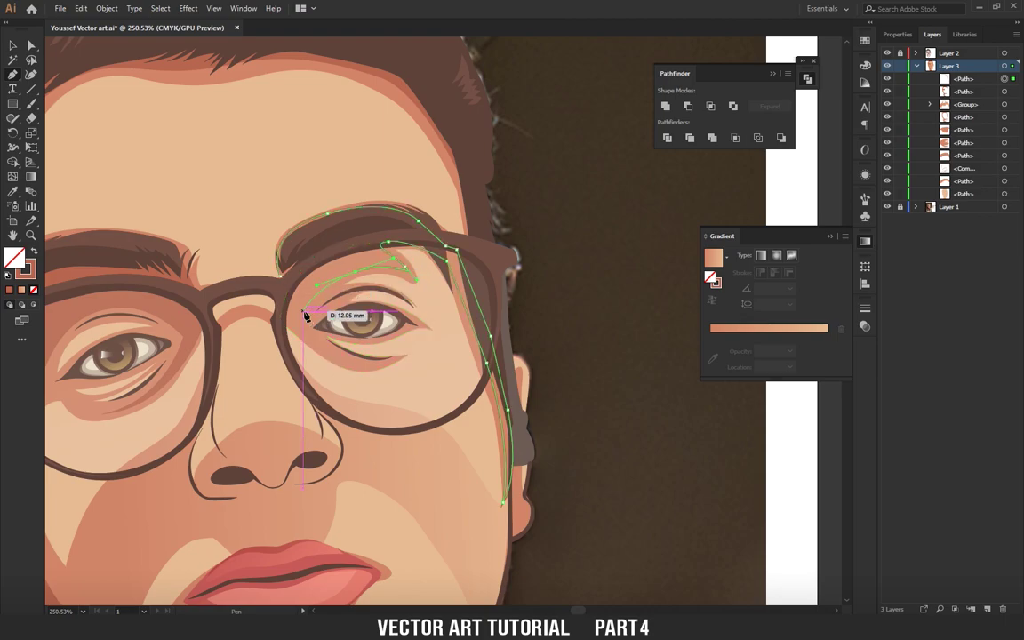
pyautogui.moveTo(305, 317); pyautogui.dragTo(311, 327)
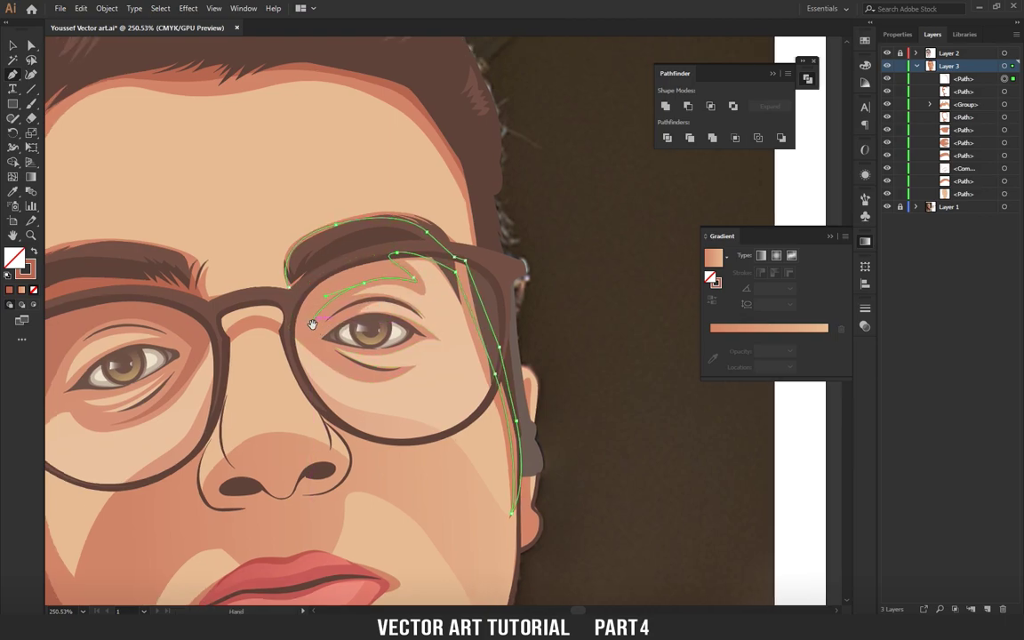
pyautogui.keyDown('ctrl'); pyautogui.click(312, 324); pyautogui.keyUp('ctrl')
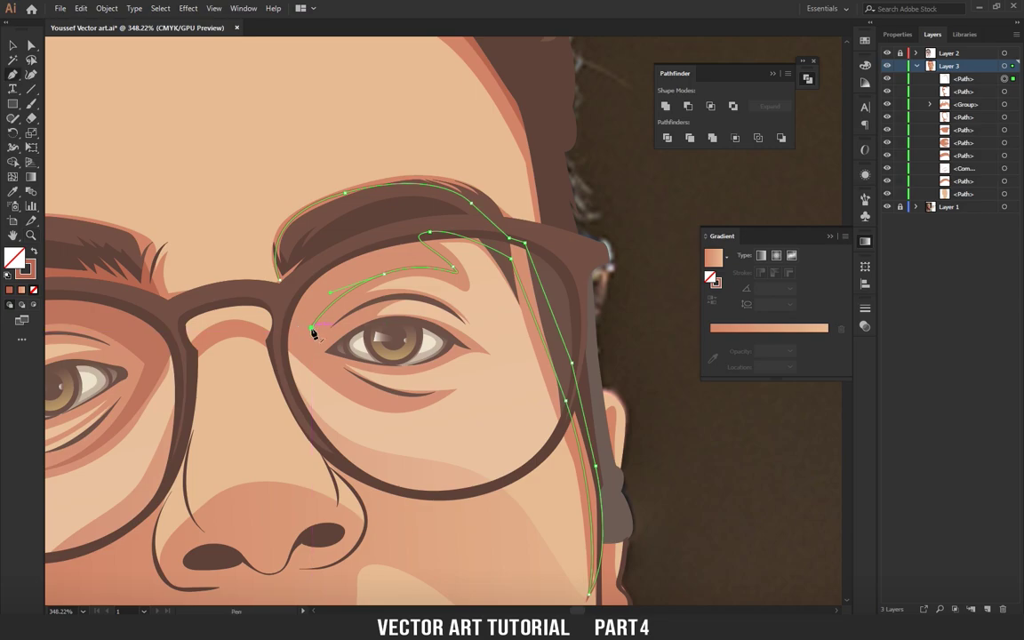
pyautogui.moveTo(331, 324)
pyautogui.mouseDown()
pyautogui.moveTo(336, 312)
pyautogui.moveTo(317, 347)
pyautogui.moveTo(340, 317)
pyautogui.mouseUp()
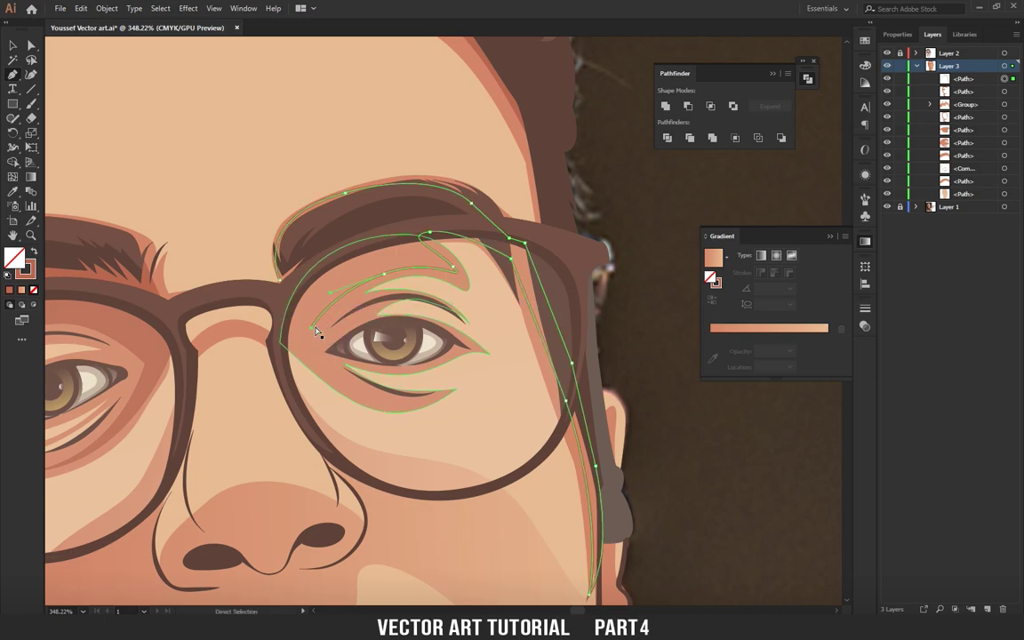
pyautogui.moveTo(316, 331); pyautogui.dragTo(311, 351)
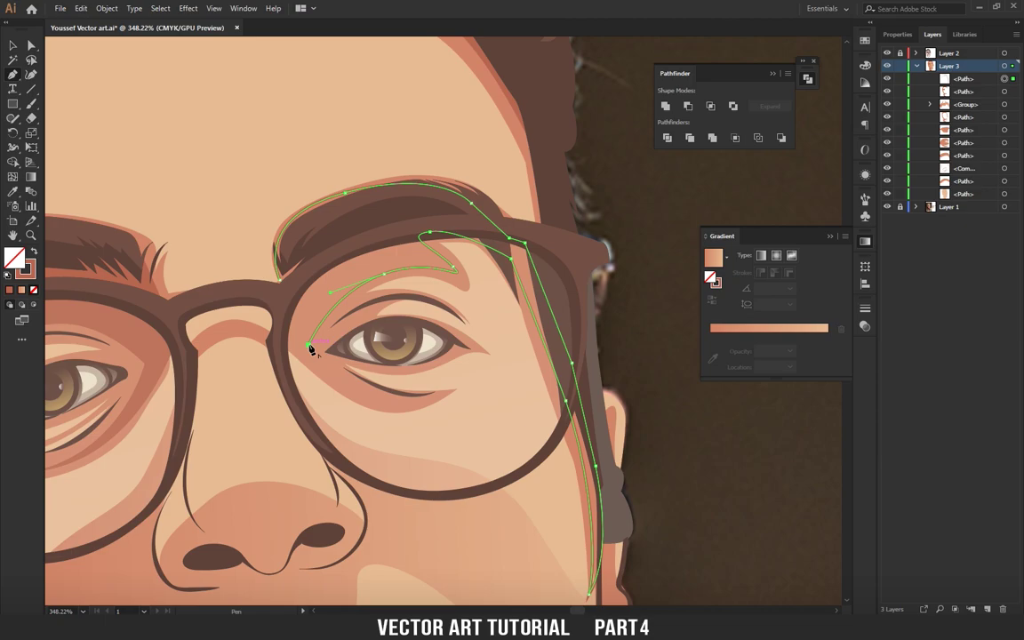
pyautogui.scroll(-1, 310, 349)
pyautogui.moveTo(408, 370)
pyautogui.mouseDown()
pyautogui.moveTo(408, 380)
pyautogui.moveTo(439, 370)
pyautogui.mouseUp()
pyautogui.moveTo(369, 389); pyautogui.dragTo(323, 355)
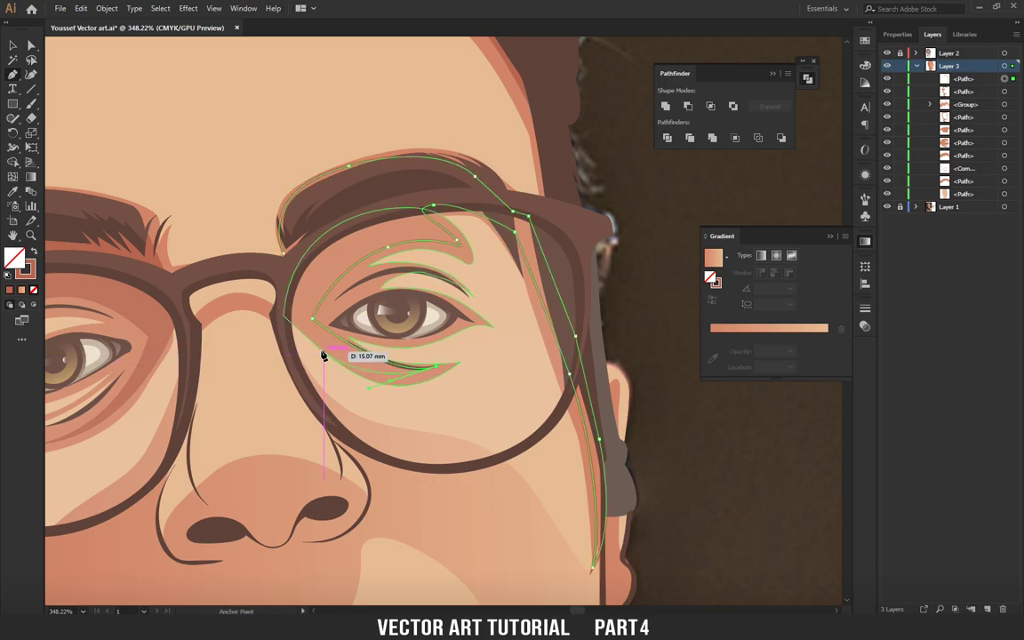
pyautogui.click(285, 316)
# Start a new shadow path on the nose bridge between the lenses.
pyautogui.moveTo(282, 252); pyautogui.dragTo(300, 261)
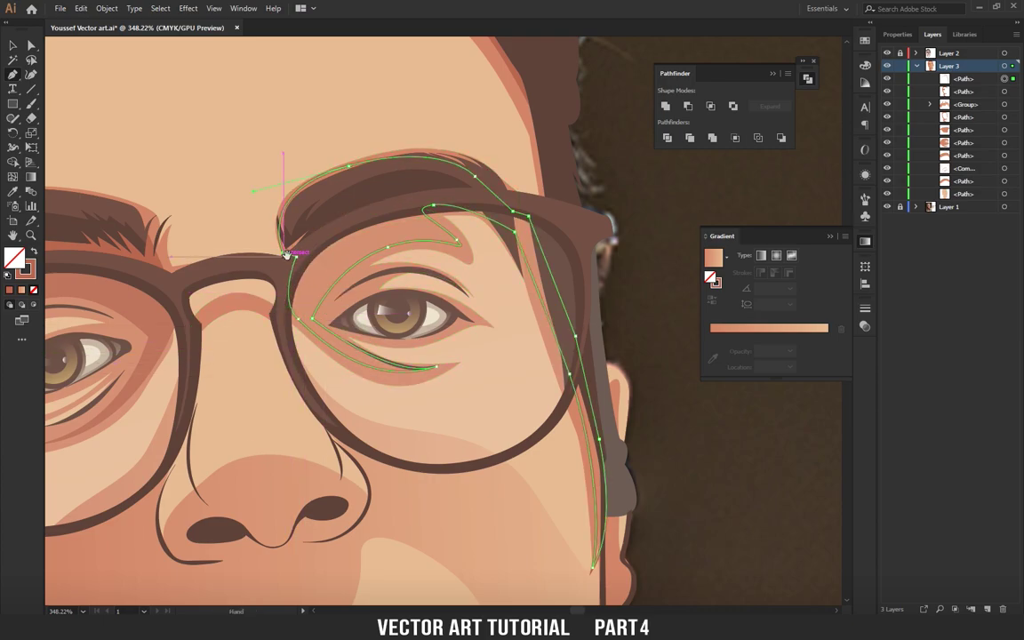
pyautogui.moveTo(285, 255); pyautogui.dragTo(343, 297)
pyautogui.scroll(-2, 475, 320)
pyautogui.scroll(-3, 475, 320)
pyautogui.scroll(2, 404, 318)
pyautogui.scroll(2, 405, 319)
pyautogui.click(443, 336)
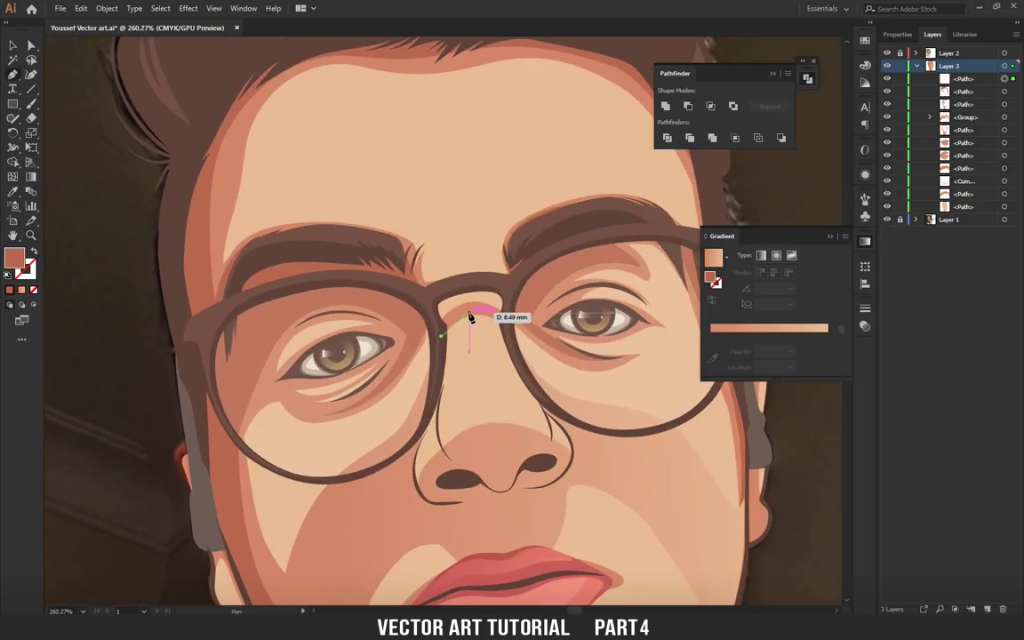
# Draw a small arch-shaped shadow over the glasses' nose bridge.
pyautogui.moveTo(534, 353); pyautogui.dragTo(502, 323)
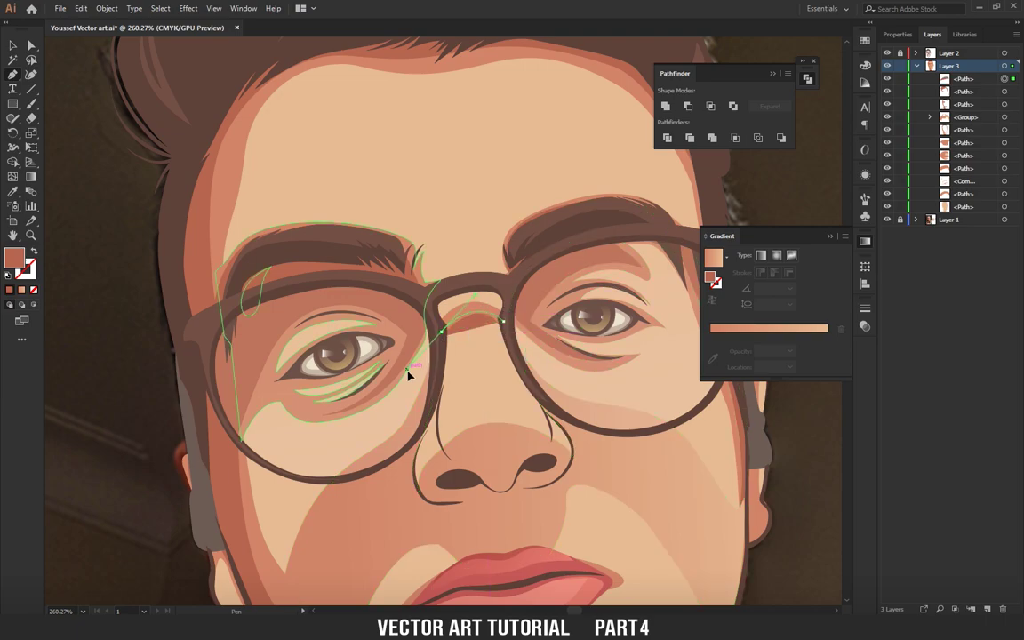
pyautogui.moveTo(441, 334); pyautogui.dragTo(445, 336)
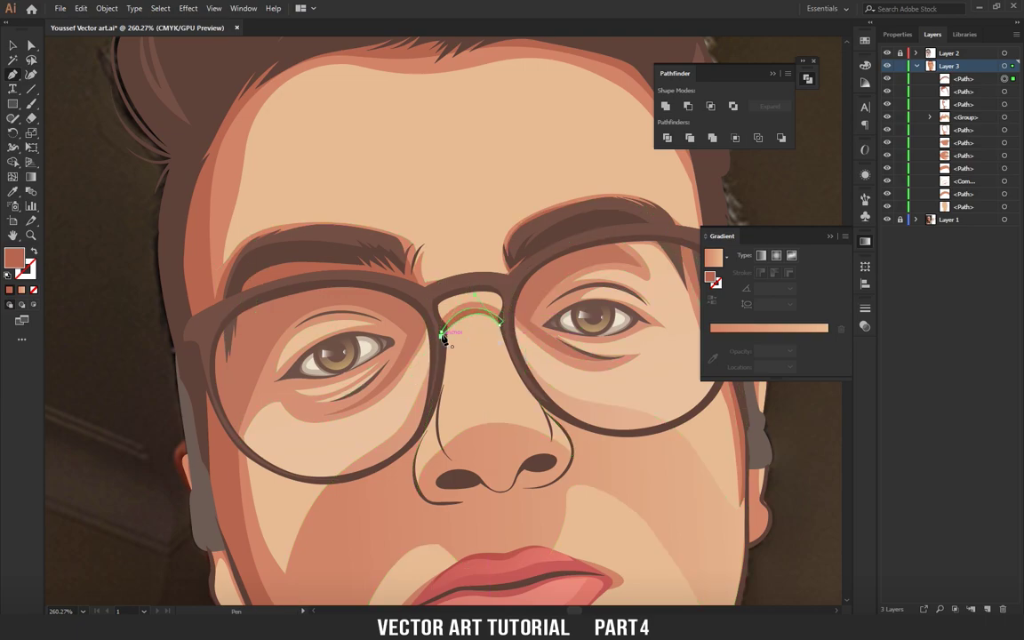
pyautogui.scroll(-5, 443, 337)
pyautogui.scroll(4, 380, 351)
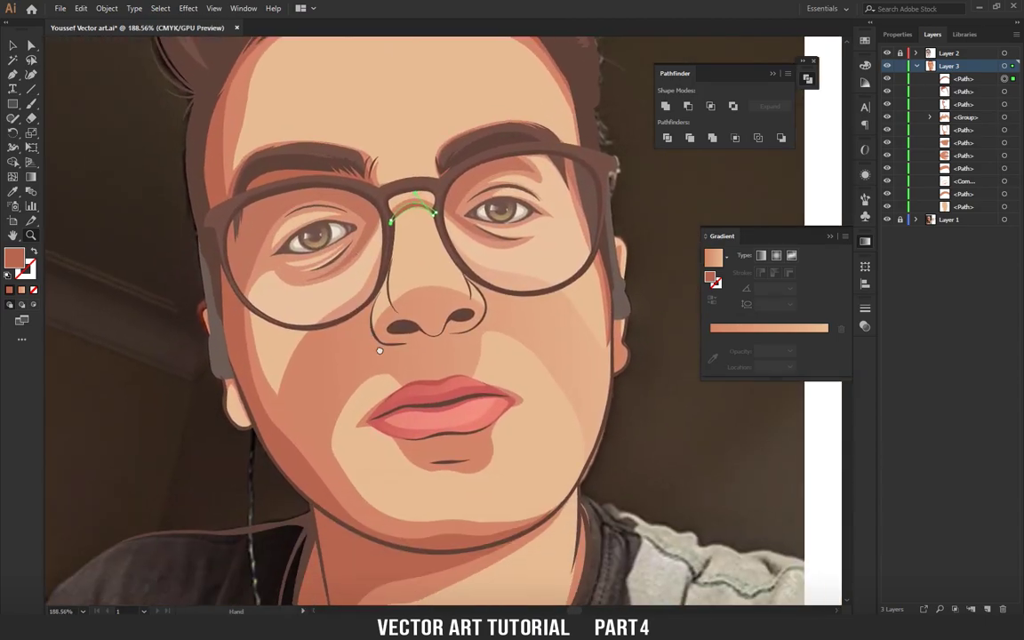
pyautogui.scroll(4, 380, 351)
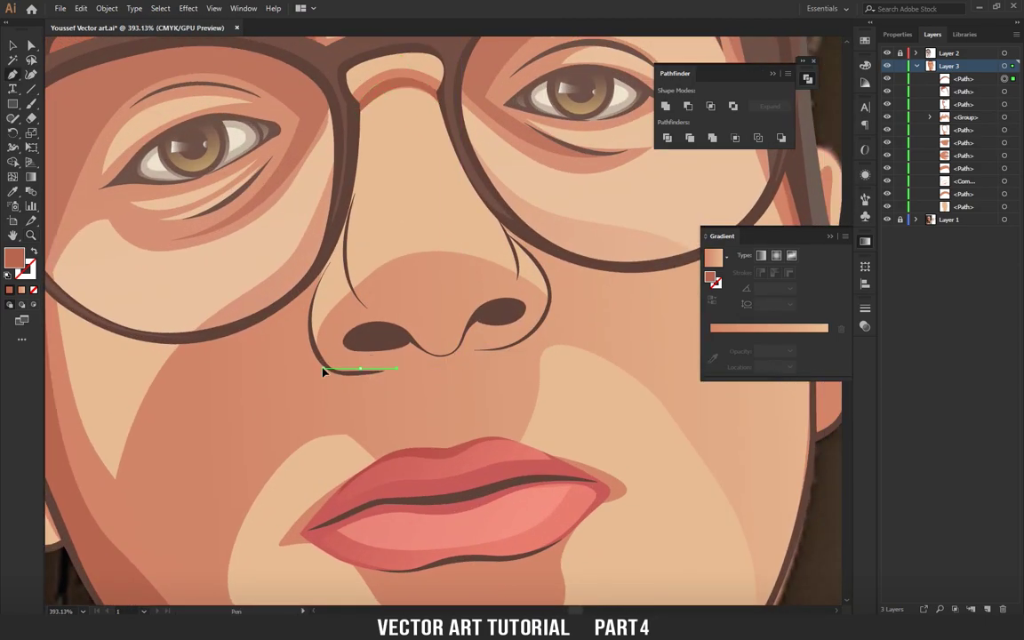
# Draw a closed shadow shape around the nose tip and both nostrils.
pyautogui.moveTo(350, 318); pyautogui.dragTo(384, 296)
pyautogui.moveTo(455, 309); pyautogui.dragTo(494, 288)
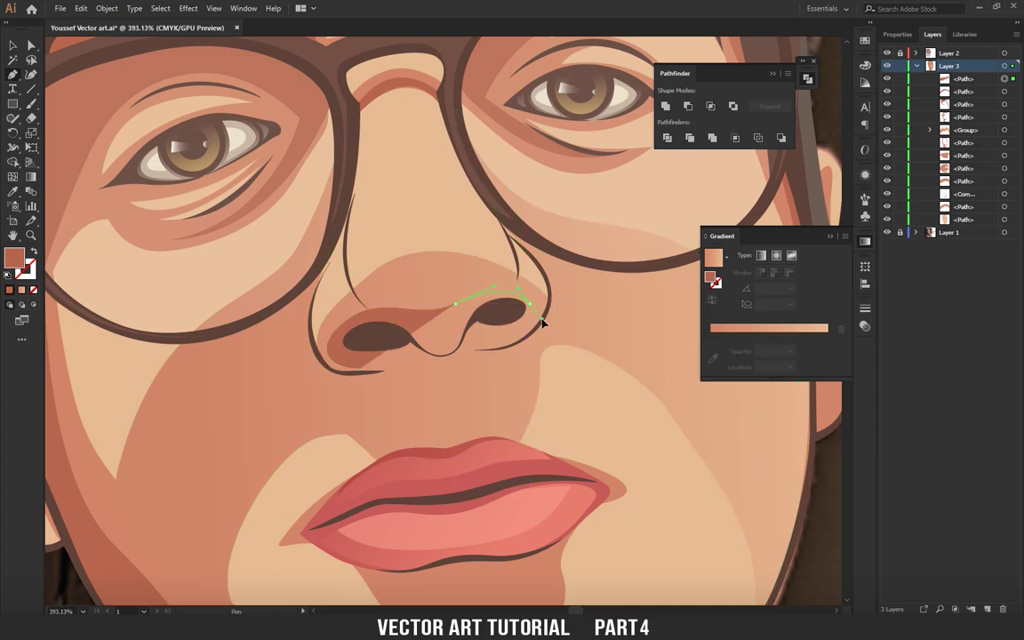
pyautogui.moveTo(542, 322); pyautogui.dragTo(535, 332)
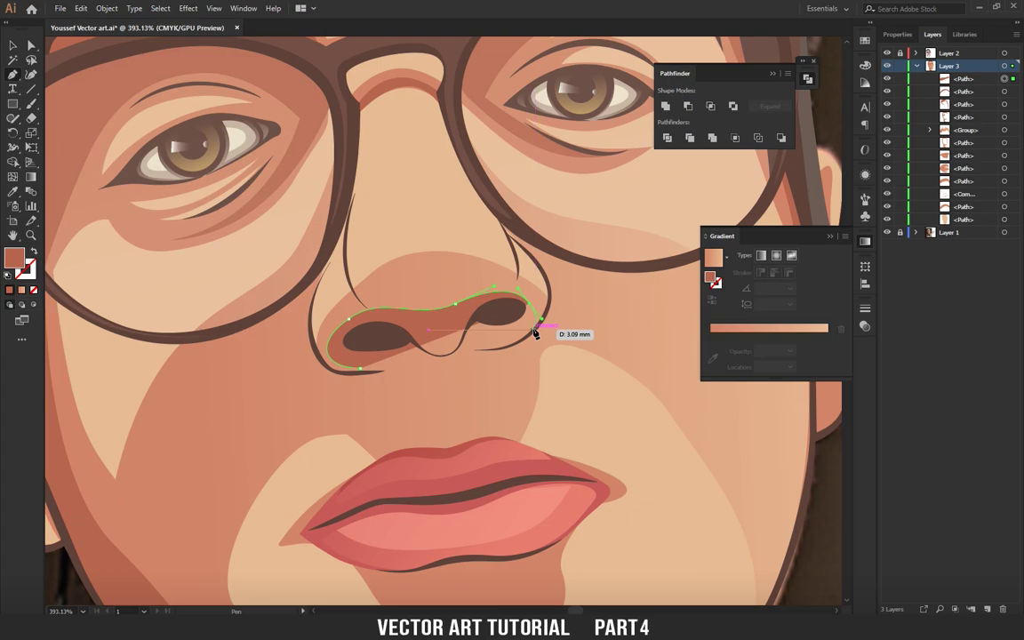
pyautogui.moveTo(492, 354); pyautogui.dragTo(419, 393)
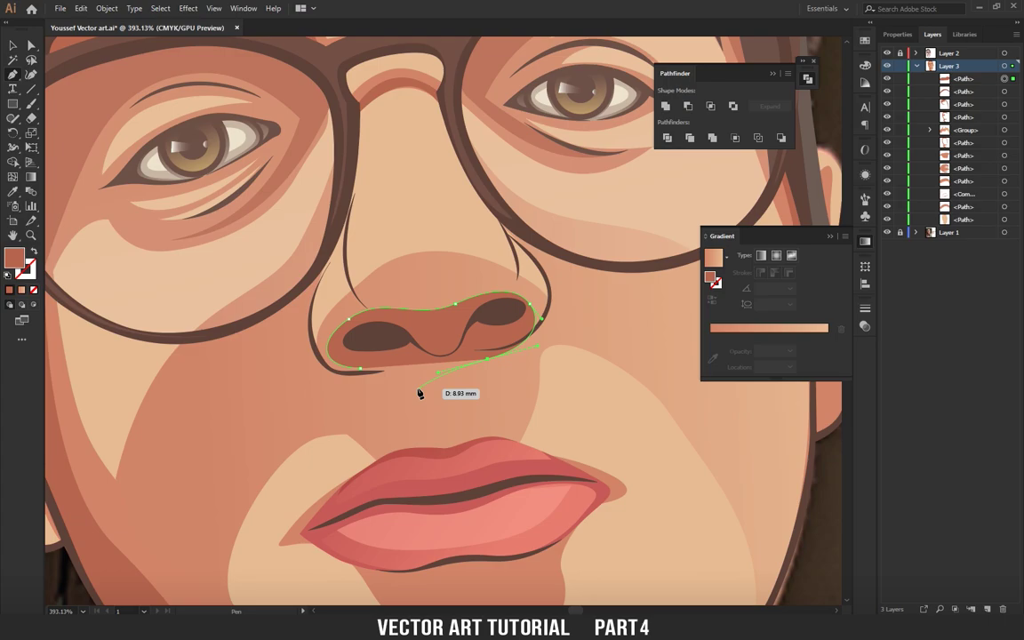
pyautogui.moveTo(420, 393); pyautogui.dragTo(404, 361)
pyautogui.click(348, 345)
# Start another shape below the nose and adjust a curve on the nose shadow.
pyautogui.moveTo(480, 338); pyautogui.dragTo(385, 364)
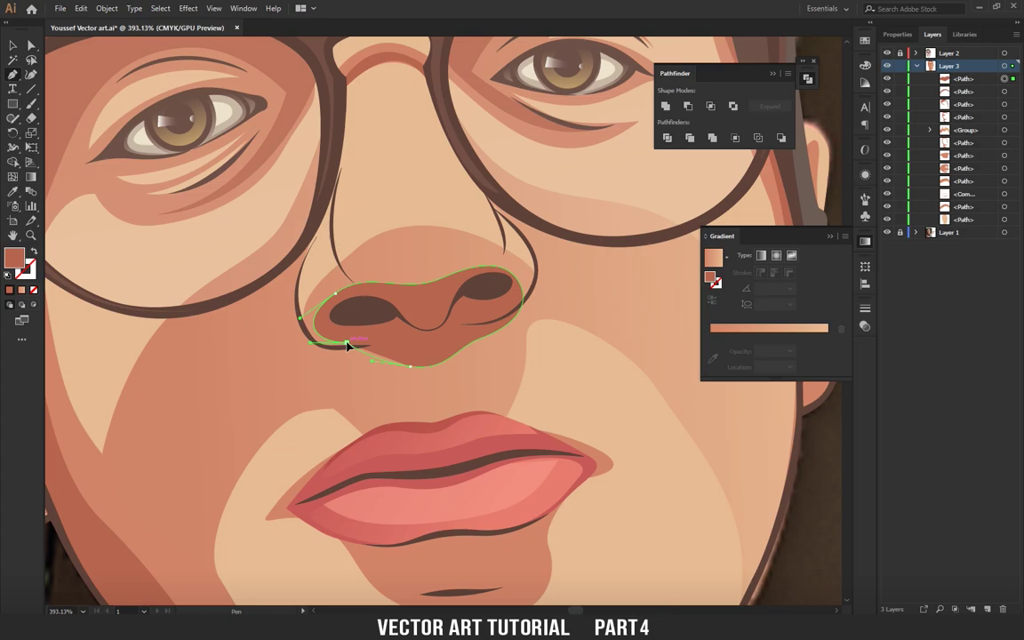
pyautogui.press('z')
pyautogui.moveTo(331, 347)
pyautogui.mouseDown()
pyautogui.moveTo(188, 338)
pyautogui.moveTo(152, 352)
pyautogui.moveTo(238, 368)
pyautogui.mouseUp()
pyautogui.moveTo(444, 277)
pyautogui.mouseDown()
pyautogui.moveTo(339, 359)
pyautogui.moveTo(343, 331)
pyautogui.moveTo(395, 332)
pyautogui.mouseUp()
pyautogui.press('z')
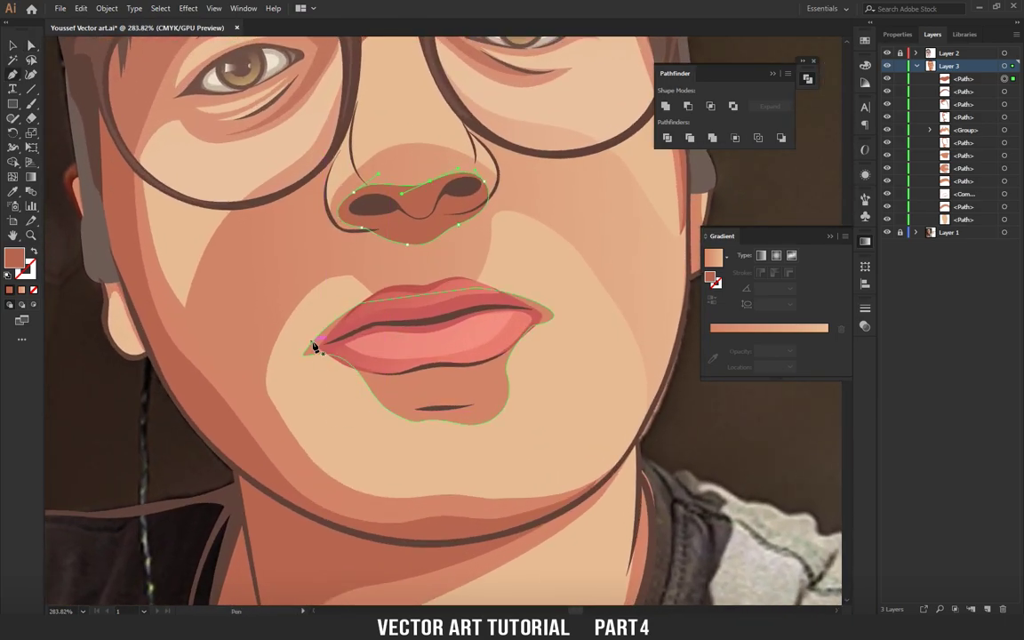
# Trace a shadow path along the upper lip and beneath the lower lip, redoing a misplaced point.
pyautogui.moveTo(307, 354)
pyautogui.mouseDown()
pyautogui.moveTo(310, 378)
pyautogui.moveTo(377, 338)
pyautogui.mouseUp()
pyautogui.click(392, 329)
pyautogui.moveTo(507, 317); pyautogui.dragTo(548, 336)
pyautogui.hotkey('ctrl', 'shift', 'a')
pyautogui.click(507, 317)
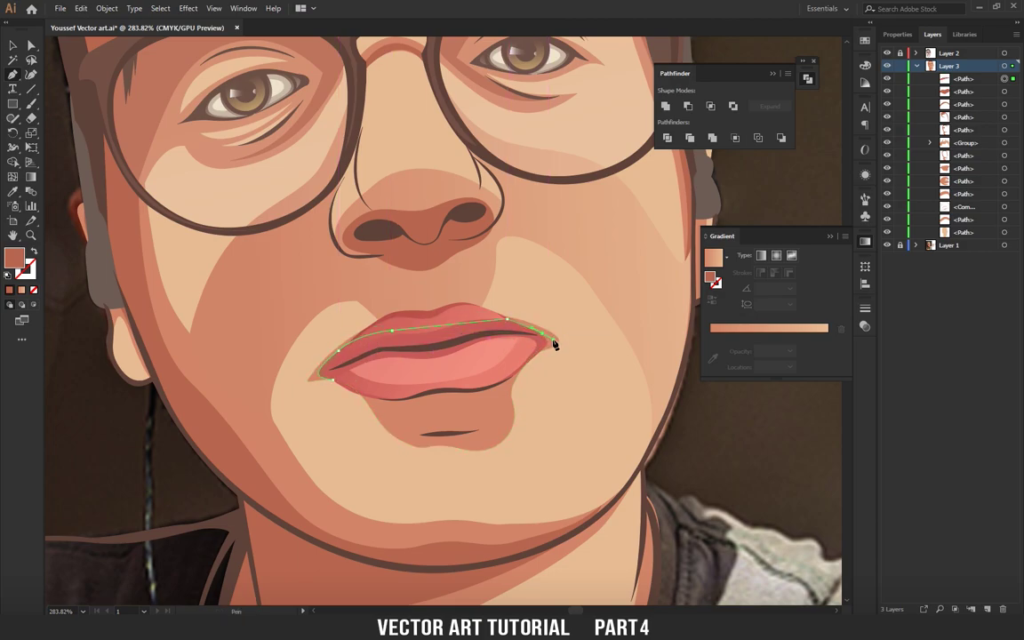
pyautogui.click(495, 392)
pyautogui.moveTo(471, 417); pyautogui.dragTo(439, 420)
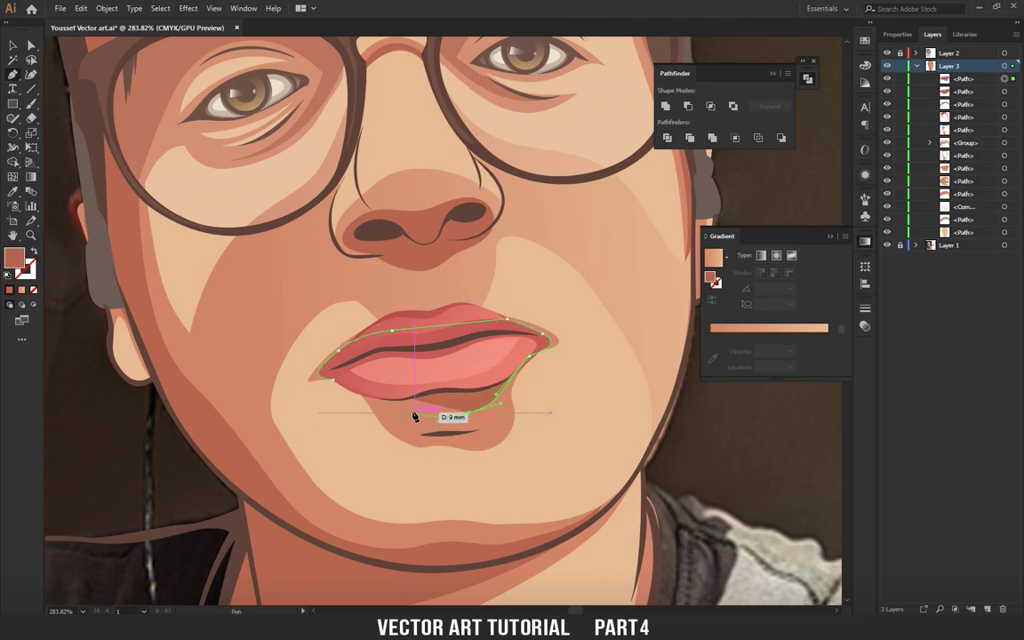
pyautogui.moveTo(409, 414)
pyautogui.mouseDown()
pyautogui.moveTo(273, 374)
pyautogui.moveTo(258, 350)
pyautogui.moveTo(354, 365)
pyautogui.moveTo(362, 313)
pyautogui.moveTo(317, 345)
pyautogui.mouseUp()
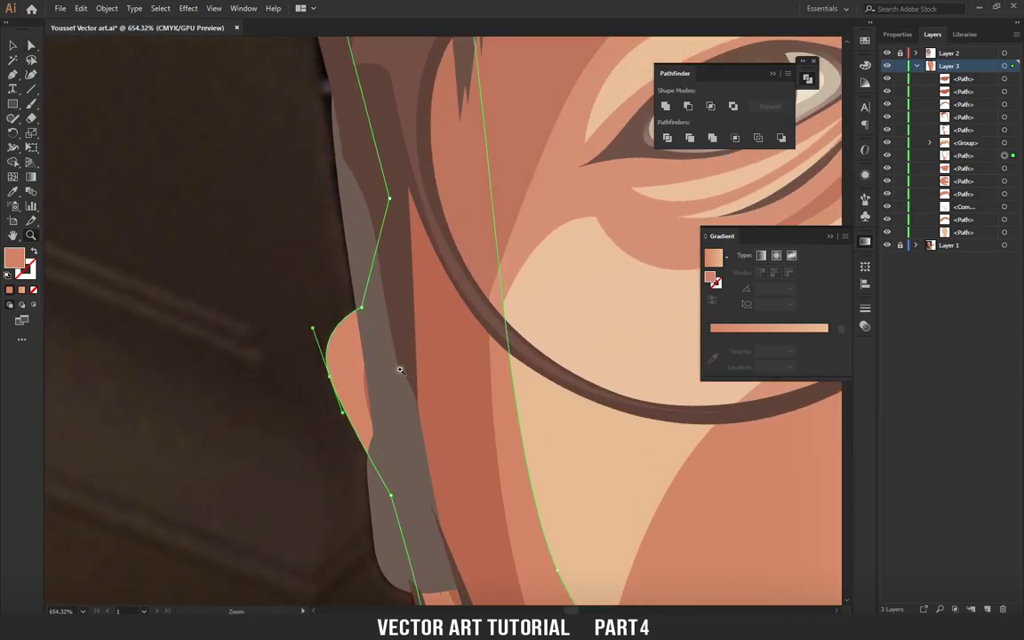
# Reshape the ear curve's anchors with Direct Selection to follow the photo.
pyautogui.scroll(-4, 229, 400)
pyautogui.scroll(1, 578, 485)
pyautogui.scroll(2, 456, 369)
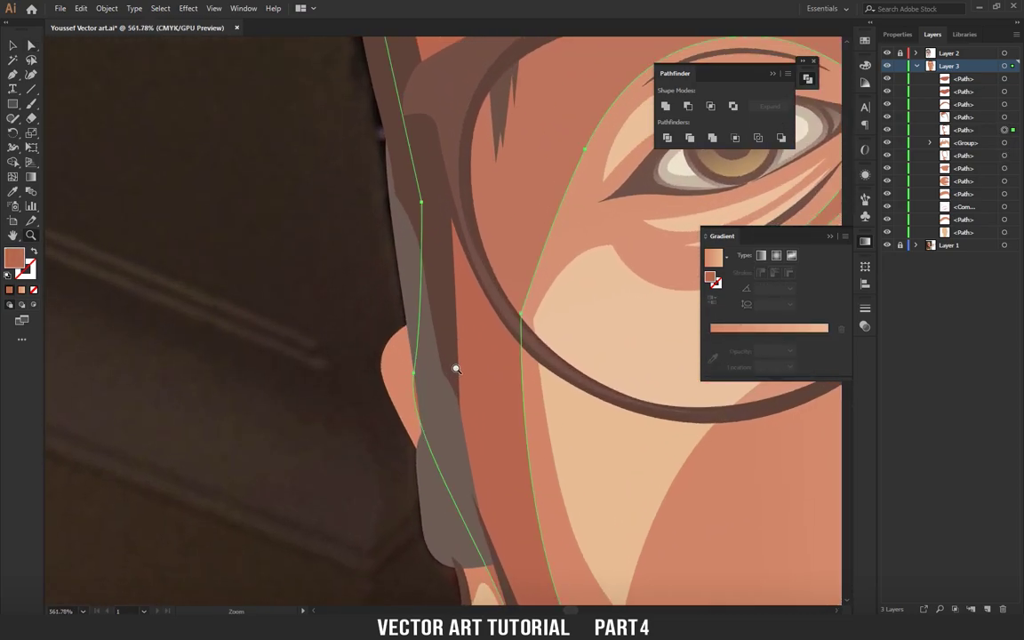
pyautogui.press('a')
pyautogui.moveTo(413, 372); pyautogui.dragTo(418, 331)
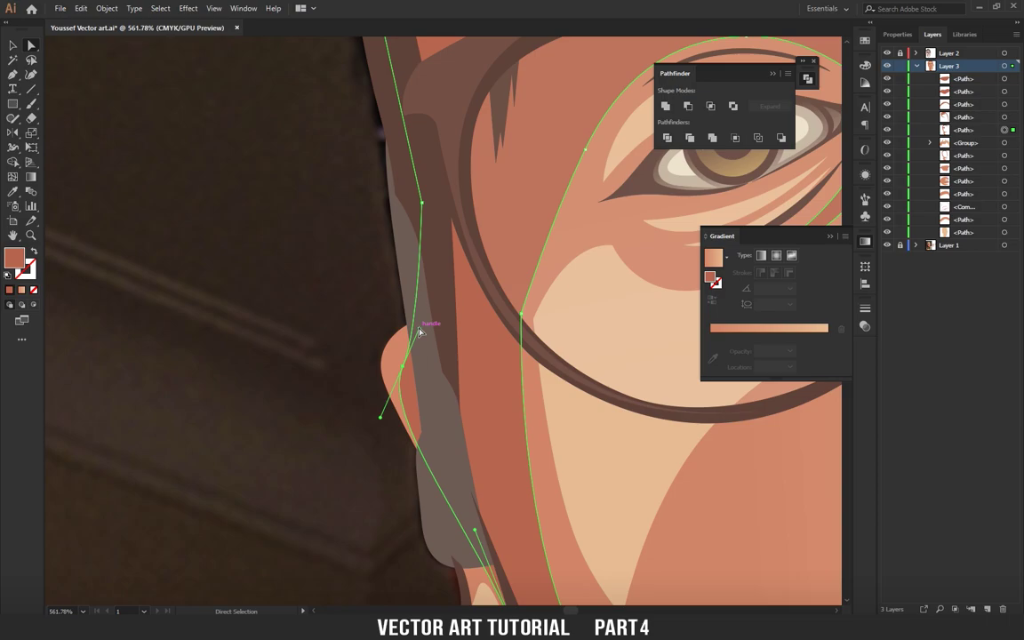
pyautogui.moveTo(420, 332); pyautogui.dragTo(425, 313)
pyautogui.scroll(-4, 178, 341)
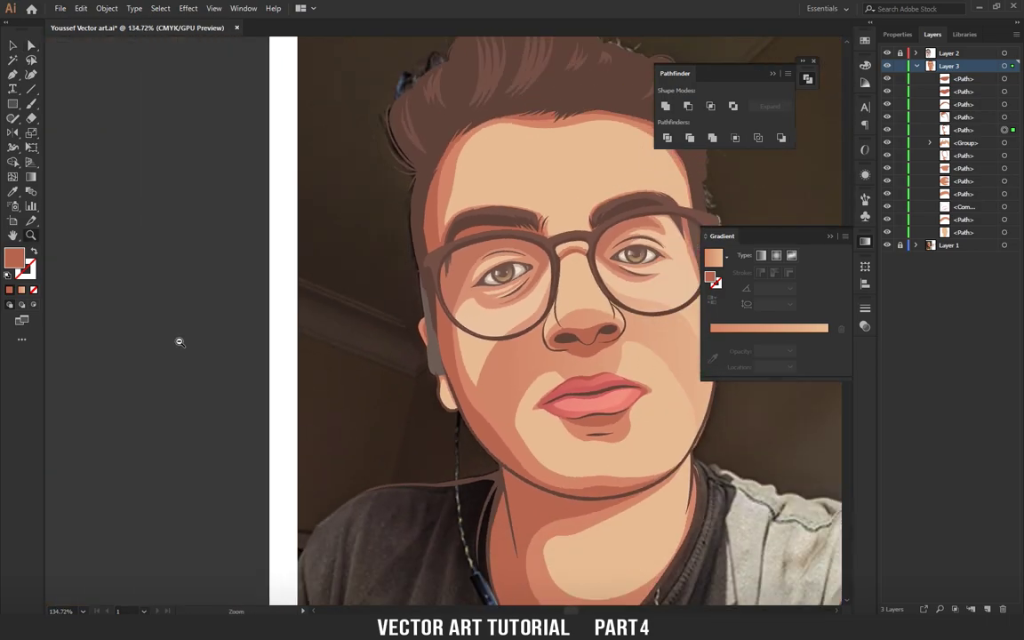
pyautogui.scroll(1, 178, 342)
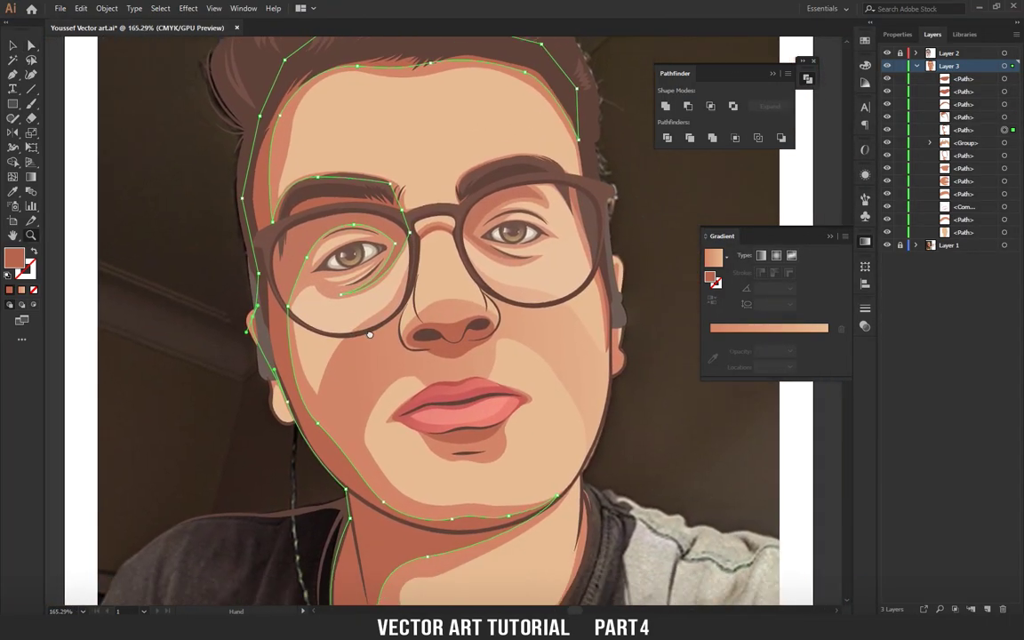
# Adjust the lower part of the neck path to match the photo.
pyautogui.moveTo(401, 391); pyautogui.dragTo(232, 258)
pyautogui.moveTo(518, 439)
pyautogui.mouseDown()
pyautogui.moveTo(585, 453)
pyautogui.moveTo(564, 391)
pyautogui.mouseUp()
pyautogui.click(444, 488)
pyautogui.moveTo(421, 514); pyautogui.dragTo(407, 512)
pyautogui.moveTo(440, 423); pyautogui.dragTo(548, 364)
# Draw a shading shape along the neck and fine-tune its curves.
pyautogui.press('p')
pyautogui.moveTo(508, 256)
pyautogui.mouseDown()
pyautogui.moveTo(514, 356)
pyautogui.moveTo(514, 254)
pyautogui.mouseUp()
pyautogui.moveTo(400, 496)
pyautogui.mouseDown()
pyautogui.moveTo(331, 569)
pyautogui.moveTo(551, 363)
pyautogui.moveTo(376, 441)
pyautogui.mouseUp()
pyautogui.moveTo(346, 494); pyautogui.dragTo(316, 499)
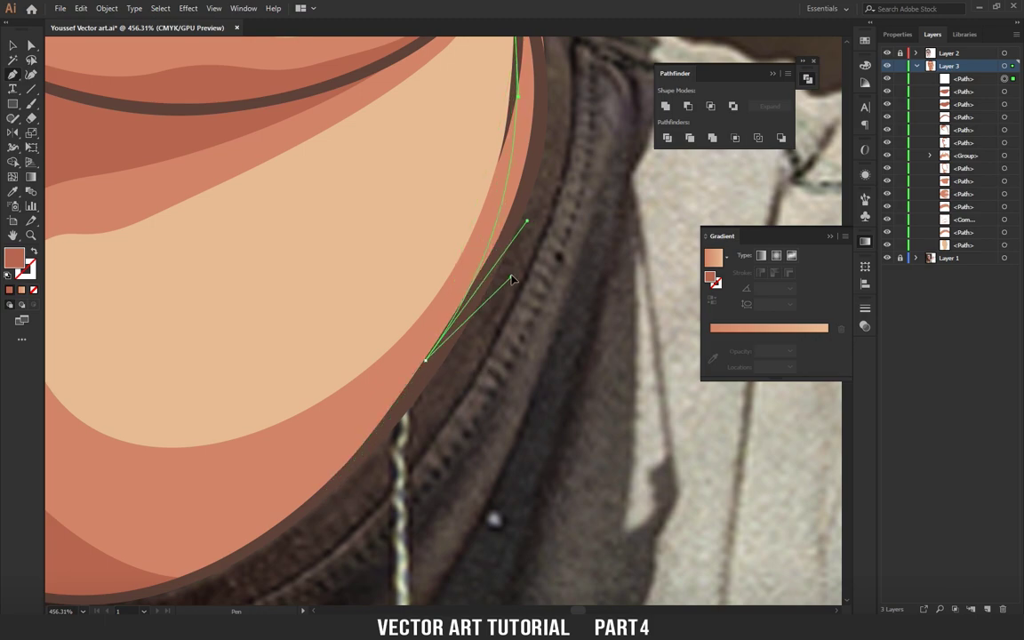
pyautogui.moveTo(425, 360); pyautogui.dragTo(377, 593)
pyautogui.moveTo(467, 264)
pyautogui.mouseDown()
pyautogui.moveTo(495, 356)
pyautogui.moveTo(466, 350)
pyautogui.mouseUp()
pyautogui.press('a')
pyautogui.moveTo(473, 300)
pyautogui.mouseDown()
pyautogui.moveTo(465, 344)
pyautogui.moveTo(493, 387)
pyautogui.mouseUp()
pyautogui.scroll(-3, 498, 396)
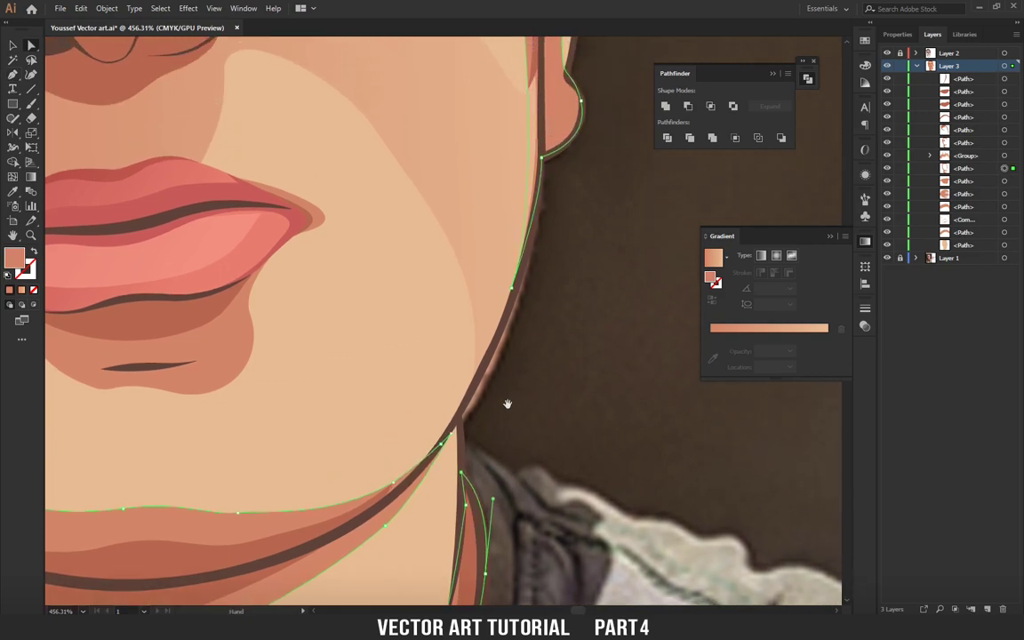
pyautogui.scroll(5, 515, 373)
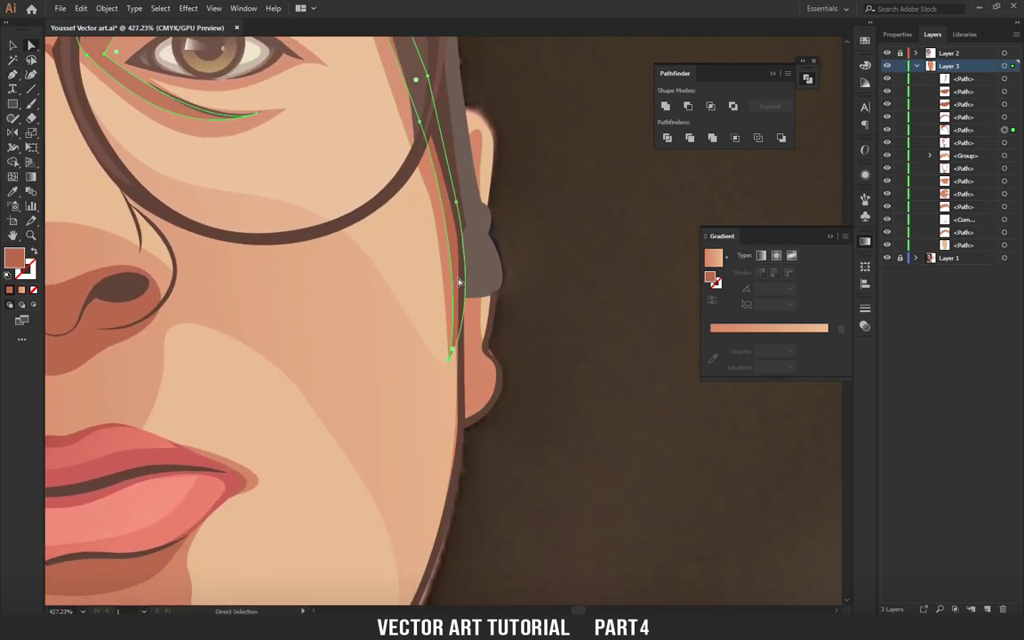
# Start a highlight shape at the bottom of the ear, curving it upward.
pyautogui.press('p')
pyautogui.moveTo(464, 419); pyautogui.dragTo(491, 407)
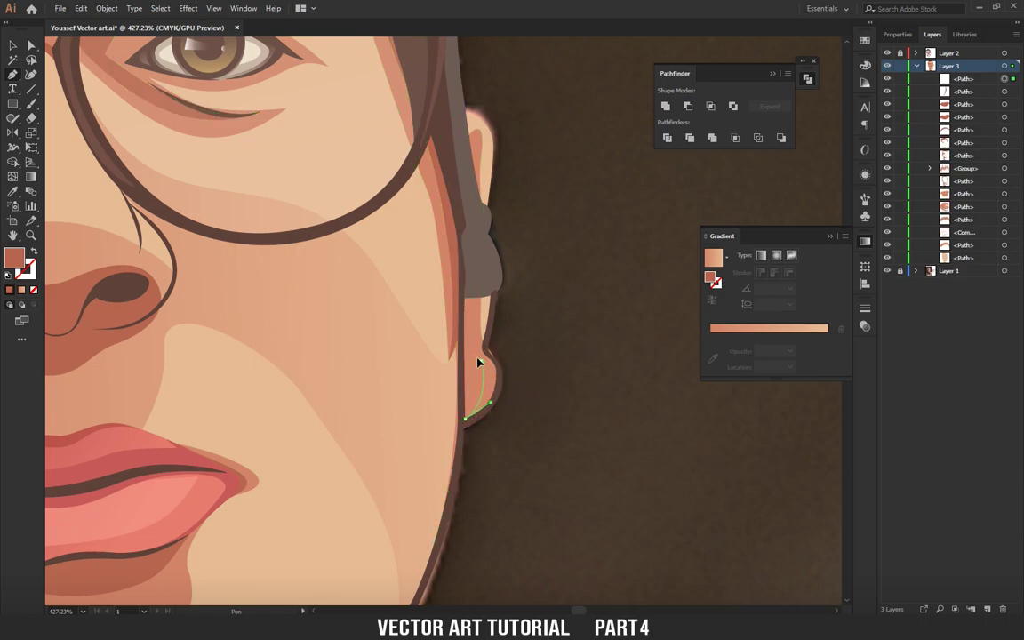
pyautogui.moveTo(471, 342); pyautogui.dragTo(469, 318)
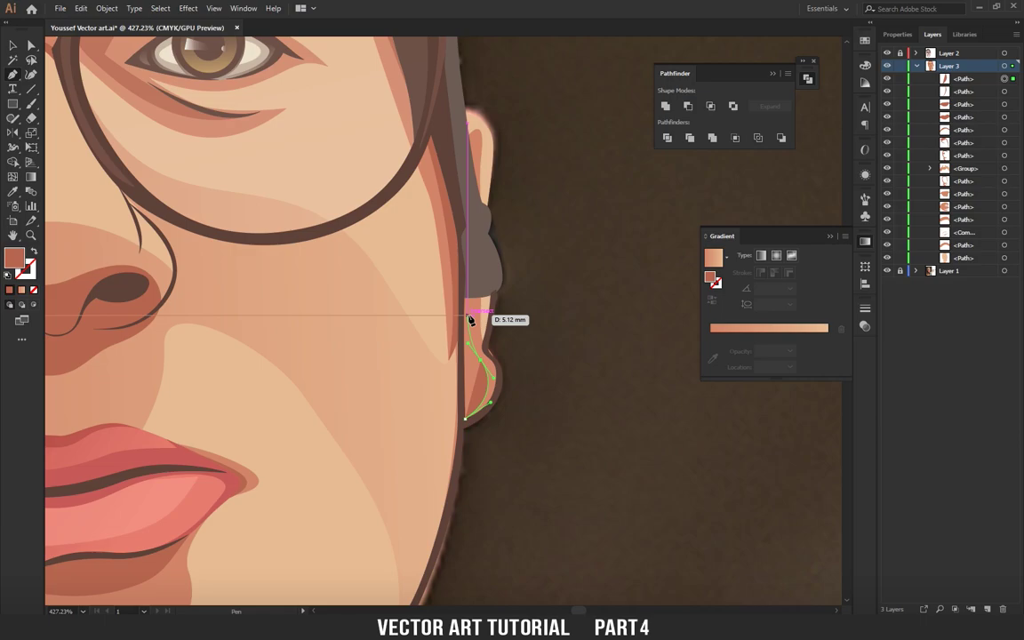
pyautogui.keyDown('ctrl'); pyautogui.keyDown('alt'); pyautogui.click(487, 336); pyautogui.keyUp('alt'); pyautogui.keyUp('ctrl')
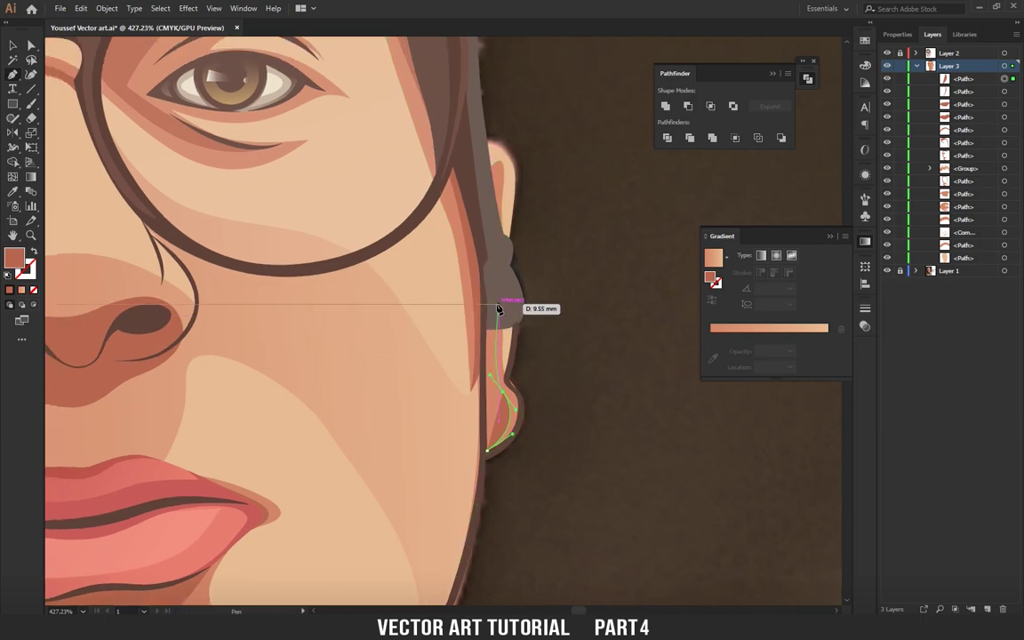
pyautogui.keyDown('ctrl'); pyautogui.keyDown('alt'); pyautogui.click(487, 304); pyautogui.keyUp('alt'); pyautogui.keyUp('ctrl')
pyautogui.moveTo(374, 311)
pyautogui.mouseDown()
pyautogui.moveTo(318, 406)
pyautogui.moveTo(456, 439)
pyautogui.mouseUp()
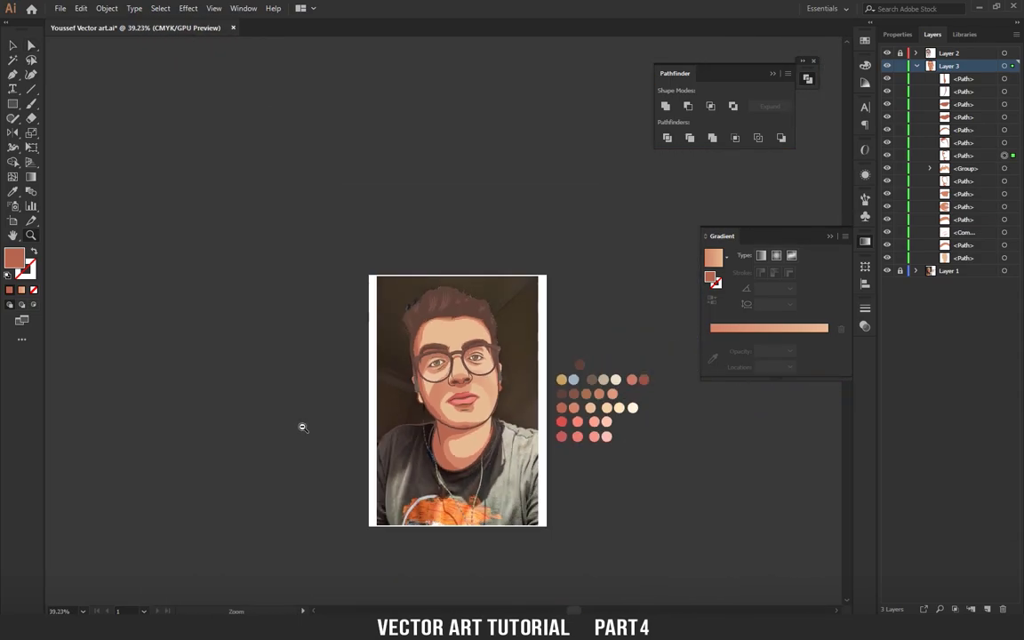
pyautogui.moveTo(456, 438); pyautogui.dragTo(373, 426)
pyautogui.click(886, 270)
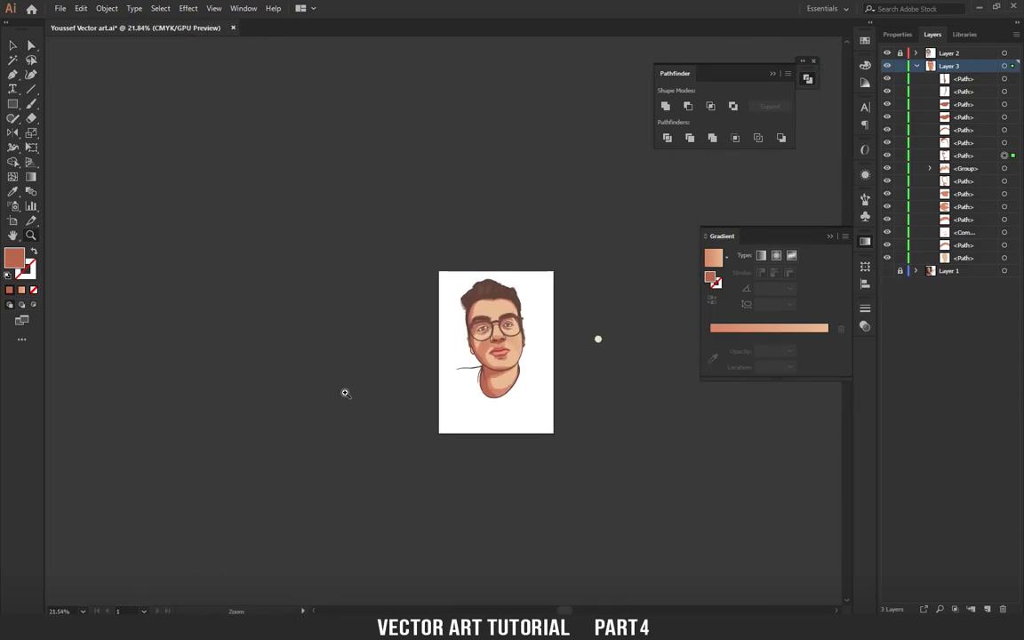
pyautogui.moveTo(343, 393)
pyautogui.mouseDown()
pyautogui.moveTo(619, 445)
pyautogui.moveTo(298, 358)
pyautogui.moveTo(365, 372)
pyautogui.moveTo(349, 391)
pyautogui.mouseUp()
pyautogui.press('v')
pyautogui.click(331, 355)
pyautogui.press('a')
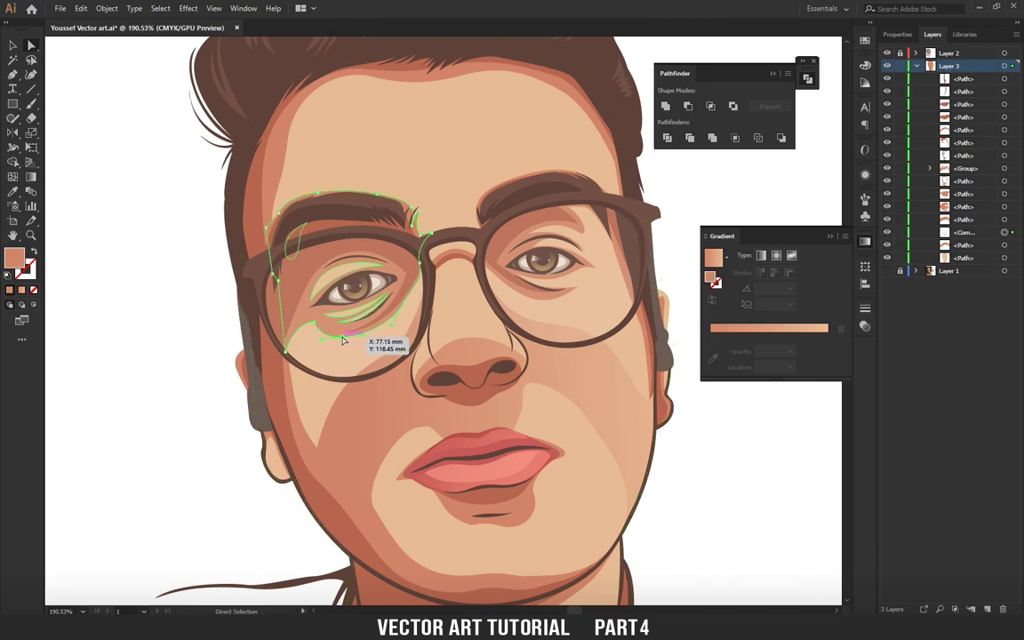
pyautogui.press('z')
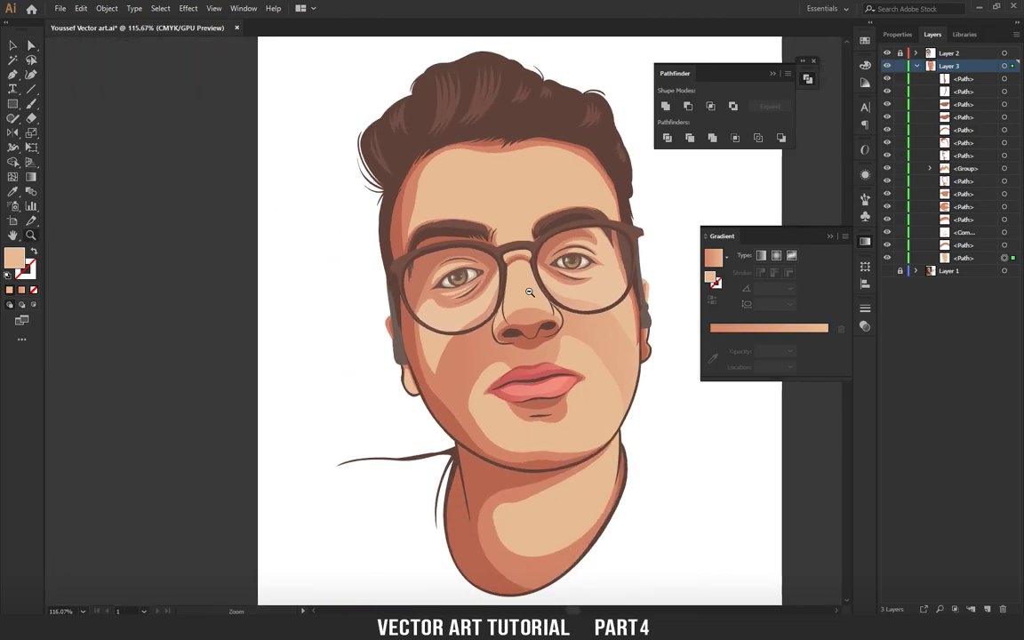
pyautogui.moveTo(533, 294); pyautogui.dragTo(569, 291)
pyautogui.click(916, 55)
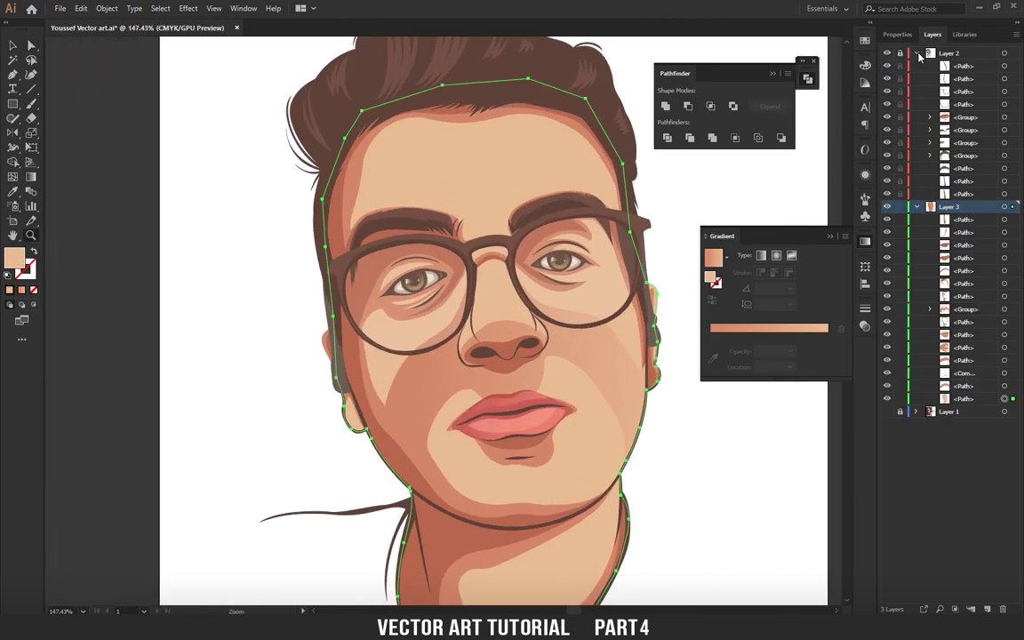
pyautogui.click(916, 55)
pyautogui.moveTo(725, 173); pyautogui.dragTo(585, 205)
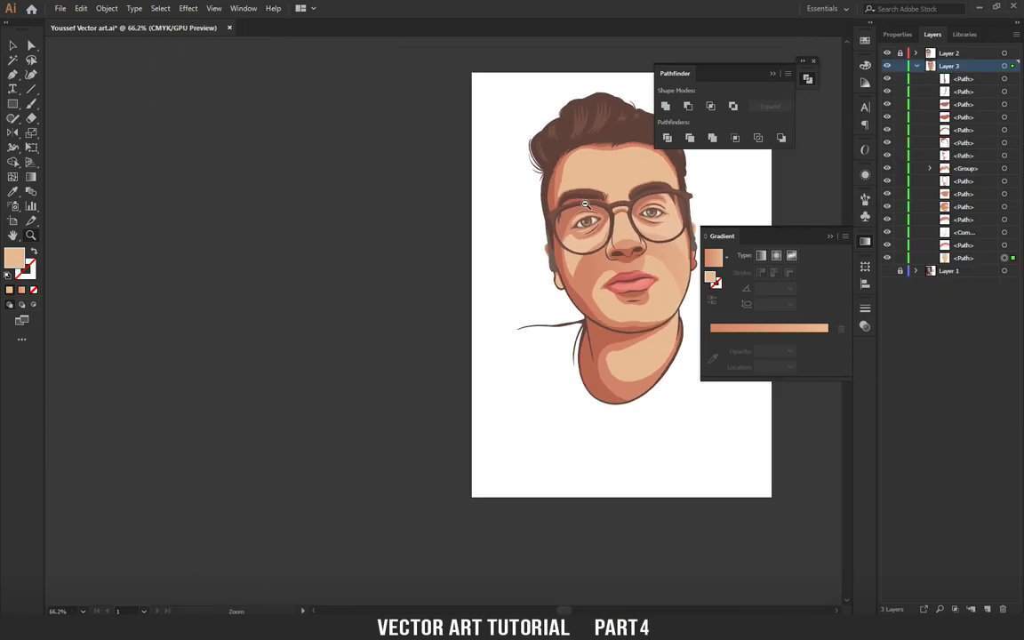
pyautogui.scroll(2, 585, 204)
pyautogui.scroll(2, 569, 214)
pyautogui.scroll(2, 541, 201)
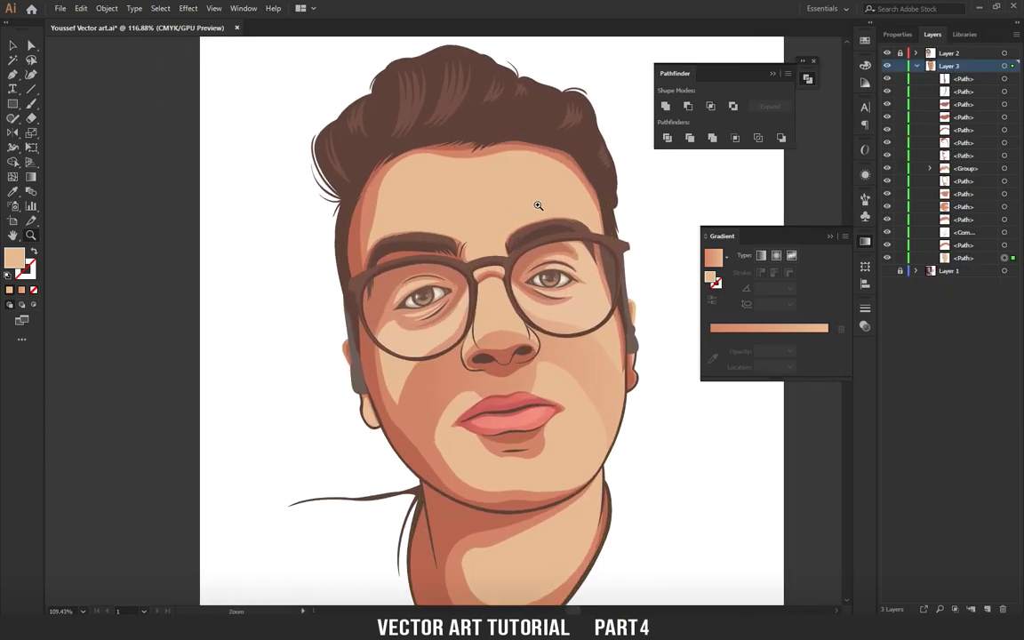
pyautogui.scroll(2, 539, 258)
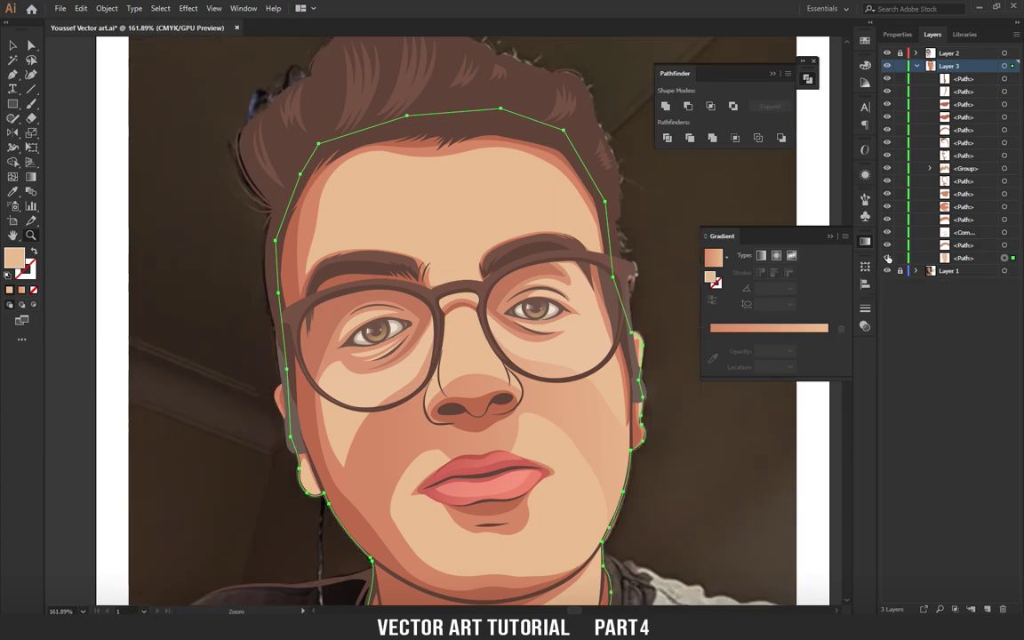
# Begin the forehead highlight at the hairline, running down the temple to above the glasses.
pyautogui.moveTo(399, 315); pyautogui.dragTo(397, 312)
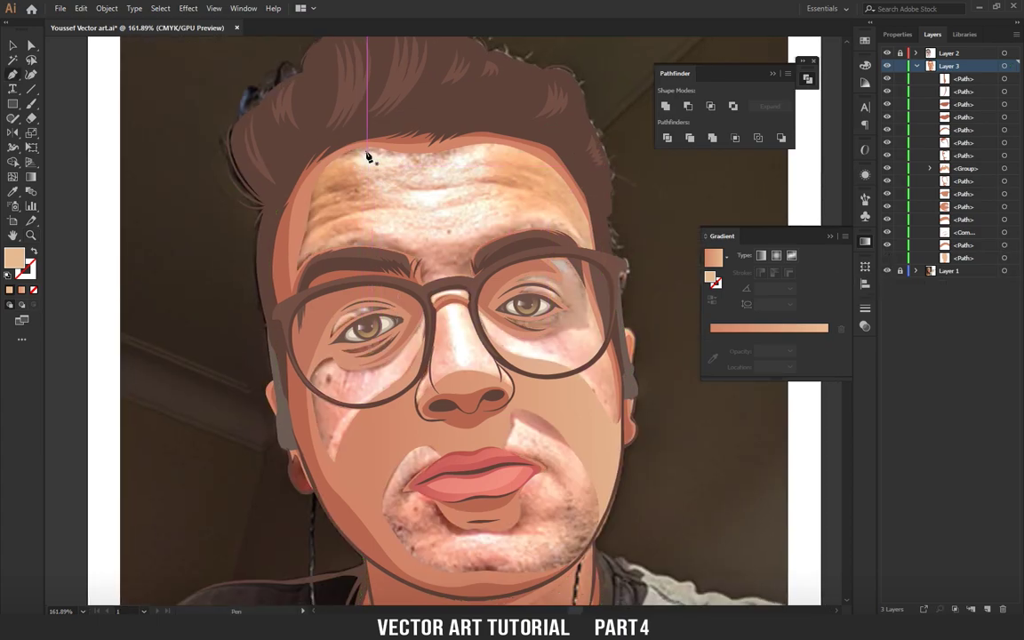
pyautogui.moveTo(367, 153); pyautogui.dragTo(403, 144)
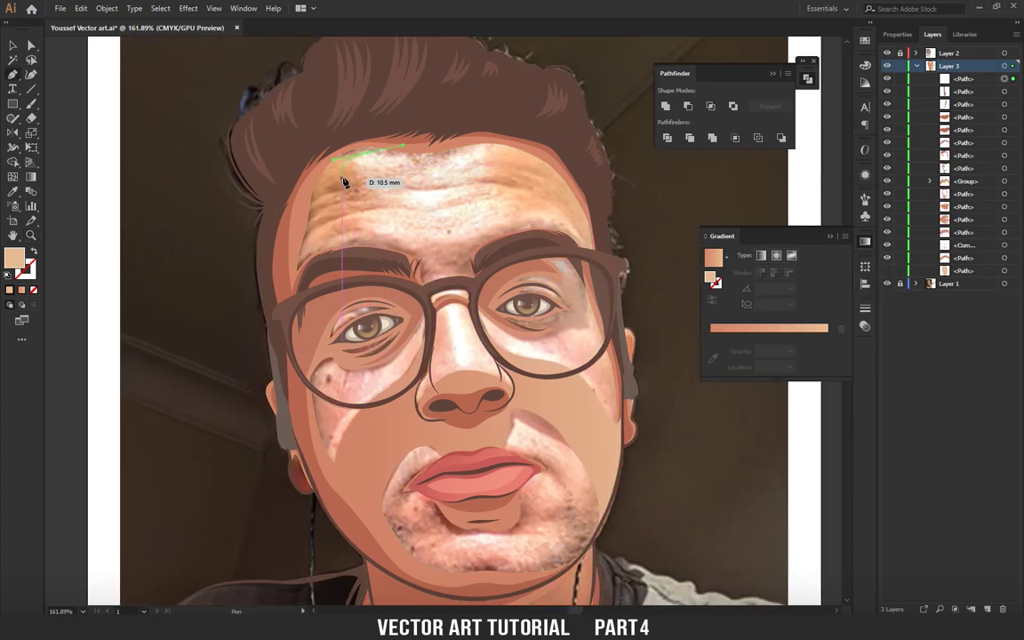
pyautogui.hotkey('ctrl', 'z')
pyautogui.moveTo(366, 157)
pyautogui.mouseDown()
pyautogui.moveTo(340, 170)
pyautogui.moveTo(356, 211)
pyautogui.mouseUp()
pyautogui.click(335, 235)
pyautogui.click(326, 242)
pyautogui.click(439, 265)
# Continue the forehead outline along the brows and up the right temple, closing the shape.
pyautogui.hotkey('ctrl', 'z')
pyautogui.moveTo(427, 269); pyautogui.dragTo(432, 275)
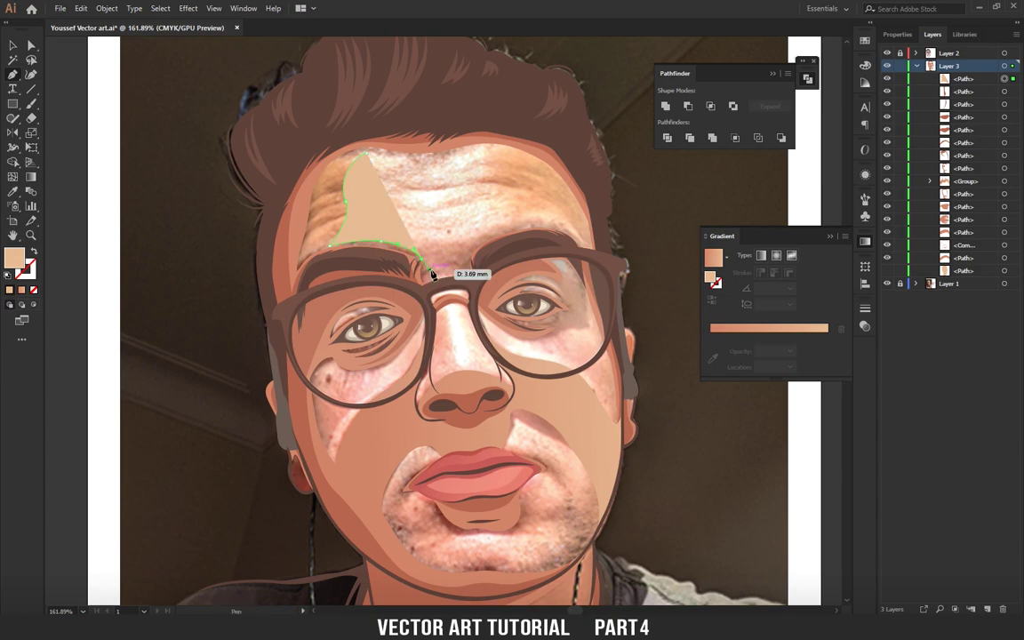
pyautogui.keyDown('ctrl'); pyautogui.click(482, 256); pyautogui.keyUp('ctrl')
pyautogui.click(475, 261)
pyautogui.moveTo(497, 230)
pyautogui.mouseDown()
pyautogui.moveTo(557, 229)
pyautogui.moveTo(588, 243)
pyautogui.mouseUp()
pyautogui.moveTo(570, 202)
pyautogui.mouseDown()
pyautogui.moveTo(553, 179)
pyautogui.moveTo(484, 153)
pyautogui.moveTo(413, 168)
pyautogui.moveTo(366, 155)
pyautogui.mouseUp()
pyautogui.click(347, 147)
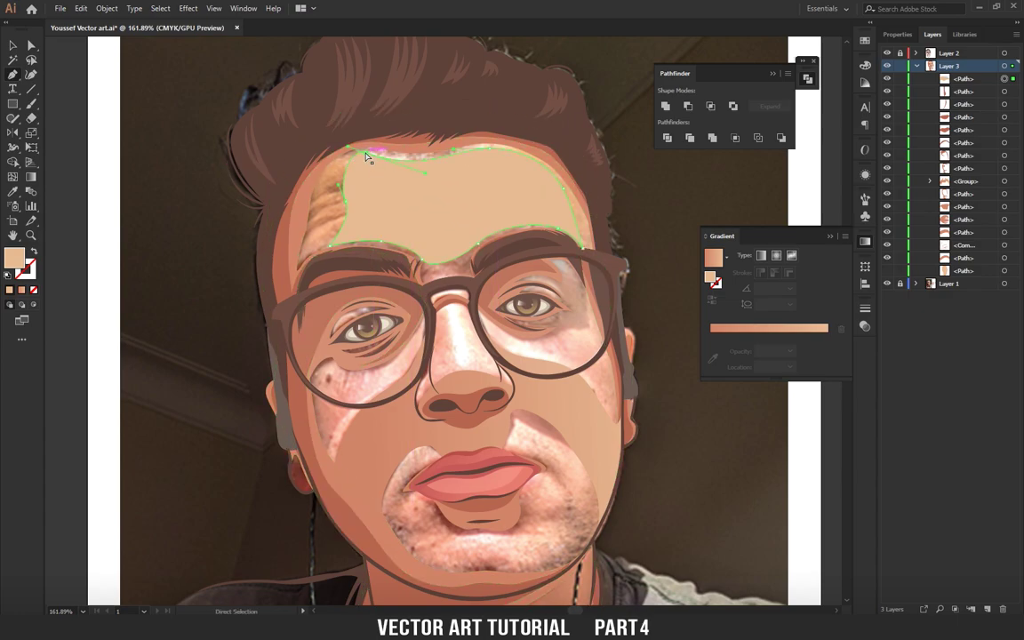
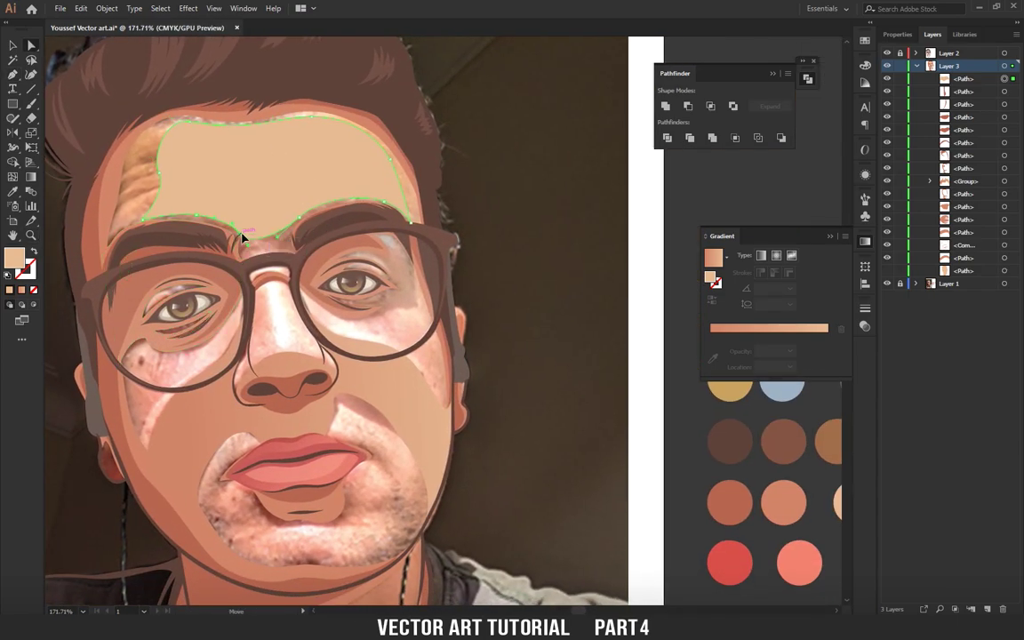
# Drag the forehead highlight's brow anchors and handles so its lower edge follows both eyebrows.
pyautogui.moveTo(242, 236); pyautogui.dragTo(315, 222)
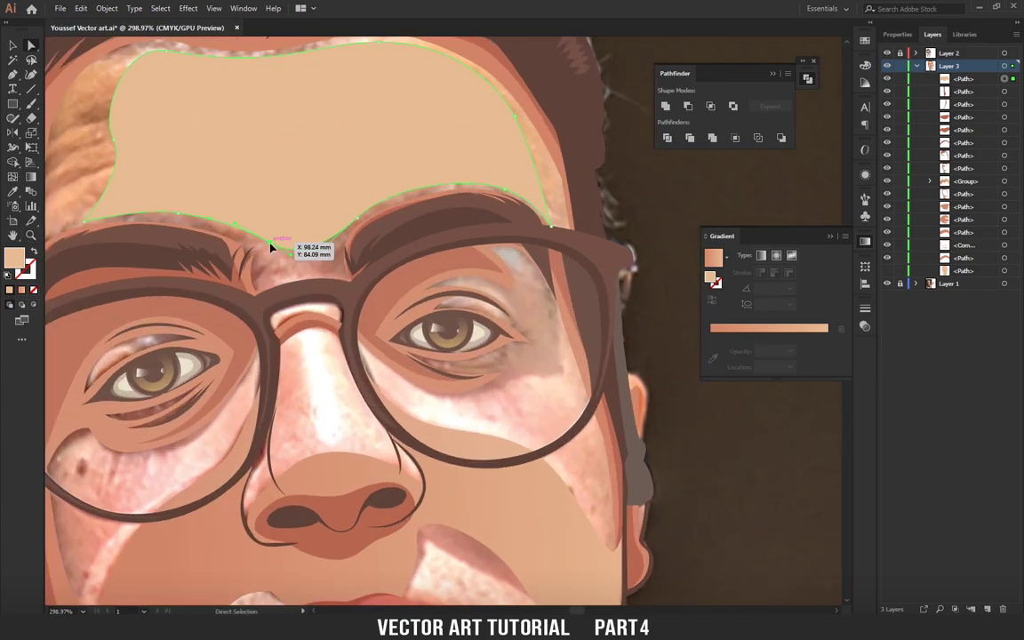
pyautogui.moveTo(321, 257); pyautogui.dragTo(378, 184)
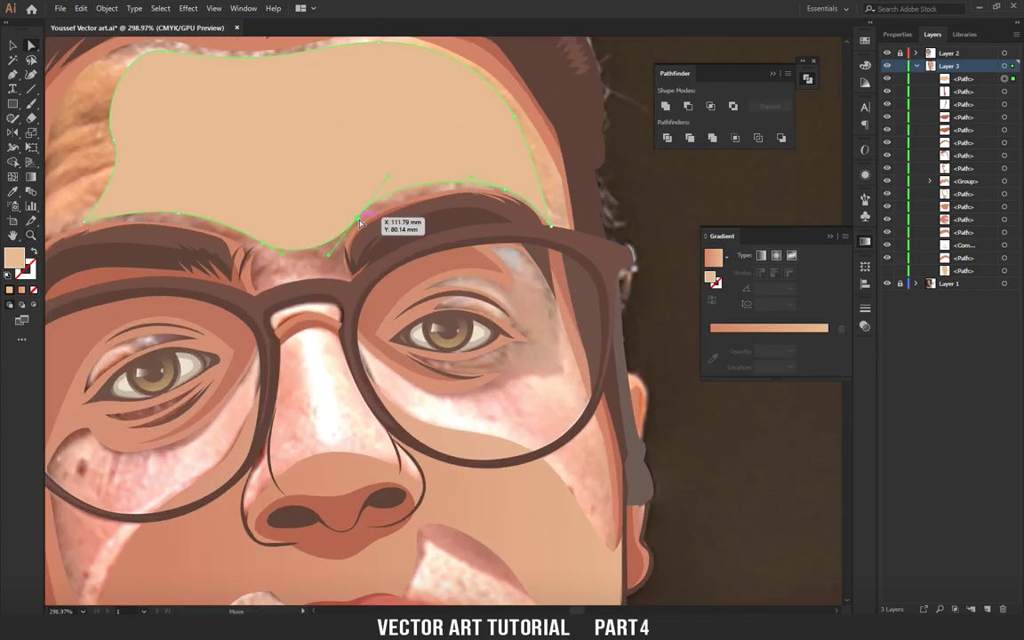
pyautogui.click(387, 281)
pyautogui.moveTo(387, 281); pyautogui.dragTo(363, 157)
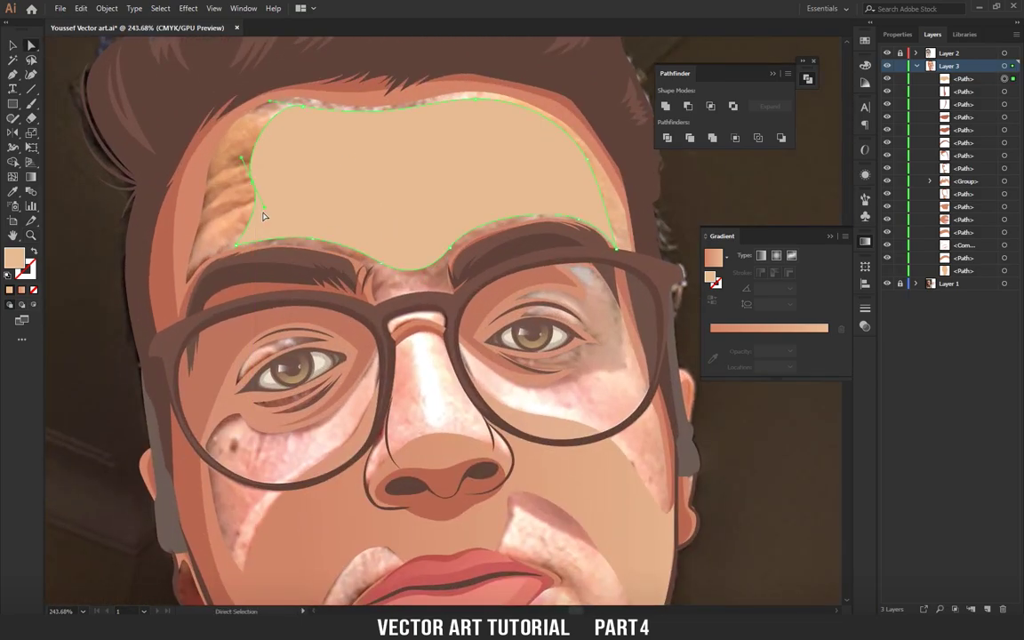
pyautogui.moveTo(263, 213); pyautogui.dragTo(447, 244)
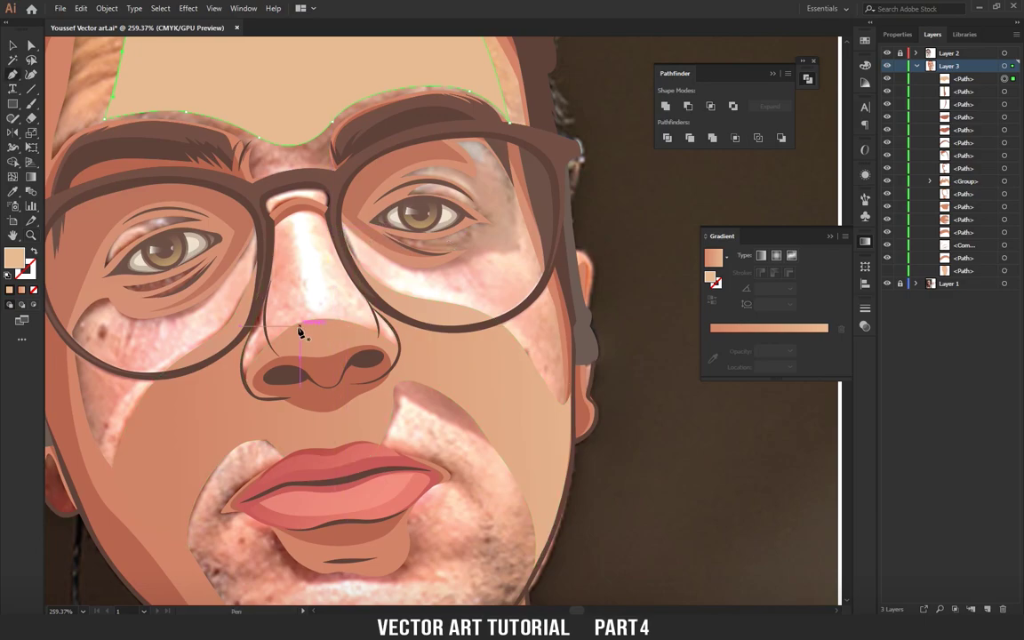
# Trace a closed highlight path over the nose bridge, from the nostrils up to the glasses bridge.
pyautogui.click(284, 353)
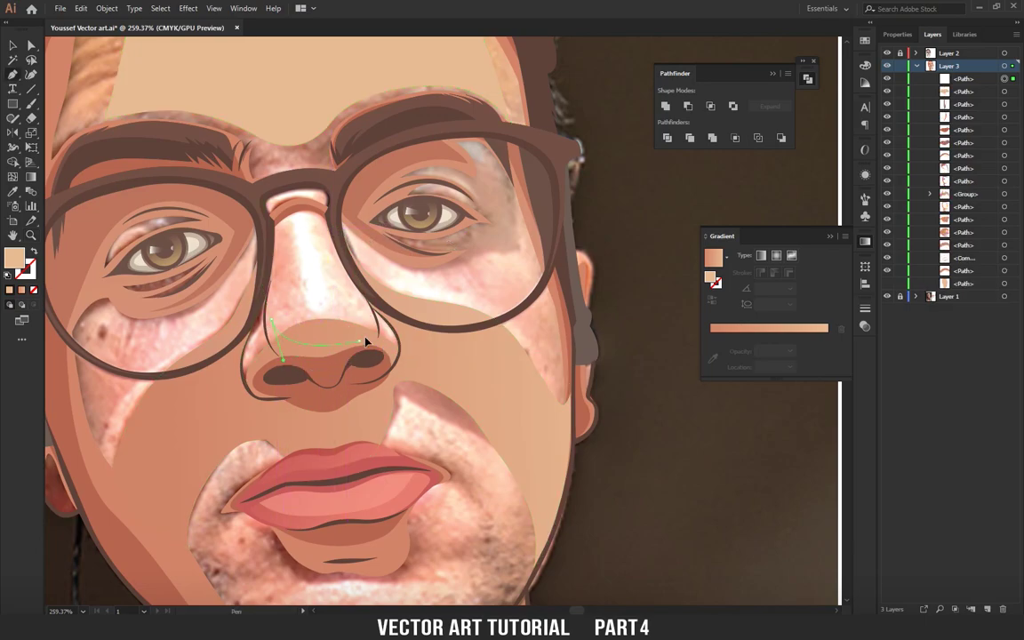
pyautogui.click(359, 340)
pyautogui.click(376, 313)
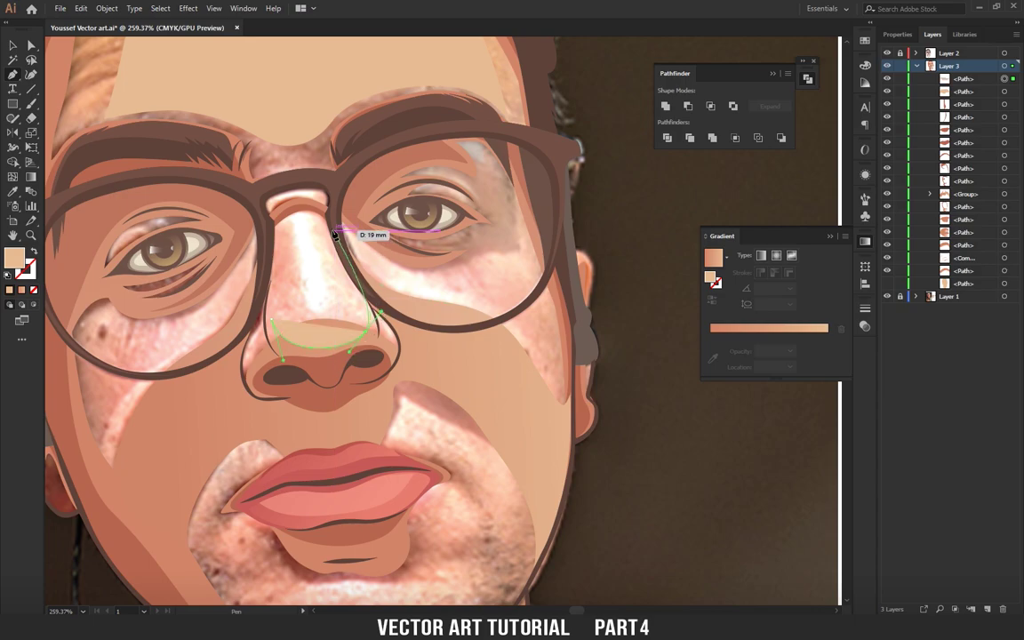
pyautogui.moveTo(335, 234); pyautogui.dragTo(336, 240)
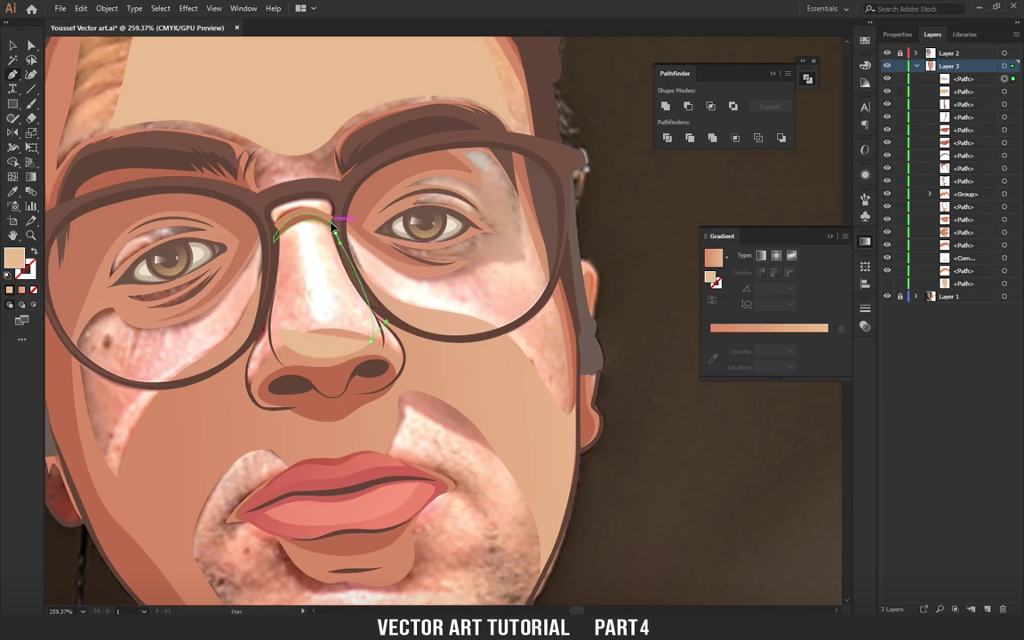
pyautogui.moveTo(326, 212); pyautogui.dragTo(317, 202)
pyautogui.click(304, 198)
pyautogui.click(268, 202)
pyautogui.keyDown('ctrl'); pyautogui.click(275, 329); pyautogui.keyUp('ctrl')
pyautogui.click(275, 354)
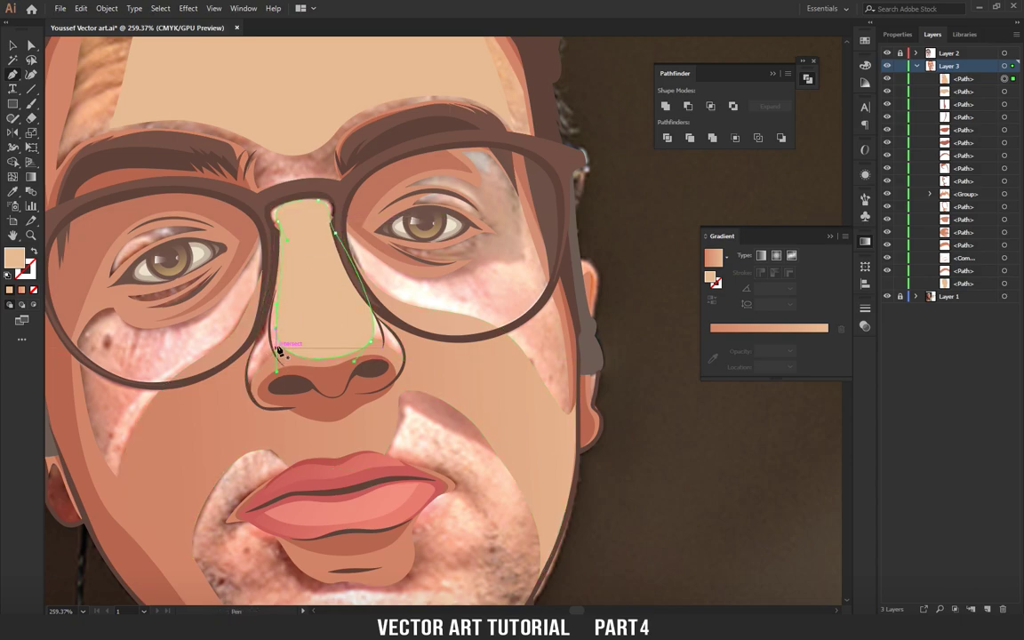
pyautogui.moveTo(410, 359); pyautogui.dragTo(387, 337)
pyautogui.hotkey('ctrl', '-')
pyautogui.hotkey('ctrl', '-')
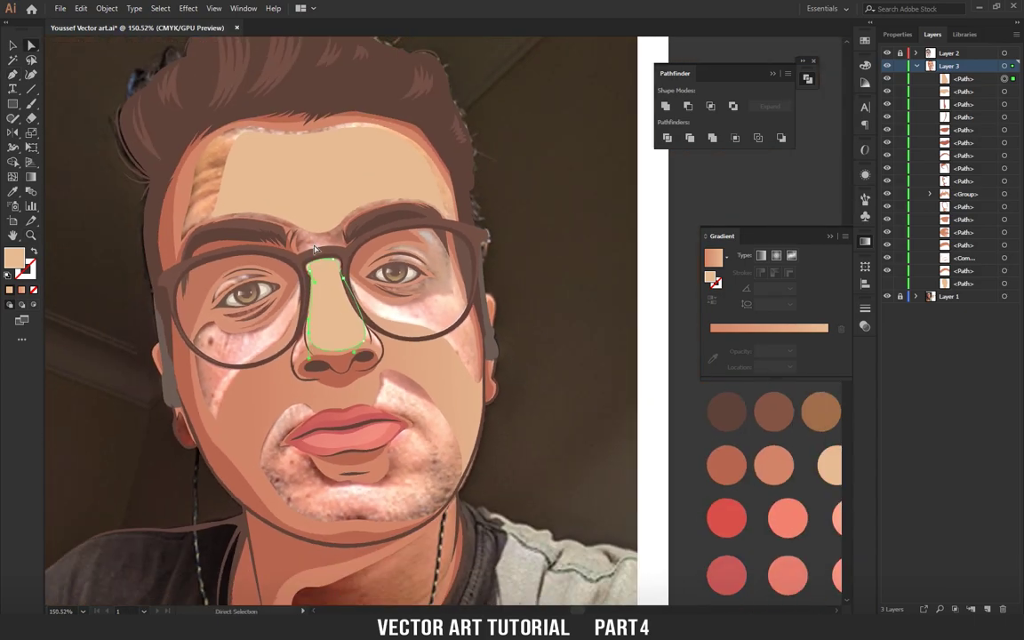
# Use the Eyedropper to fill the forehead and nose highlights with the pale beige swatch.
pyautogui.press('i')
pyautogui.hscroll(4, 604, 400)
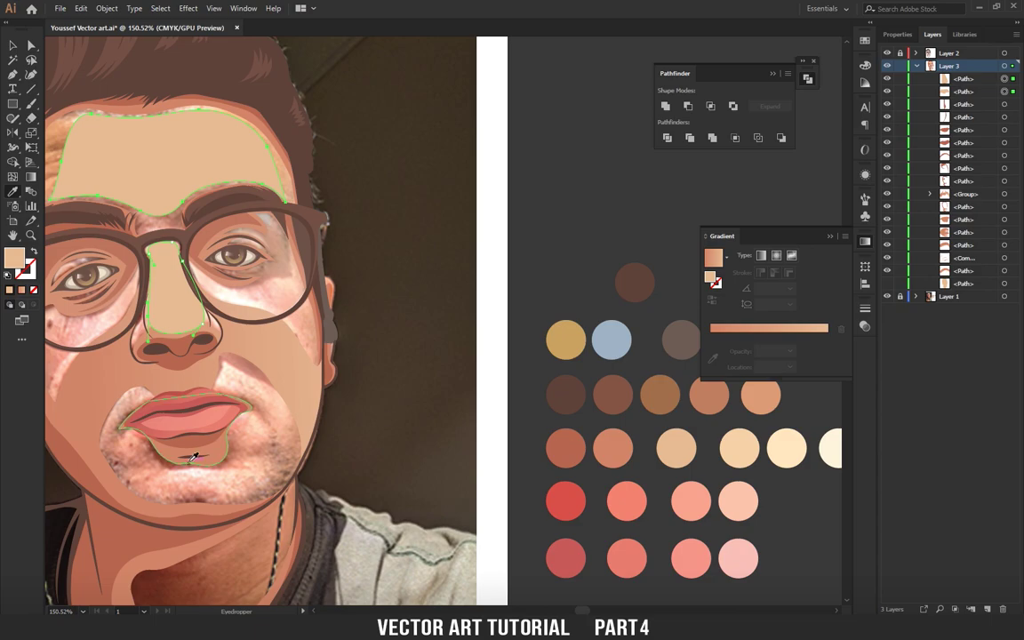
pyautogui.keyDown('ctrl'); pyautogui.click(166, 403); pyautogui.keyUp('ctrl')
pyautogui.moveTo(672, 442); pyautogui.dragTo(718, 446)
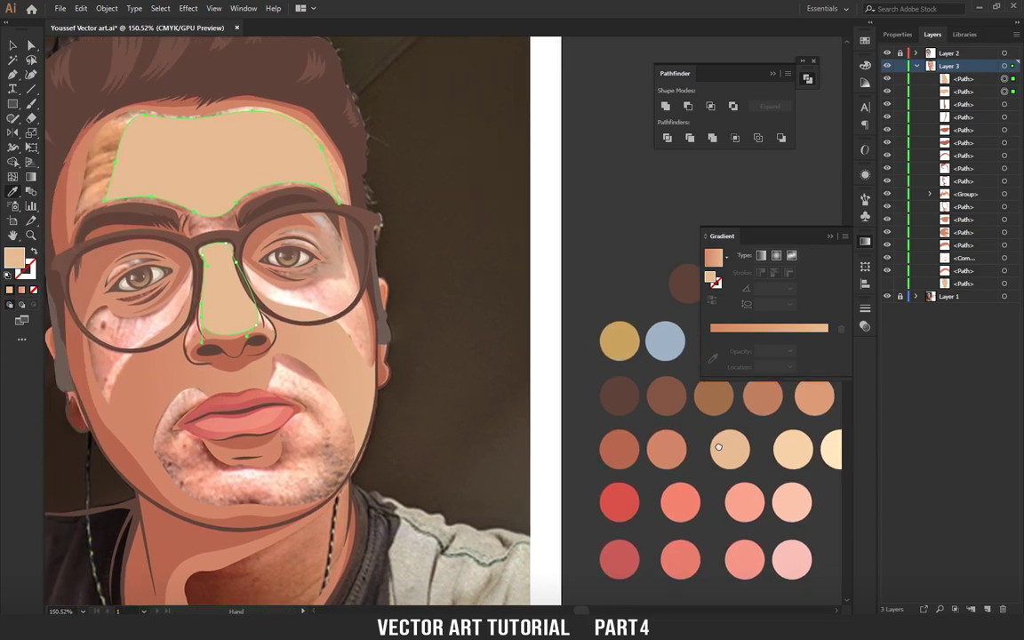
pyautogui.click(667, 442)
pyautogui.click(727, 454)
pyautogui.scroll(-2, 350, 319)
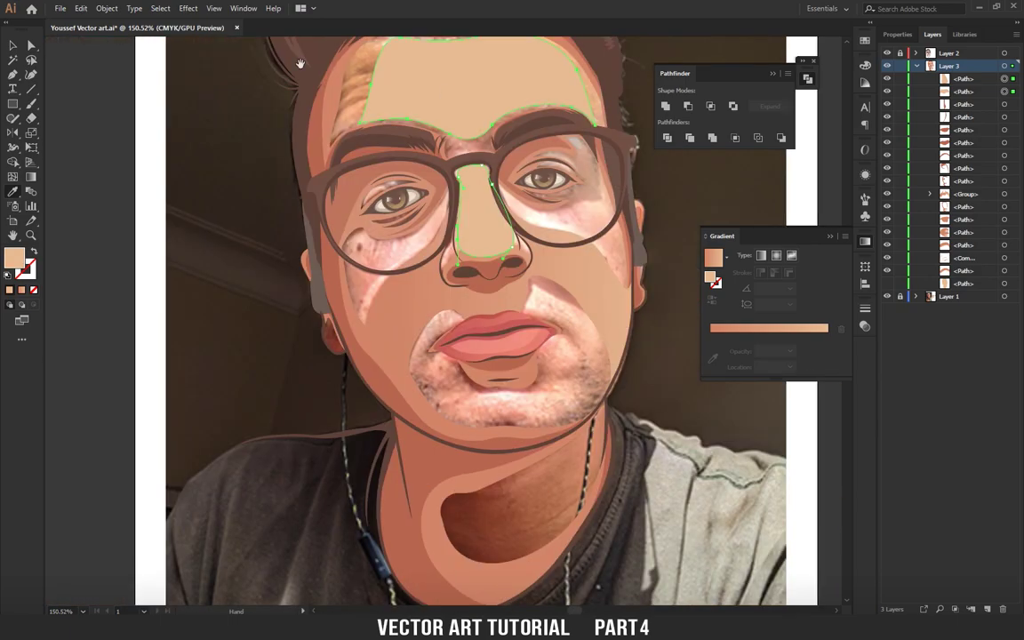
pyautogui.scroll(2, 226, 341)
pyautogui.scroll(-2, 445, 417)
pyautogui.scroll(2, 503, 331)
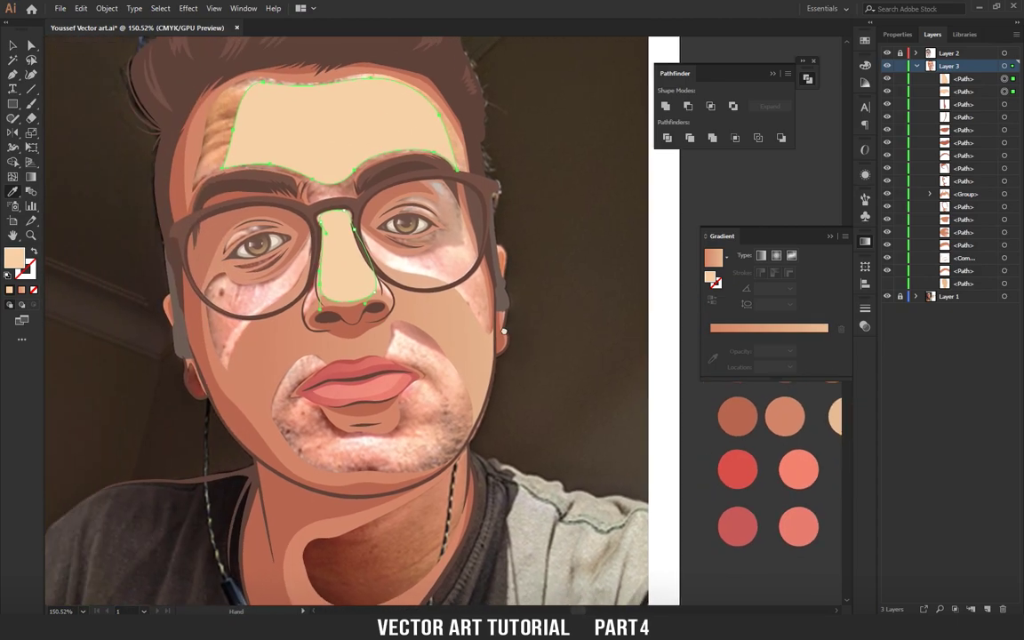
pyautogui.scroll(-4, 279, 263)
pyautogui.scroll(1, 300, 263)
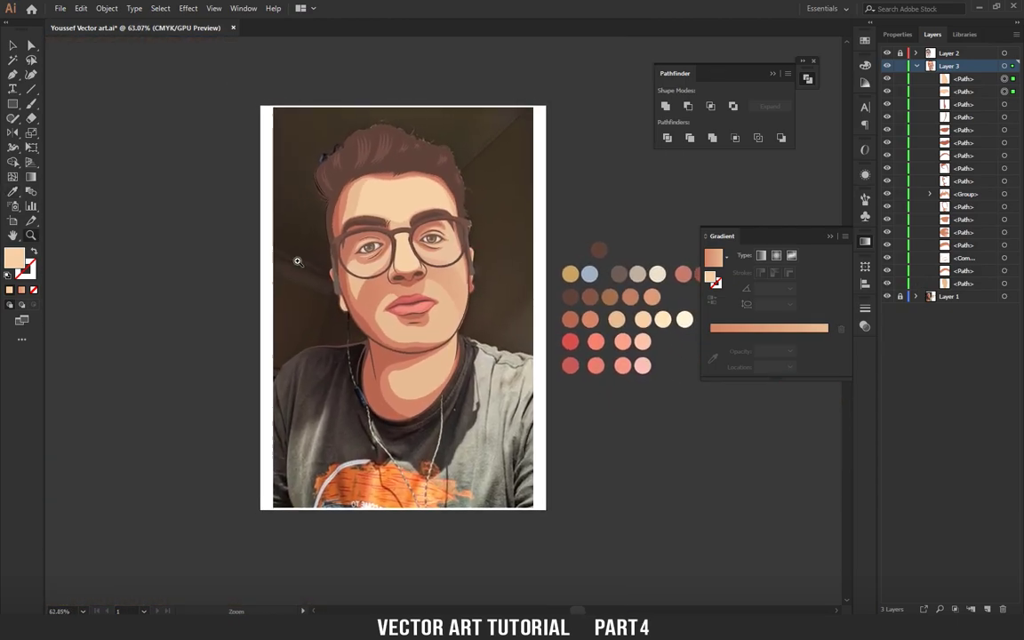
pyautogui.scroll(1, 303, 262)
pyautogui.scroll(3, 389, 252)
pyautogui.scroll(-2, 356, 267)
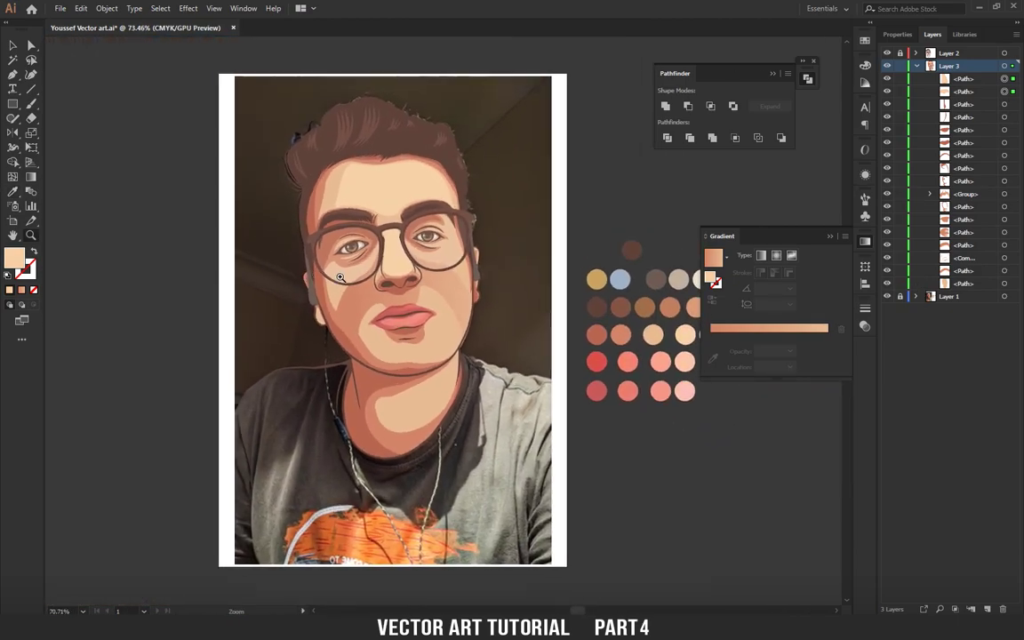
pyautogui.scroll(4, 467, 271)
pyautogui.scroll(1, 467, 271)
# Start the right-eye highlight path with Pen points along the eyelid.
pyautogui.press('p')
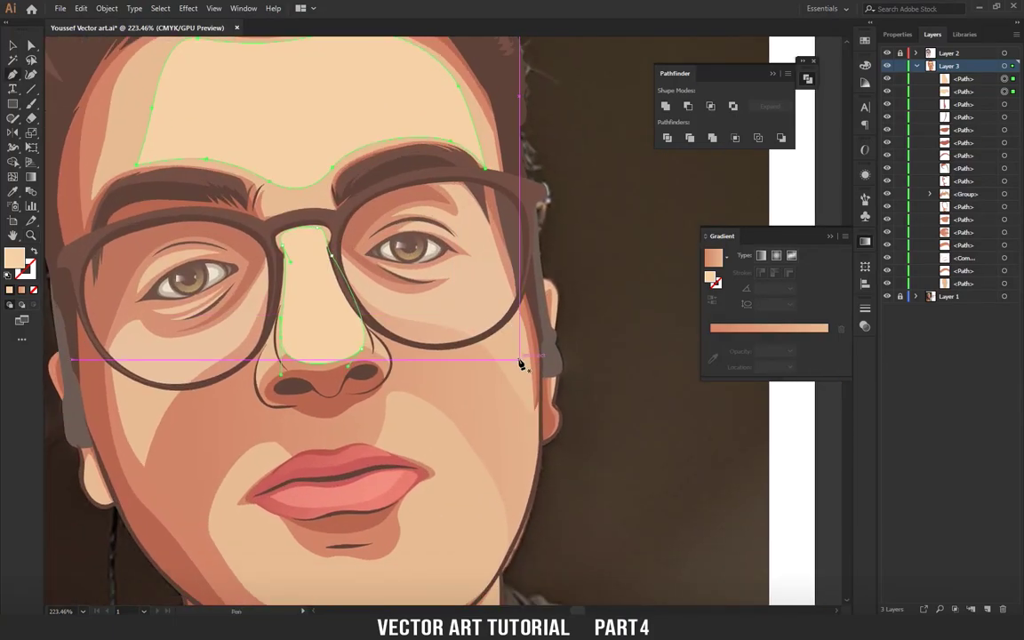
pyautogui.scroll(3, 523, 369)
pyautogui.hscroll(2, 515, 383)
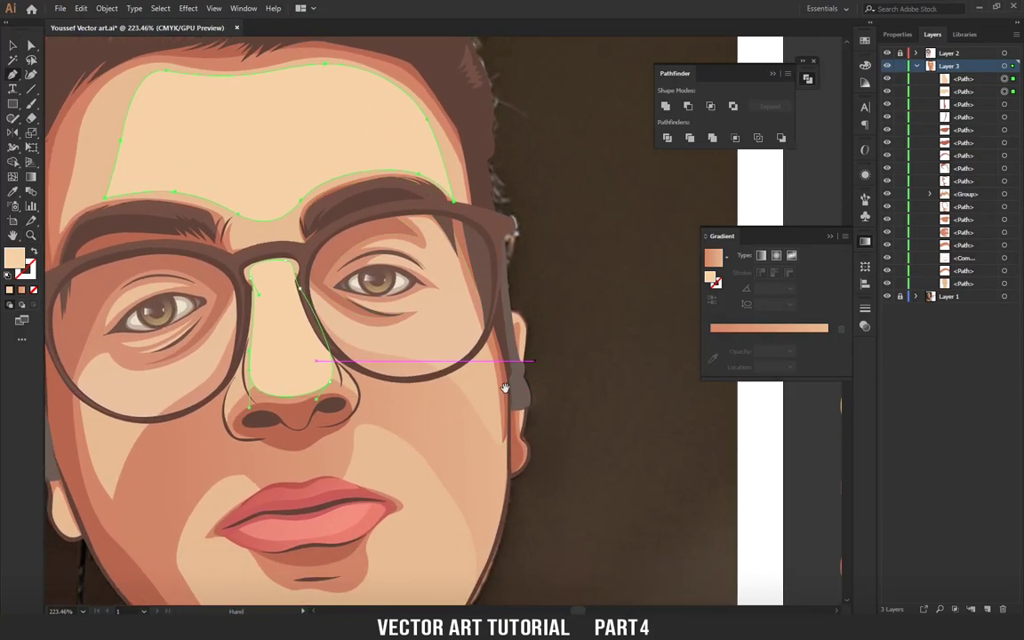
pyautogui.scroll(-3, 480, 391)
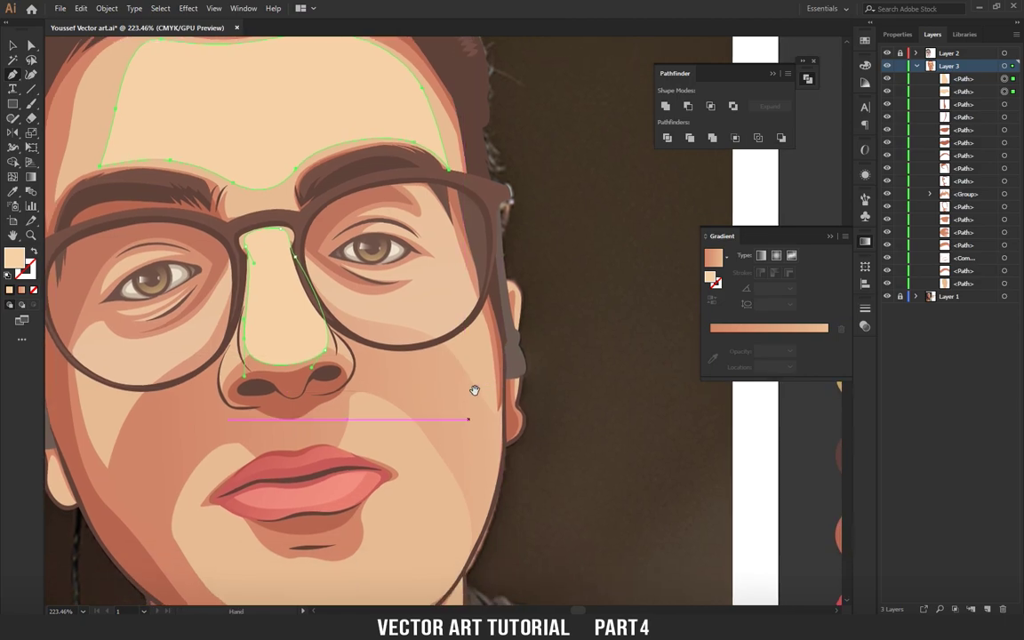
pyautogui.scroll(2, 274, 287)
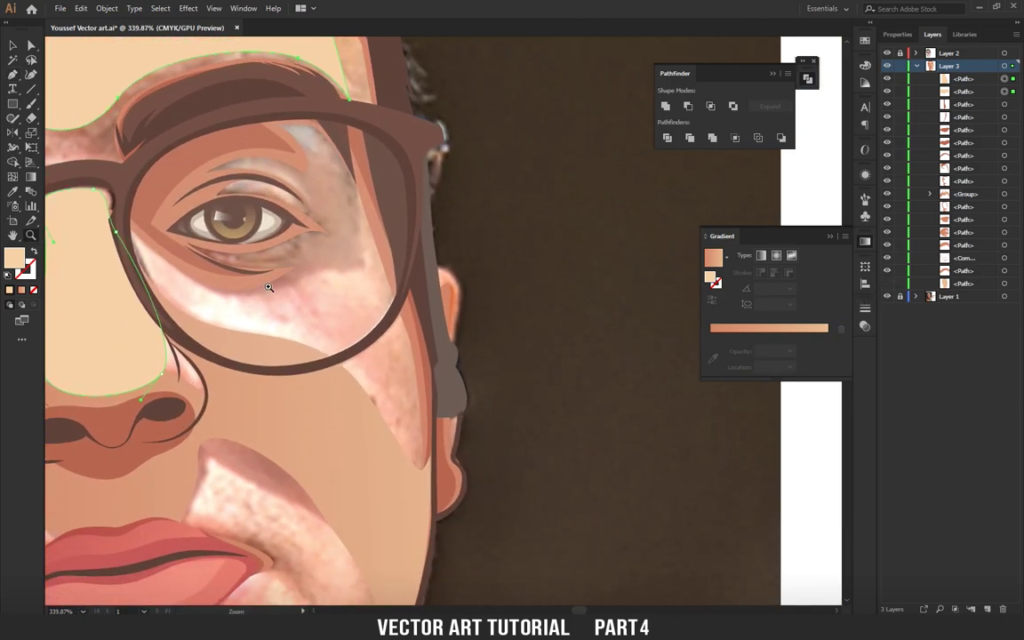
pyautogui.click(231, 190)
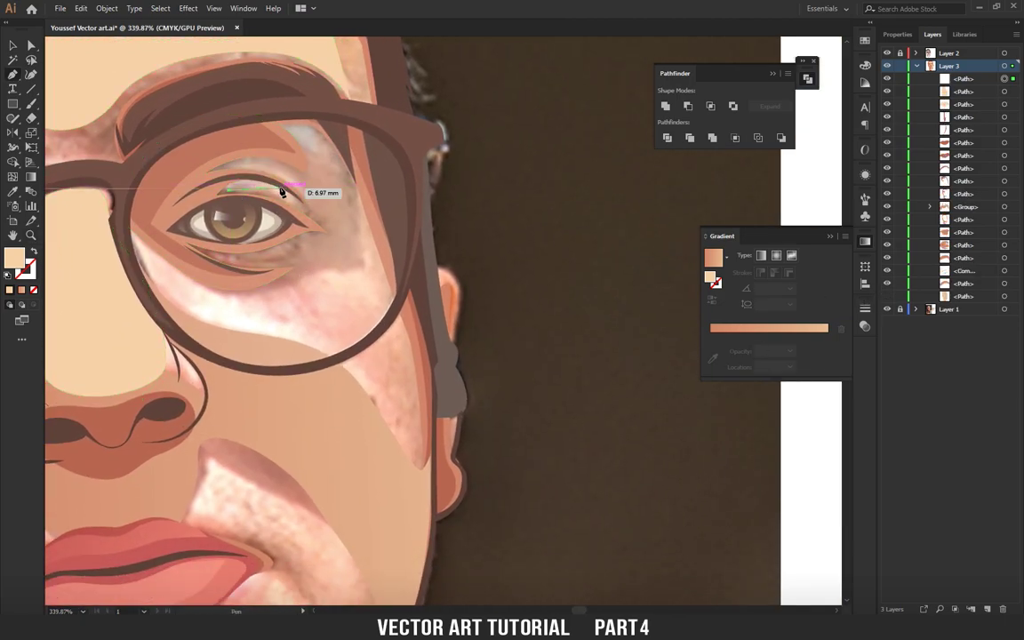
pyautogui.click(313, 219)
pyautogui.click(228, 191)
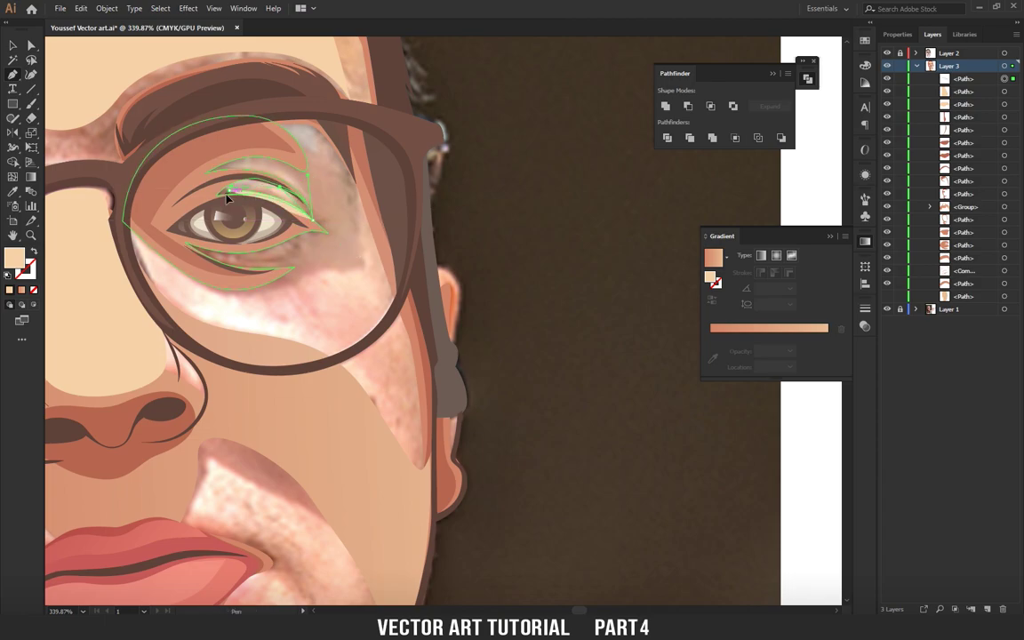
# Curve and extend the highlight outline over the cheek beneath the right-side lens.
pyautogui.press('ctrl')
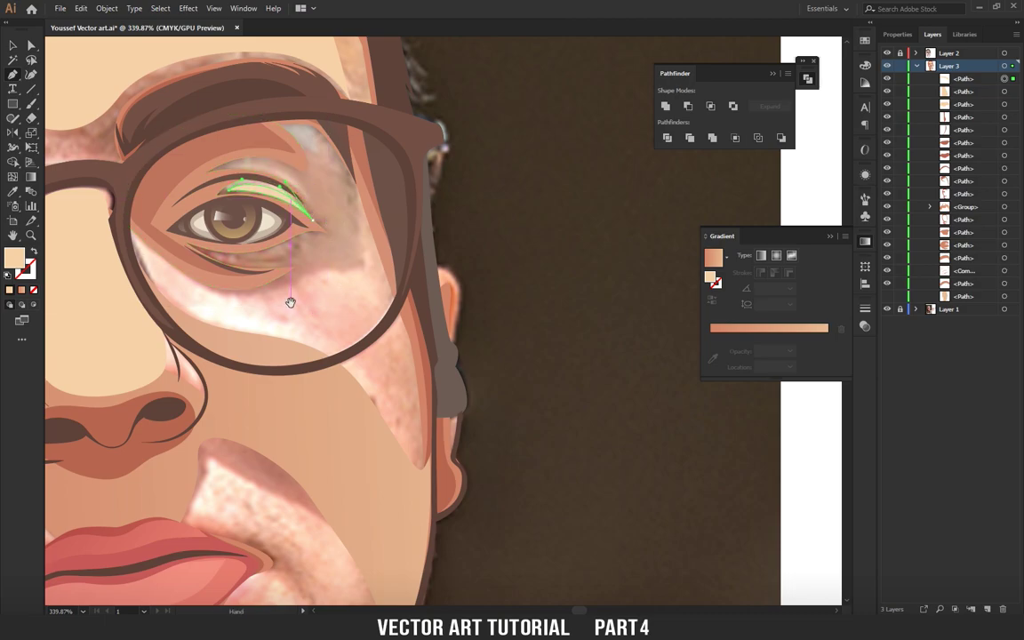
pyautogui.scroll(1, 280, 208)
pyautogui.hscroll(-1, 280, 209)
pyautogui.click(271, 207)
pyautogui.moveTo(345, 233); pyautogui.dragTo(354, 248)
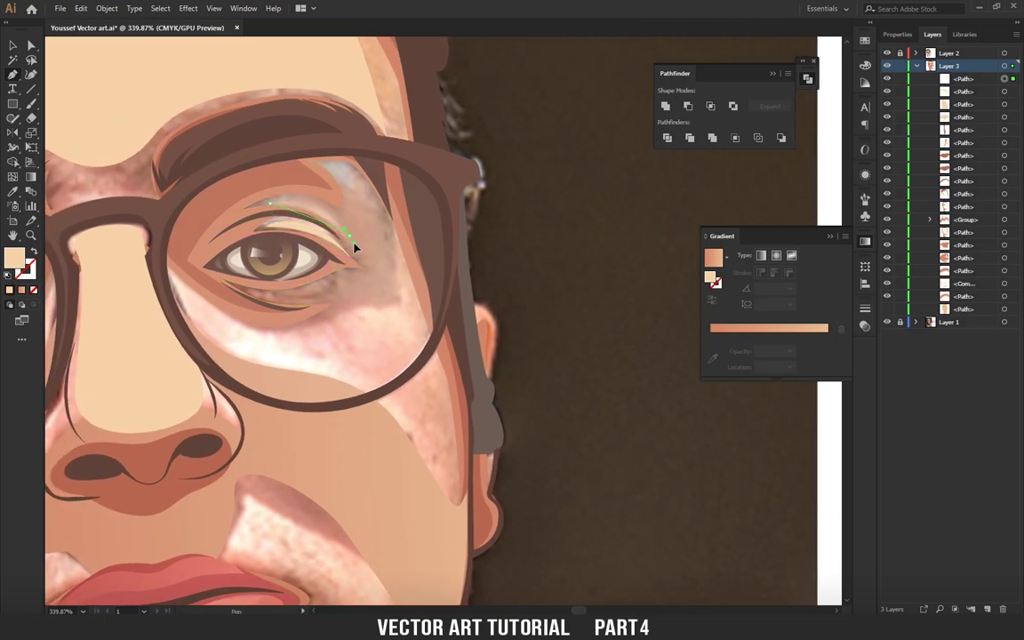
pyautogui.moveTo(292, 205); pyautogui.dragTo(229, 212)
pyautogui.moveTo(409, 279); pyautogui.dragTo(456, 251)
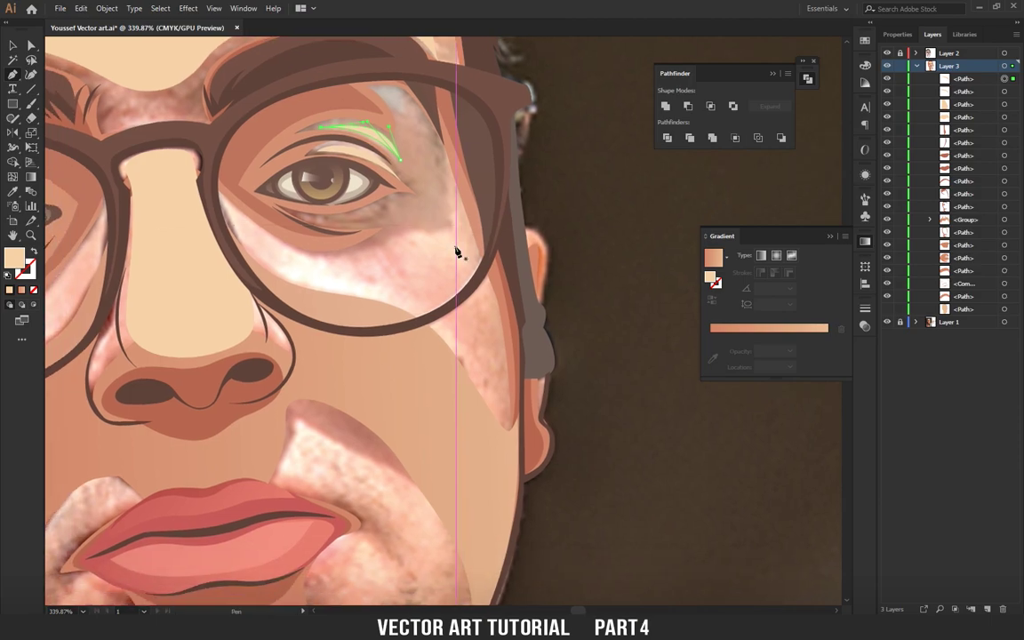
pyautogui.moveTo(229, 210)
pyautogui.mouseDown()
pyautogui.moveTo(320, 283)
pyautogui.moveTo(280, 213)
pyautogui.mouseUp()
pyautogui.moveTo(390, 280); pyautogui.dragTo(436, 353)
pyautogui.moveTo(400, 224); pyautogui.dragTo(429, 293)
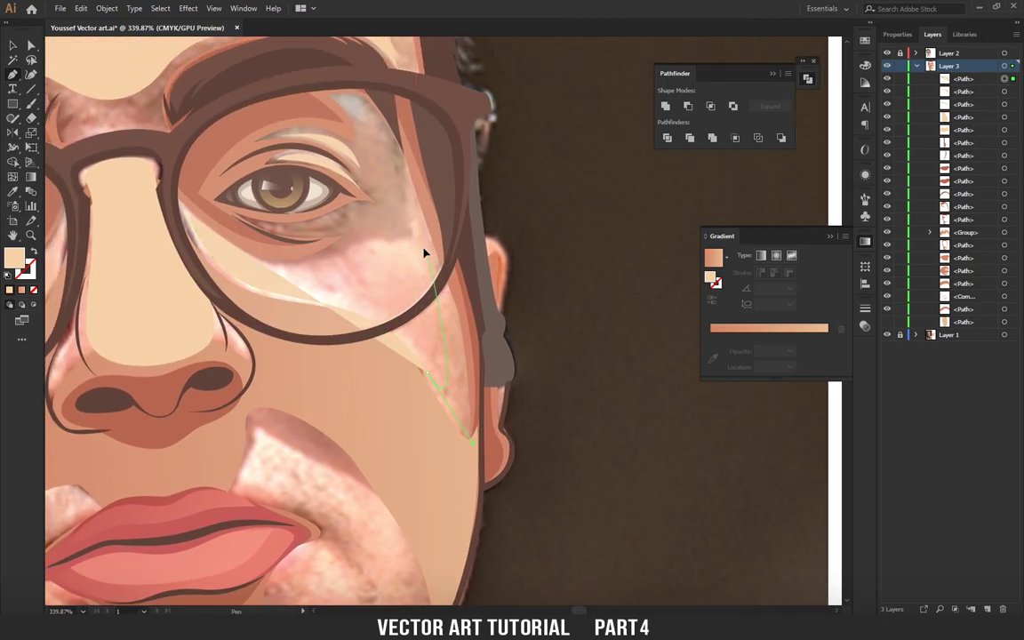
pyautogui.moveTo(416, 240)
pyautogui.mouseDown()
pyautogui.moveTo(438, 311)
pyautogui.moveTo(413, 336)
pyautogui.mouseUp()
# With fill and stroke swapped, finish the under-eye highlight path and nudge its anchors.
pyautogui.hotkey('shift', 'x')
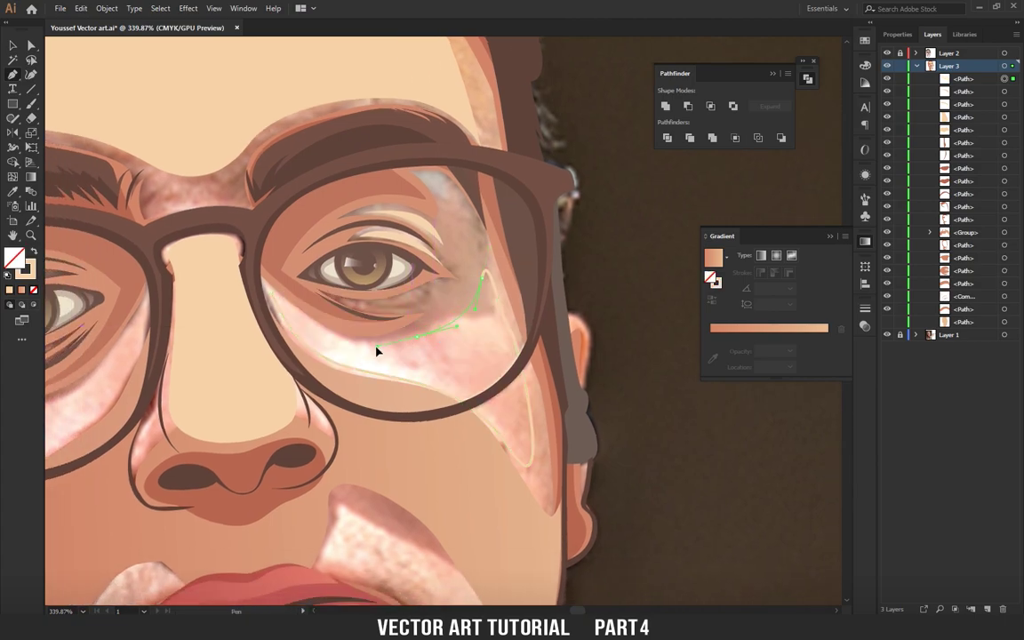
pyautogui.click(341, 339)
pyautogui.click(321, 331)
pyautogui.click(303, 316)
pyautogui.click(275, 297)
pyautogui.moveTo(315, 322)
pyautogui.mouseDown()
pyautogui.moveTo(397, 326)
pyautogui.moveTo(396, 342)
pyautogui.mouseUp()
pyautogui.press('a')
pyautogui.scroll(-3, 400, 344)
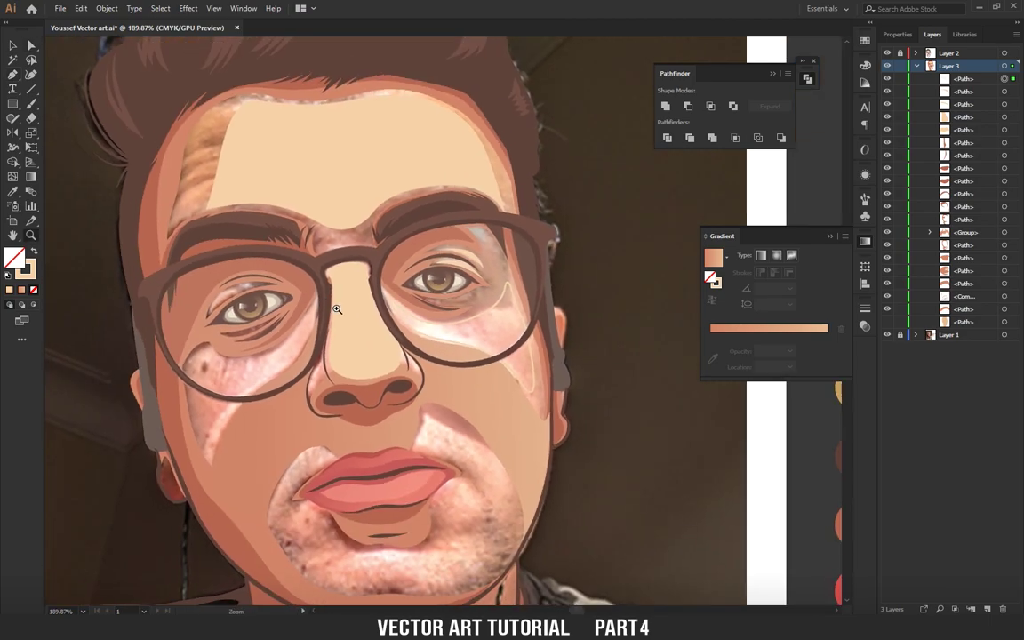
pyautogui.scroll(2, 331, 297)
pyautogui.moveTo(448, 320); pyautogui.dragTo(734, 239)
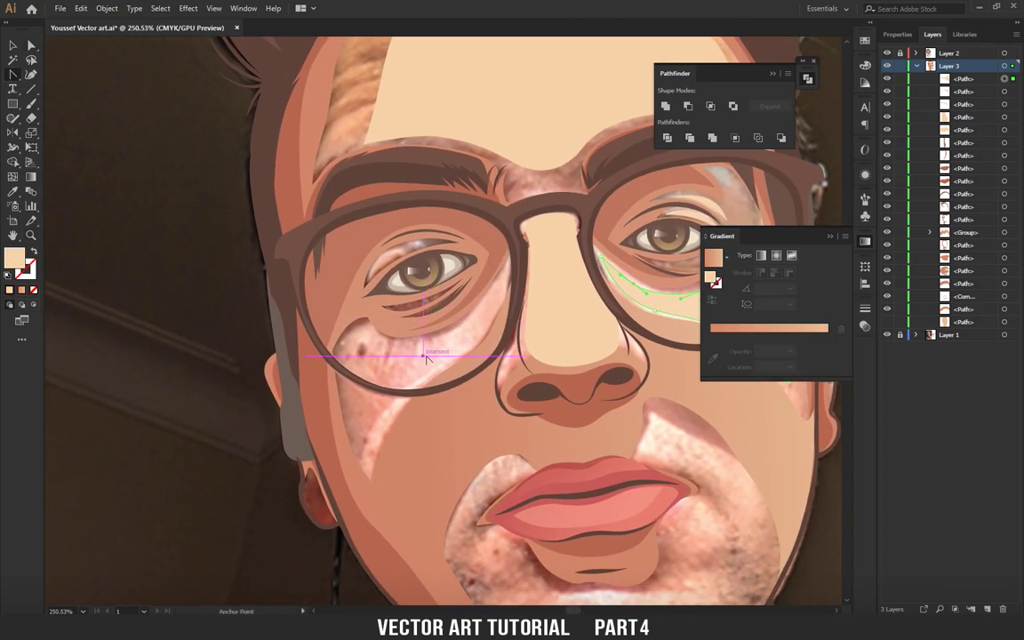
# Trace a highlight path under the left-side eye, curving it up along the lens rim.
pyautogui.click(509, 343)
pyautogui.moveTo(530, 286); pyautogui.dragTo(522, 293)
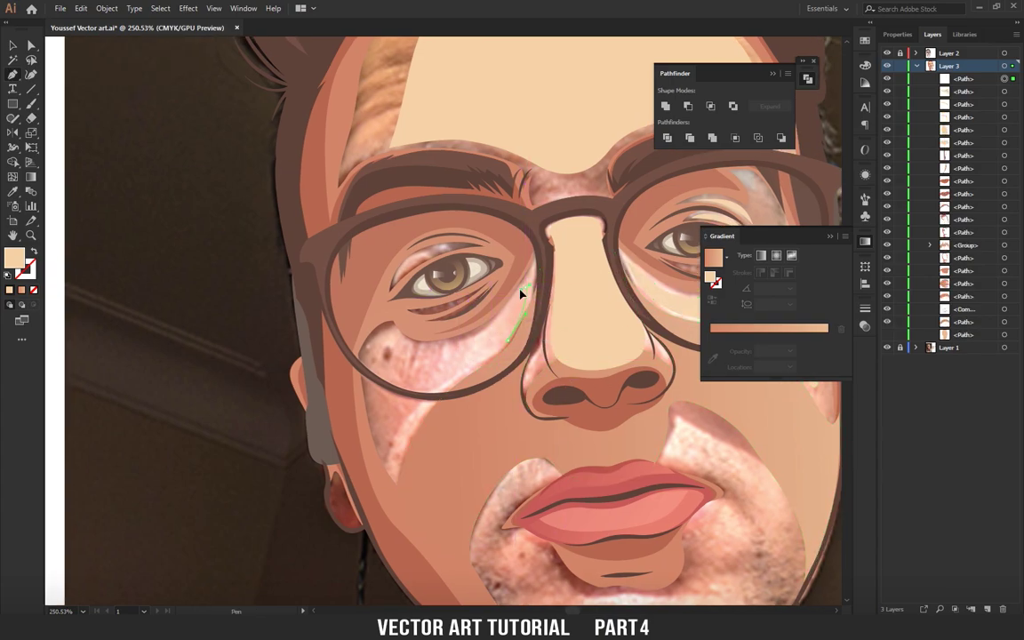
pyautogui.moveTo(397, 354); pyautogui.dragTo(372, 353)
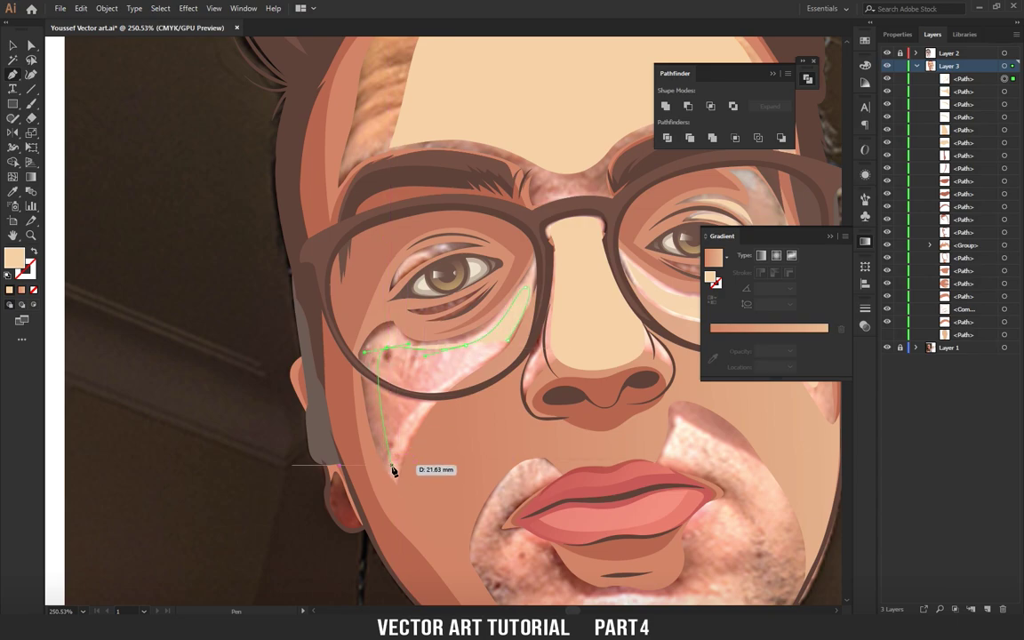
pyautogui.click(411, 415)
pyautogui.hotkey('shift', 'x')
pyautogui.click(434, 394)
pyautogui.moveTo(481, 365); pyautogui.dragTo(509, 347)
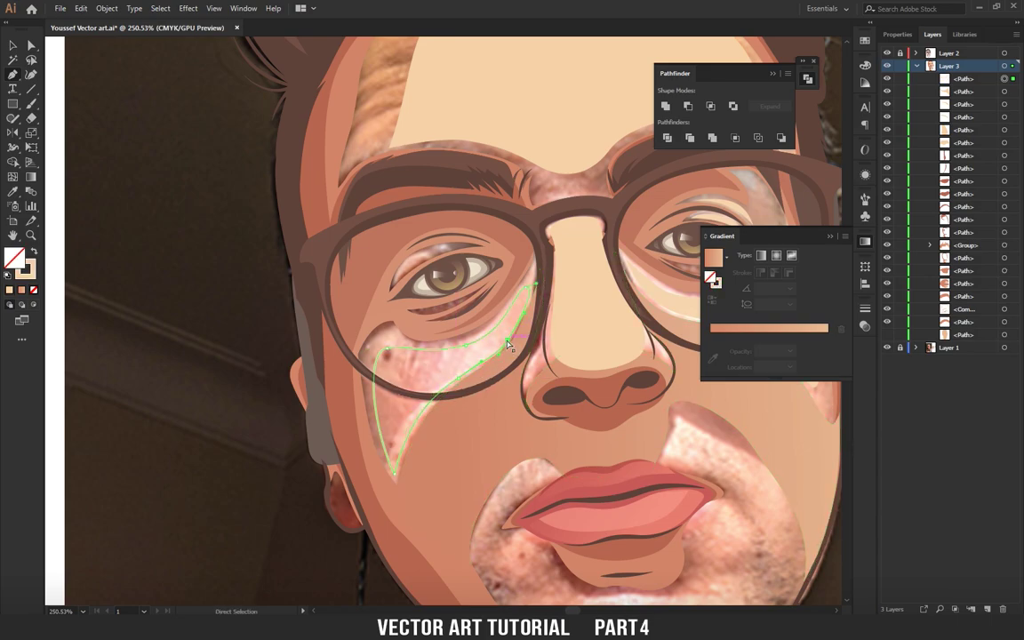
# Start a lip highlight path at the upper lip and run it down the cheek to the jaw.
pyautogui.moveTo(522, 447); pyautogui.dragTo(447, 360)
pyautogui.moveTo(512, 338); pyautogui.dragTo(388, 253)
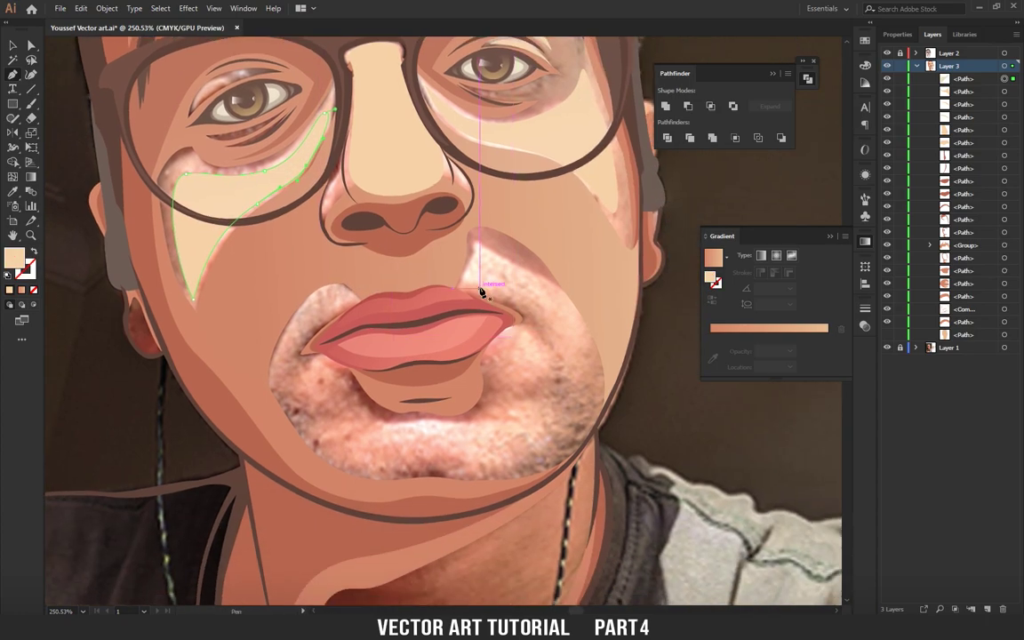
pyautogui.click(459, 292)
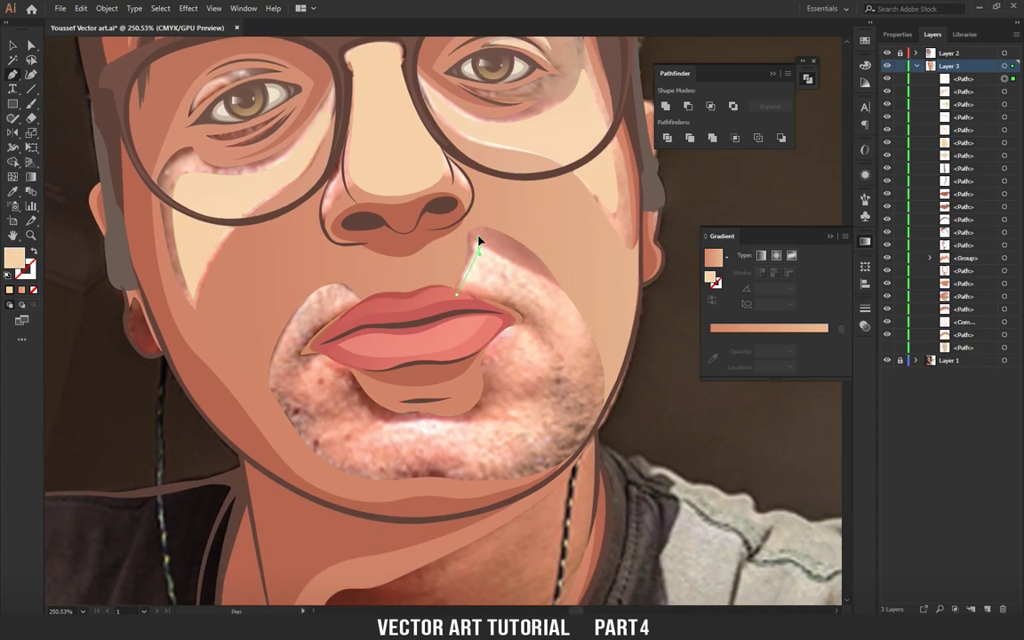
pyautogui.moveTo(488, 255); pyautogui.dragTo(510, 264)
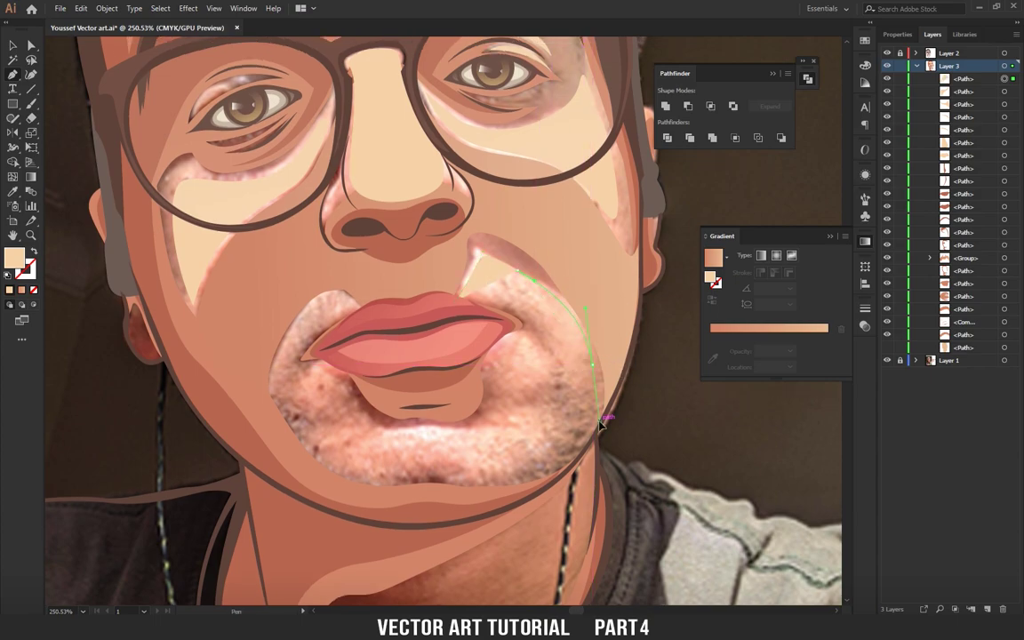
pyautogui.moveTo(601, 424); pyautogui.dragTo(586, 435)
pyautogui.click(532, 398)
pyautogui.click(522, 468)
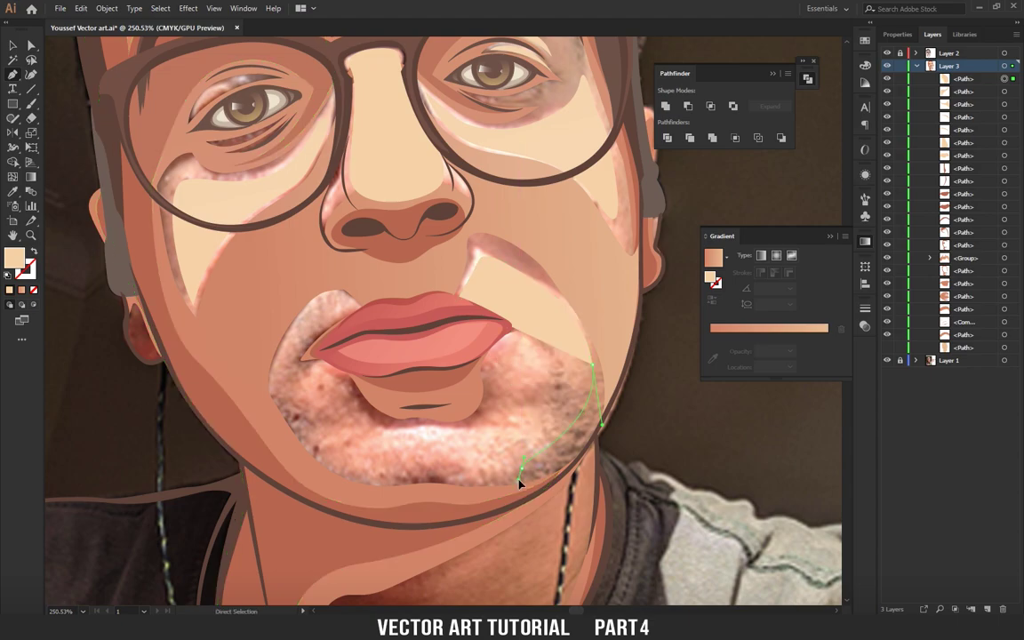
pyautogui.moveTo(499, 484); pyautogui.dragTo(600, 421)
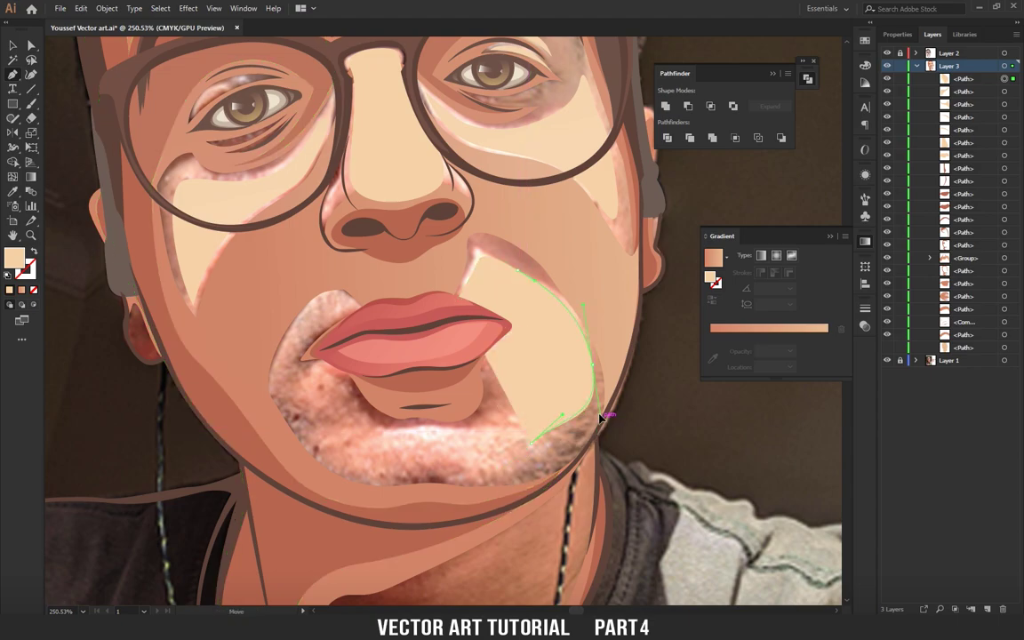
# Continue the lip highlight around the chin and close it back at the lip corner.
pyautogui.moveTo(391, 479)
pyautogui.mouseDown()
pyautogui.moveTo(398, 492)
pyautogui.moveTo(313, 438)
pyautogui.mouseUp()
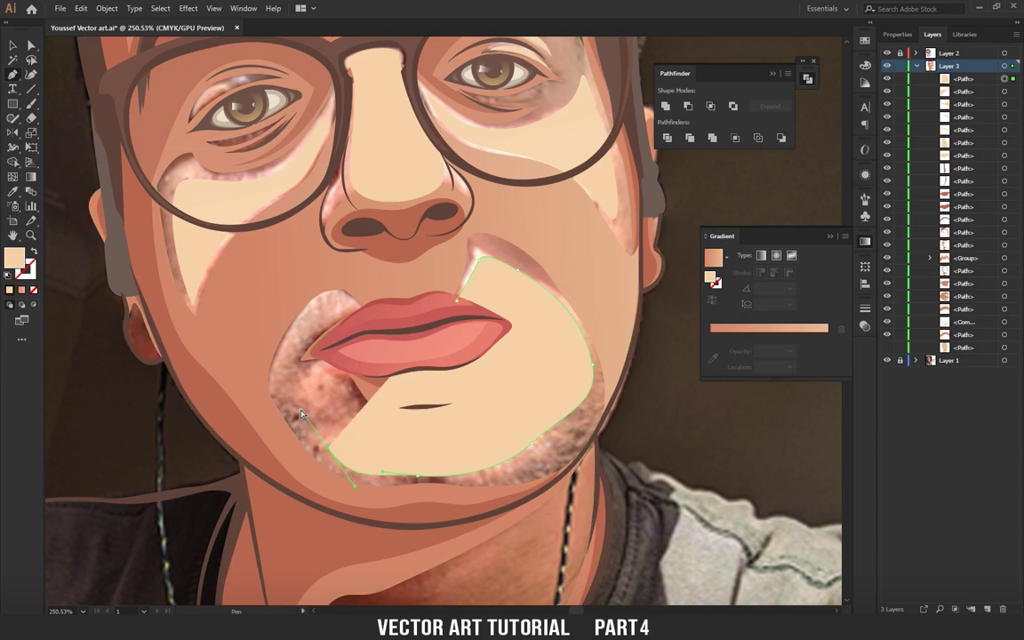
pyautogui.moveTo(286, 403); pyautogui.dragTo(285, 384)
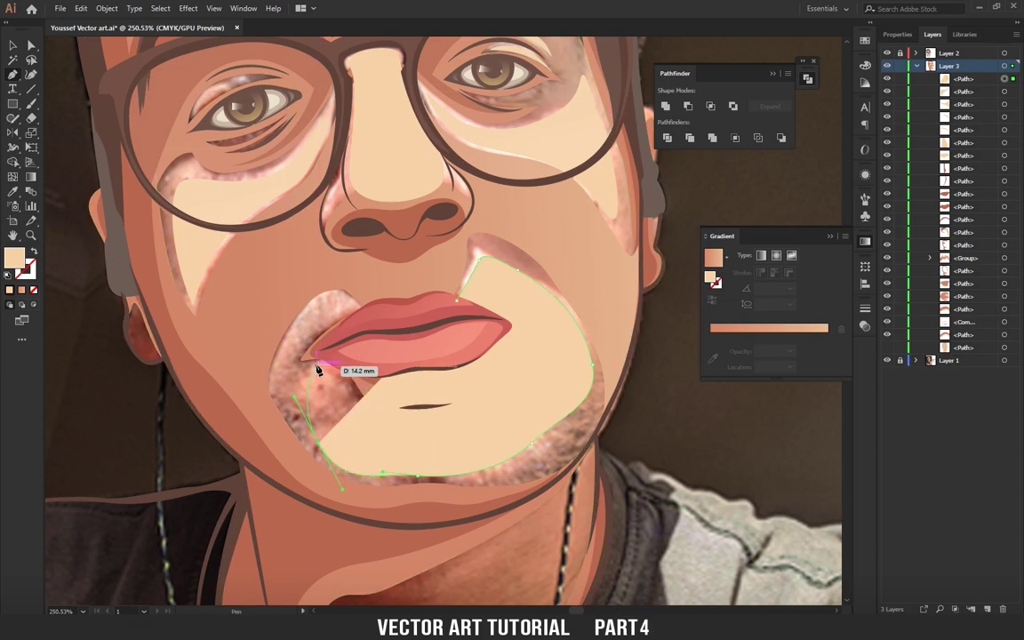
pyautogui.press('/')
pyautogui.moveTo(348, 361)
pyautogui.mouseDown()
pyautogui.moveTo(353, 411)
pyautogui.moveTo(408, 436)
pyautogui.moveTo(448, 432)
pyautogui.mouseUp()
pyautogui.moveTo(511, 411); pyautogui.dragTo(498, 377)
pyautogui.moveTo(519, 338)
pyautogui.mouseDown()
pyautogui.moveTo(526, 320)
pyautogui.moveTo(524, 346)
pyautogui.mouseUp()
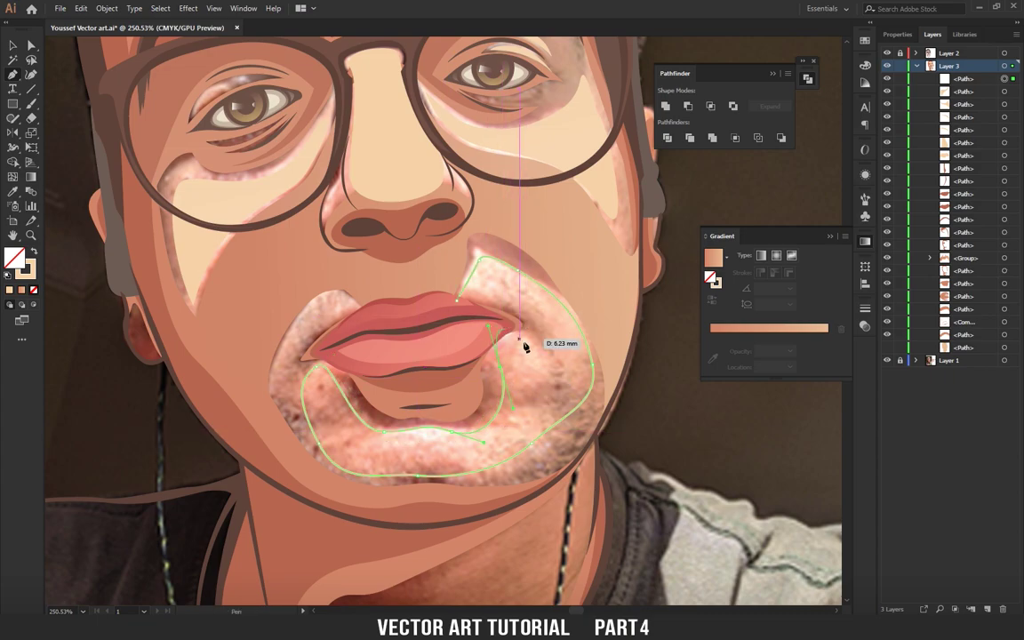
pyautogui.moveTo(458, 300); pyautogui.dragTo(478, 308)
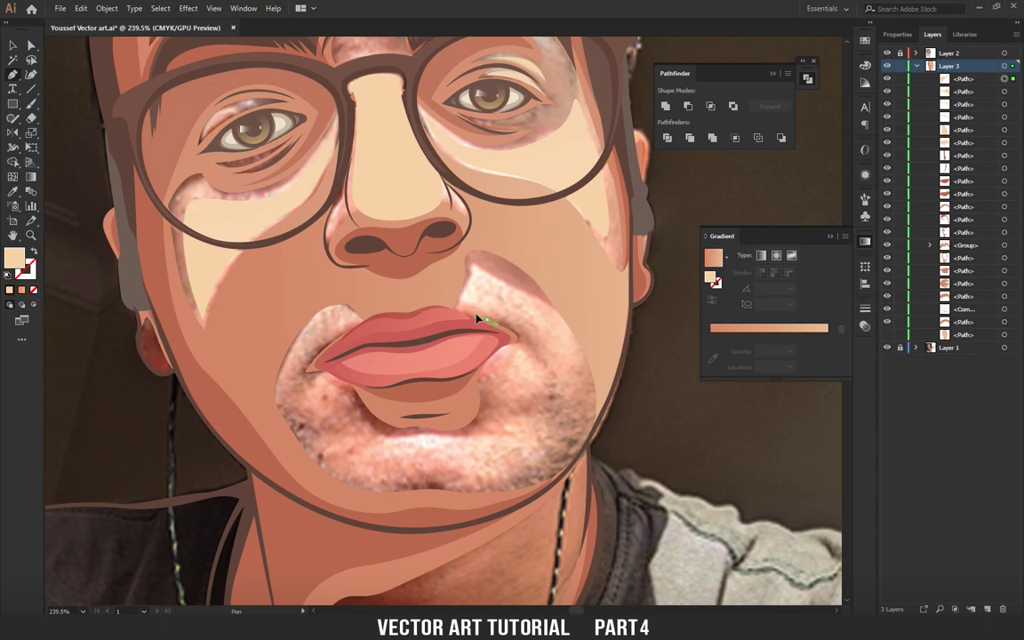
# Trace a second closed highlight from the lip corner down the cheek and around the chin.
pyautogui.click(510, 331)
pyautogui.click(558, 317)
pyautogui.moveTo(594, 340); pyautogui.dragTo(571, 441)
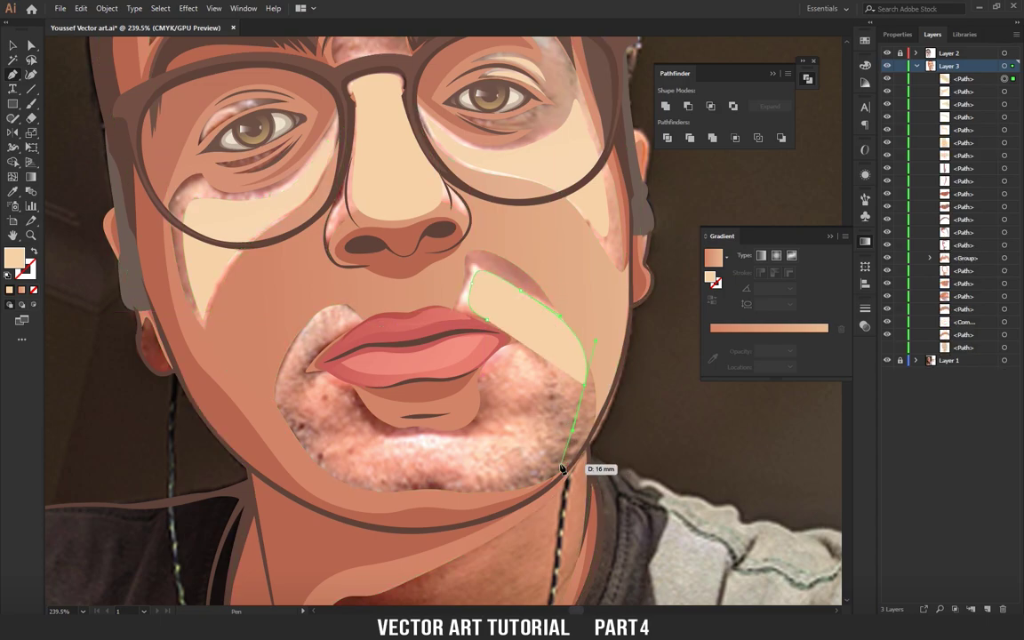
pyautogui.moveTo(571, 442); pyautogui.dragTo(549, 442)
pyautogui.moveTo(515, 476)
pyautogui.mouseDown()
pyautogui.moveTo(457, 487)
pyautogui.moveTo(362, 480)
pyautogui.mouseUp()
pyautogui.click(417, 465)
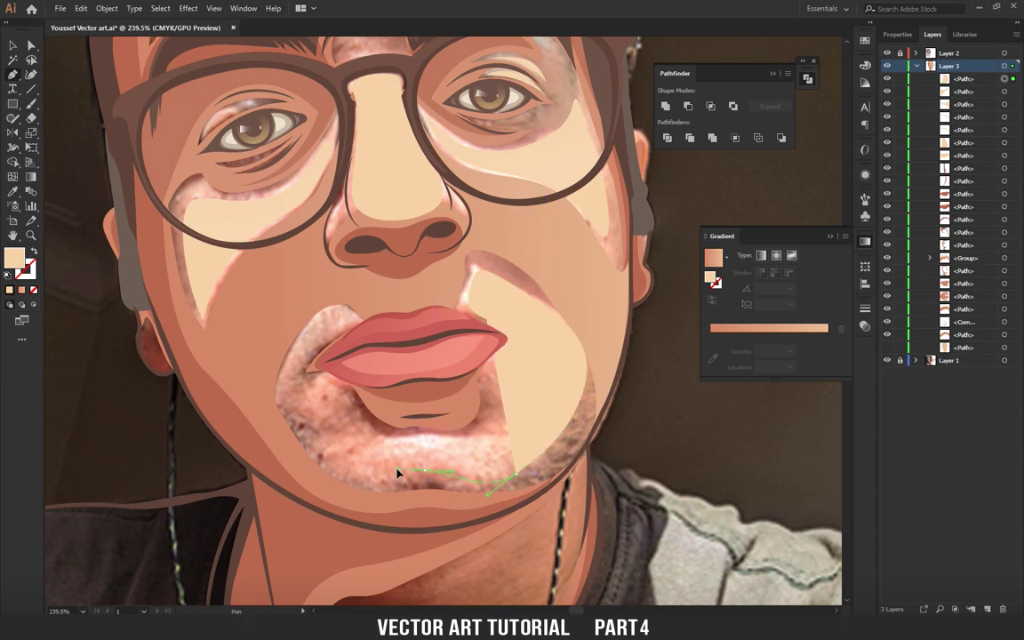
pyautogui.moveTo(423, 435); pyautogui.dragTo(425, 442)
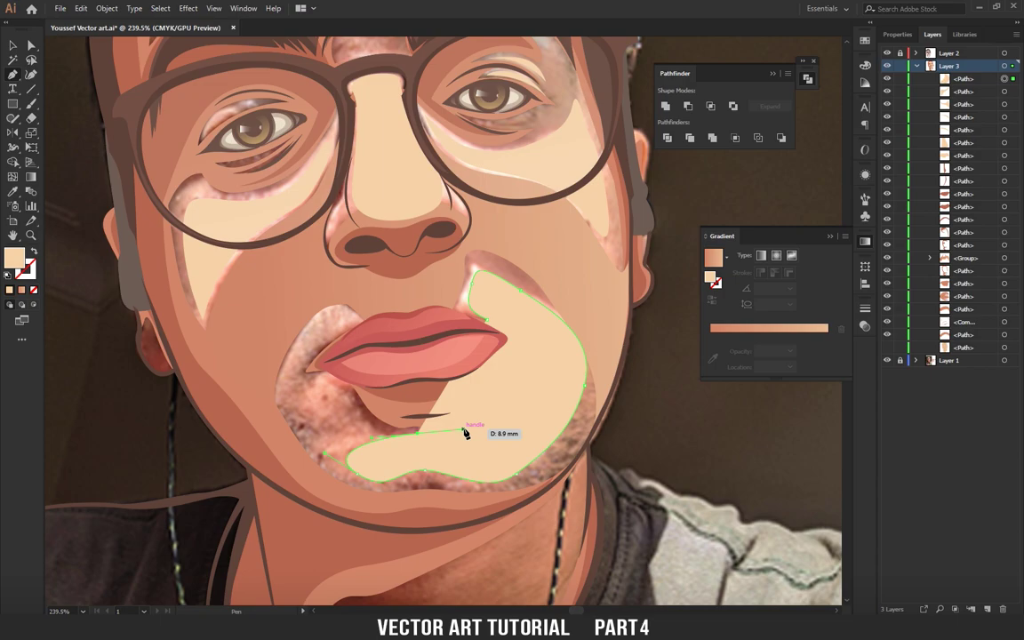
pyautogui.hotkey('shift', 'x')
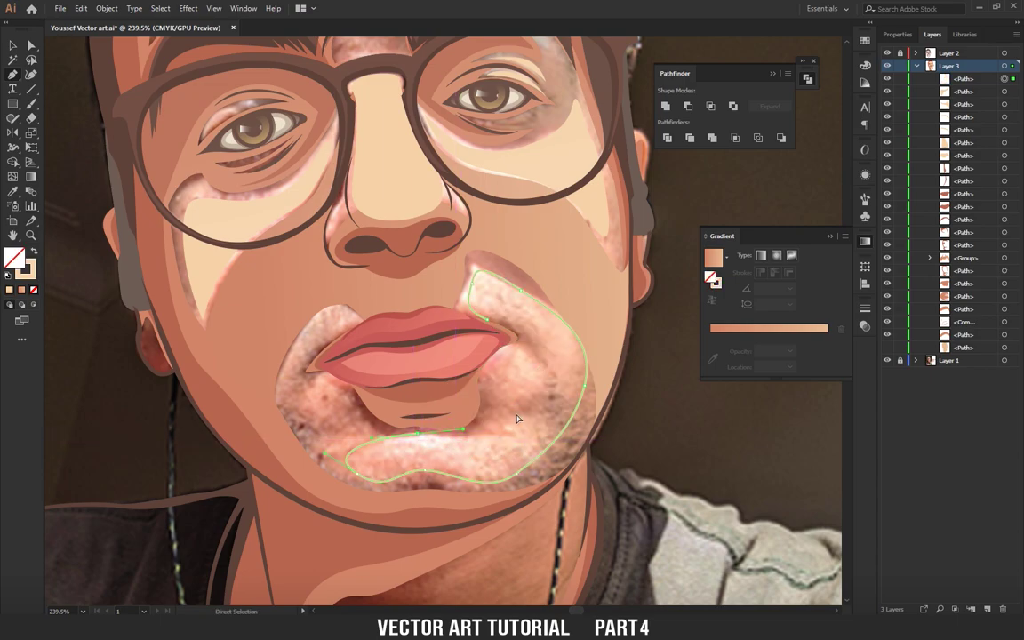
pyautogui.moveTo(537, 372)
pyautogui.mouseDown()
pyautogui.moveTo(500, 347)
pyautogui.moveTo(487, 354)
pyautogui.moveTo(490, 322)
pyautogui.mouseUp()
pyautogui.click(469, 290)
pyautogui.press('z')
pyautogui.hotkey('ctrl', '0')
pyautogui.click(485, 342)
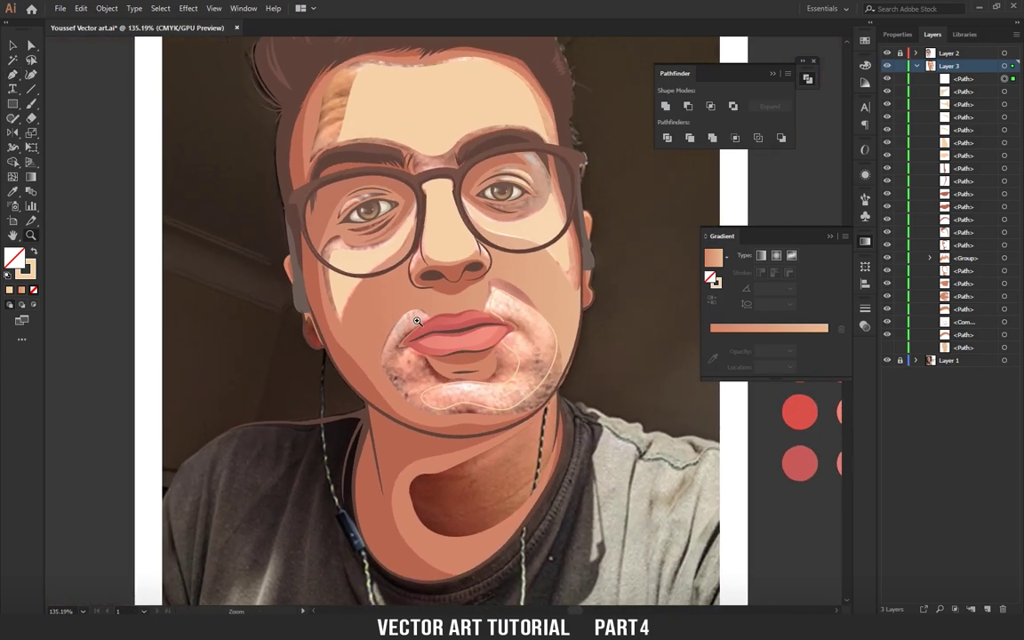
# Restore the chin highlight's solid fill, hide the reference photo, and adjust a lip-side anchor.
pyautogui.hotkey('shift', 'x')
pyautogui.keyDown('alt'); pyautogui.click(485, 343); pyautogui.keyUp('alt')
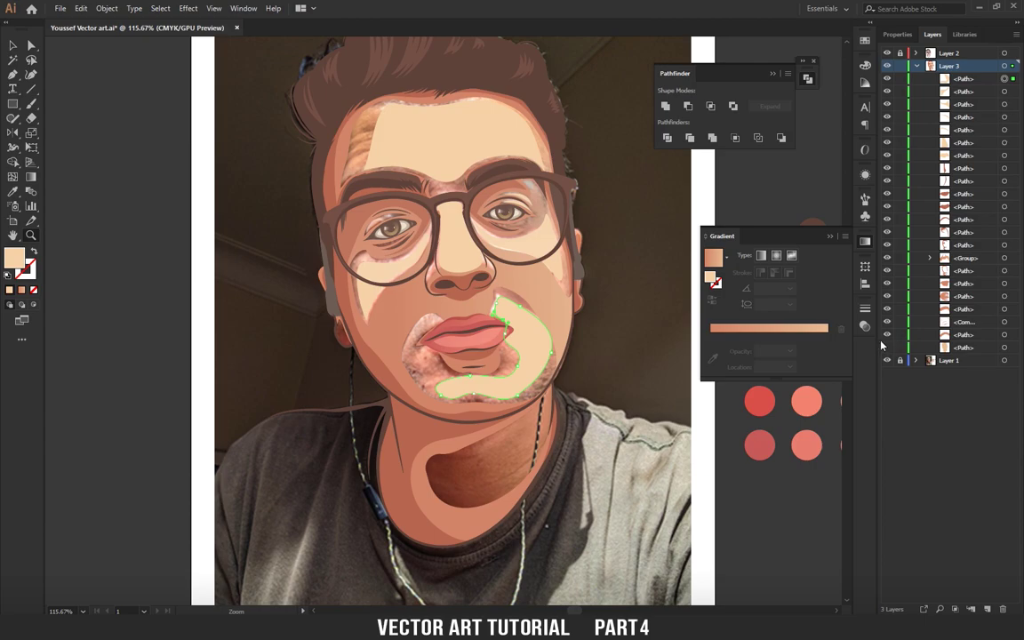
pyautogui.click(886, 360)
pyautogui.moveTo(332, 306); pyautogui.dragTo(454, 354)
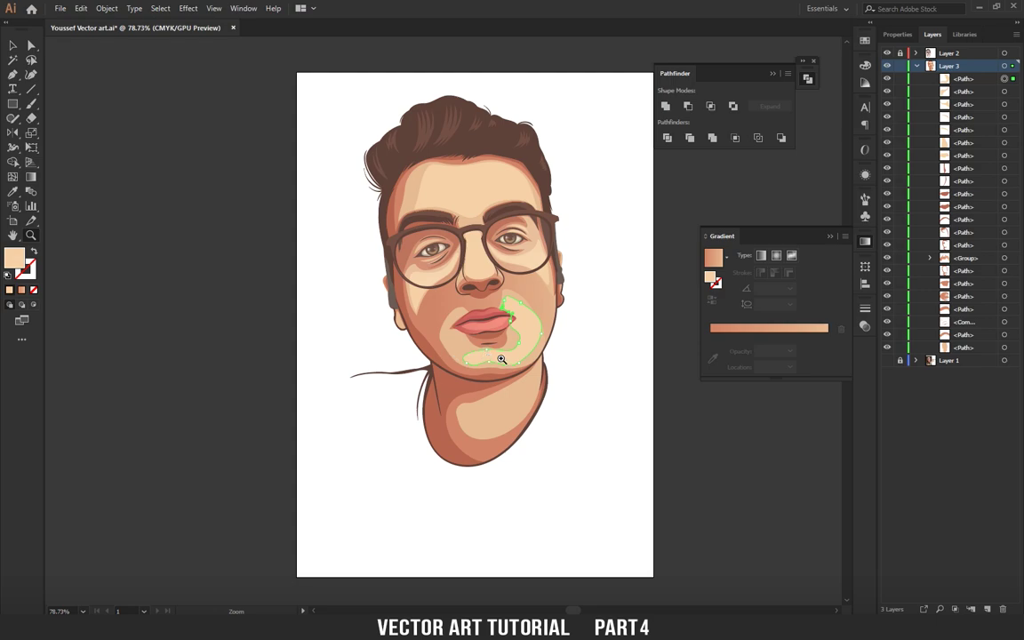
pyautogui.moveTo(518, 347); pyautogui.dragTo(622, 353)
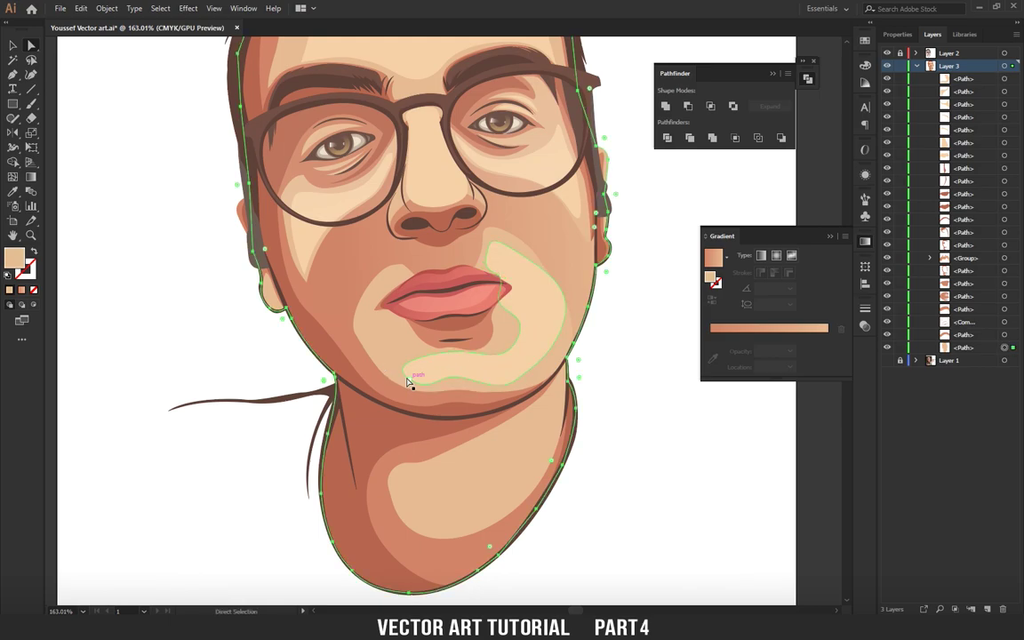
pyautogui.moveTo(394, 370)
pyautogui.mouseDown()
pyautogui.moveTo(428, 421)
pyautogui.moveTo(399, 373)
pyautogui.mouseUp()
pyautogui.hotkey('ctrl', '0')
# Pull the chin highlight's anchors in toward the mouth corner, zooming in and out to check.
pyautogui.moveTo(429, 337)
pyautogui.mouseDown()
pyautogui.moveTo(493, 358)
pyautogui.moveTo(512, 303)
pyautogui.mouseUp()
pyautogui.hotkey('ctrl', '0')
pyautogui.moveTo(279, 284); pyautogui.dragTo(471, 233)
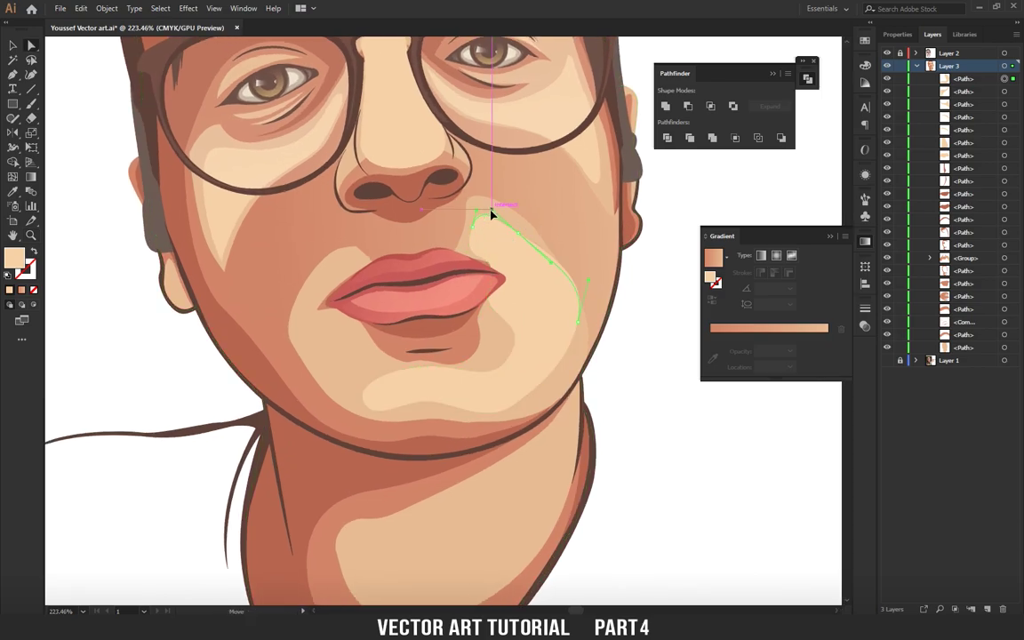
pyautogui.hotkey('ctrl', '0')
pyautogui.moveTo(276, 192); pyautogui.dragTo(556, 268)
pyautogui.moveTo(576, 316); pyautogui.dragTo(571, 336)
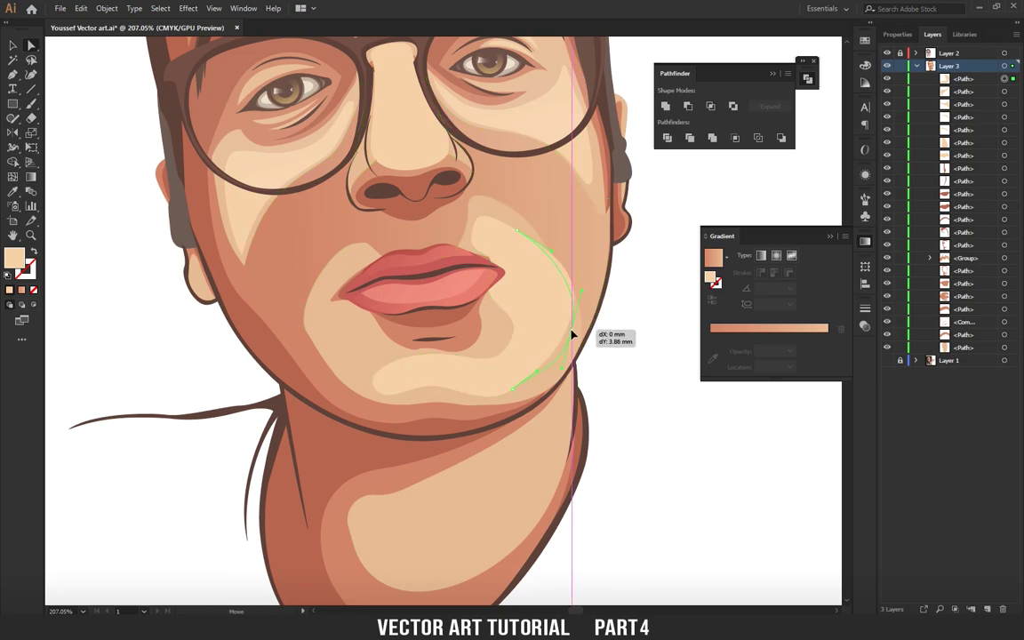
pyautogui.hotkey('ctrl', '0')
pyautogui.moveTo(331, 281); pyautogui.dragTo(614, 379)
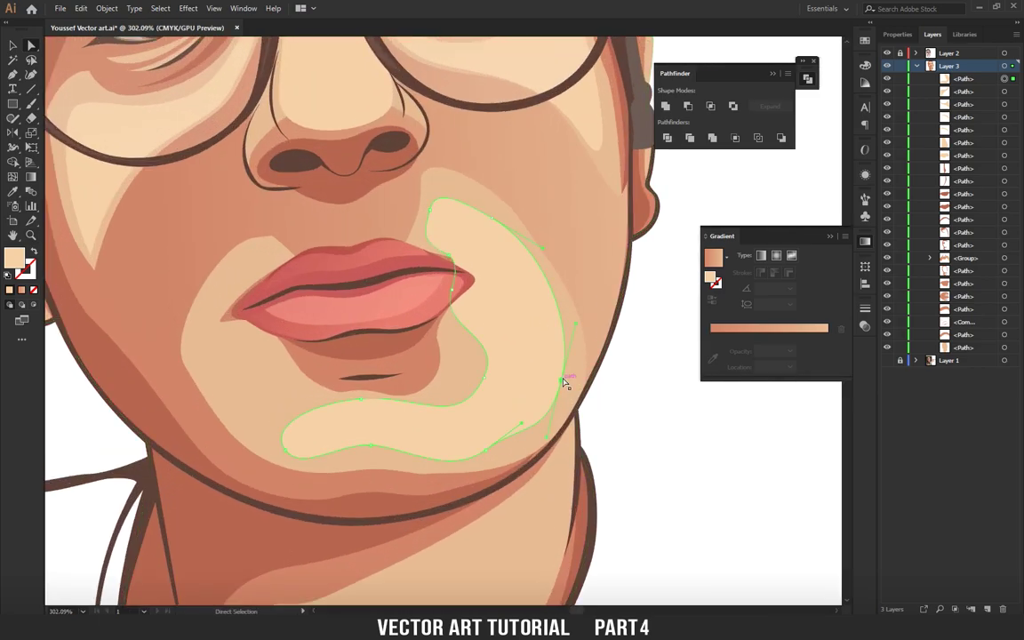
pyautogui.moveTo(548, 258); pyautogui.dragTo(531, 256)
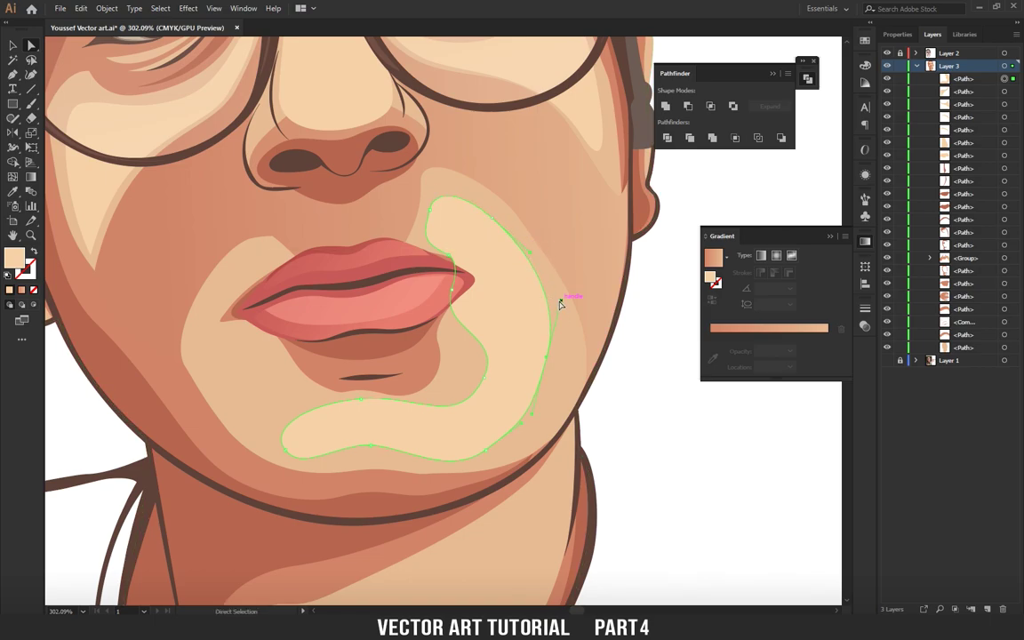
pyautogui.hotkey('ctrl', '0')
pyautogui.moveTo(327, 297)
pyautogui.mouseDown()
pyautogui.moveTo(482, 320)
pyautogui.moveTo(469, 293)
pyautogui.moveTo(480, 291)
pyautogui.mouseUp()
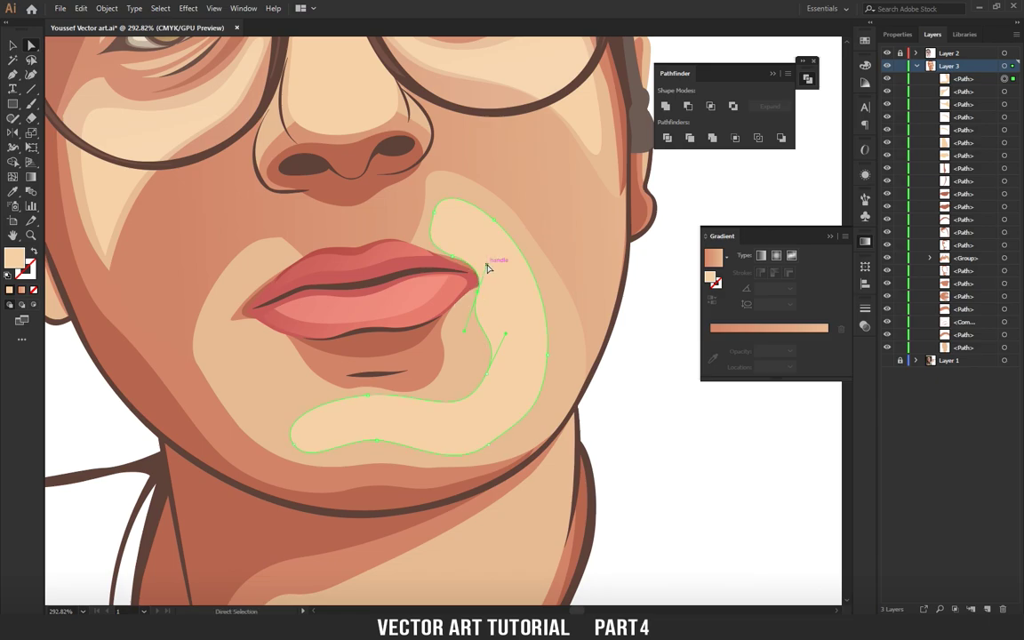
# Select the cheek highlight beneath the right-side eye with Direct Selection.
pyautogui.hotkey('ctrl', '0')
pyautogui.moveTo(274, 258); pyautogui.dragTo(472, 299)
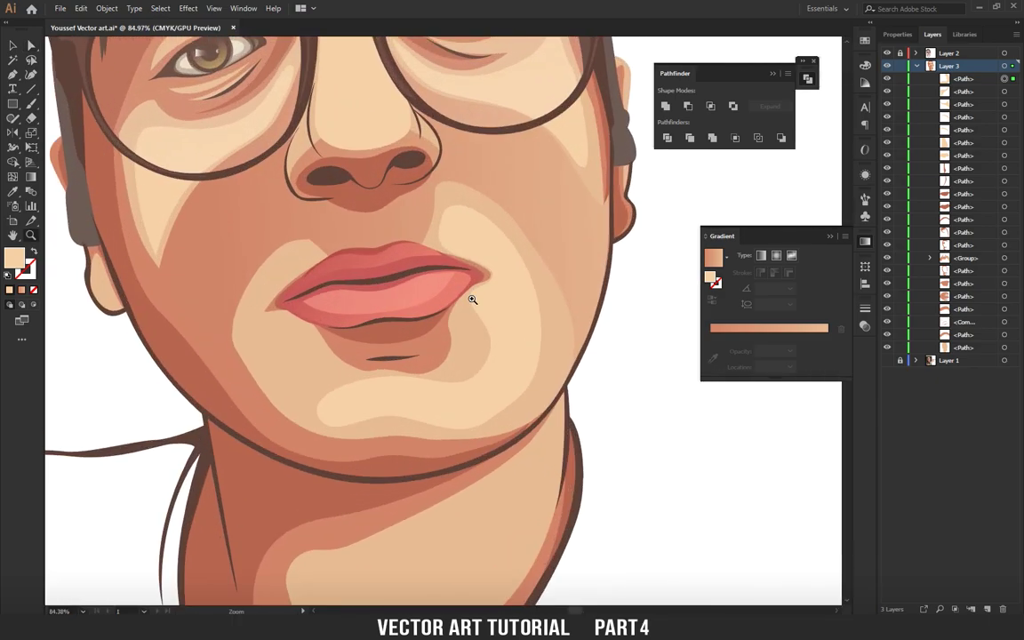
pyautogui.press('z')
pyautogui.hotkey('ctrl', '0')
pyautogui.moveTo(523, 282); pyautogui.dragTo(640, 282)
pyautogui.press('a')
pyautogui.click(566, 347)
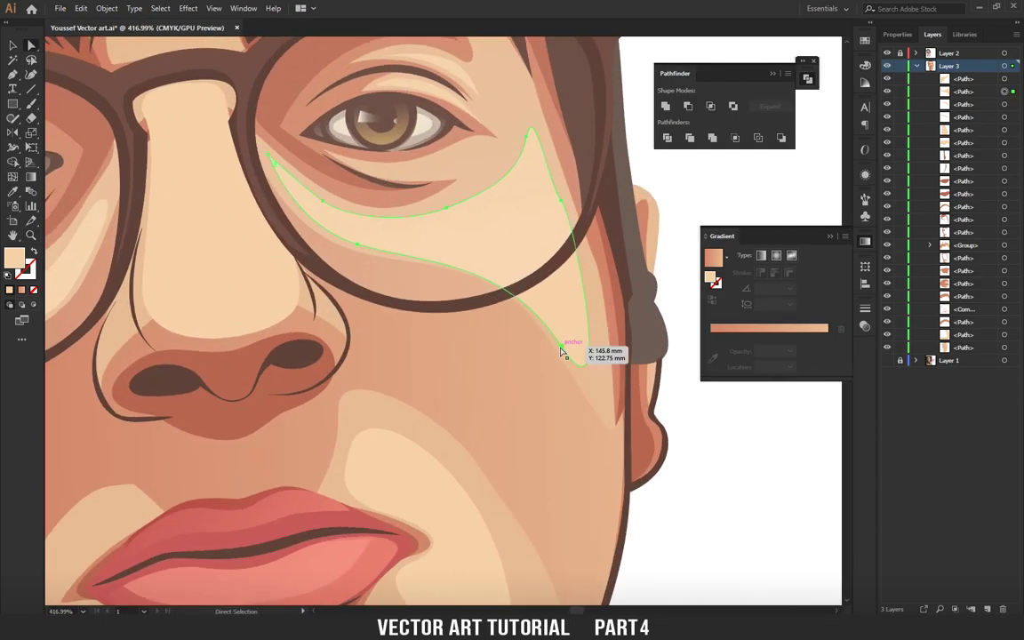
# Drag the under-eye highlight's anchors and handles to taper it along the glasses rim.
pyautogui.moveTo(425, 268); pyautogui.dragTo(415, 259)
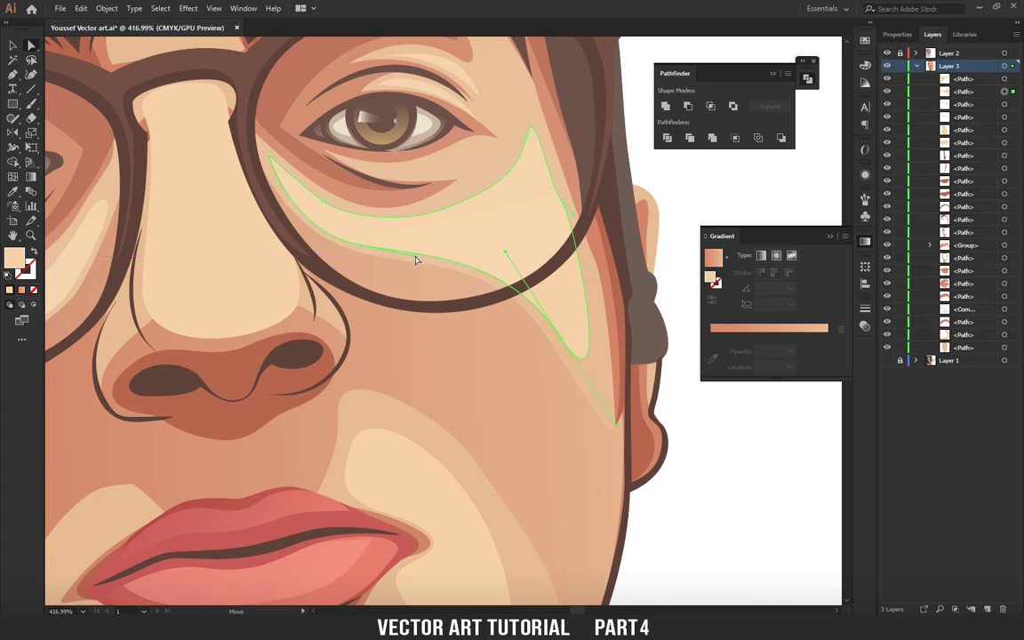
pyautogui.moveTo(355, 247); pyautogui.dragTo(371, 245)
pyautogui.hscroll(-2, 423, 312)
pyautogui.hscroll(-6, 358, 373)
pyautogui.scroll(-3, 429, 293)
pyautogui.moveTo(494, 242); pyautogui.dragTo(479, 251)
pyautogui.moveTo(409, 305); pyautogui.dragTo(405, 297)
pyautogui.click(302, 454)
# Zoom in and out to check the reshaped cheek highlight below the right eye.
pyautogui.scroll(-5, 323, 374)
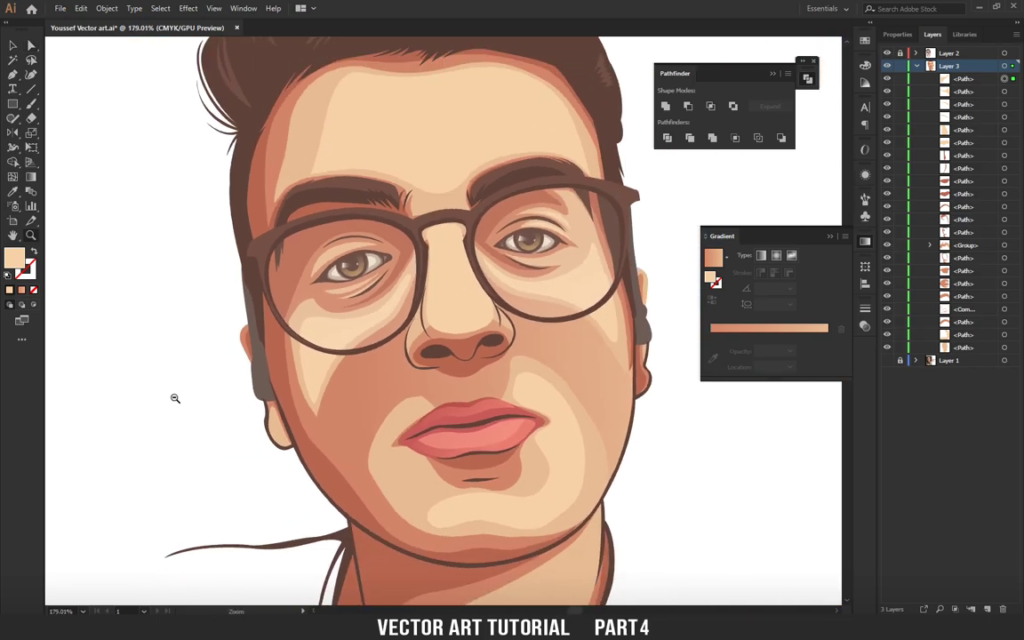
pyautogui.scroll(2, 173, 398)
pyautogui.scroll(2, 306, 423)
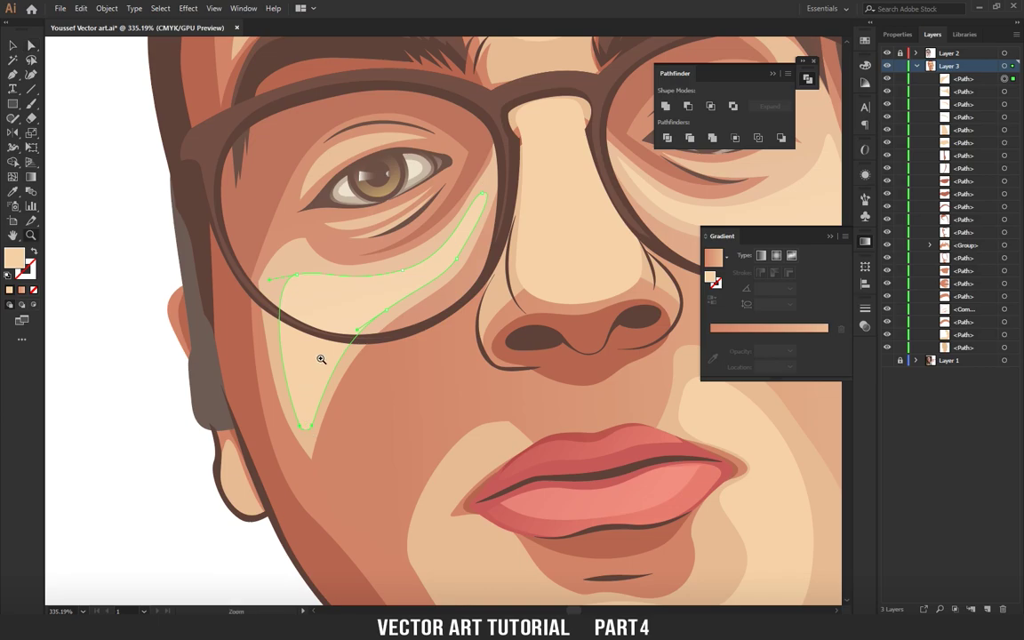
pyautogui.scroll(-5, 321, 359)
pyautogui.scroll(5, 531, 345)
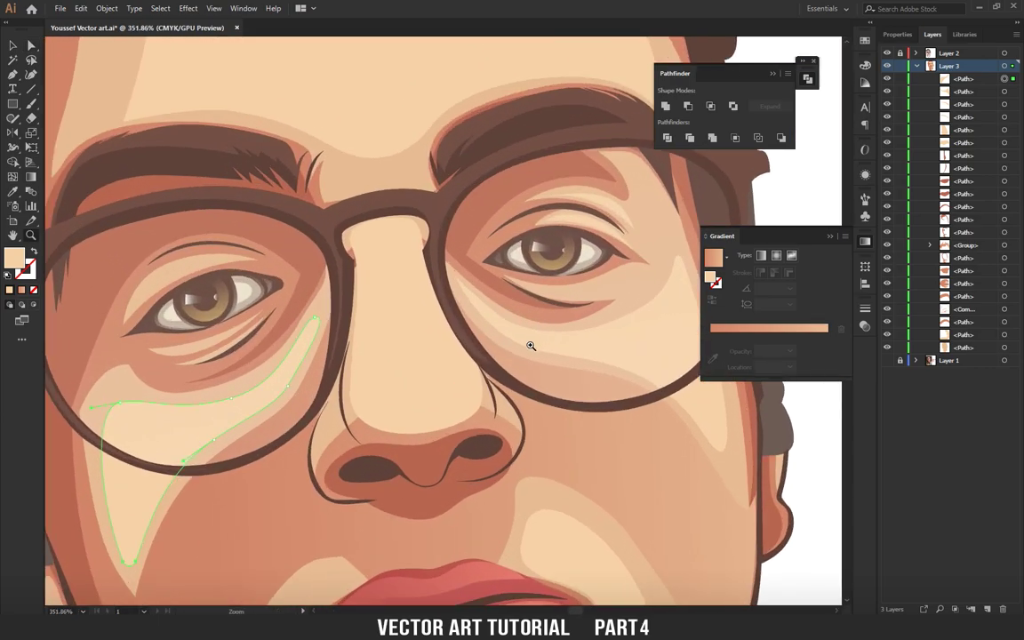
pyautogui.scroll(-2, 435, 410)
pyautogui.scroll(-2, 461, 388)
pyautogui.scroll(-2, 458, 396)
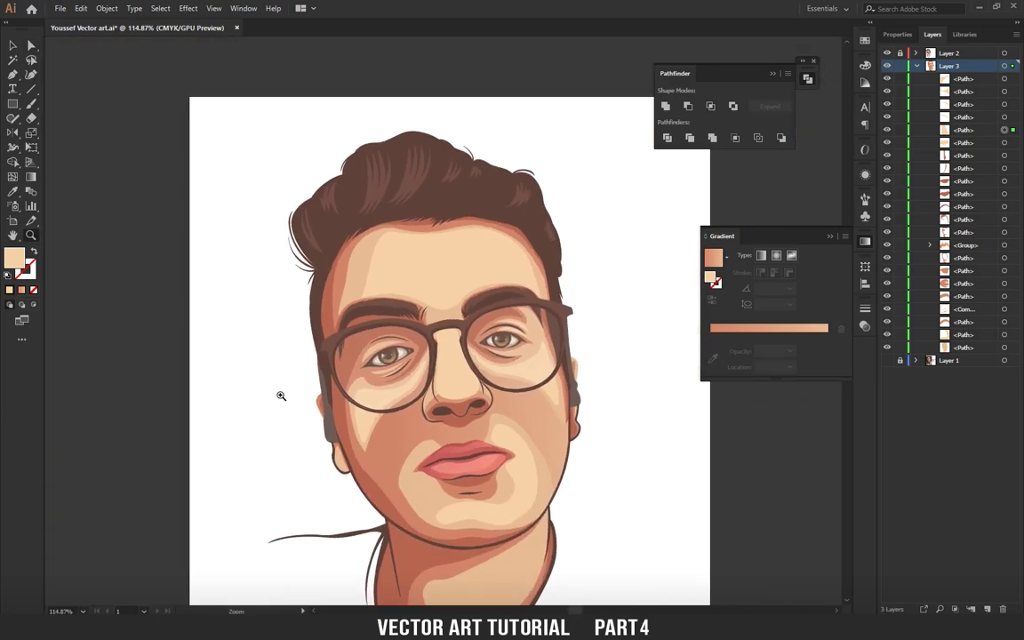
pyautogui.scroll(2, 281, 396)
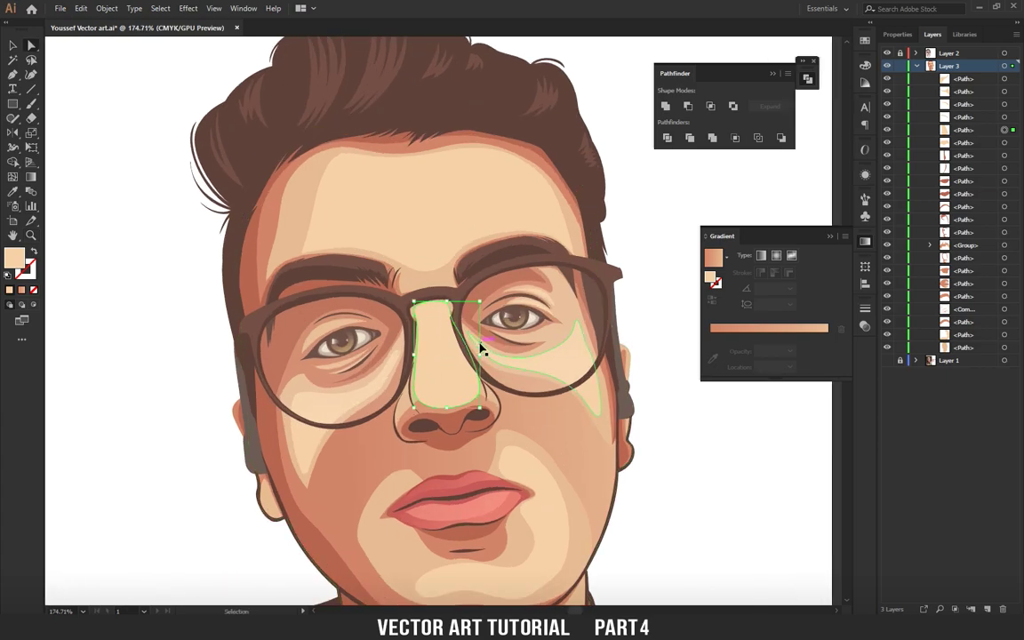
pyautogui.scroll(2, 480, 346)
pyautogui.scroll(1, 484, 342)
# Draw a crescent highlight beside the mouth corner, zooming around the lips.
pyautogui.moveTo(484, 342)
pyautogui.mouseDown()
pyautogui.moveTo(215, 313)
pyautogui.moveTo(459, 338)
pyautogui.moveTo(372, 336)
pyautogui.mouseUp()
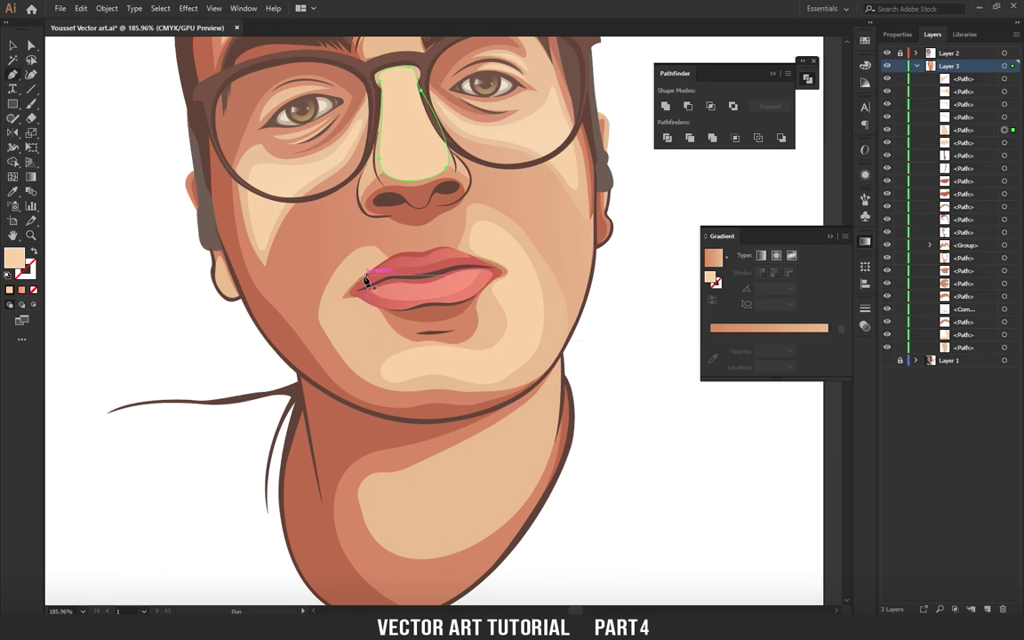
pyautogui.moveTo(348, 282)
pyautogui.mouseDown()
pyautogui.moveTo(378, 256)
pyautogui.moveTo(349, 274)
pyautogui.moveTo(338, 307)
pyautogui.mouseUp()
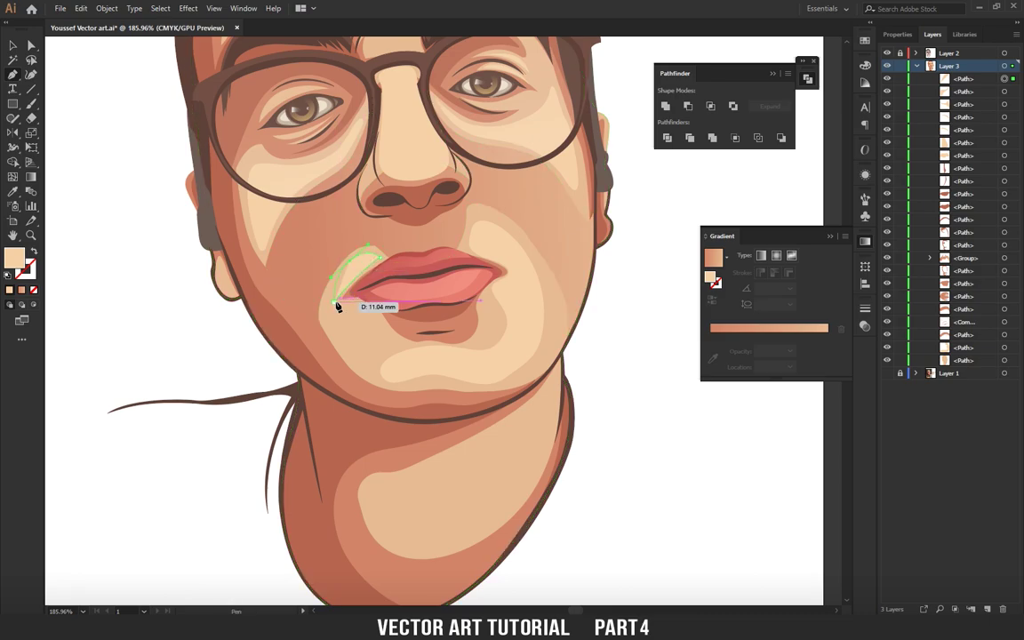
pyautogui.hotkey('ctrl', '0')
pyautogui.click(323, 285)
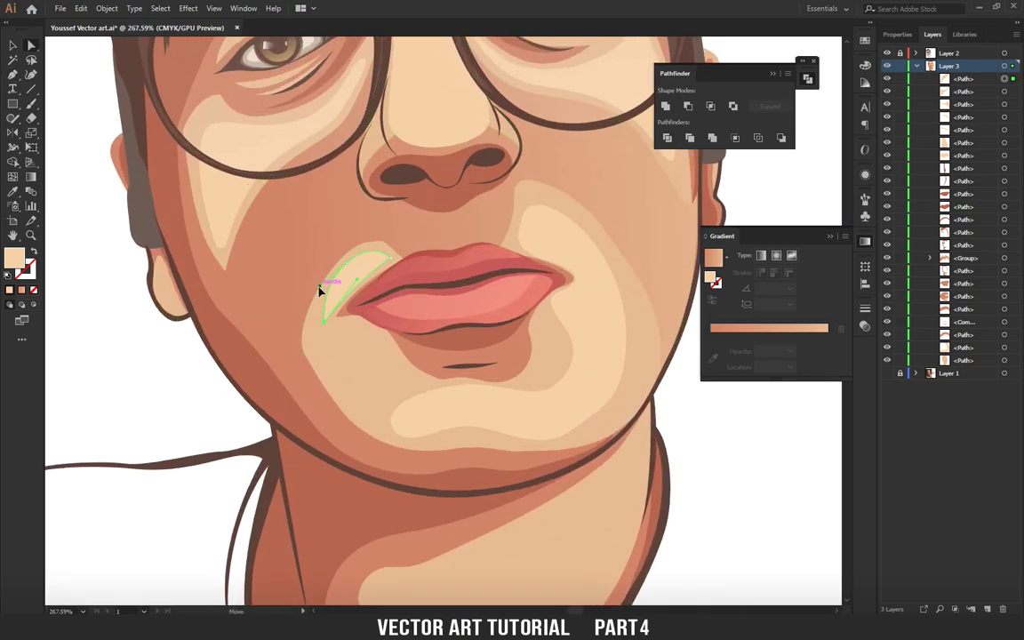
pyautogui.keyDown('alt'); pyautogui.click(337, 255); pyautogui.keyUp('alt')
pyautogui.moveTo(337, 255)
pyautogui.mouseDown()
pyautogui.moveTo(103, 304)
pyautogui.moveTo(184, 316)
pyautogui.moveTo(71, 304)
pyautogui.moveTo(171, 317)
pyautogui.moveTo(592, 292)
pyautogui.moveTo(393, 388)
pyautogui.moveTo(418, 413)
pyautogui.moveTo(157, 406)
pyautogui.moveTo(465, 300)
pyautogui.moveTo(428, 327)
pyautogui.mouseUp()
# Draw a closed pale beige highlight shape on the neck just below the jaw.
pyautogui.press('p')
pyautogui.click(465, 253)
pyautogui.click(454, 318)
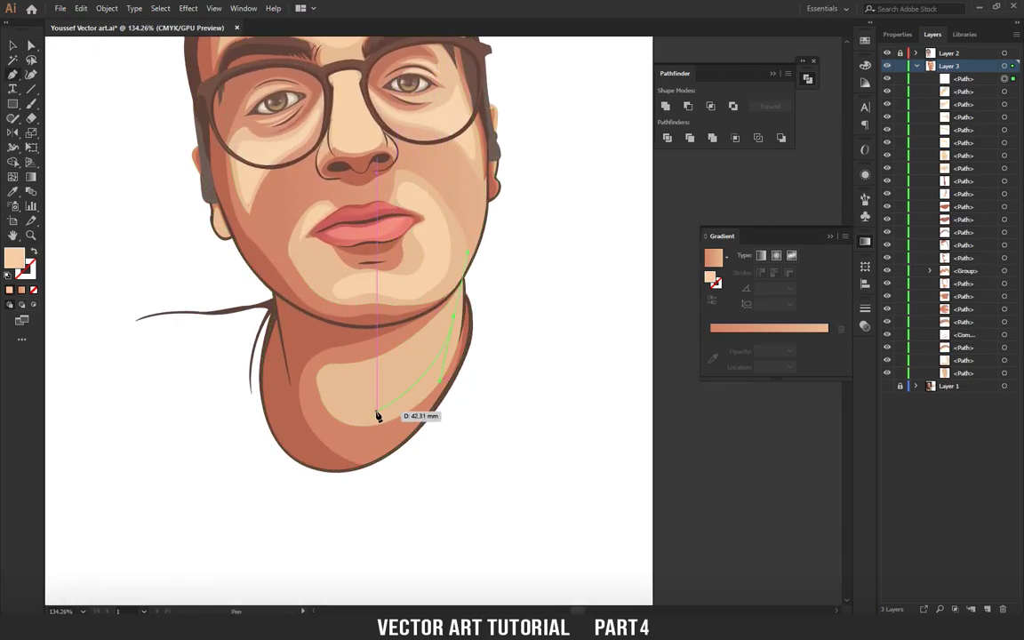
pyautogui.click(328, 419)
pyautogui.click(331, 377)
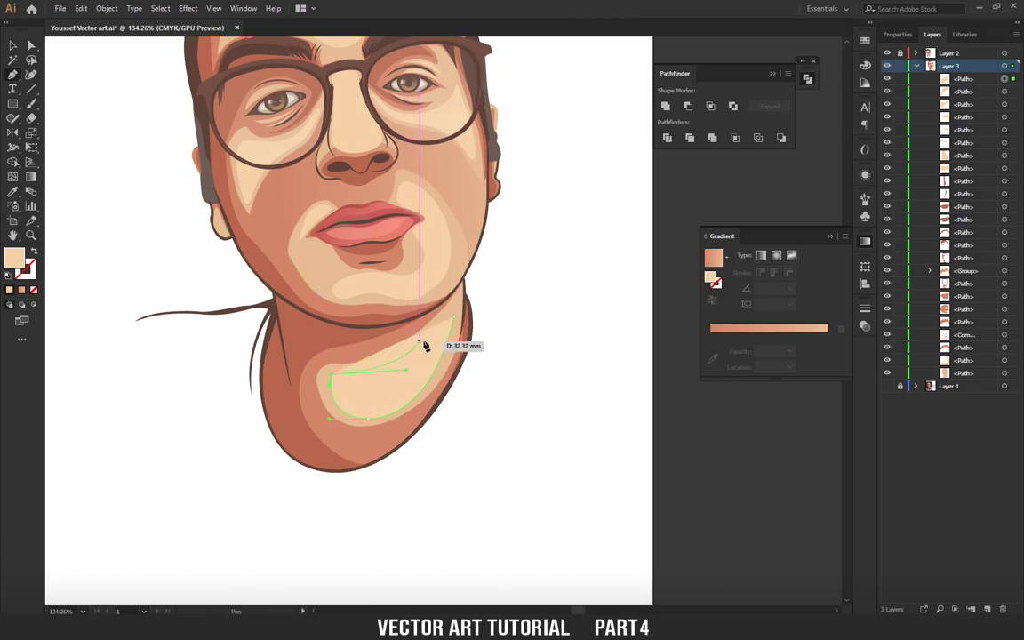
pyautogui.click(454, 320)
pyautogui.scroll(-2, 393, 349)
pyautogui.press('a')
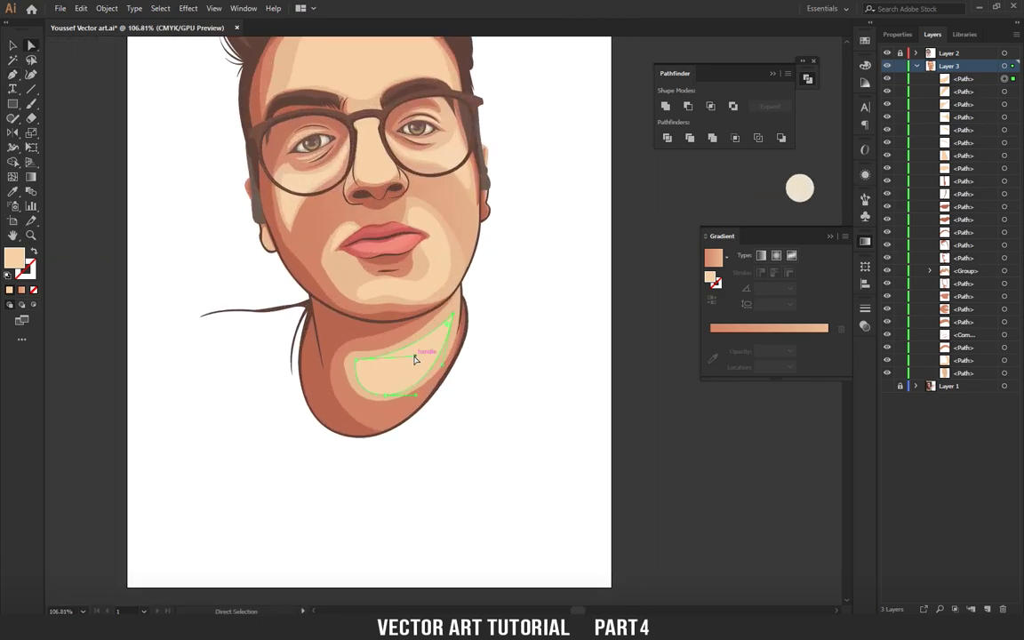
pyautogui.moveTo(444, 315)
pyautogui.mouseDown()
pyautogui.moveTo(153, 327)
pyautogui.moveTo(331, 388)
pyautogui.moveTo(270, 395)
pyautogui.moveTo(427, 391)
pyautogui.mouseUp()
# Fill the forehead highlight with a gradient using the light peach cheek highlight colour.
pyautogui.moveTo(494, 201)
pyautogui.mouseDown()
pyautogui.moveTo(487, 236)
pyautogui.moveTo(247, 233)
pyautogui.moveTo(500, 196)
pyautogui.mouseUp()
pyautogui.keyDown('ctrl'); pyautogui.click(392, 209); pyautogui.keyUp('ctrl')
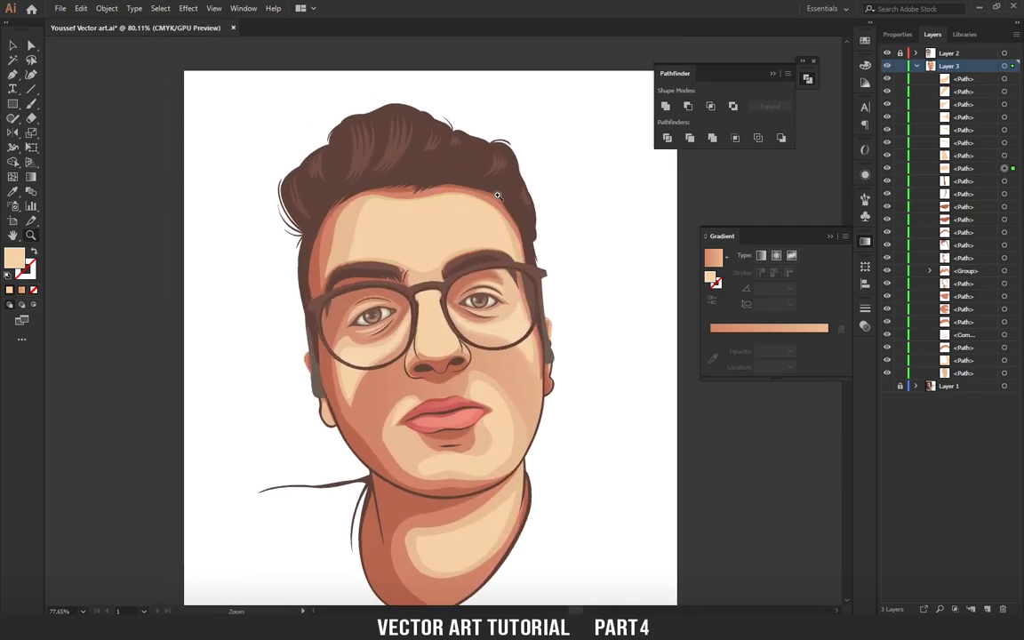
pyautogui.click(758, 329)
pyautogui.moveTo(445, 358); pyautogui.dragTo(442, 380)
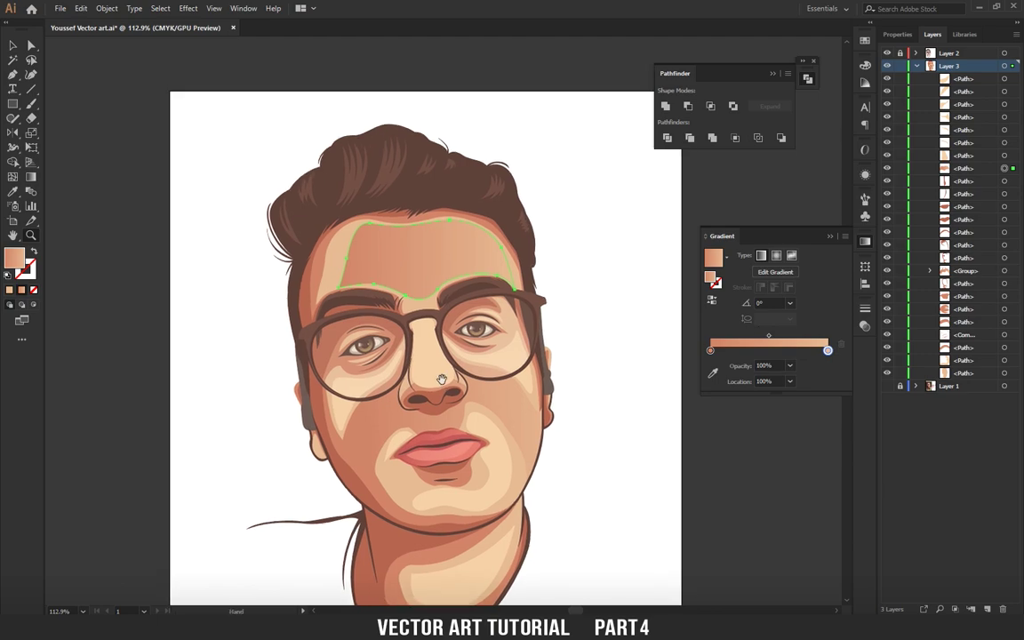
pyautogui.click(714, 374)
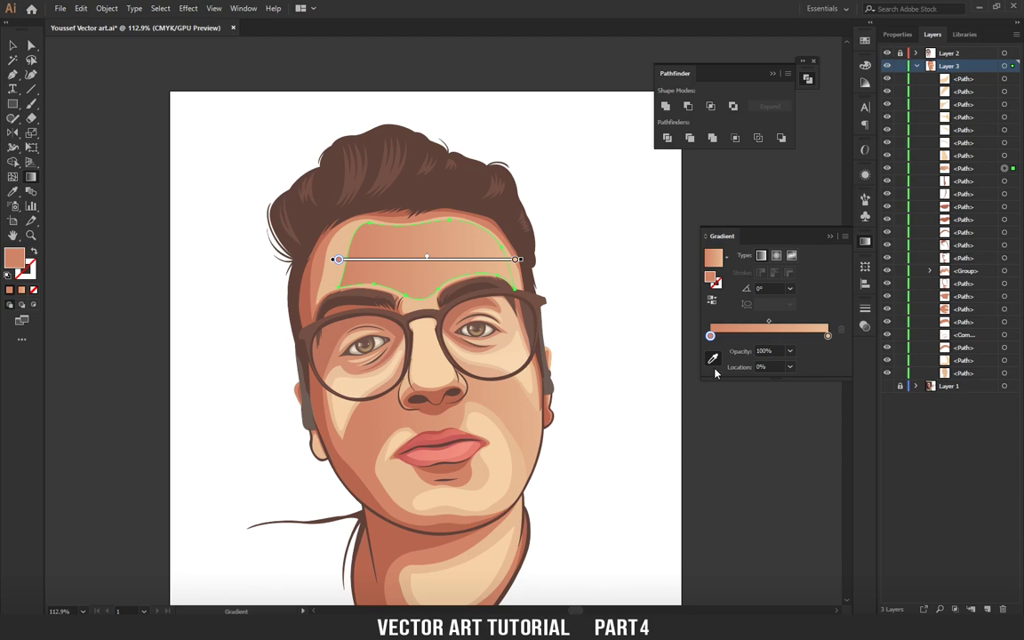
pyautogui.click(493, 424)
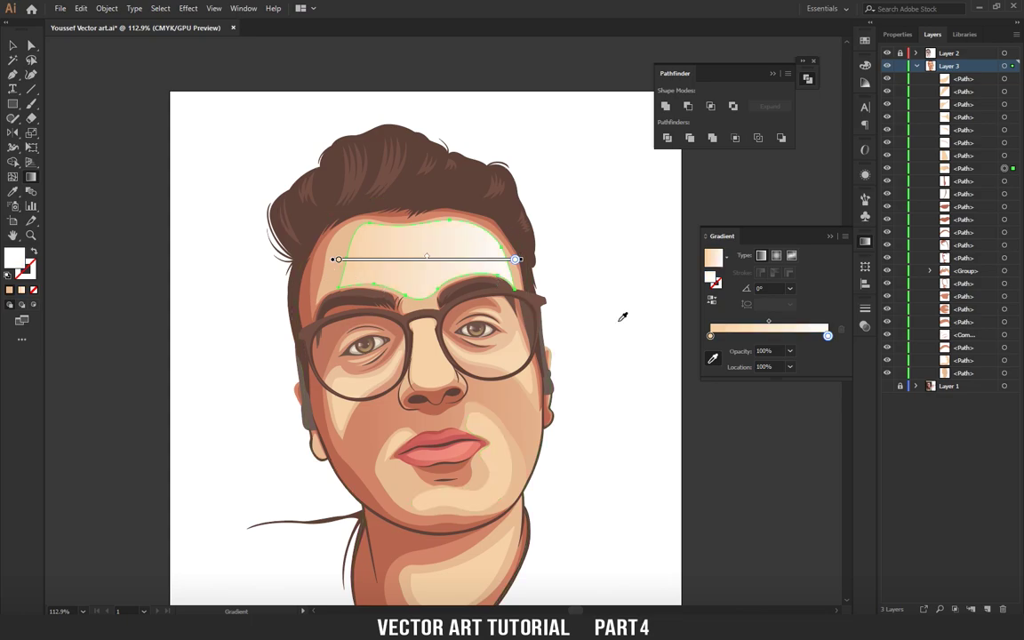
pyautogui.scroll(2, 473, 318)
pyautogui.scroll(1, 544, 259)
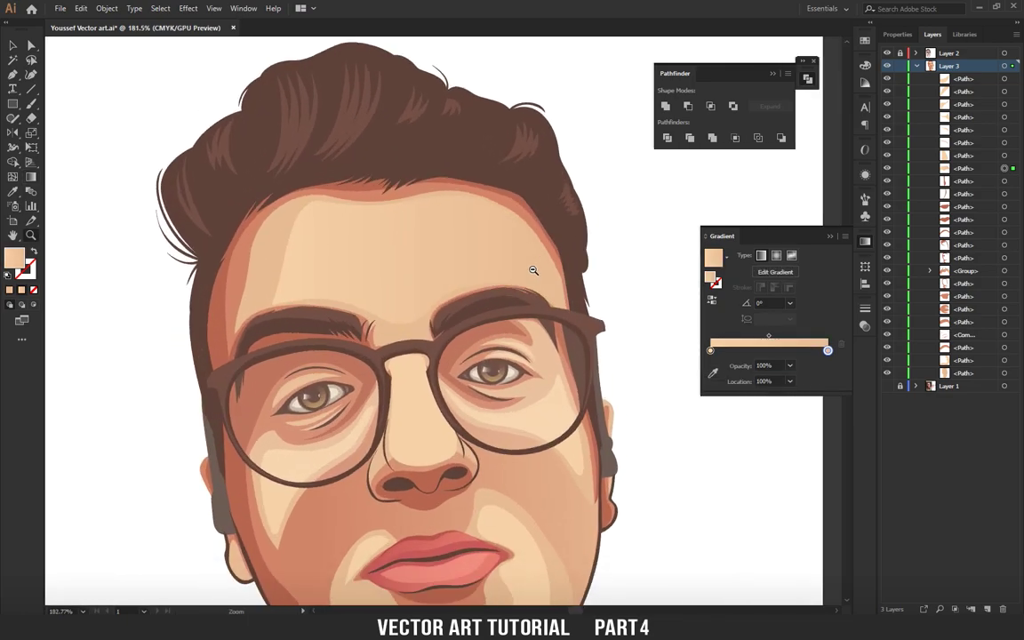
pyautogui.scroll(-4, 532, 269)
pyautogui.scroll(3, 320, 269)
# Angle the forehead gradient about -122.5° so it fades into the surrounding skin.
pyautogui.press('g')
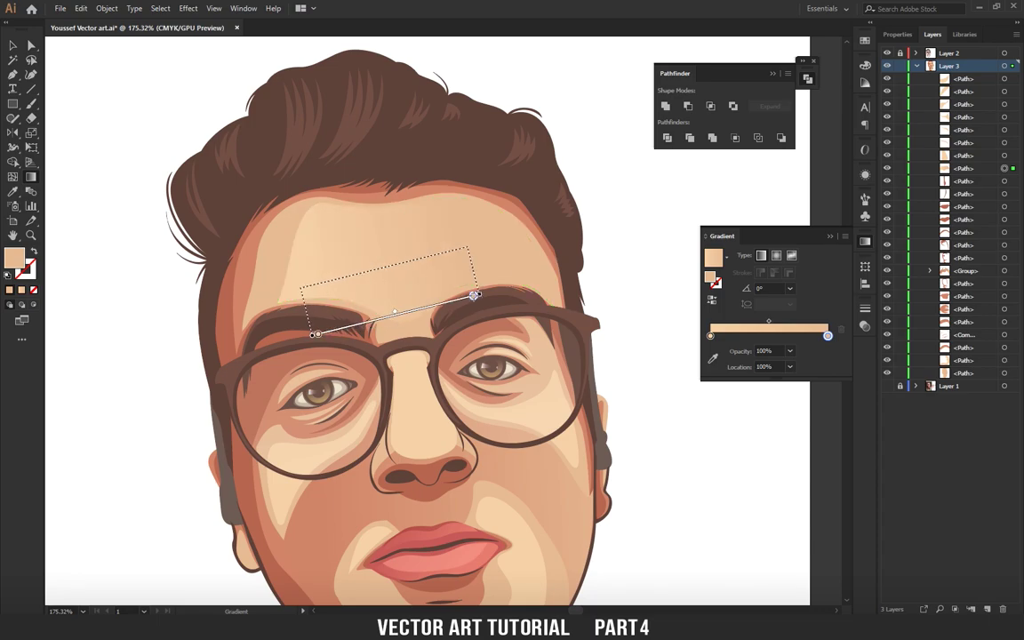
pyautogui.moveTo(318, 336)
pyautogui.mouseDown()
pyautogui.moveTo(370, 224)
pyautogui.moveTo(491, 221)
pyautogui.mouseUp()
pyautogui.moveTo(417, 188); pyautogui.dragTo(487, 304)
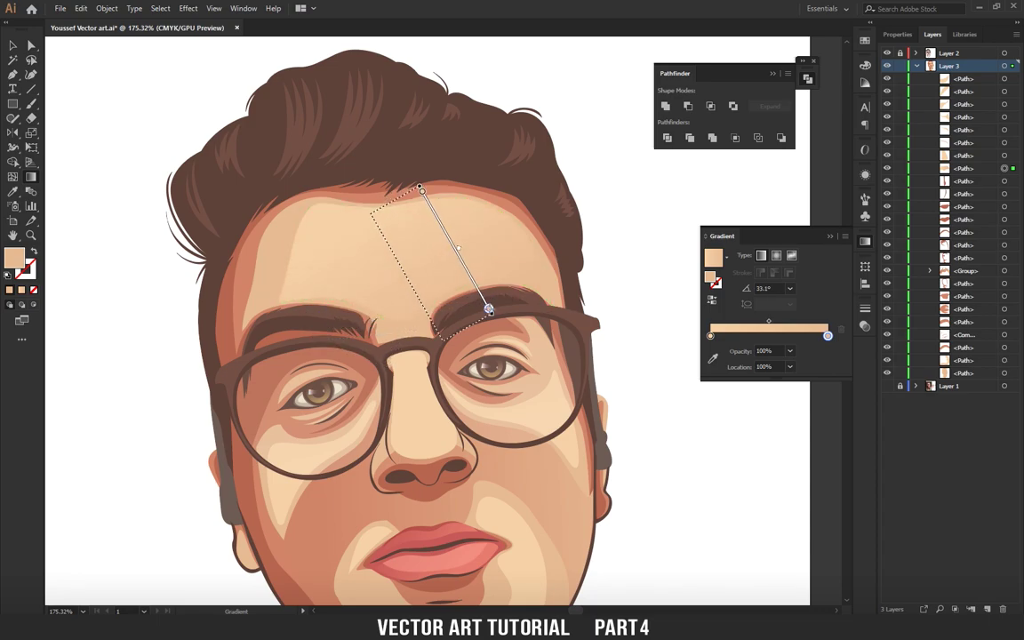
pyautogui.press('z')
pyautogui.moveTo(517, 228)
pyautogui.mouseDown()
pyautogui.moveTo(340, 252)
pyautogui.moveTo(471, 233)
pyautogui.mouseUp()
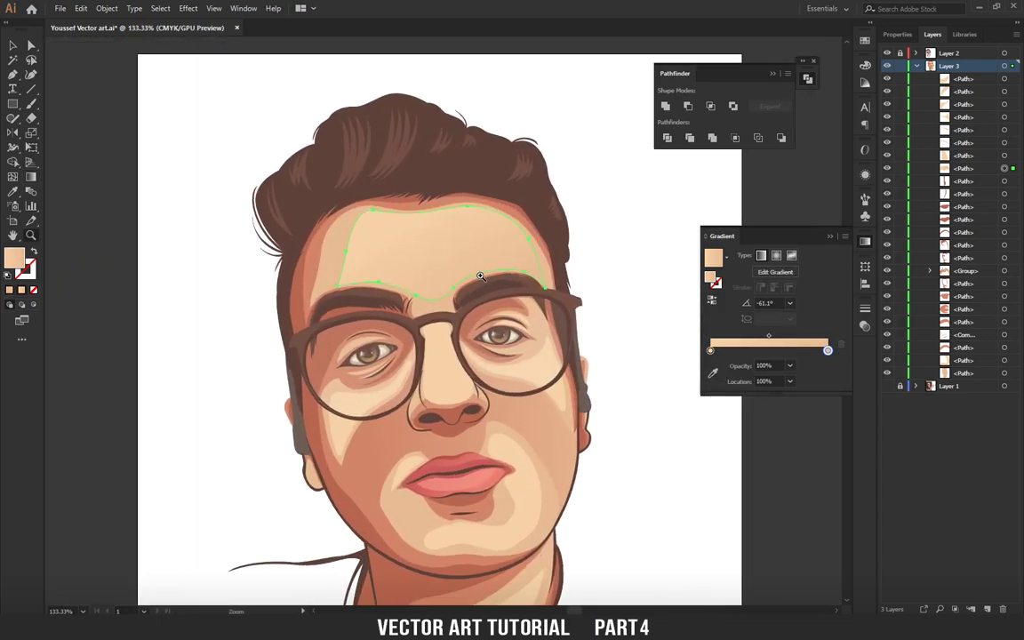
pyautogui.press('g')
pyautogui.moveTo(500, 190)
pyautogui.mouseDown()
pyautogui.moveTo(415, 332)
pyautogui.moveTo(499, 221)
pyautogui.mouseUp()
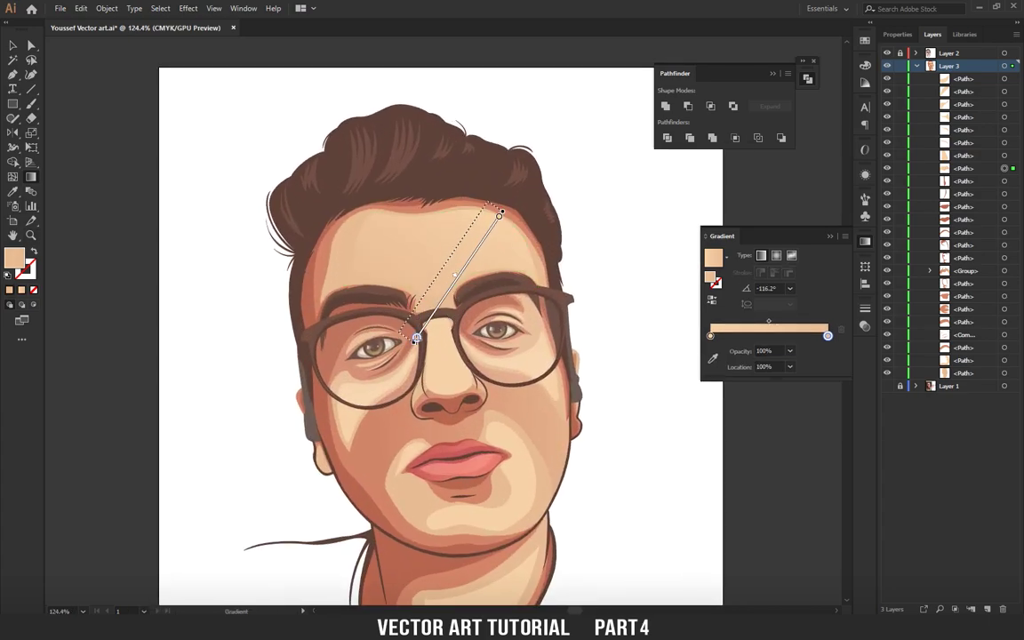
pyautogui.click(429, 377)
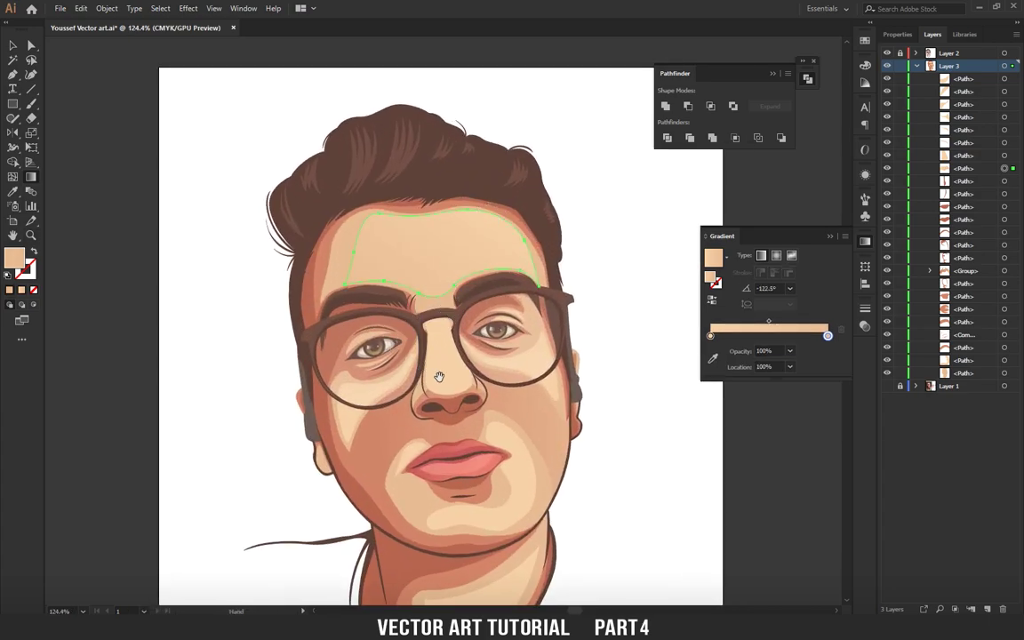
pyautogui.moveTo(452, 364); pyautogui.dragTo(411, 263)
pyautogui.scroll(-1, 432, 238)
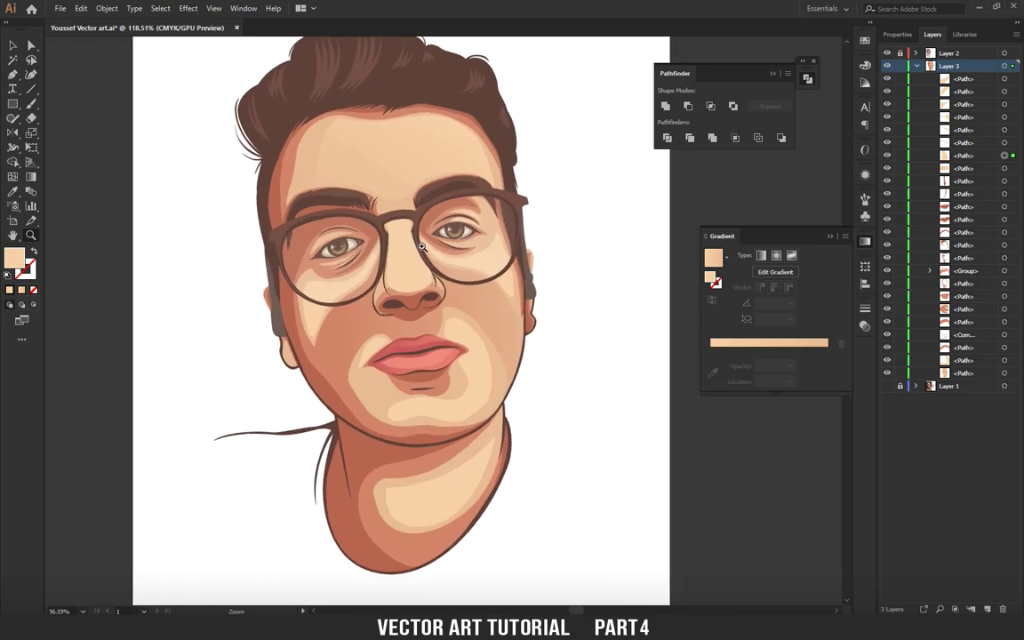
# Give the nose-bridge highlight a linear gradient with a lowered-opacity end stop.
pyautogui.scroll(1, 432, 238)
pyautogui.click(407, 249)
pyautogui.scroll(1, 404, 250)
pyautogui.click(415, 221)
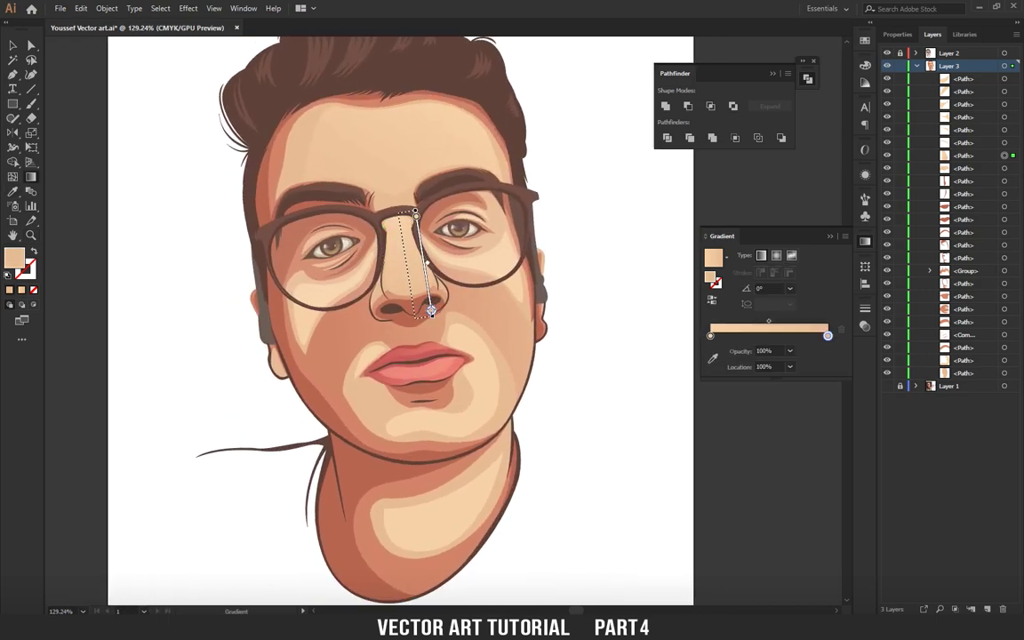
pyautogui.click(710, 336)
pyautogui.write('42')
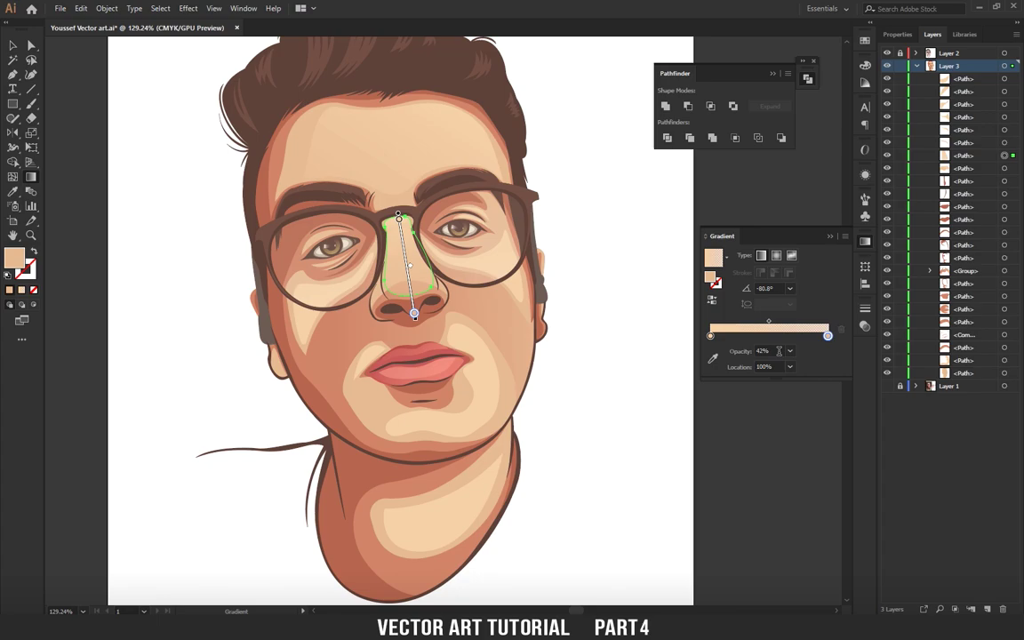
pyautogui.press('a')
pyautogui.scroll(-2, 542, 295)
pyautogui.scroll(2, 593, 301)
pyautogui.scroll(2, 496, 251)
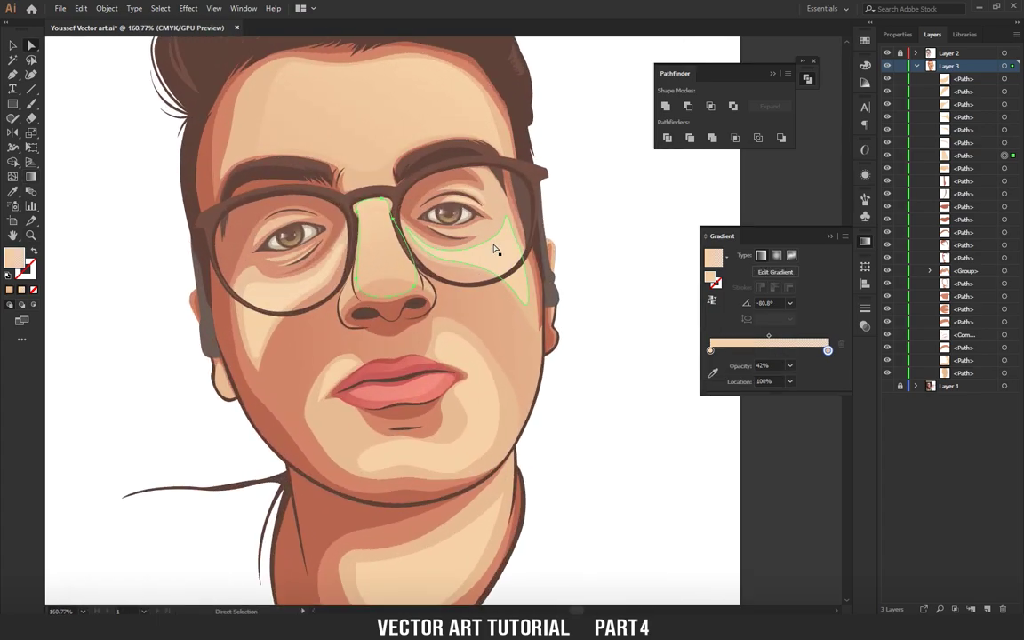
# Copy the nose gradient onto the right cheek highlight and set its direction.
pyautogui.keyDown('shift'); pyautogui.click(276, 302); pyautogui.keyUp('shift')
pyautogui.scroll(2, 275, 292)
pyautogui.press('i')
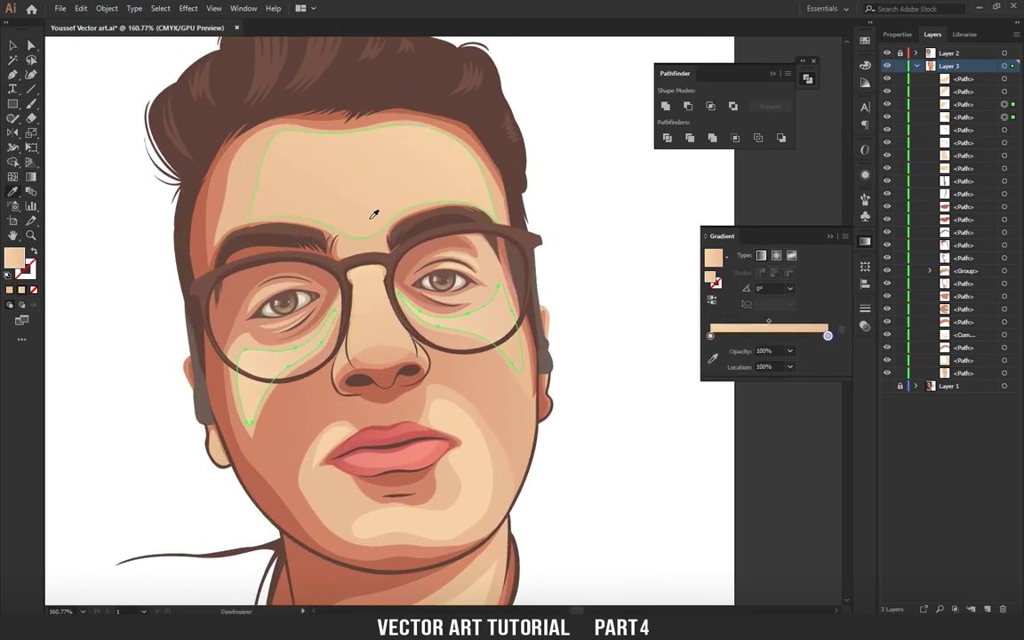
pyautogui.scroll(-2, 360, 182)
pyautogui.hscroll(1, 360, 183)
pyautogui.press('g')
pyautogui.click(461, 269)
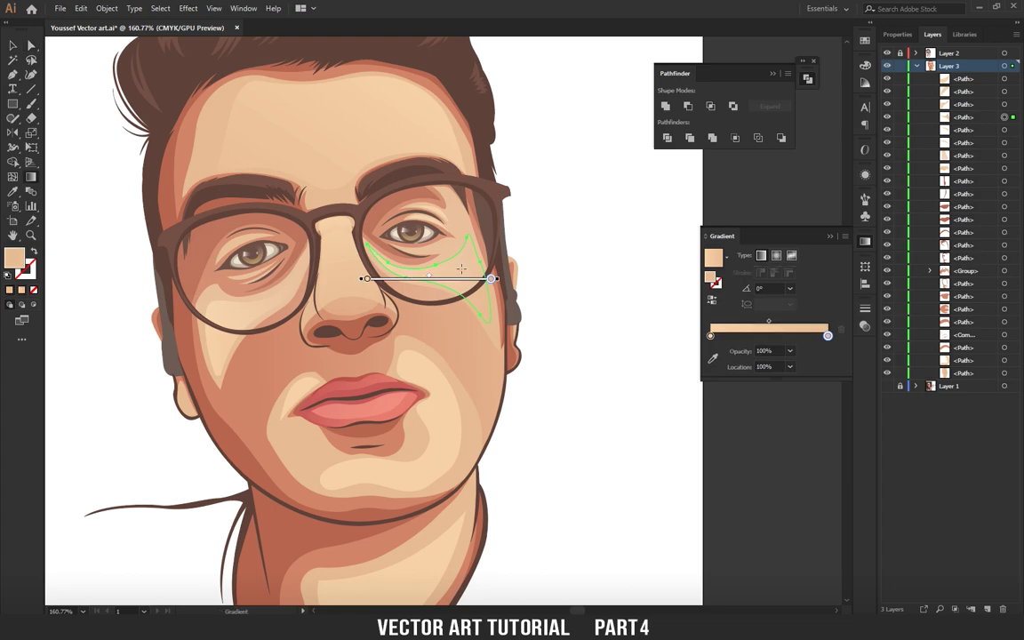
pyautogui.moveTo(480, 264); pyautogui.dragTo(444, 281)
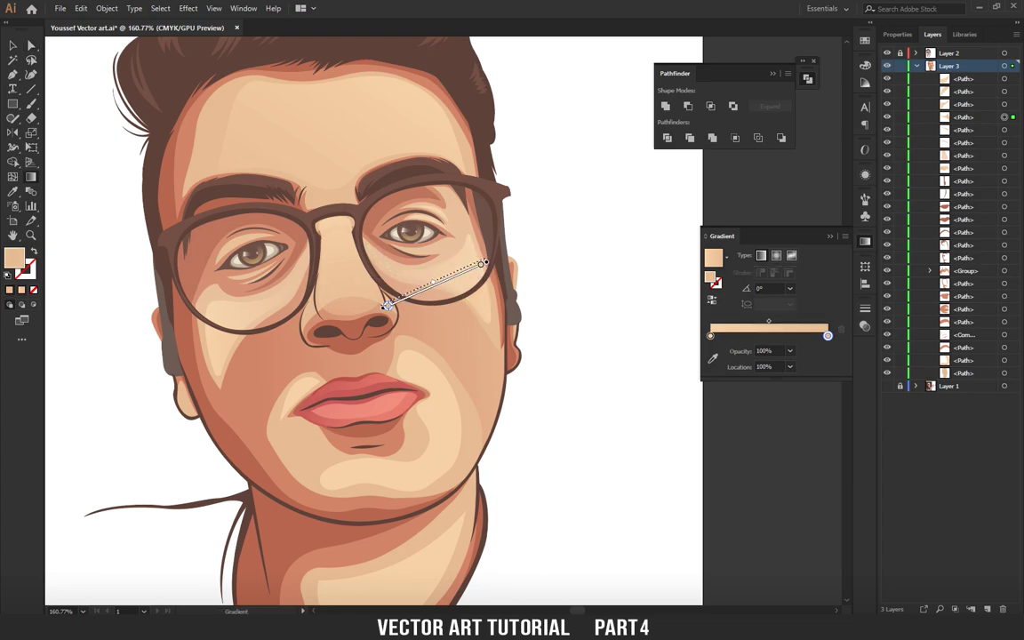
# Make the left cheek highlight's gradient fade upward, then eyedrop it onto the mouth-corner highlight.
pyautogui.press('g')
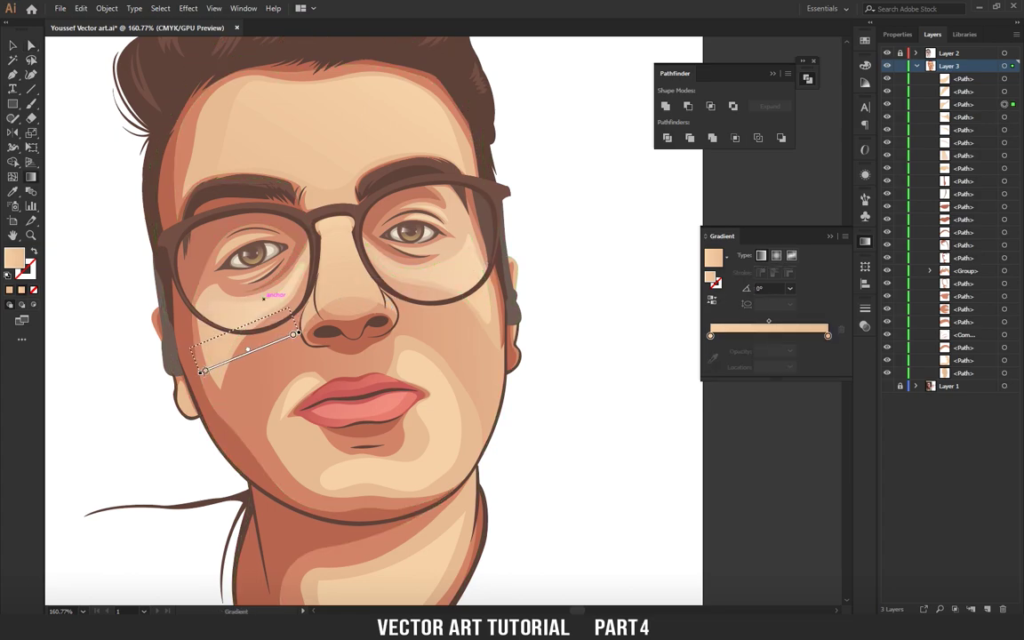
pyautogui.moveTo(205, 425); pyautogui.dragTo(261, 293)
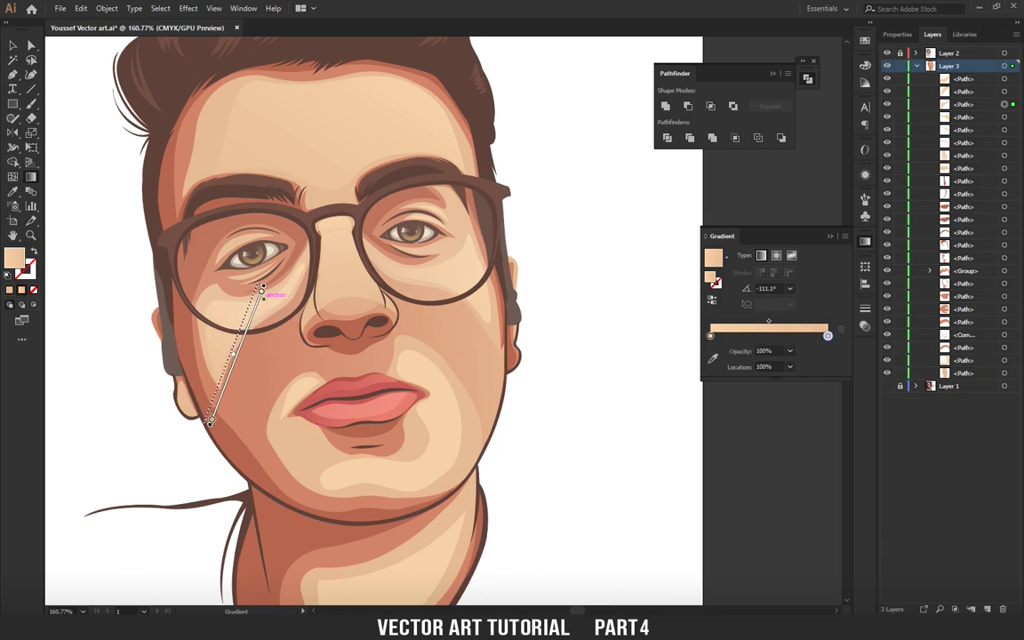
pyautogui.scroll(-3, 271, 296)
pyautogui.press('i')
pyautogui.click(227, 272)
pyautogui.scroll(2, 228, 268)
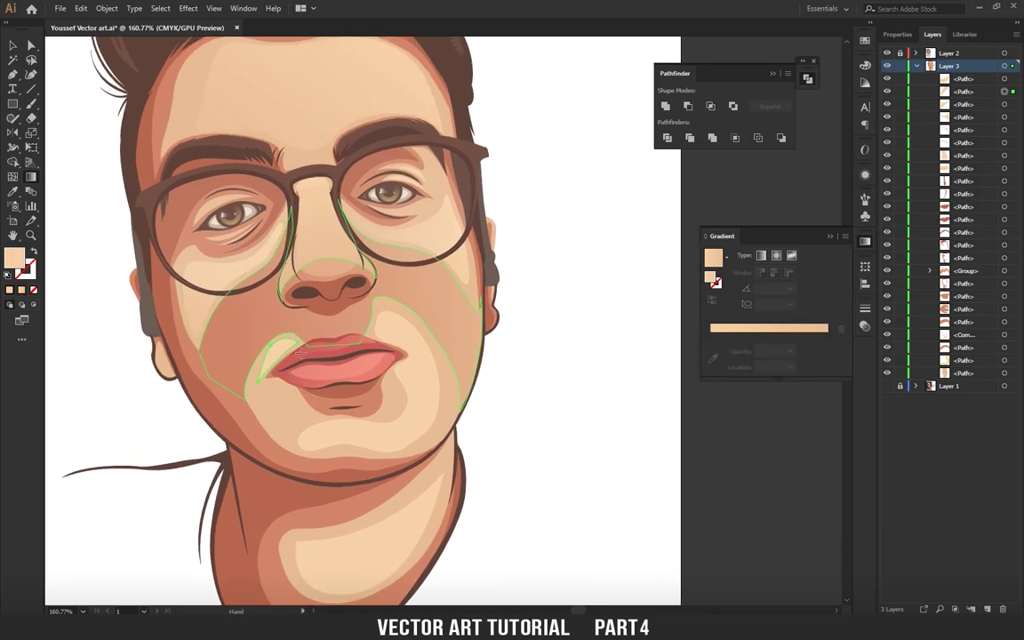
# Give the lip-corner and large cheek highlights the peach gradient, fading diagonally and downward.
pyautogui.press('g')
pyautogui.click(297, 334)
pyautogui.scroll(-2, 301, 320)
pyautogui.moveTo(277, 300); pyautogui.dragTo(240, 347)
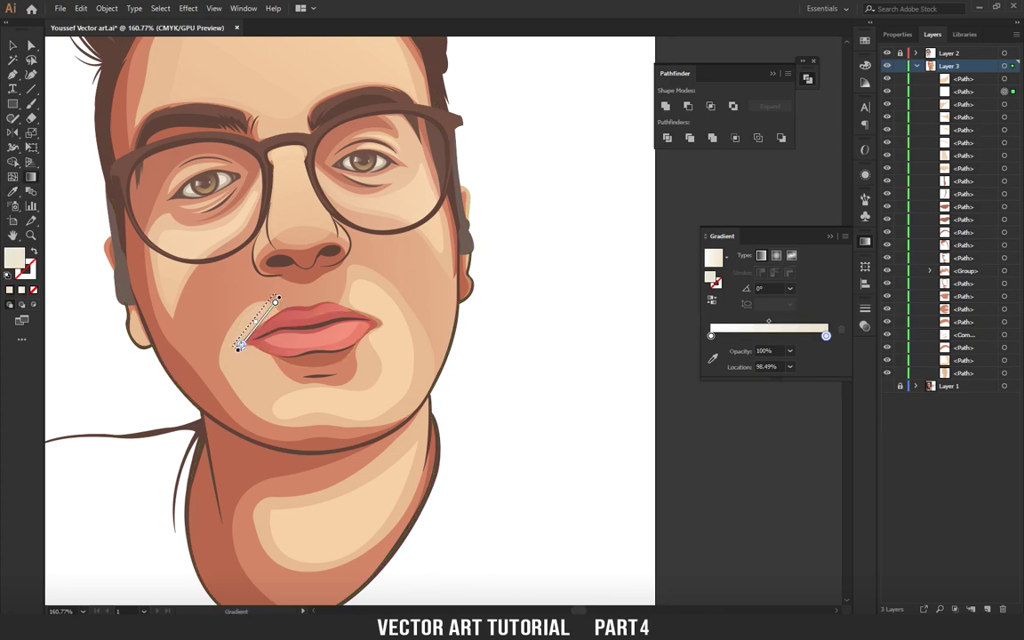
pyautogui.press('i')
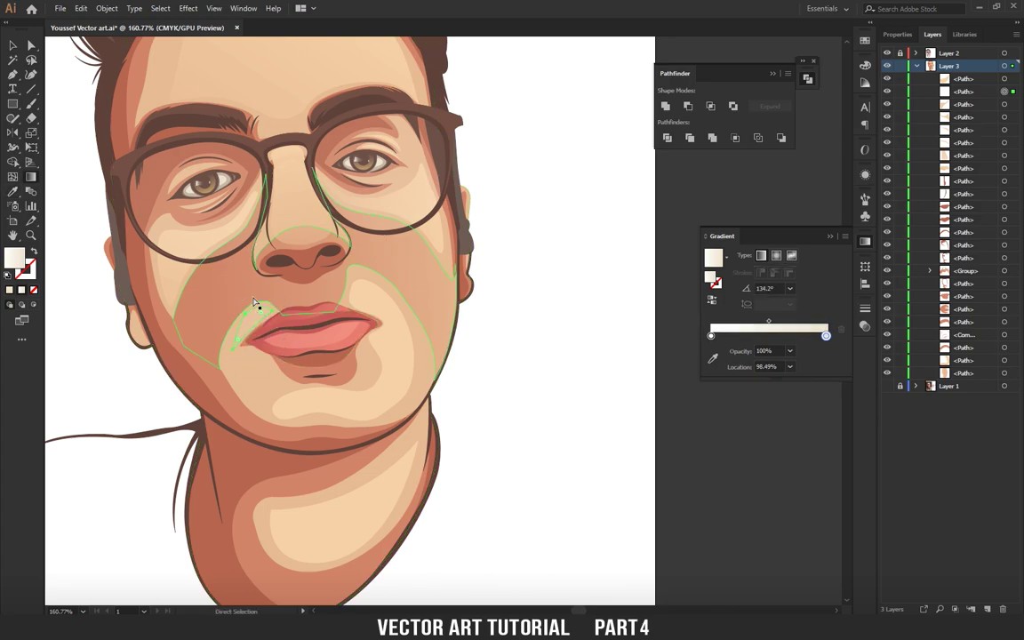
pyautogui.press('g')
pyautogui.click(309, 301)
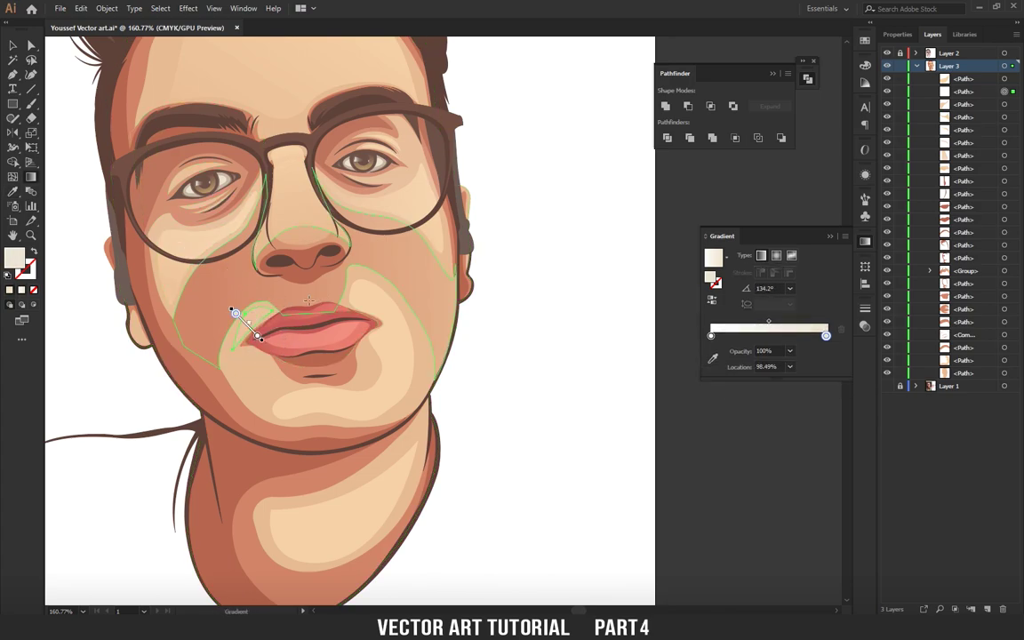
pyautogui.moveTo(257, 316); pyautogui.dragTo(247, 347)
# Zoom into the mouth and apply the peach gradient to the other lip-corner highlight.
pyautogui.moveTo(283, 287)
pyautogui.mouseDown()
pyautogui.moveTo(492, 303)
pyautogui.moveTo(346, 328)
pyautogui.mouseUp()
pyautogui.scroll(3, 373, 342)
pyautogui.hscroll(-2, 373, 342)
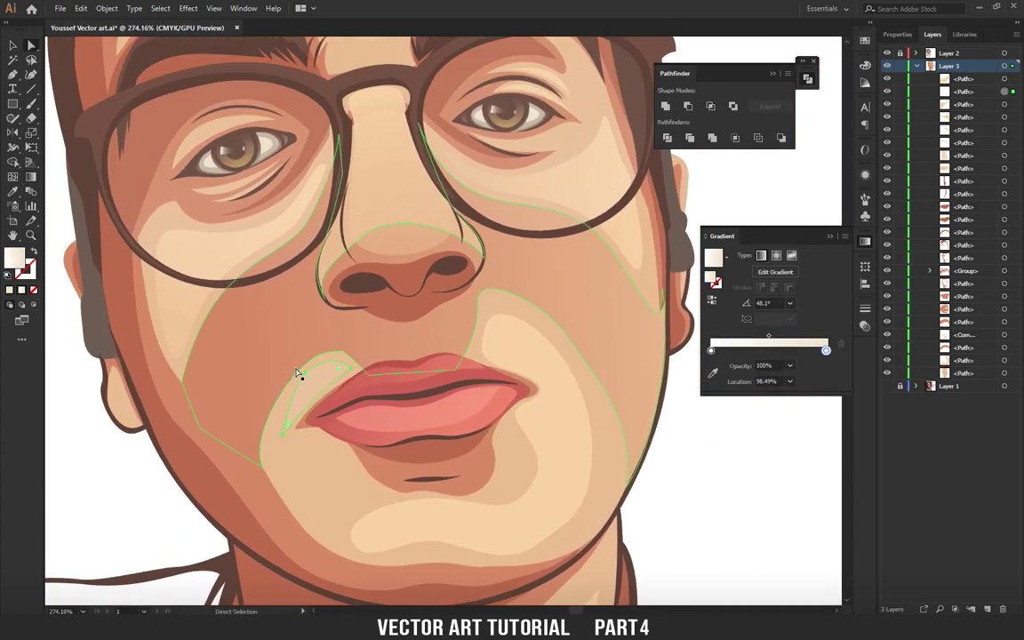
pyautogui.scroll(4, 331, 364)
pyautogui.hscroll(-1, 330, 364)
pyautogui.press('i')
pyautogui.click(210, 304)
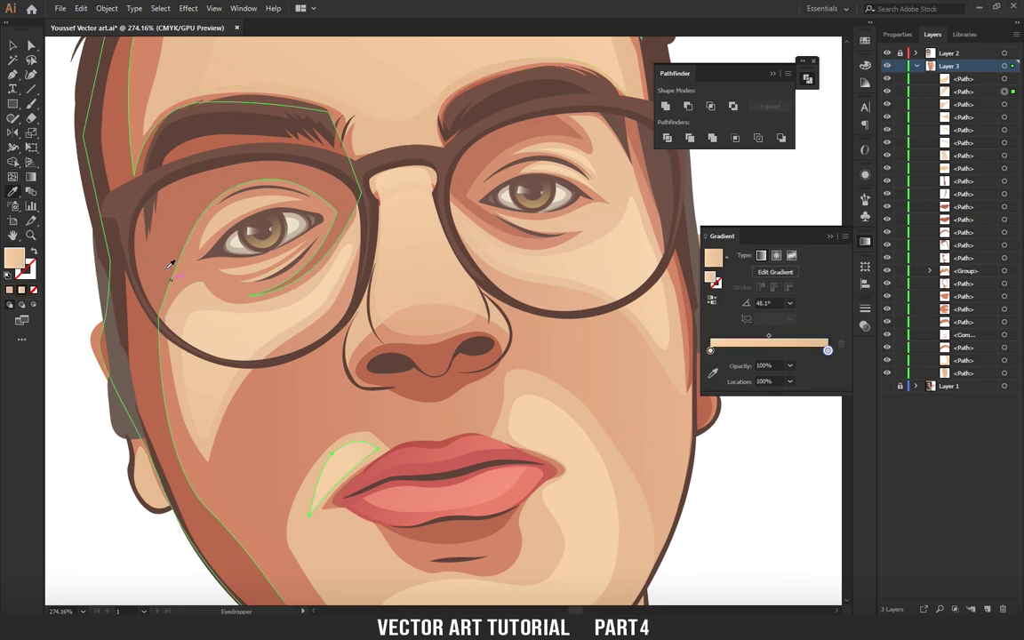
pyautogui.scroll(-3, 325, 402)
pyautogui.press('g')
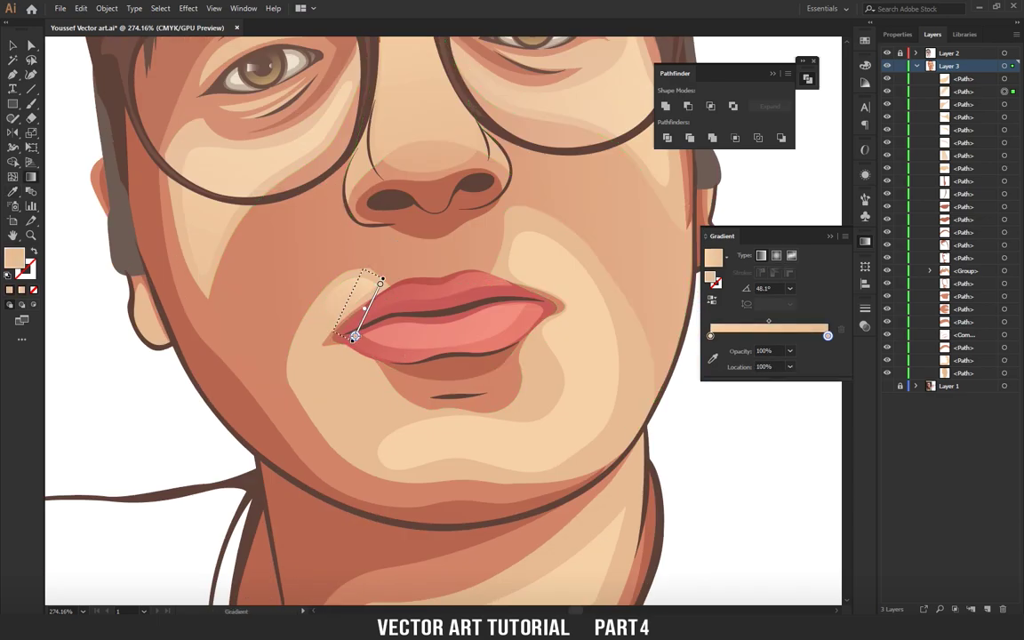
pyautogui.moveTo(358, 325); pyautogui.dragTo(317, 268)
# Set a fading gradient direction across the highlight right of the mouth.
pyautogui.keyDown('ctrl'); pyautogui.keyDown('alt'); pyautogui.click(314, 248); pyautogui.keyUp('alt'); pyautogui.keyUp('ctrl')
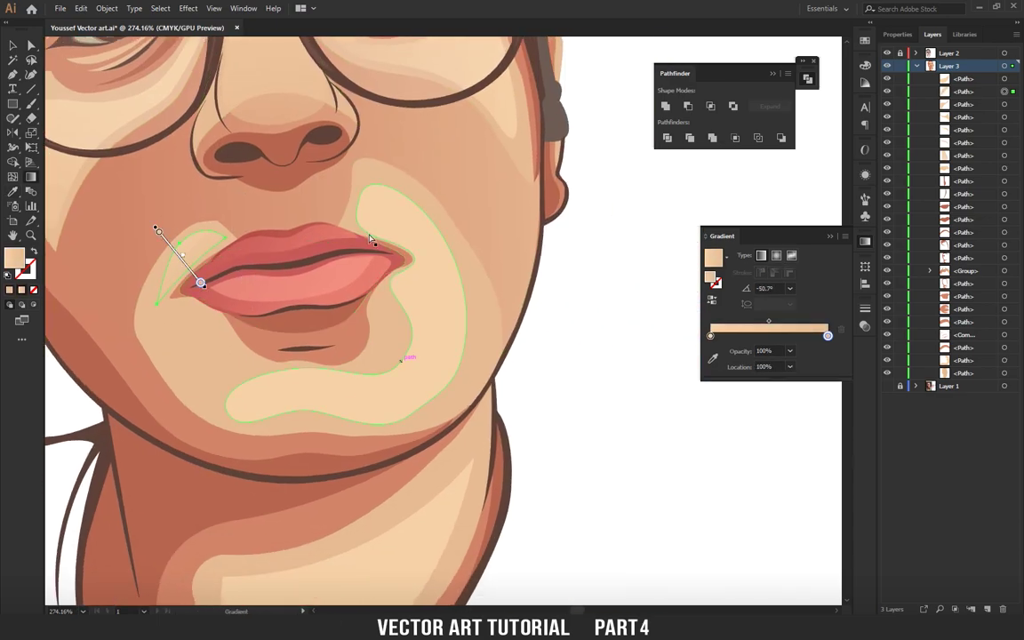
pyautogui.keyDown('ctrl'); pyautogui.click(314, 248); pyautogui.keyUp('ctrl')
pyautogui.keyDown('ctrl'); pyautogui.click(320, 236); pyautogui.keyUp('ctrl')
pyautogui.keyDown('ctrl'); pyautogui.click(407, 279); pyautogui.keyUp('ctrl')
pyautogui.moveTo(415, 240)
pyautogui.mouseDown()
pyautogui.moveTo(372, 364)
pyautogui.moveTo(333, 392)
pyautogui.mouseUp()
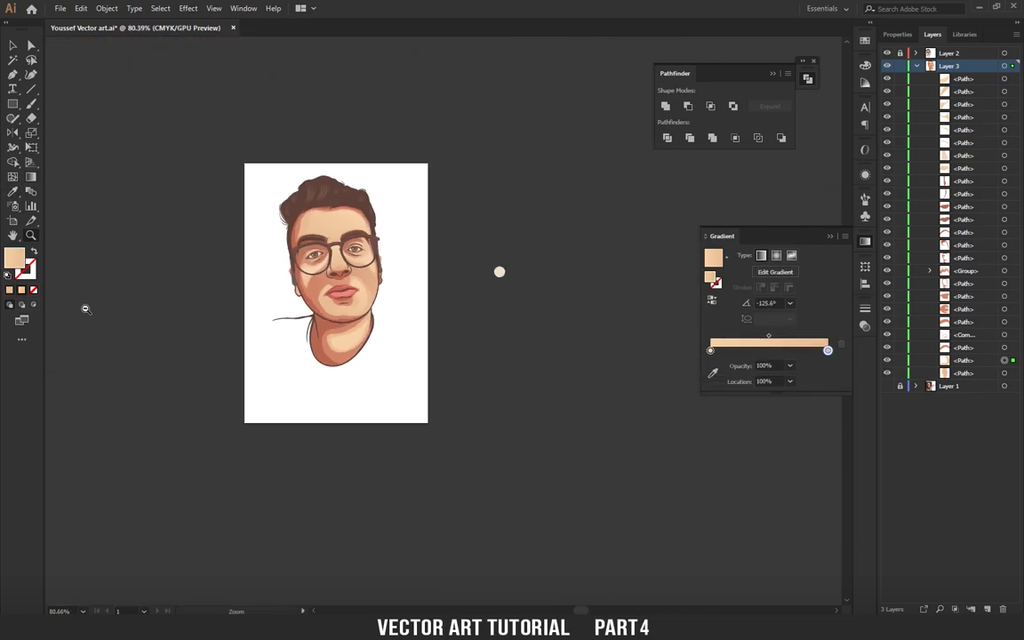
# Apply the pale beige gradient to the neck highlight, angled -26.1°.
pyautogui.moveTo(289, 418); pyautogui.dragTo(277, 338)
pyautogui.moveTo(358, 410); pyautogui.dragTo(328, 385)
pyautogui.press('i')
pyautogui.press('g')
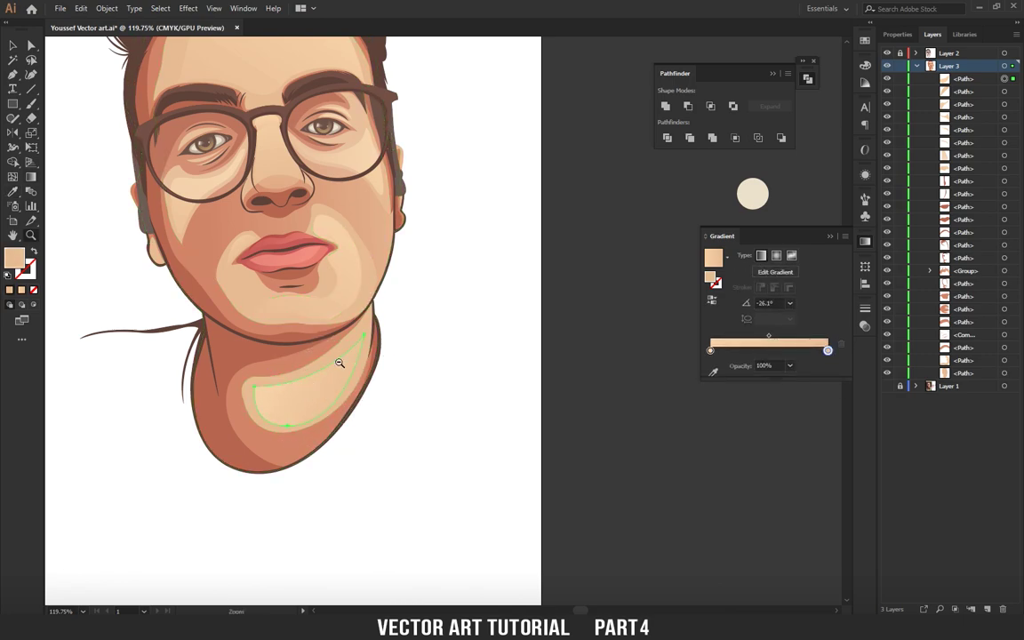
pyautogui.scroll(-5, 360, 362)
pyautogui.scroll(8, 267, 266)
# Inspect the nose and face highlights and zoom out to review the finished portrait.
pyautogui.press('a')
pyautogui.click(340, 314)
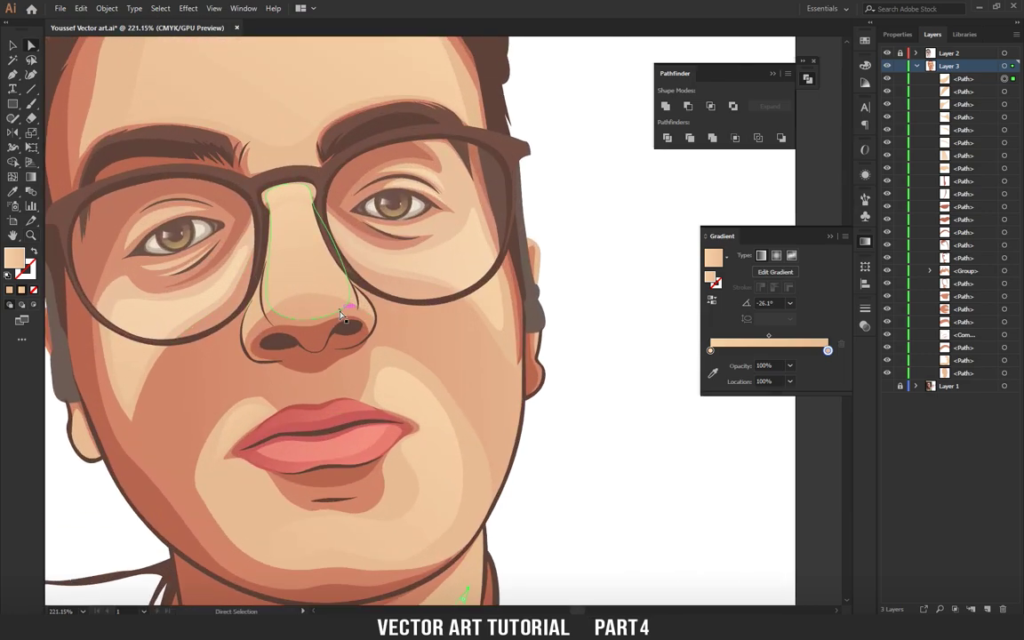
pyautogui.moveTo(341, 315)
pyautogui.mouseDown()
pyautogui.moveTo(172, 275)
pyautogui.moveTo(173, 297)
pyautogui.moveTo(238, 282)
pyautogui.moveTo(200, 275)
pyautogui.moveTo(267, 275)
pyautogui.moveTo(160, 273)
pyautogui.moveTo(199, 266)
pyautogui.mouseUp()
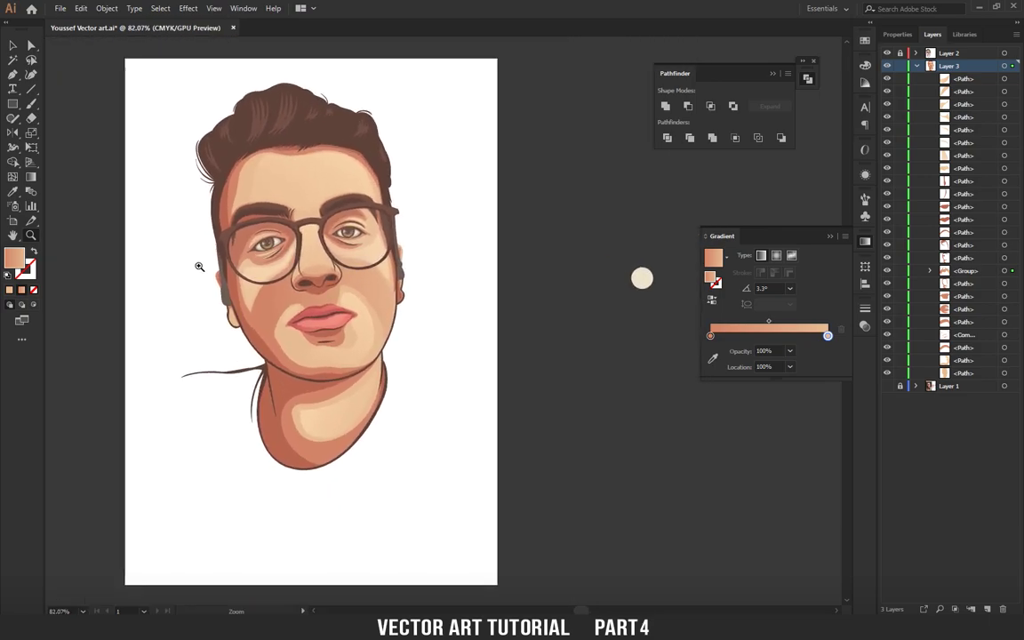
pyautogui.moveTo(201, 266); pyautogui.dragTo(267, 267)
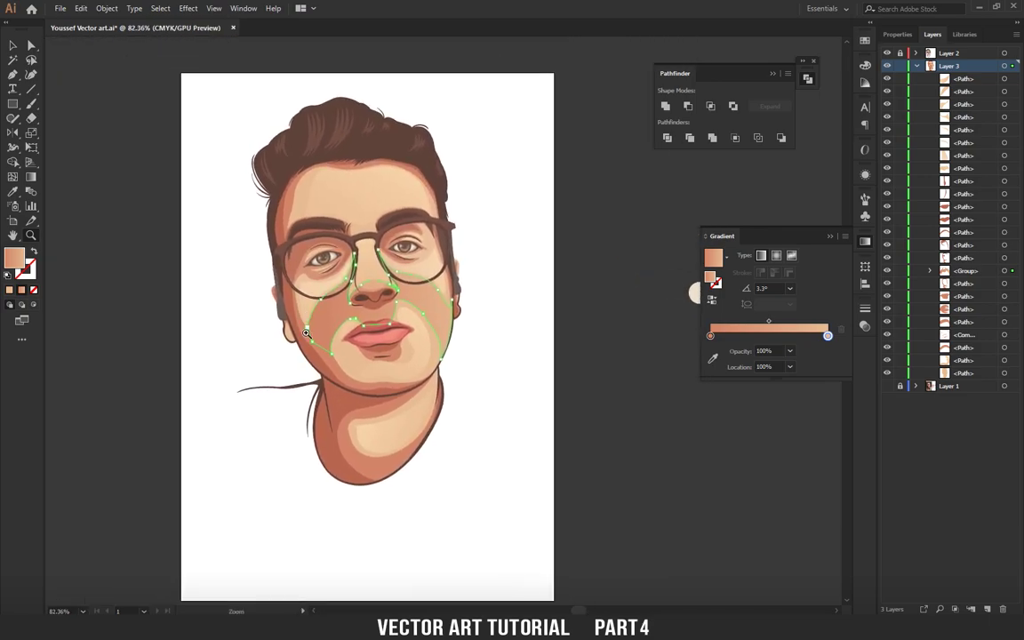
pyautogui.press('a')
pyautogui.click(364, 431)
pyautogui.press('z')
pyautogui.moveTo(364, 431)
pyautogui.mouseDown()
pyautogui.moveTo(130, 425)
pyautogui.moveTo(278, 441)
pyautogui.mouseUp()
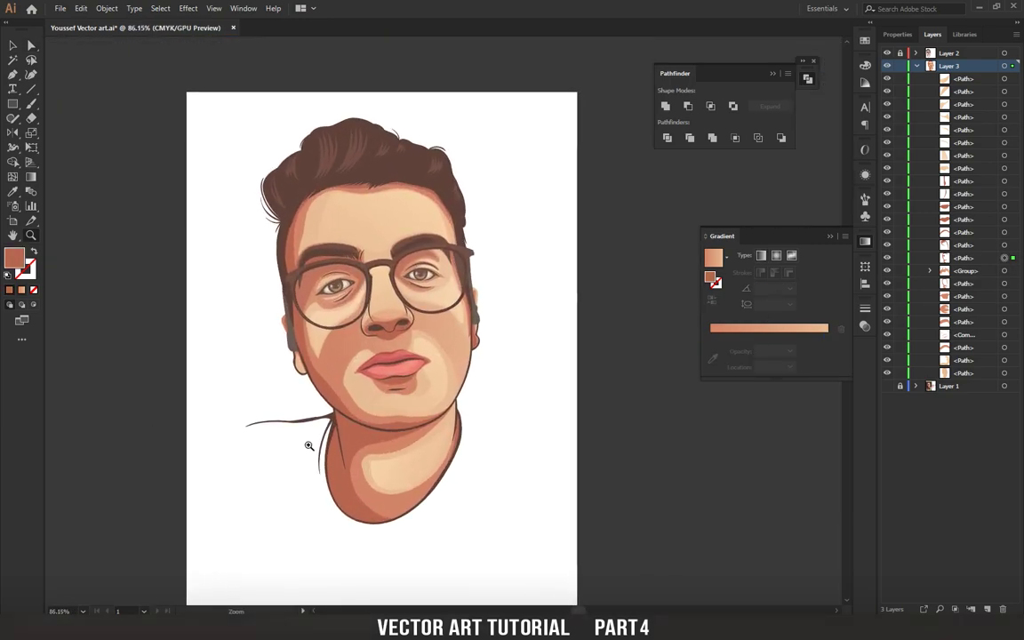